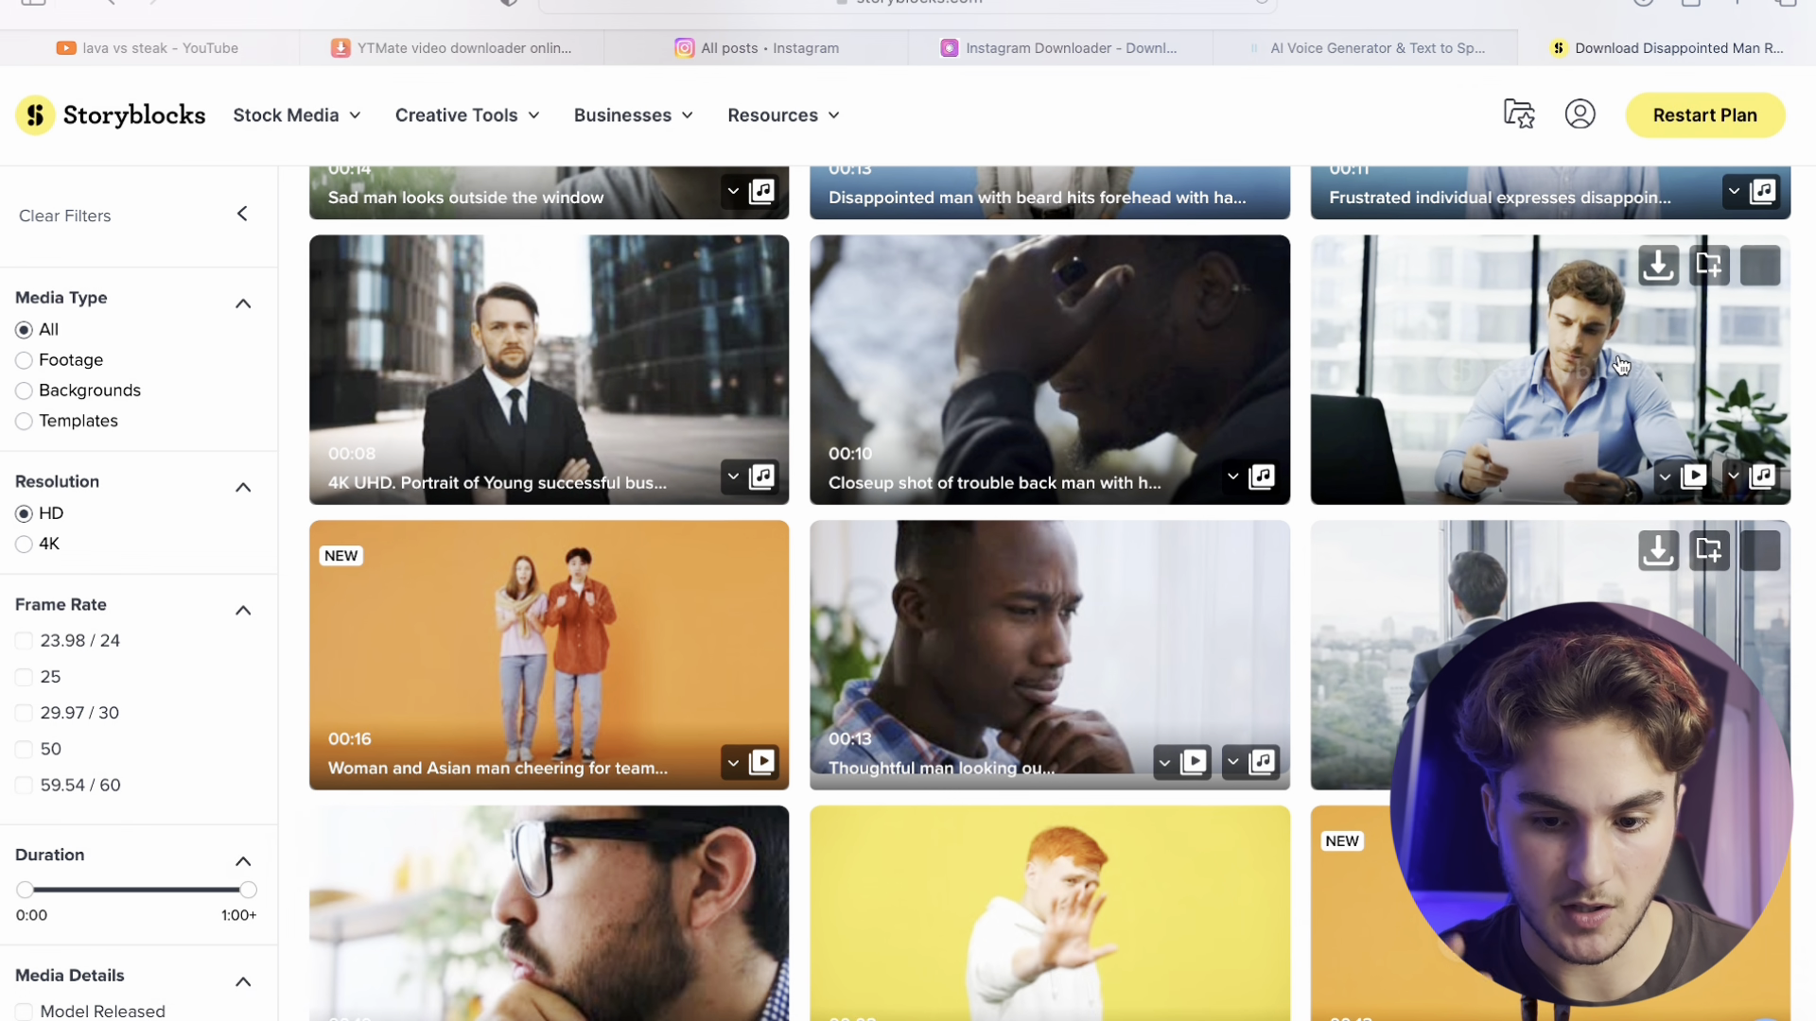
- Download the clip of the man reading papers at a desk in HDMOV (prores) format
scroll(1621, 365, "down", 8)
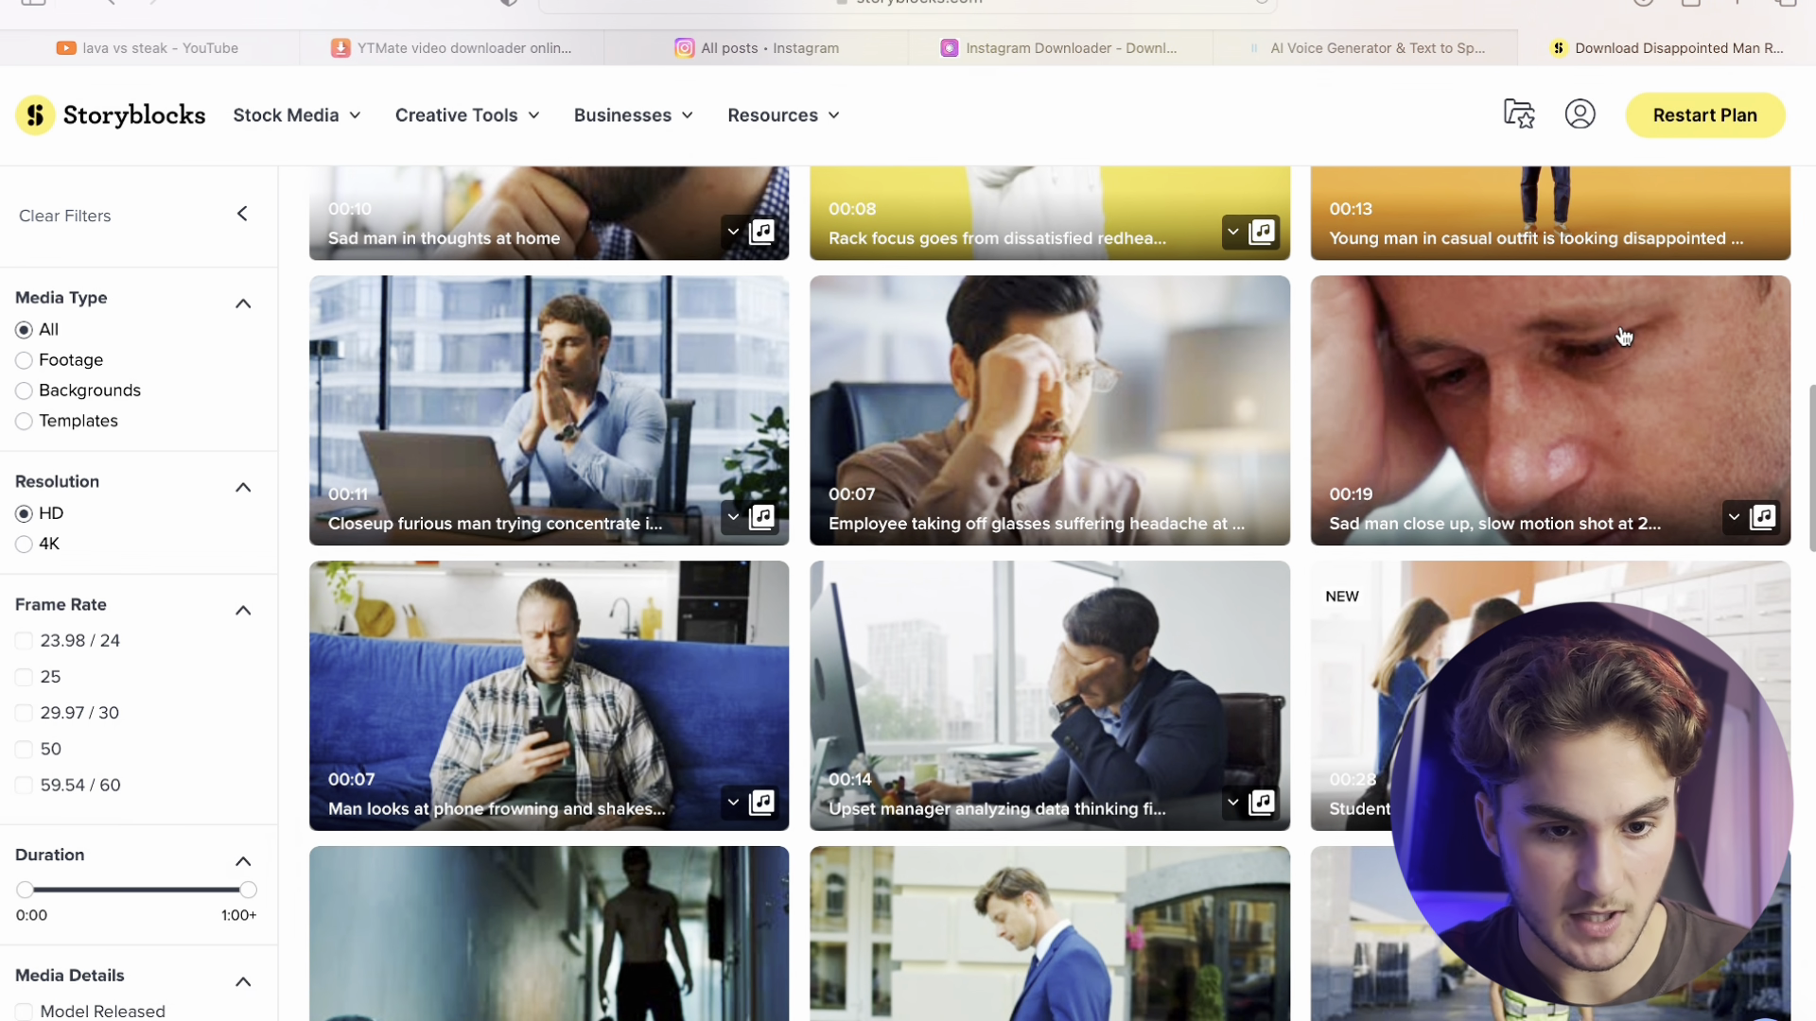
scroll(1623, 336, "down", 5)
left_click(1654, 345)
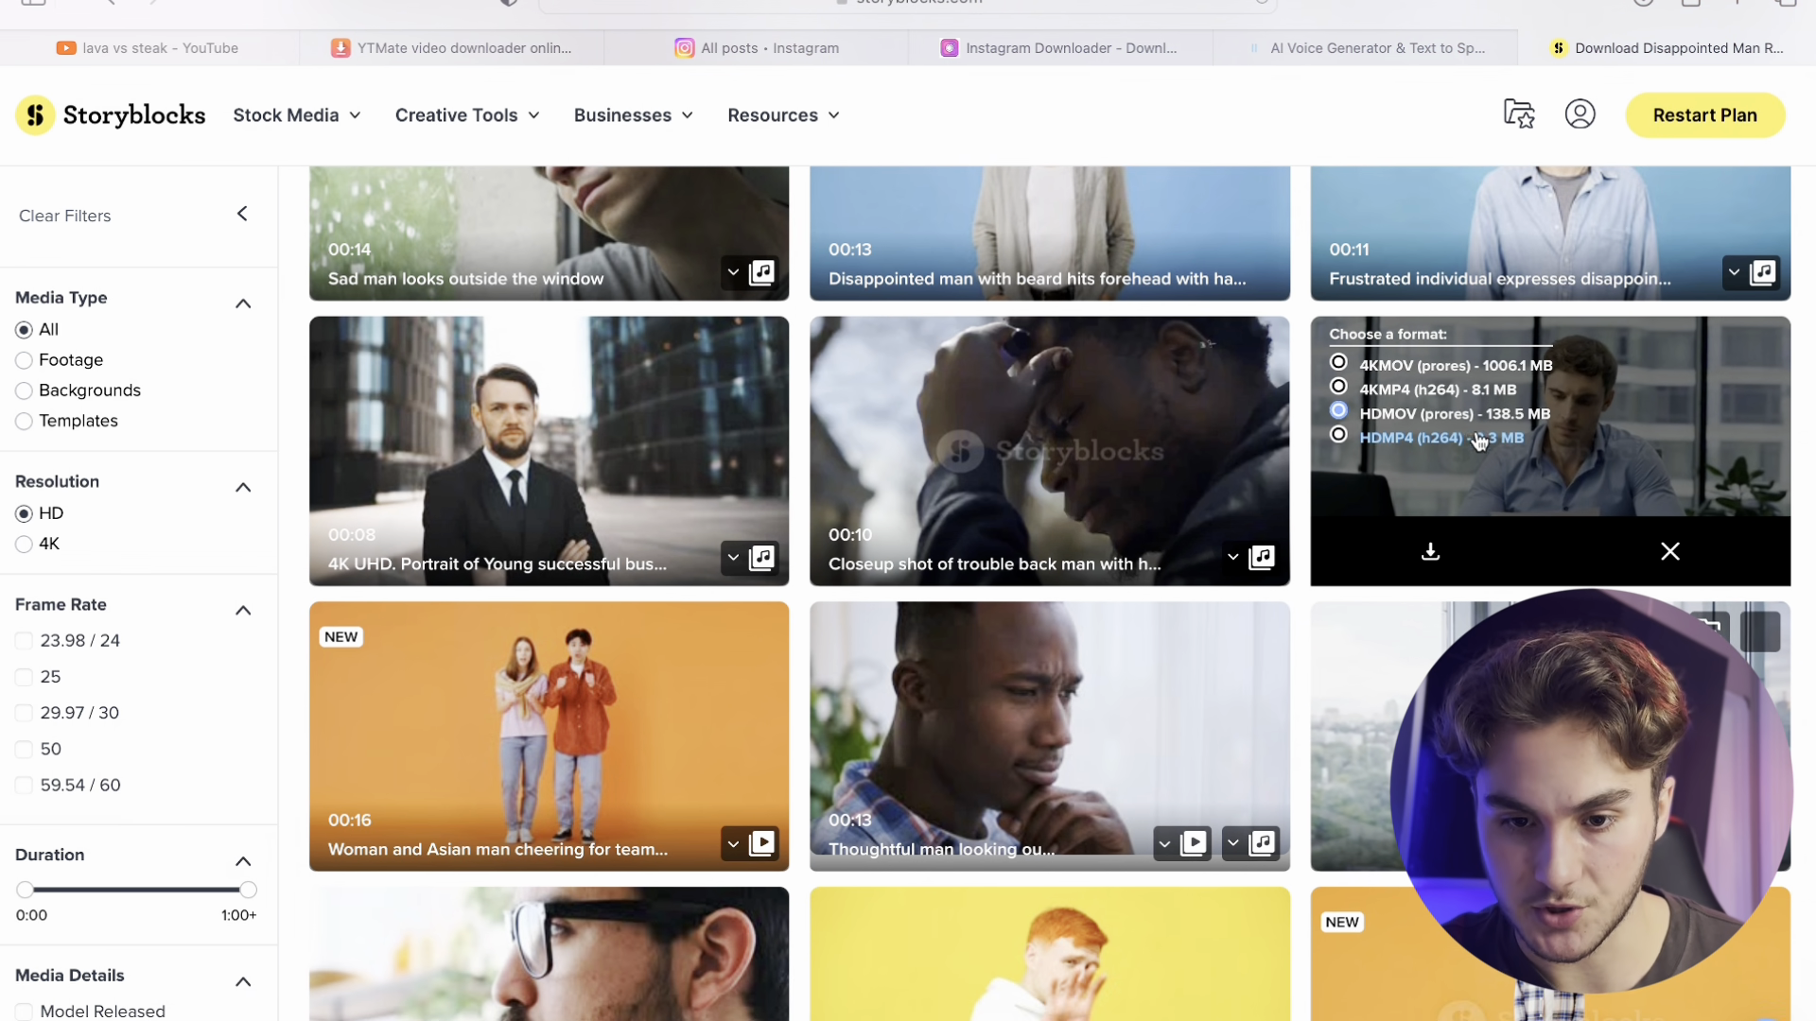
left_click(1460, 564)
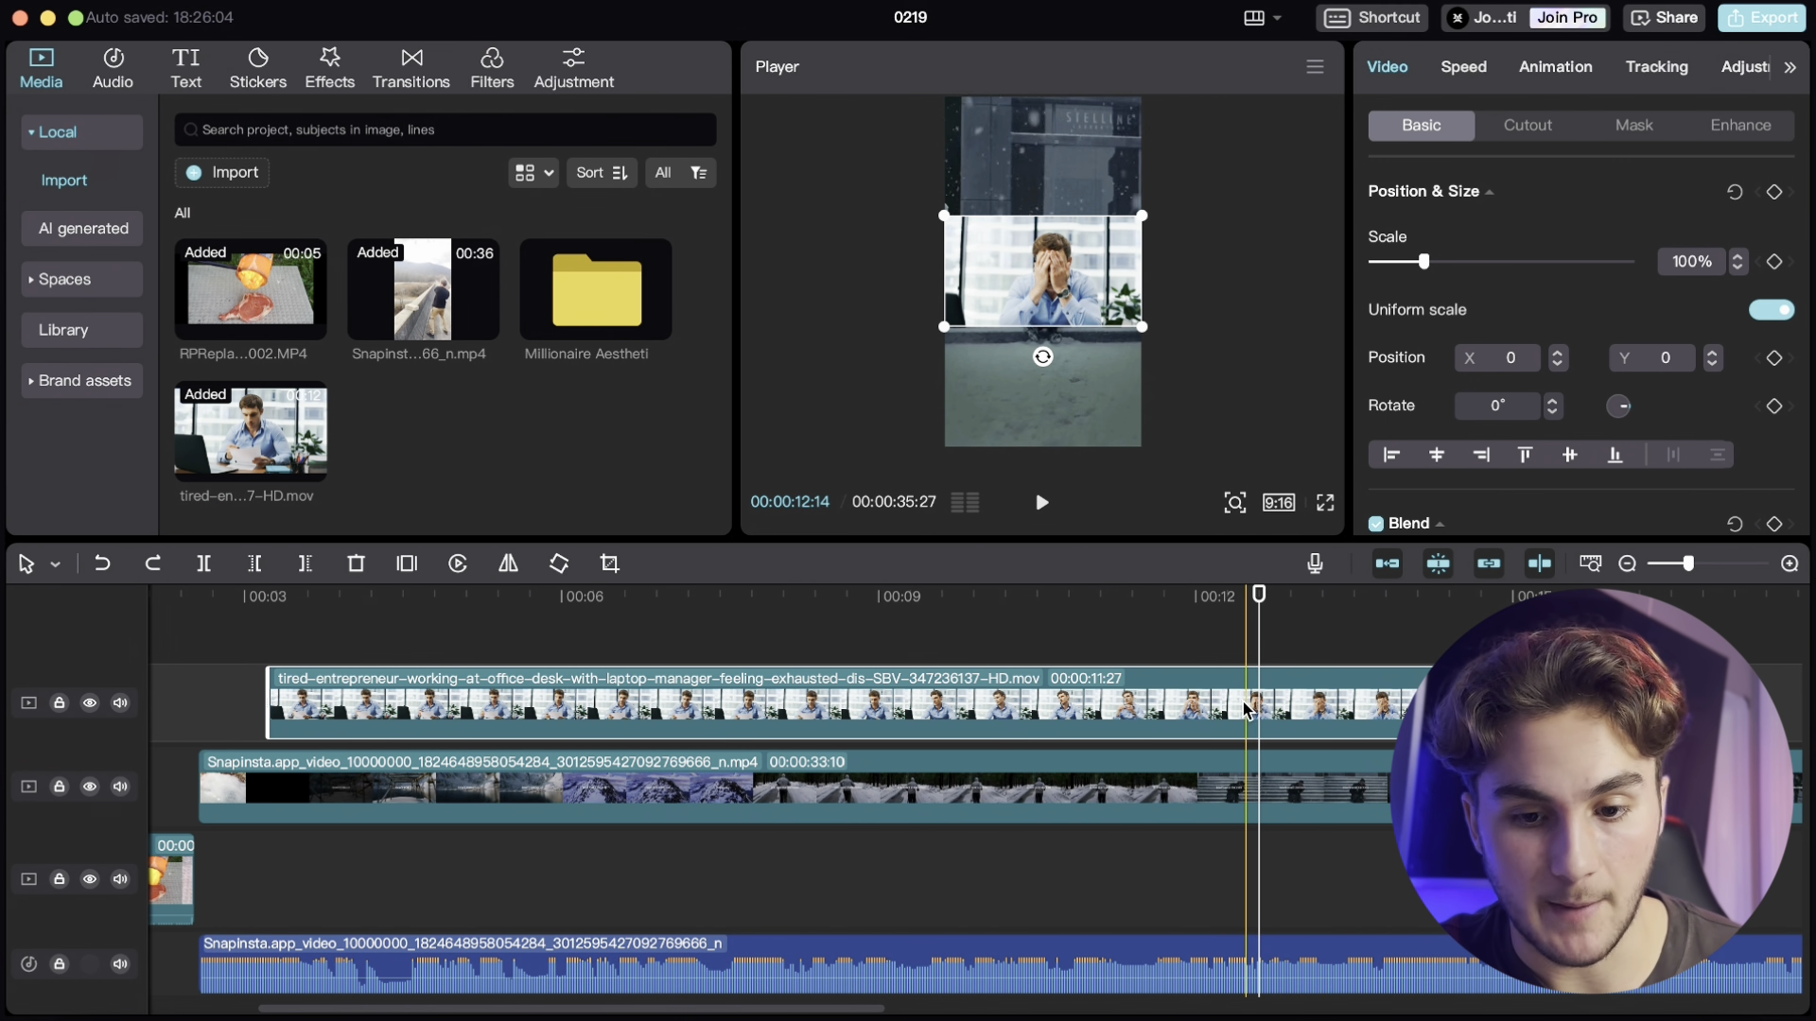
- Trim the stock desk clip to start at the playhead and enlarge it to 316% to fill the vertical frame
left_click(1166, 652)
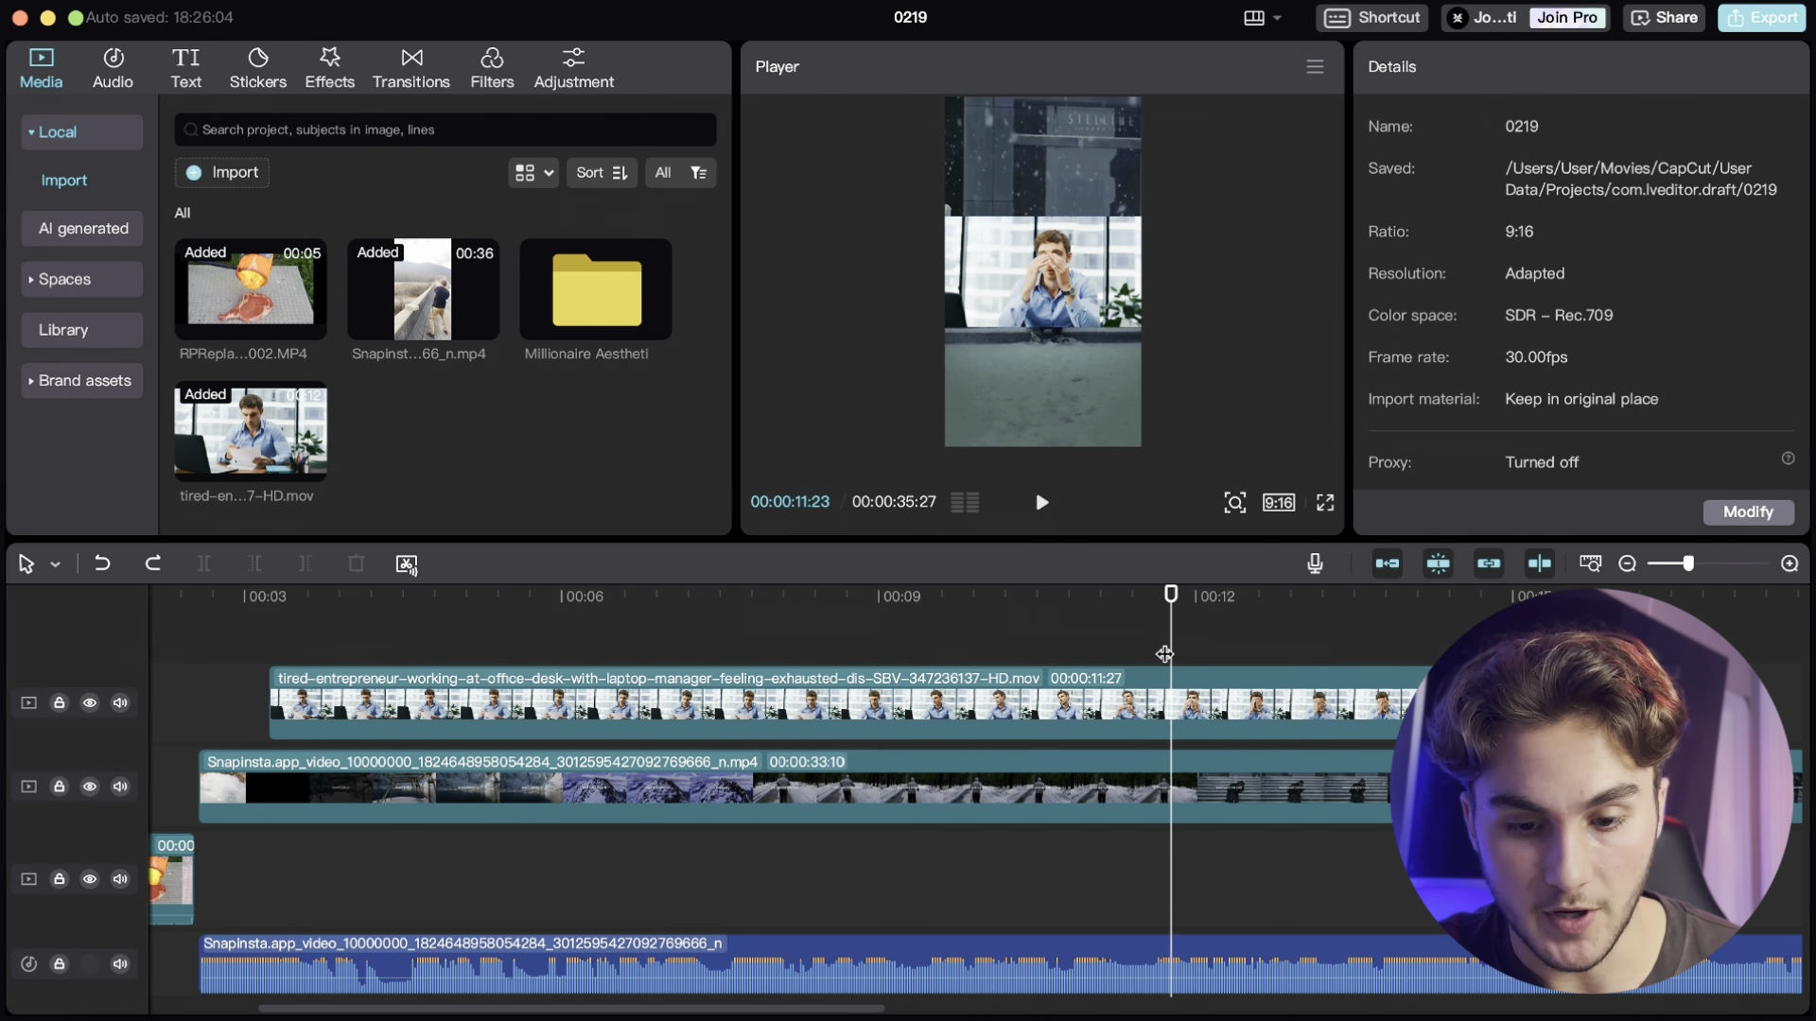
left_click(1181, 721)
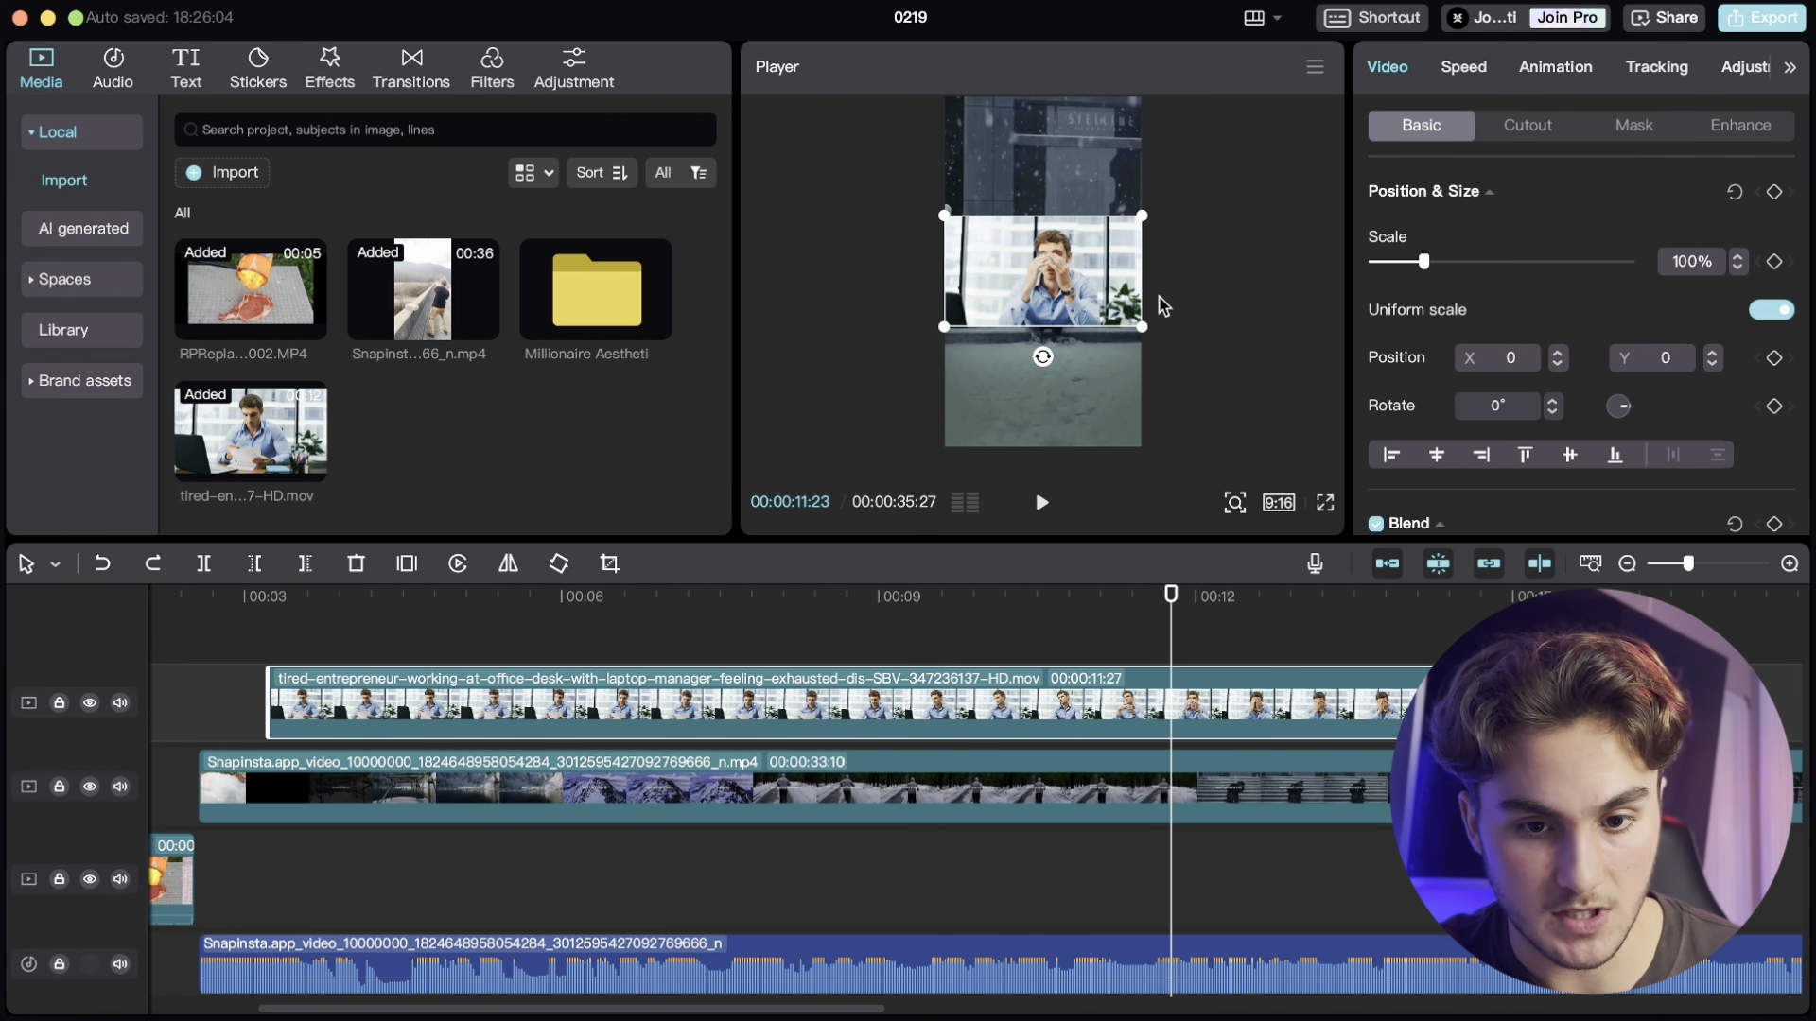
left_click(253, 565)
left_click_drag(1143, 326, 1319, 445)
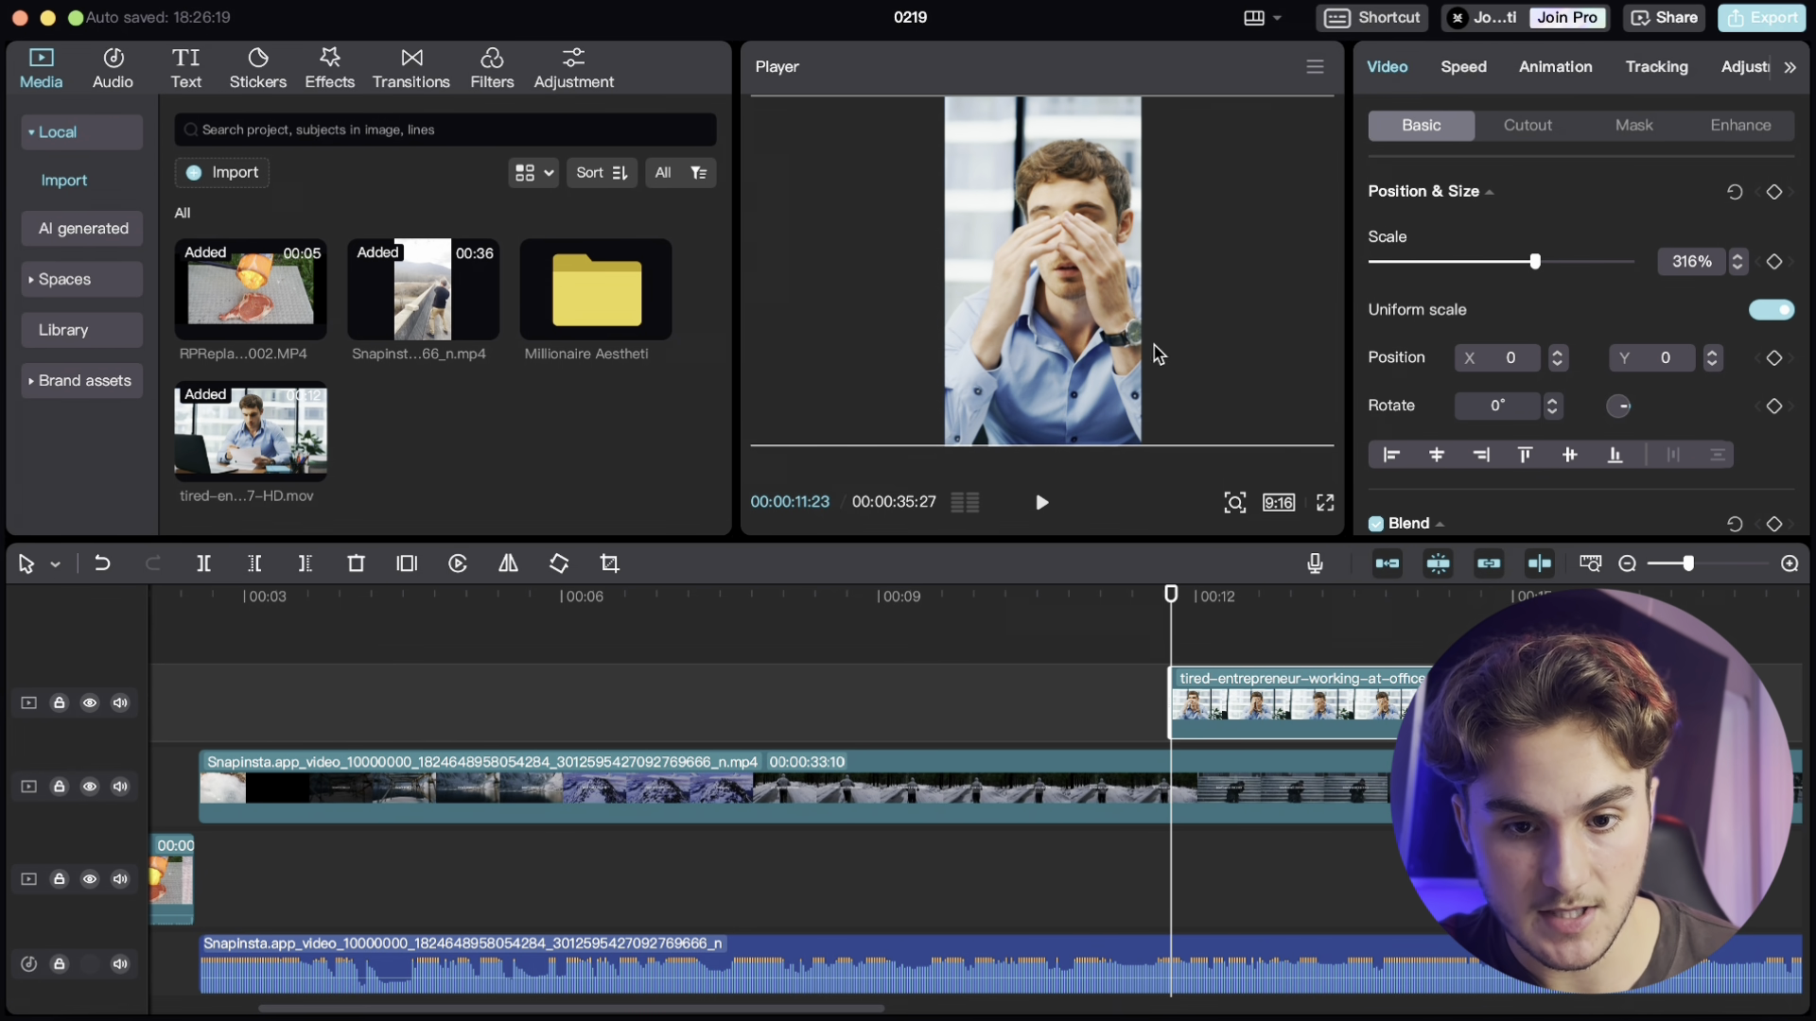
- Play back the edit to review the stock clip and the opening
left_click(1041, 502)
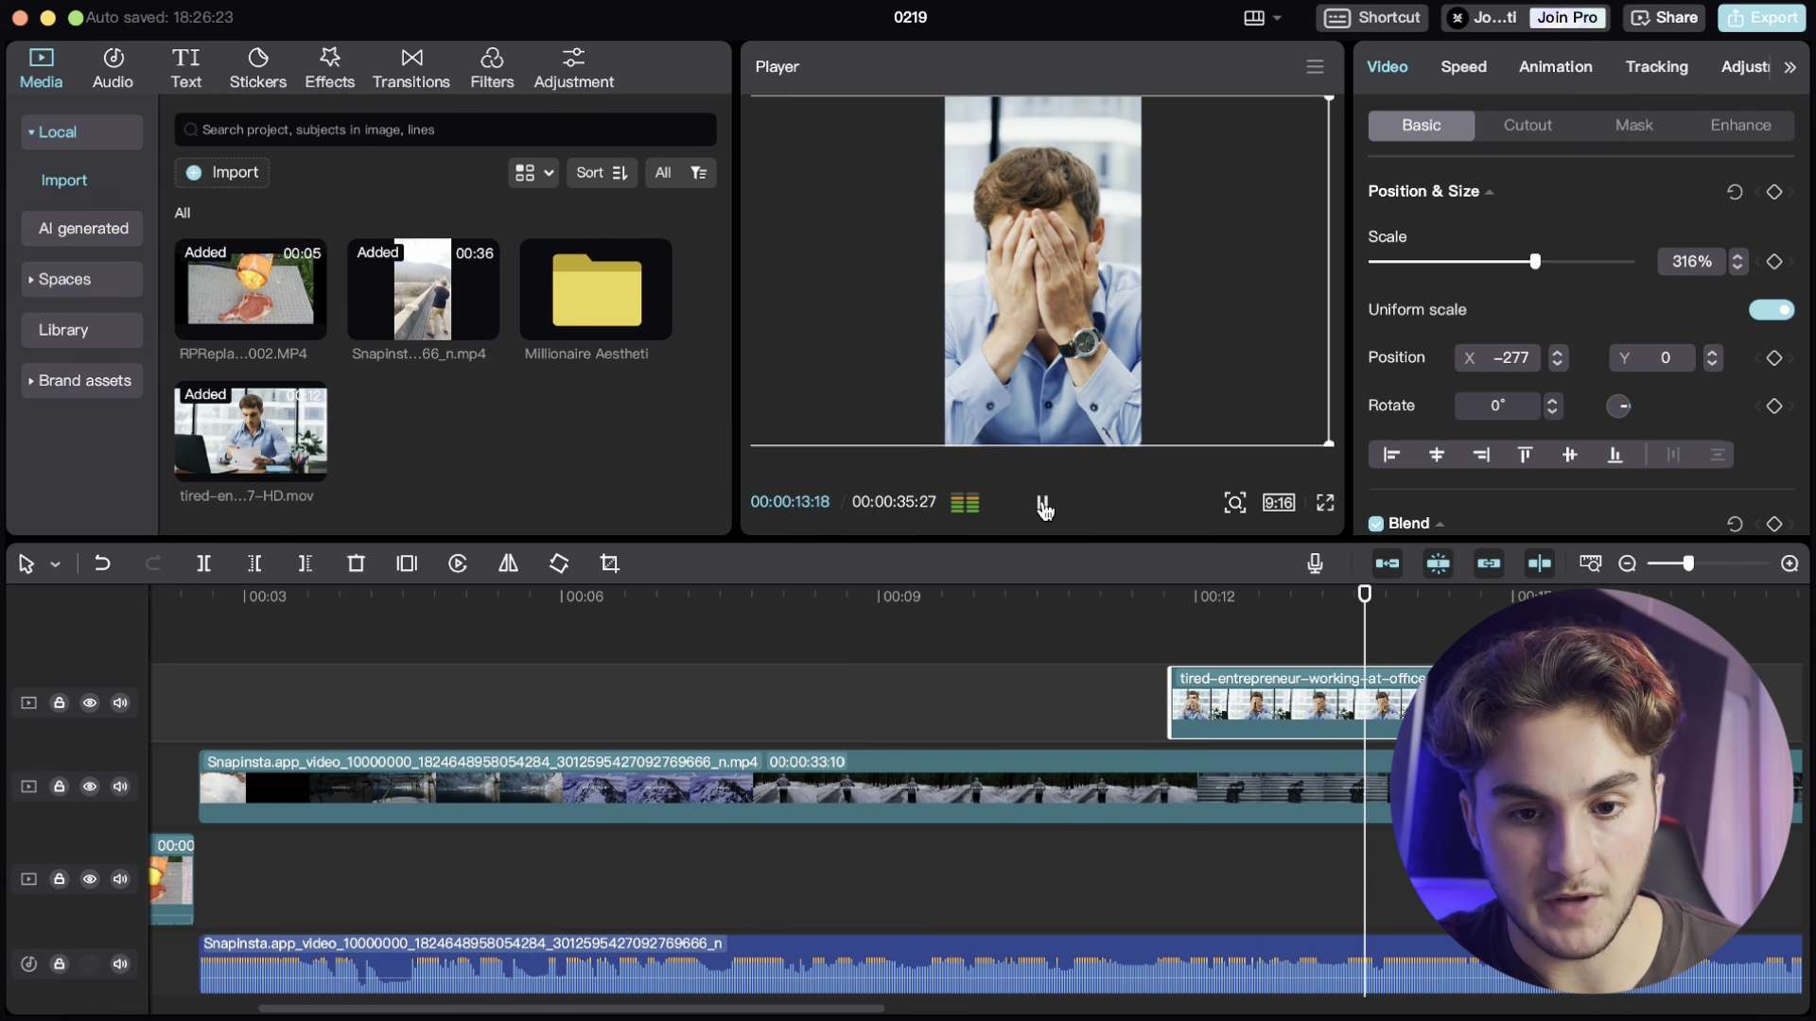
left_click(1042, 504)
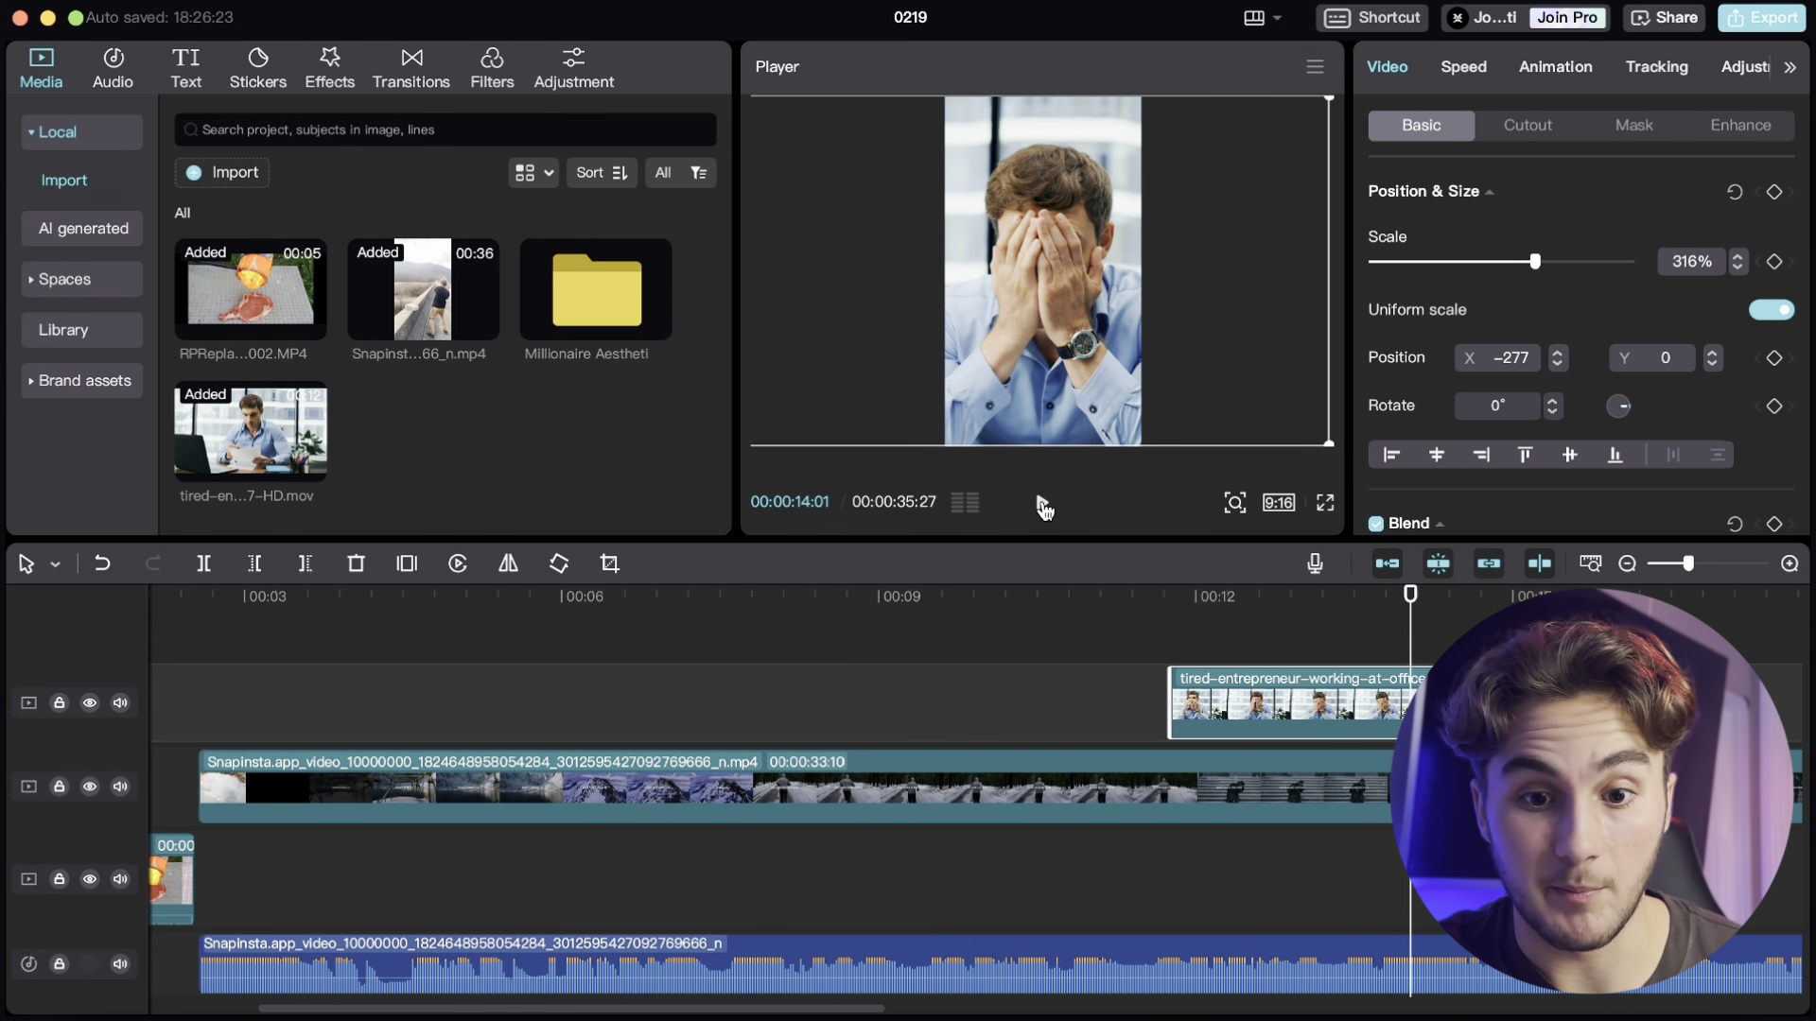
left_click(1043, 504)
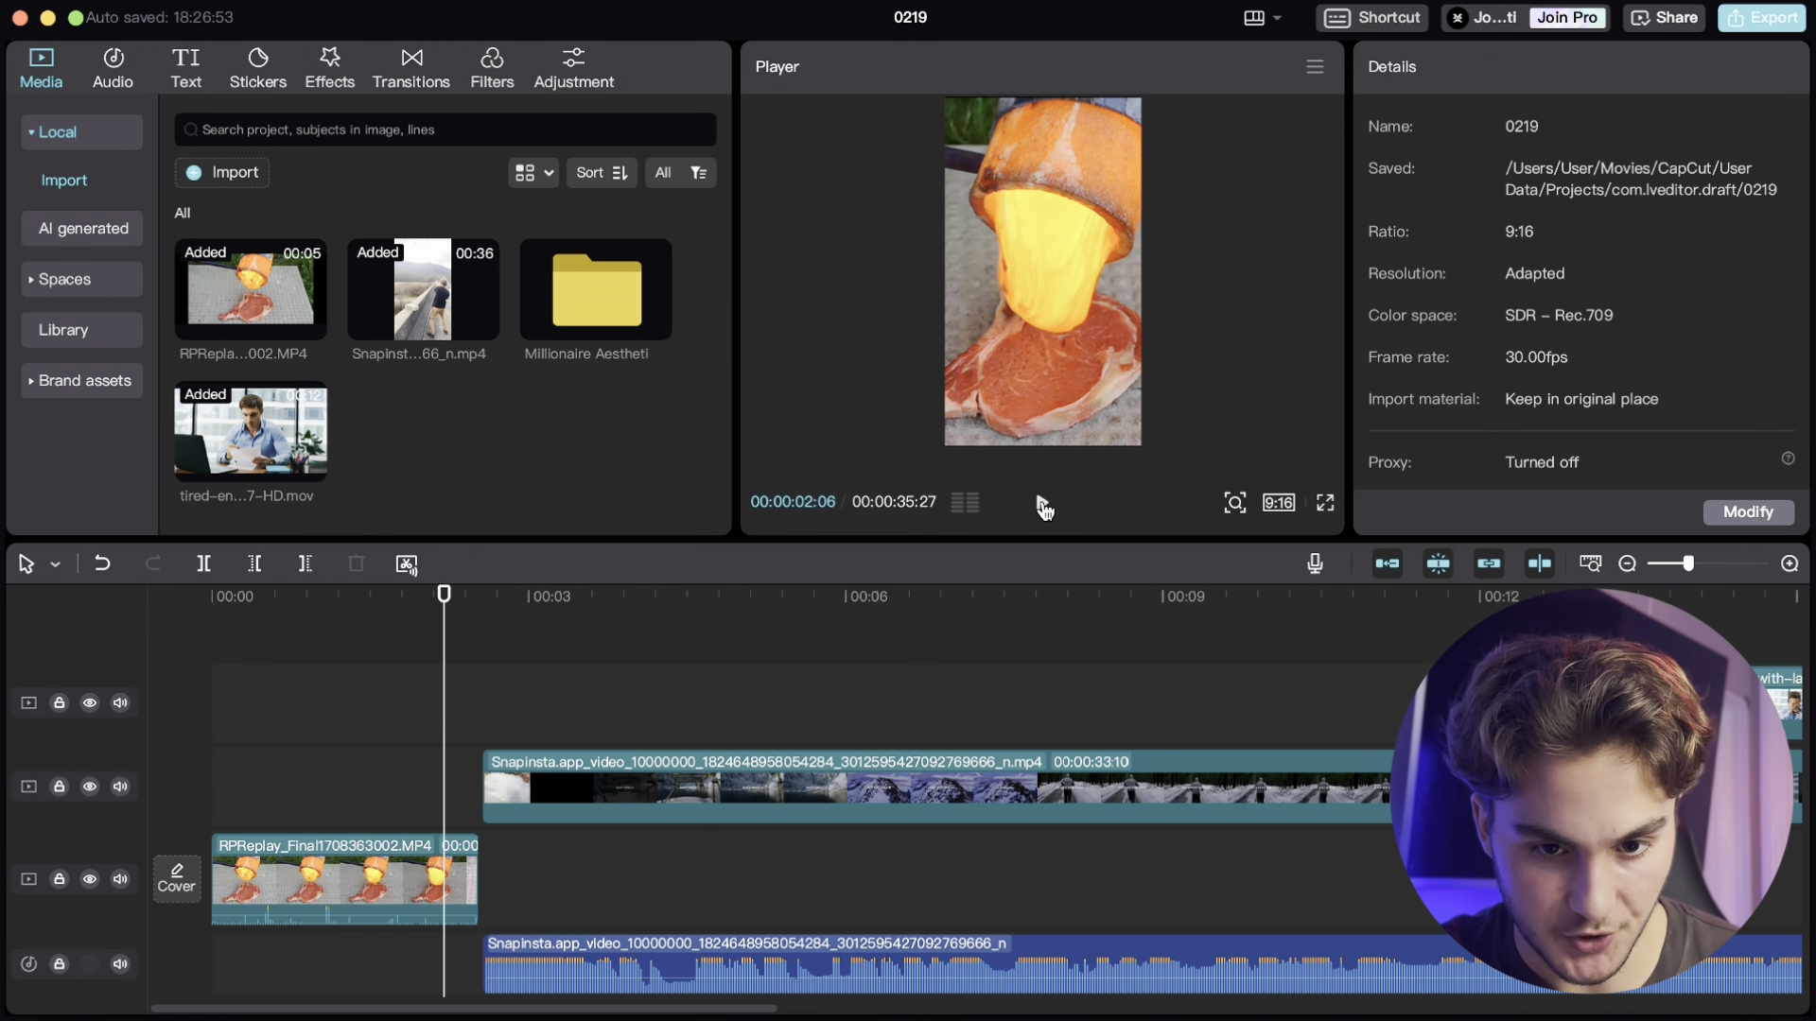
left_click(1043, 504)
- Trim the end of the lava-on-steak clip at the playhead a couple of frames earlier
key("Left")
key("Left")
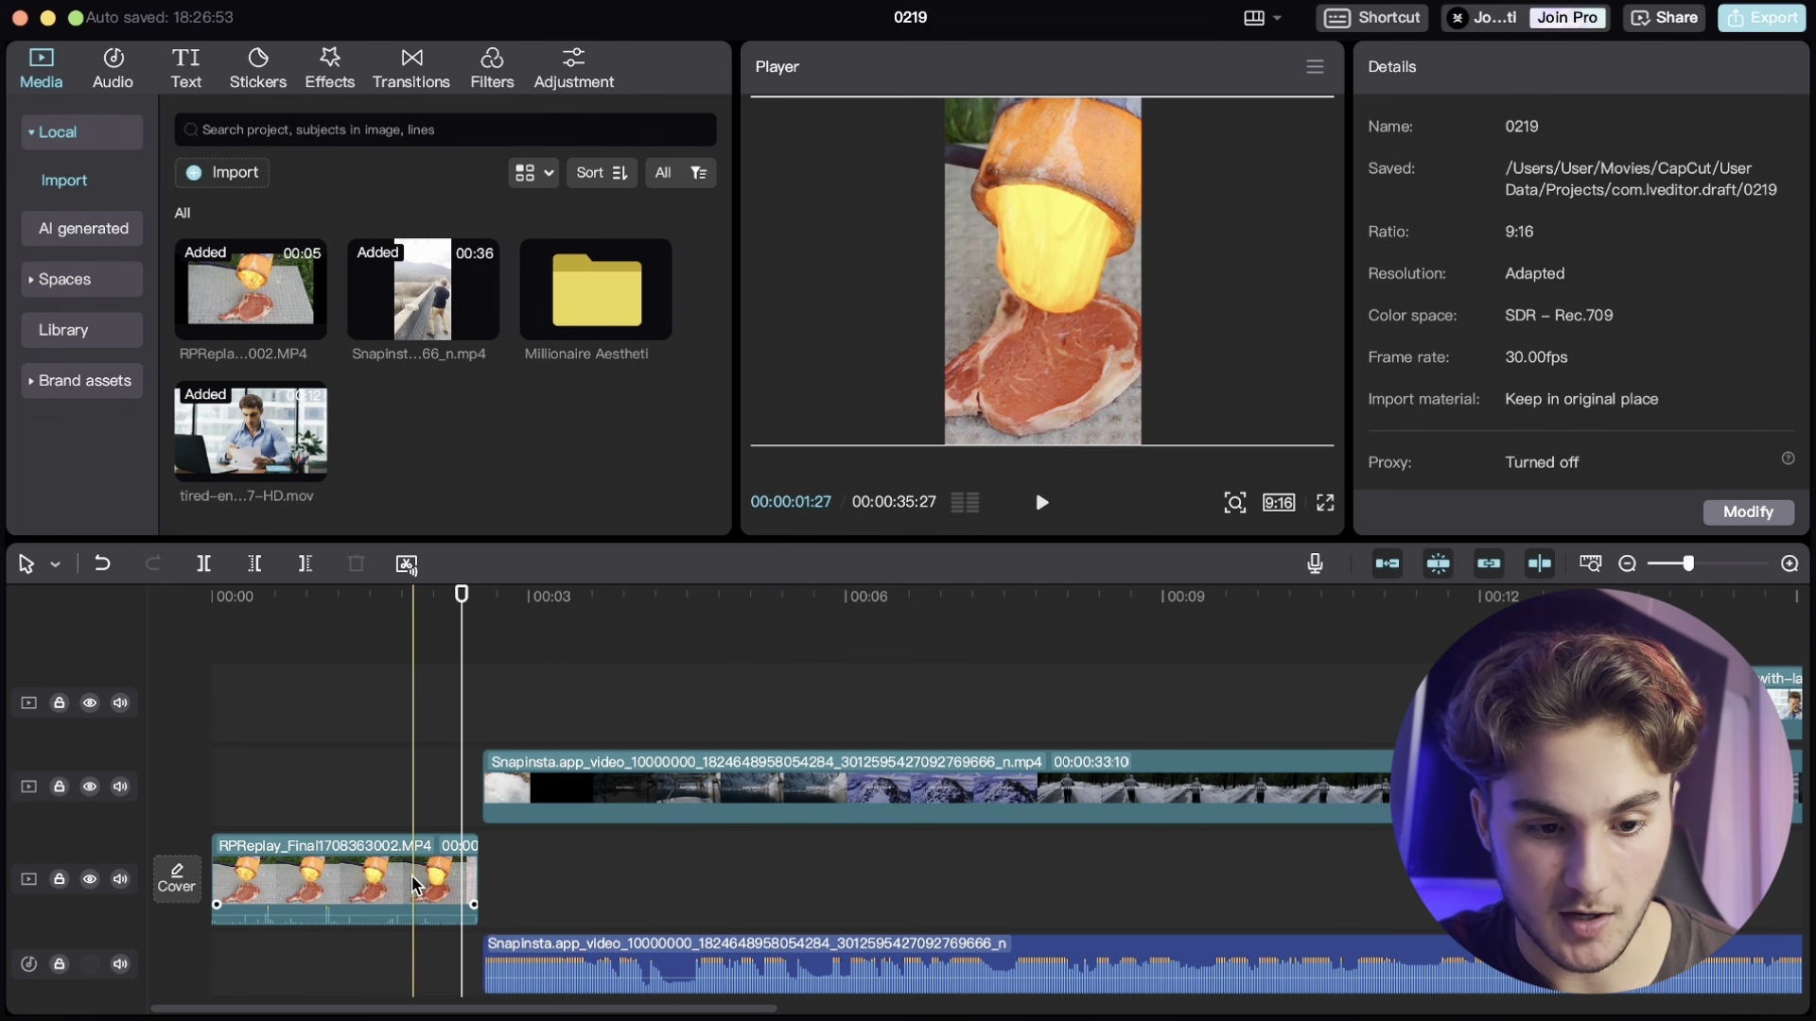
left_click(411, 876)
left_click(305, 564)
- Zoom into the timeline to inspect the join after the lava clip and play it back
left_click(514, 705)
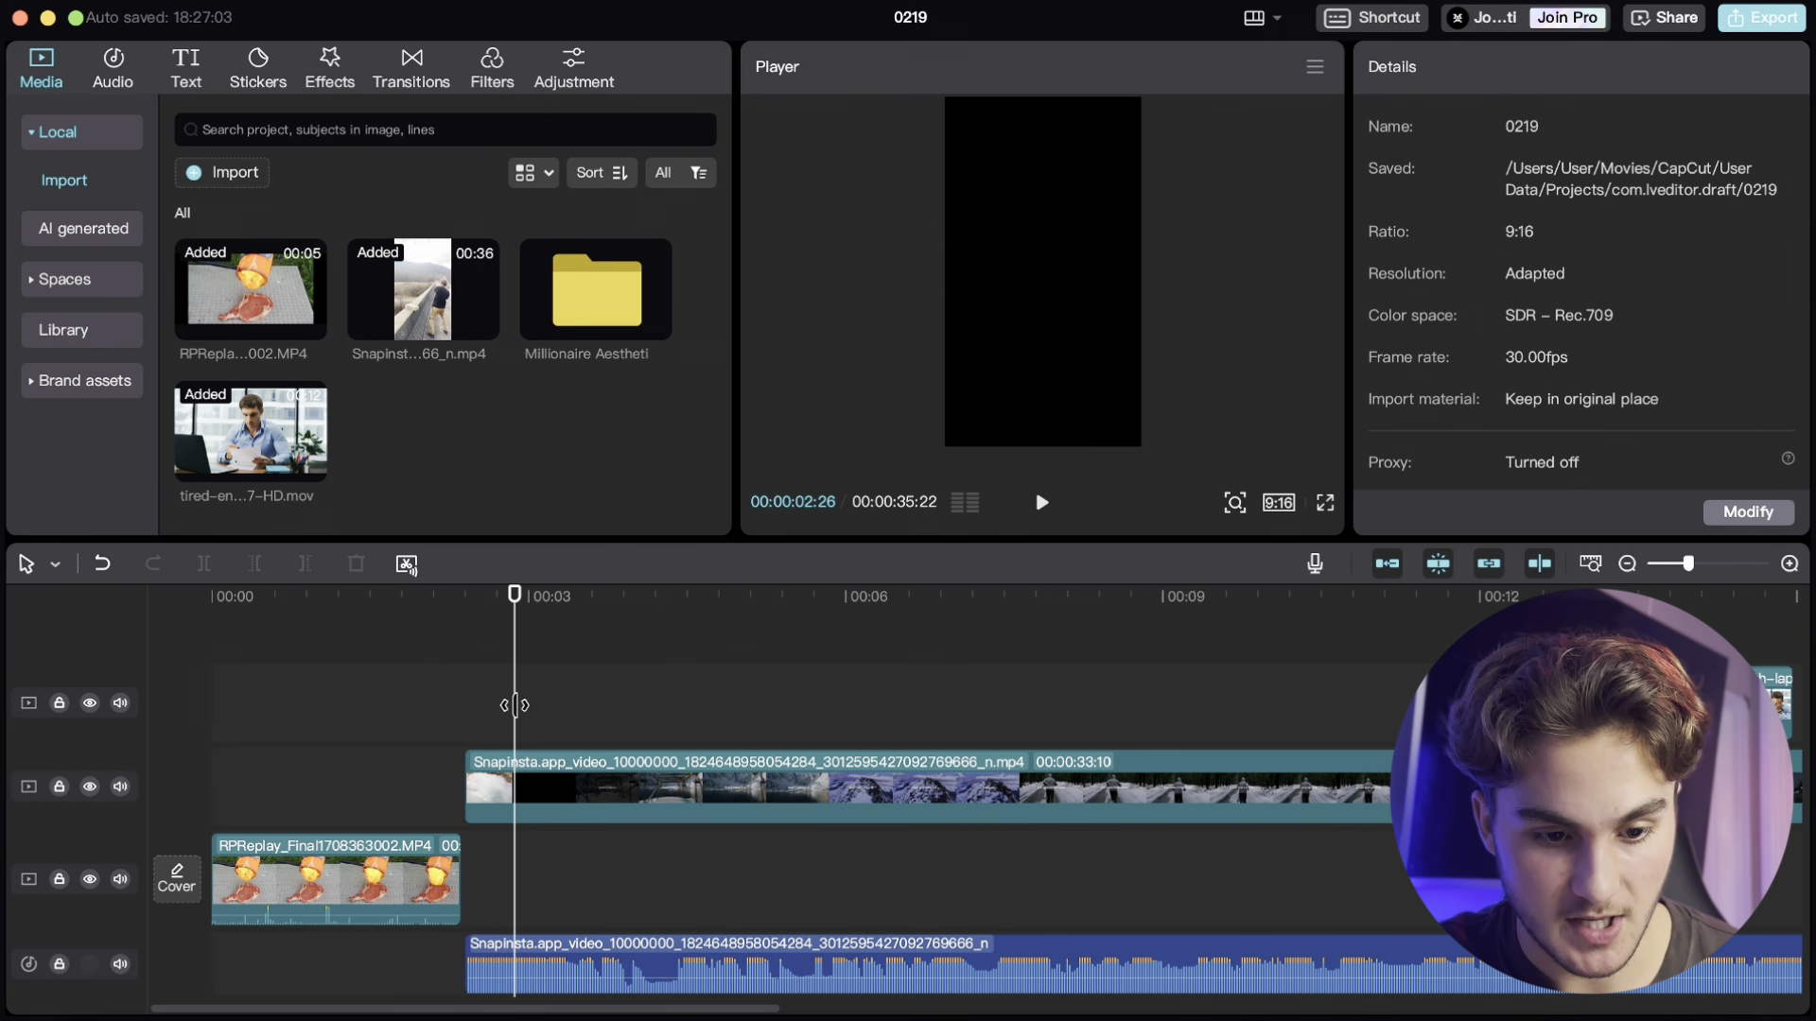
scroll(510, 837, "up", 4)
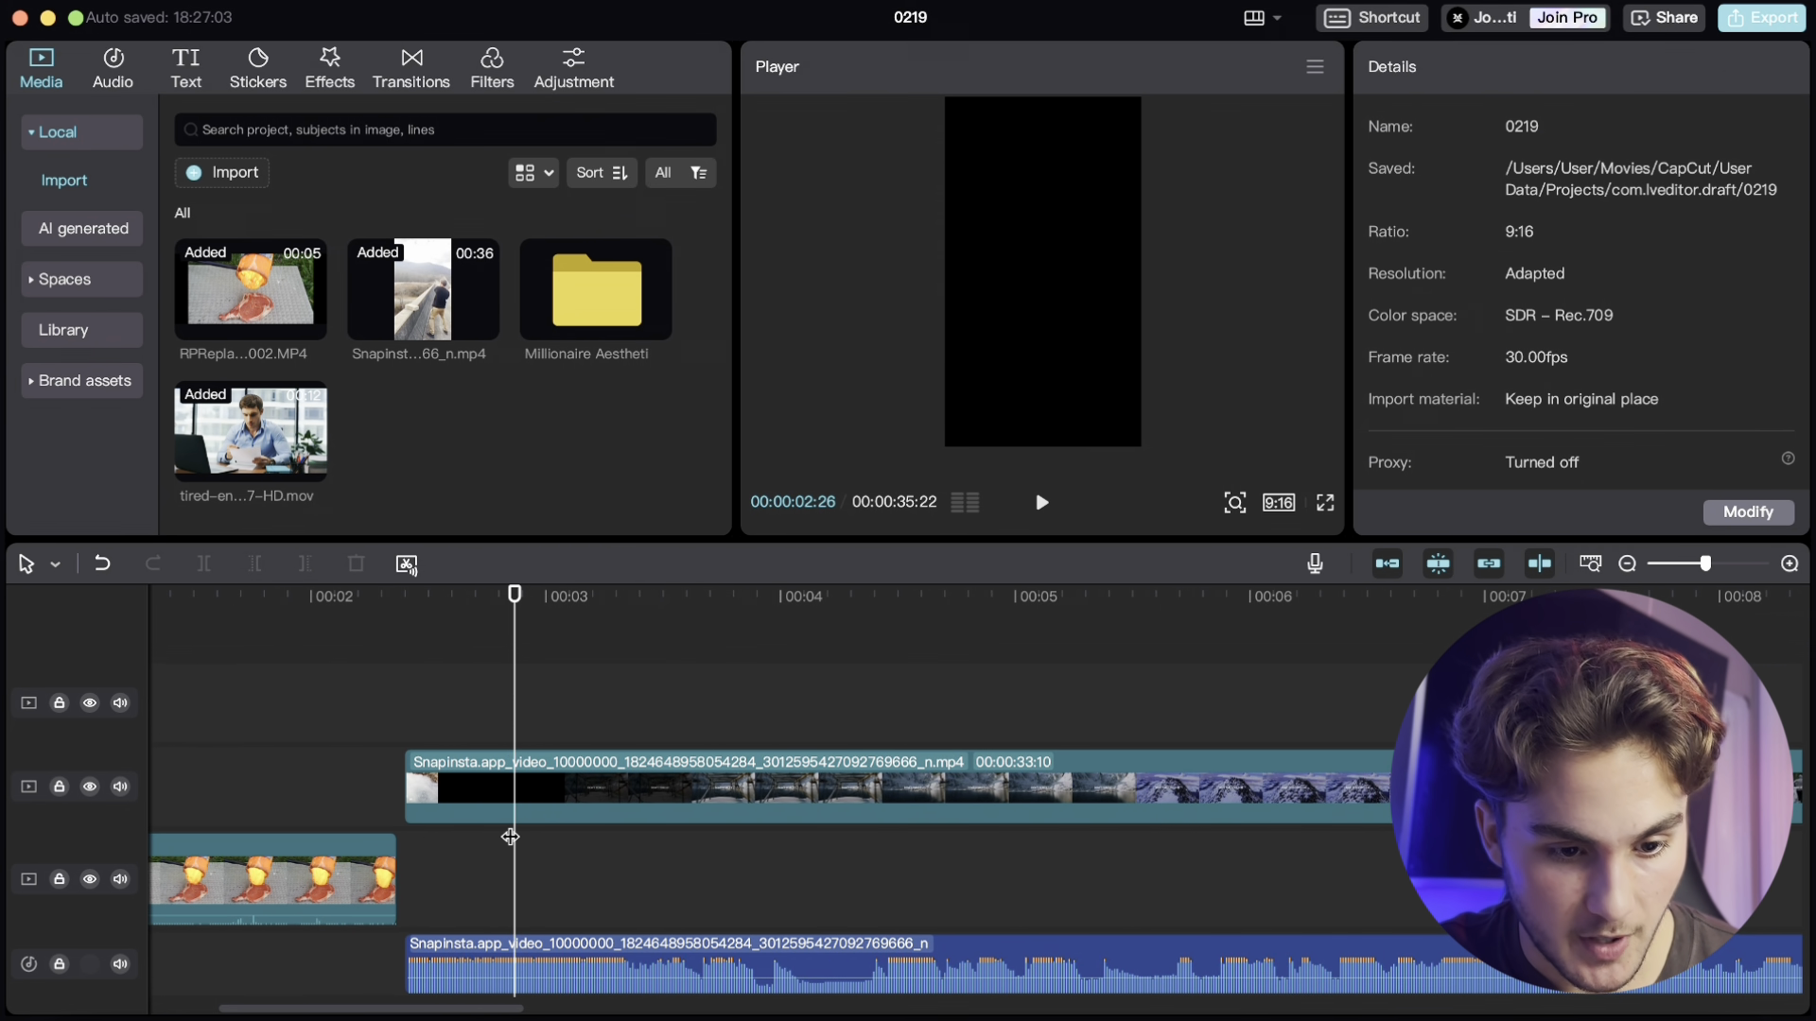
left_click(453, 955)
scroll(620, 972, "down", 4)
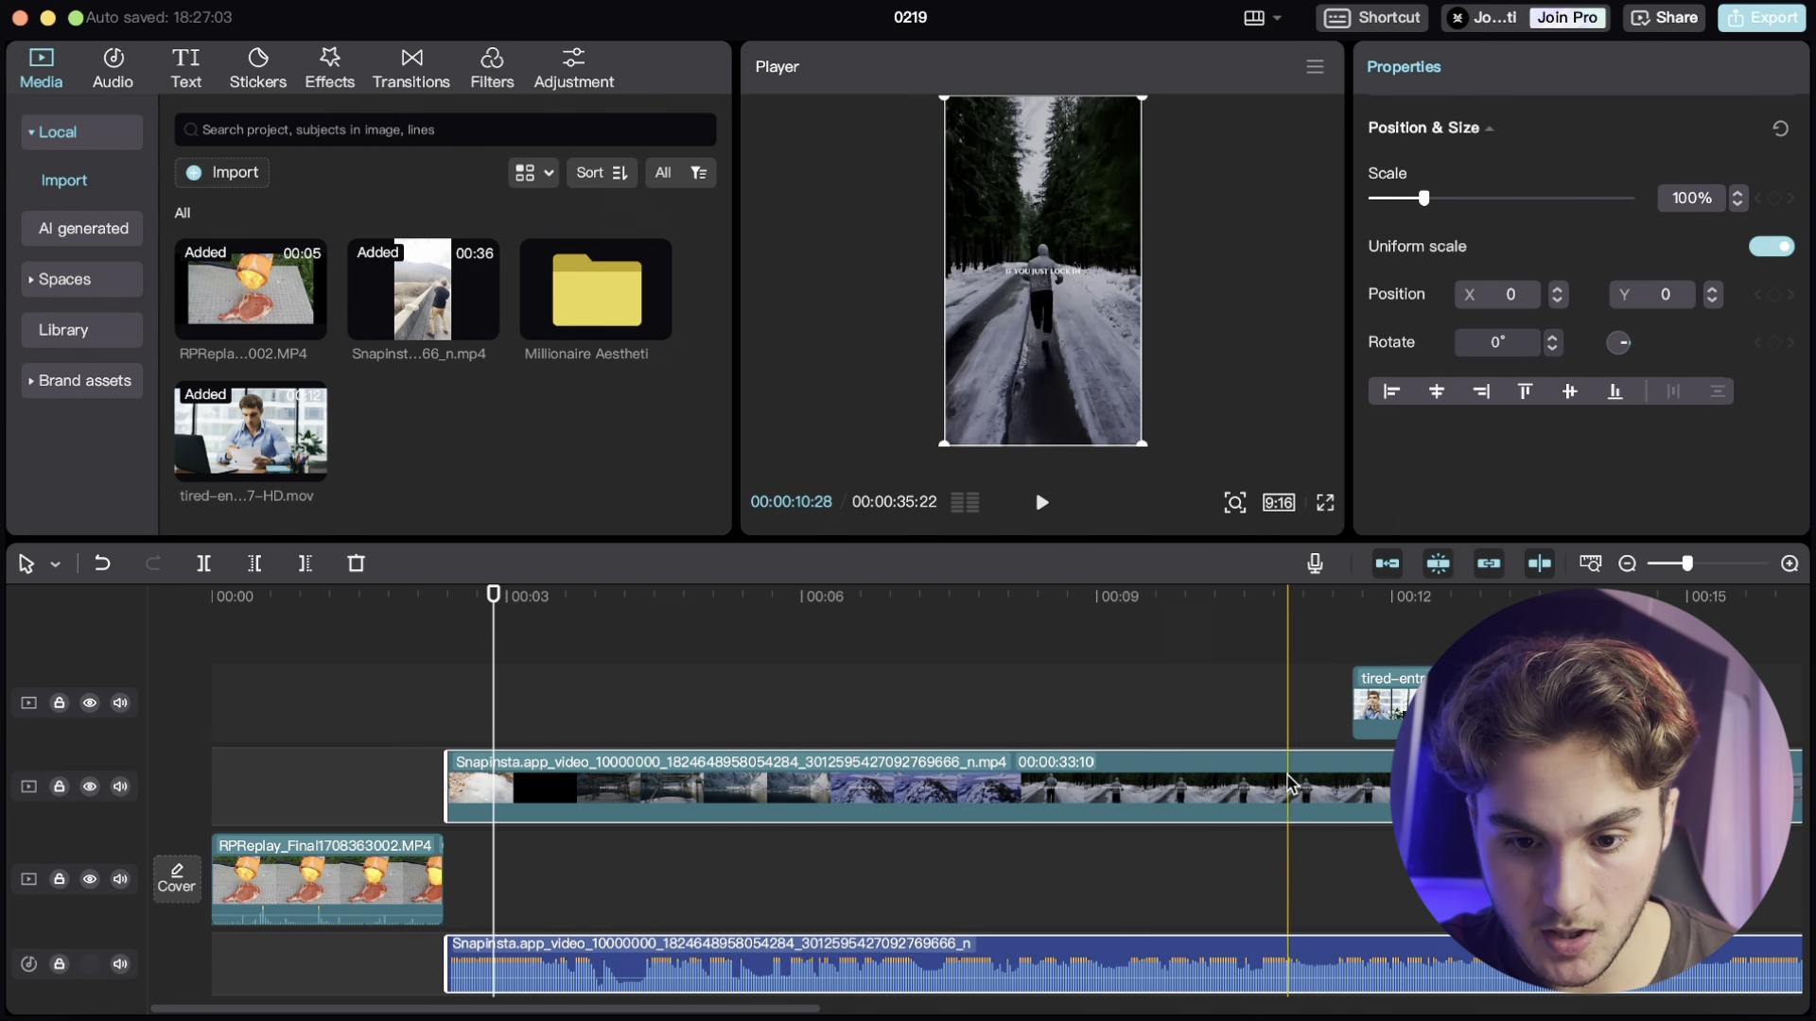
left_click_drag(1337, 631, 1395, 914)
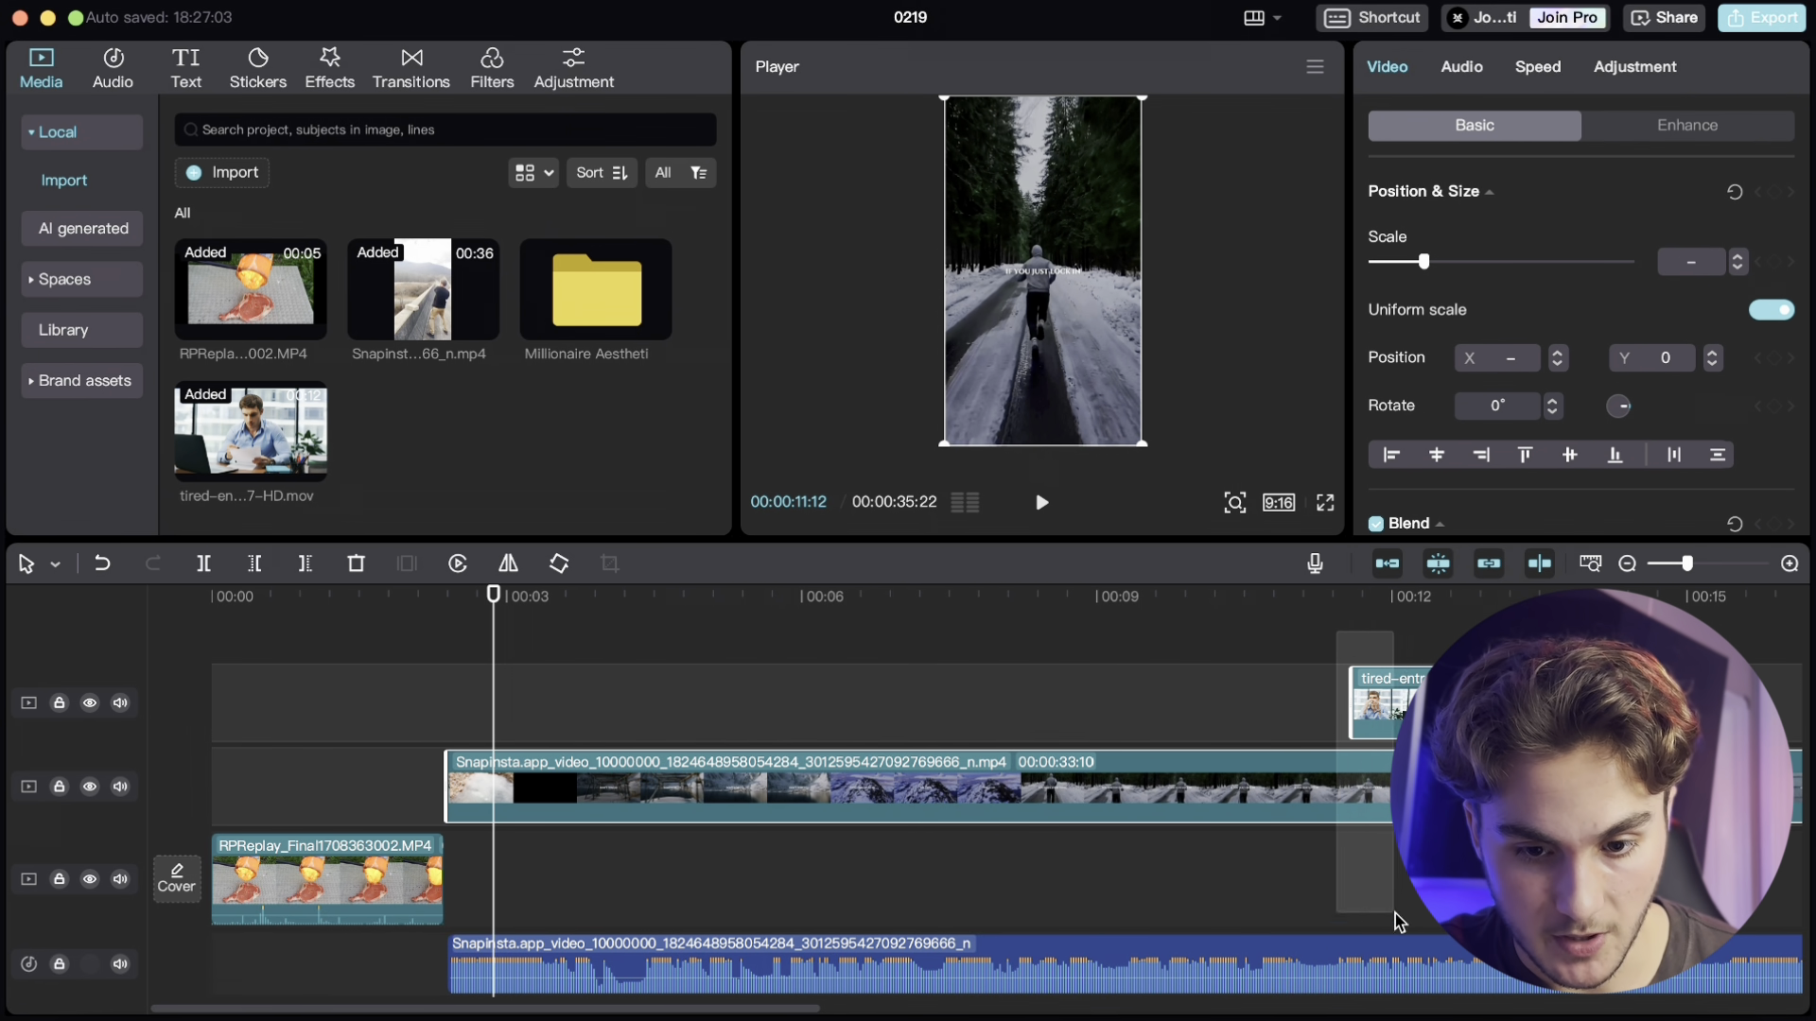
mouse_move(612, 786)
left_mouse_down()
mouse_move(596, 787)
mouse_move(611, 787)
left_mouse_up()
left_click(432, 707)
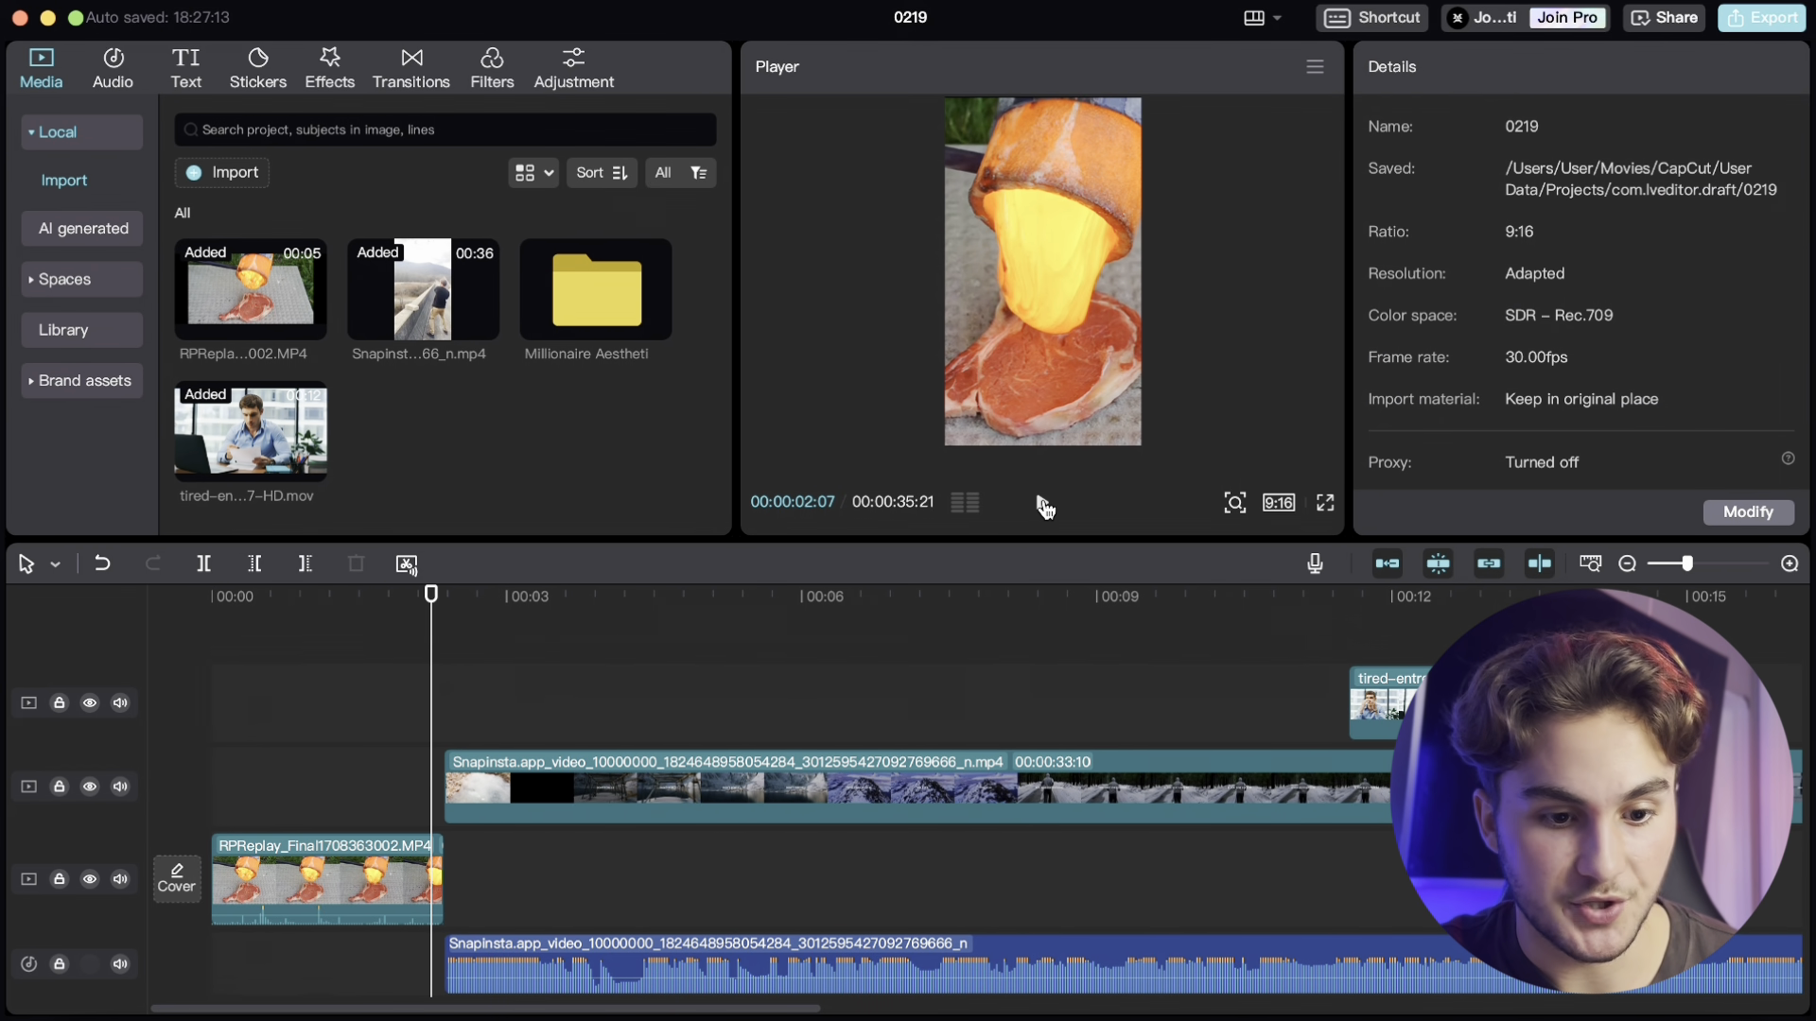
left_click(1042, 506)
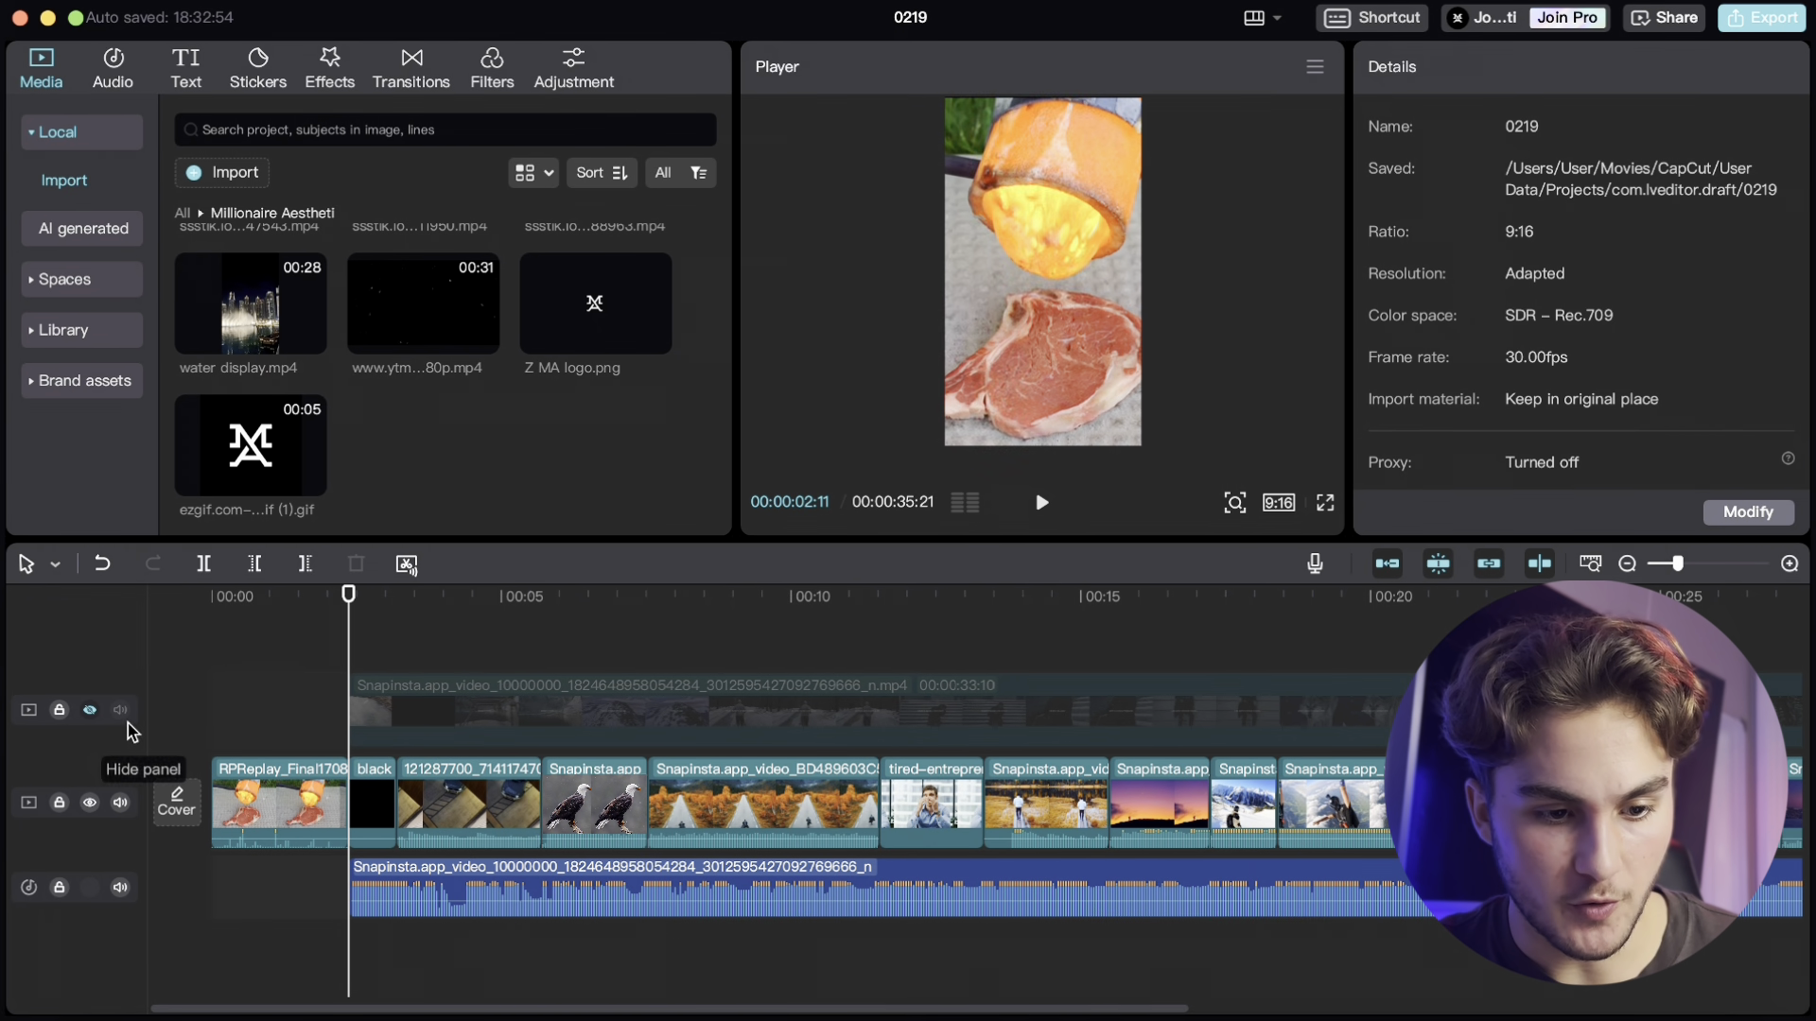
- Show and hide the overlay video track again while scrolling through the timeline
left_click(90, 710)
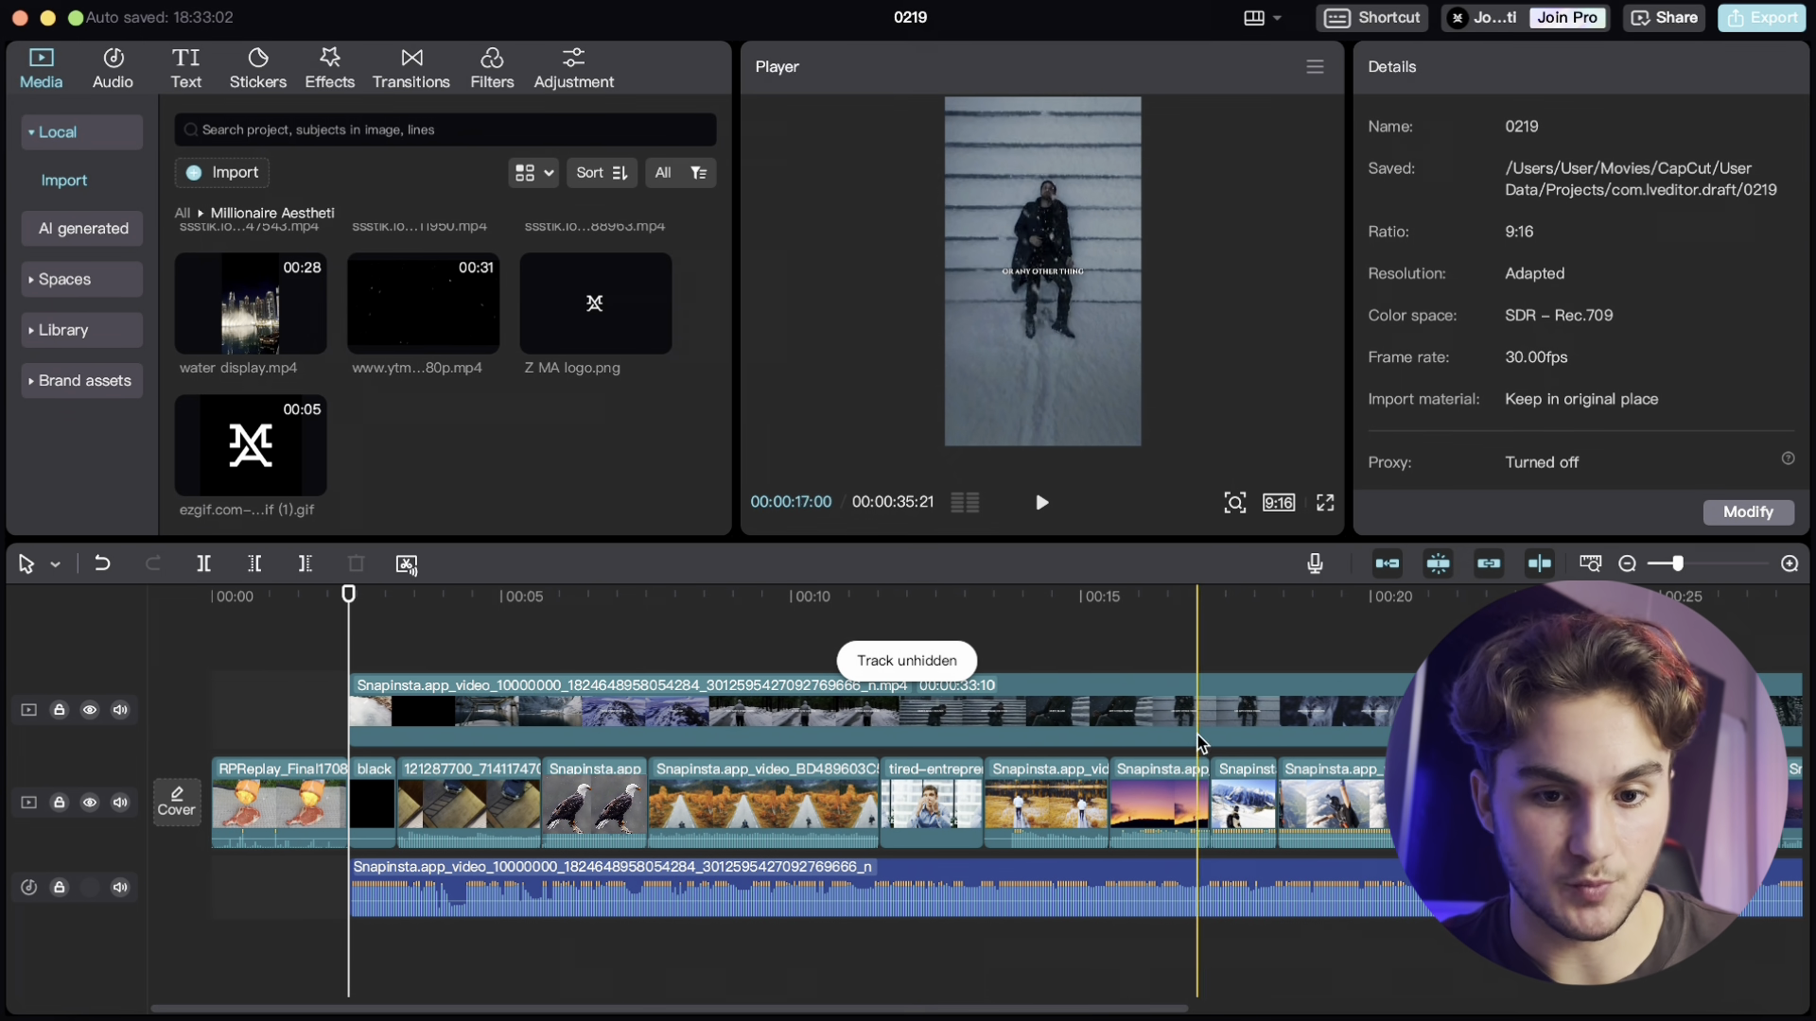
left_click(90, 710)
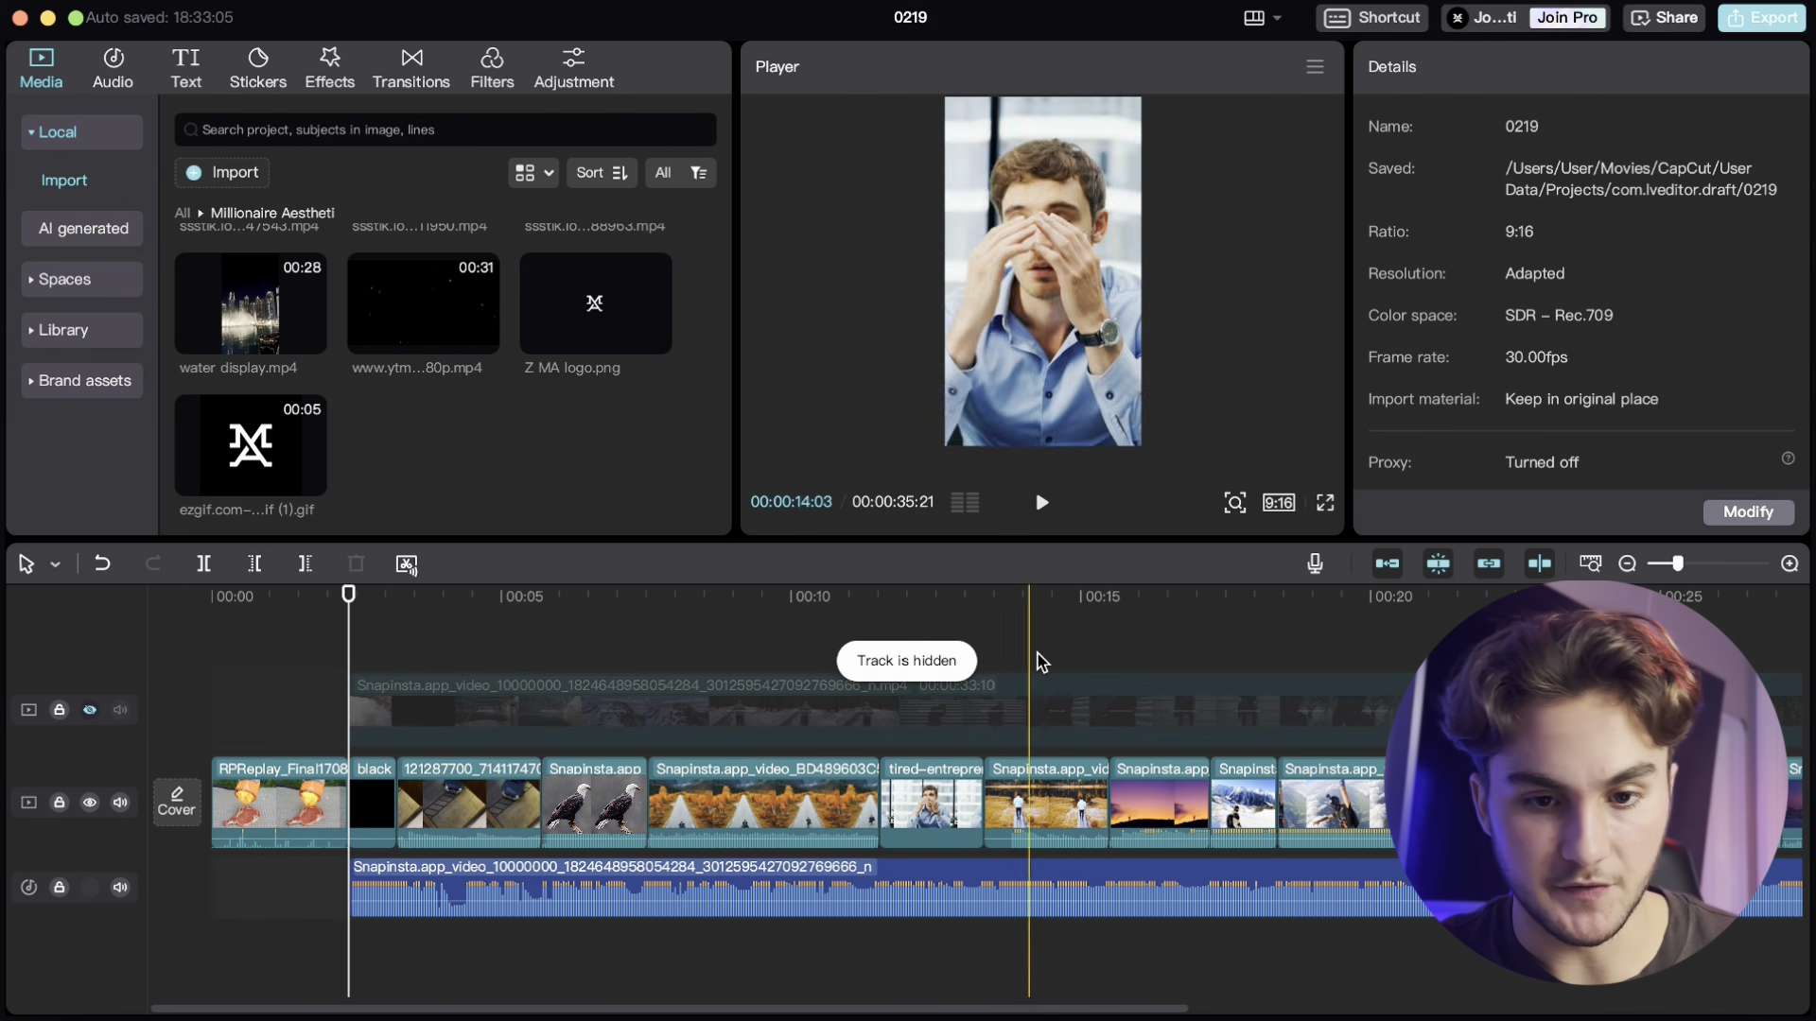
scroll(1337, 669, "right", 5)
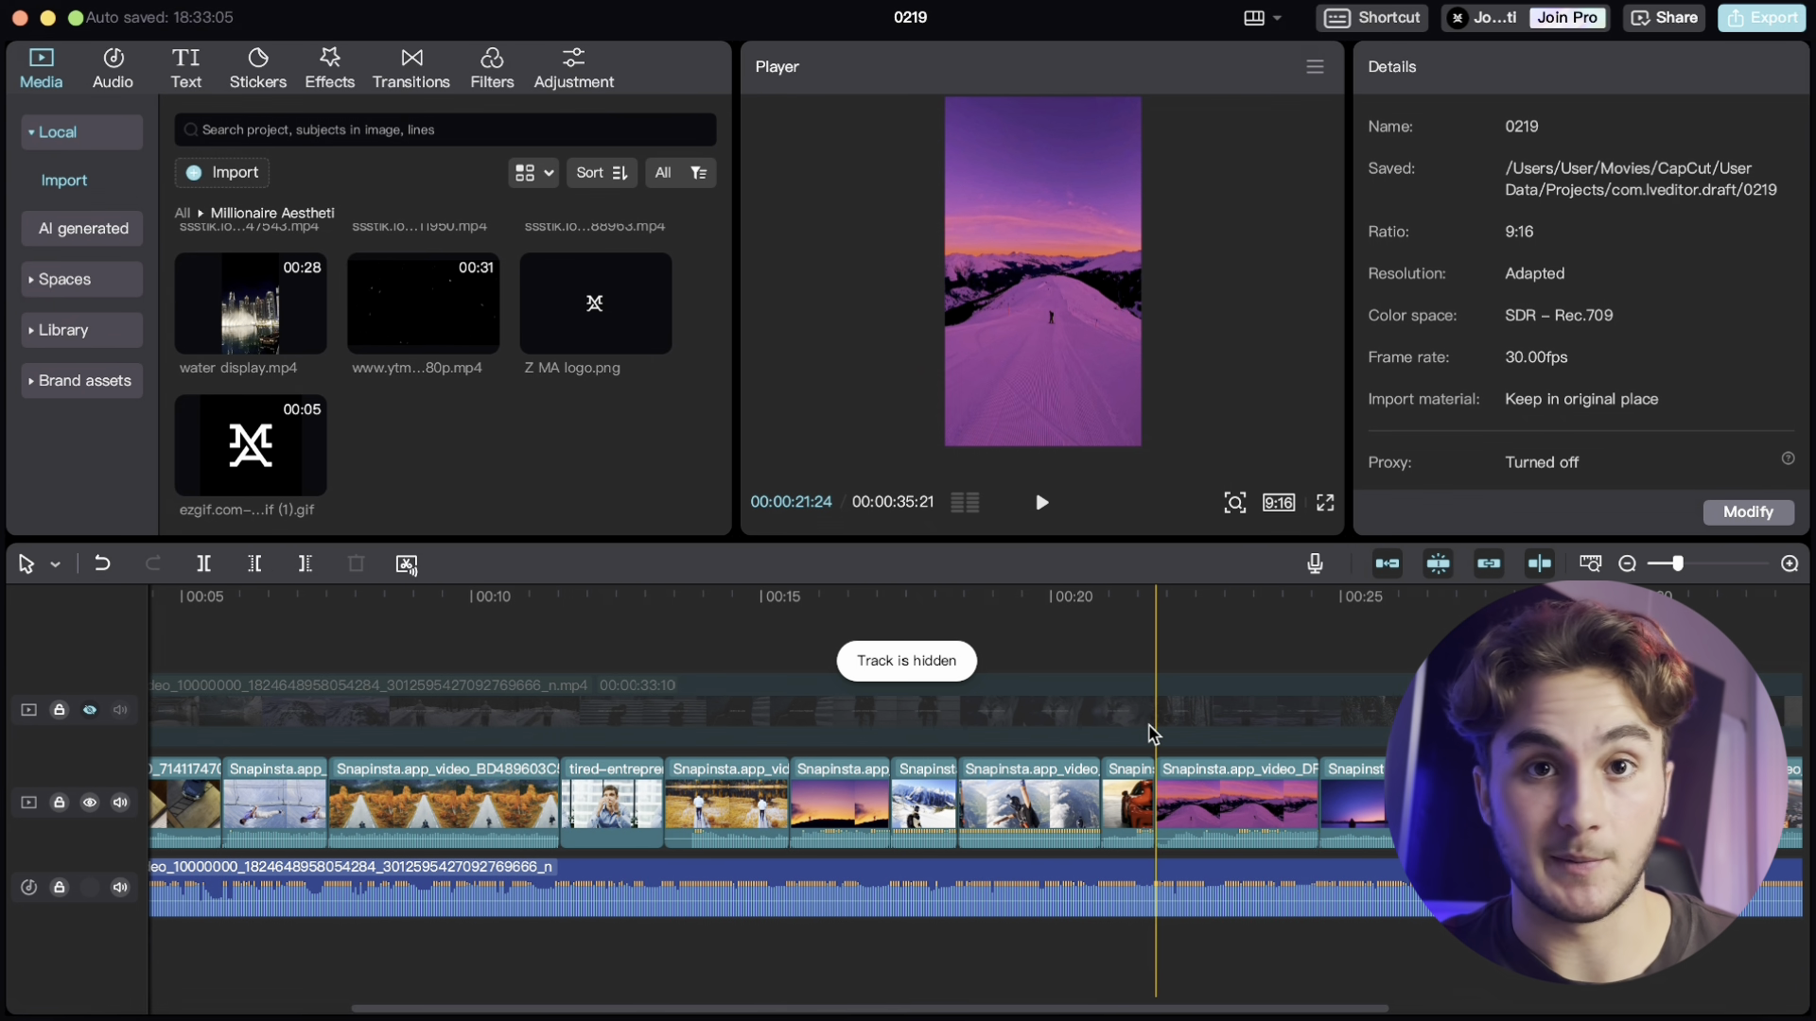
scroll(1152, 733, "left", 5)
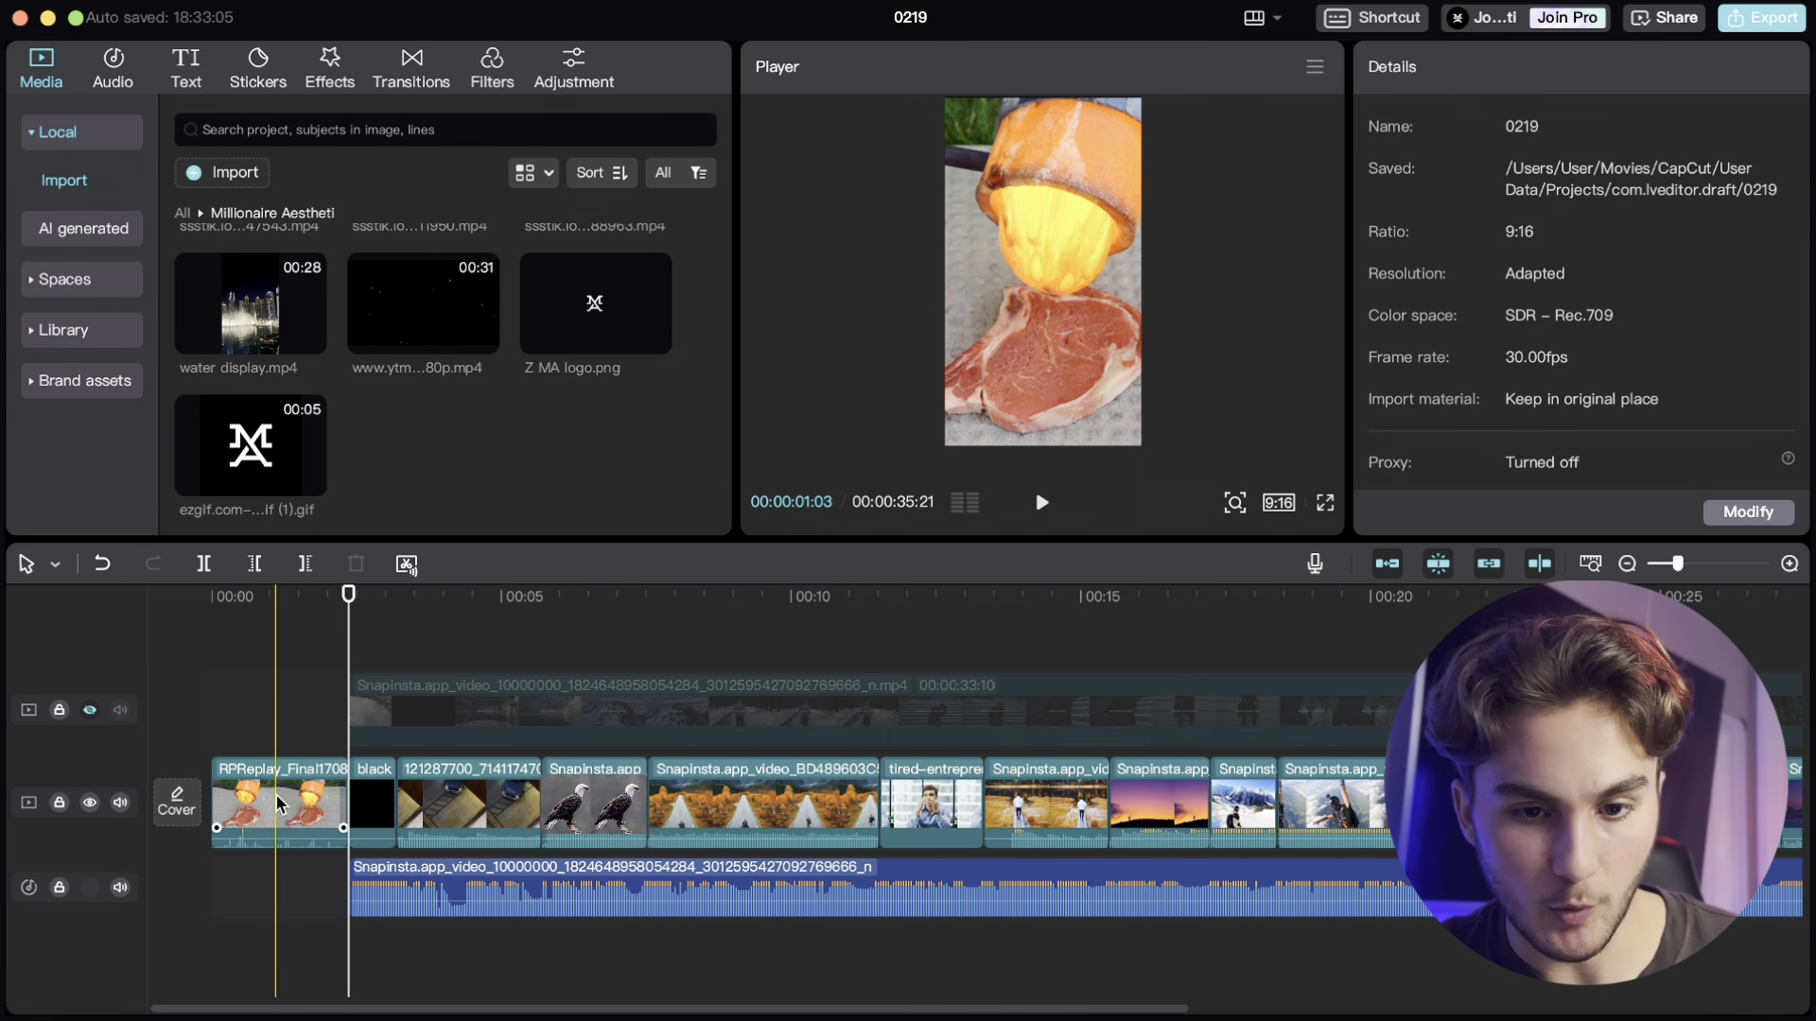
scroll(819, 807, "right", 15)
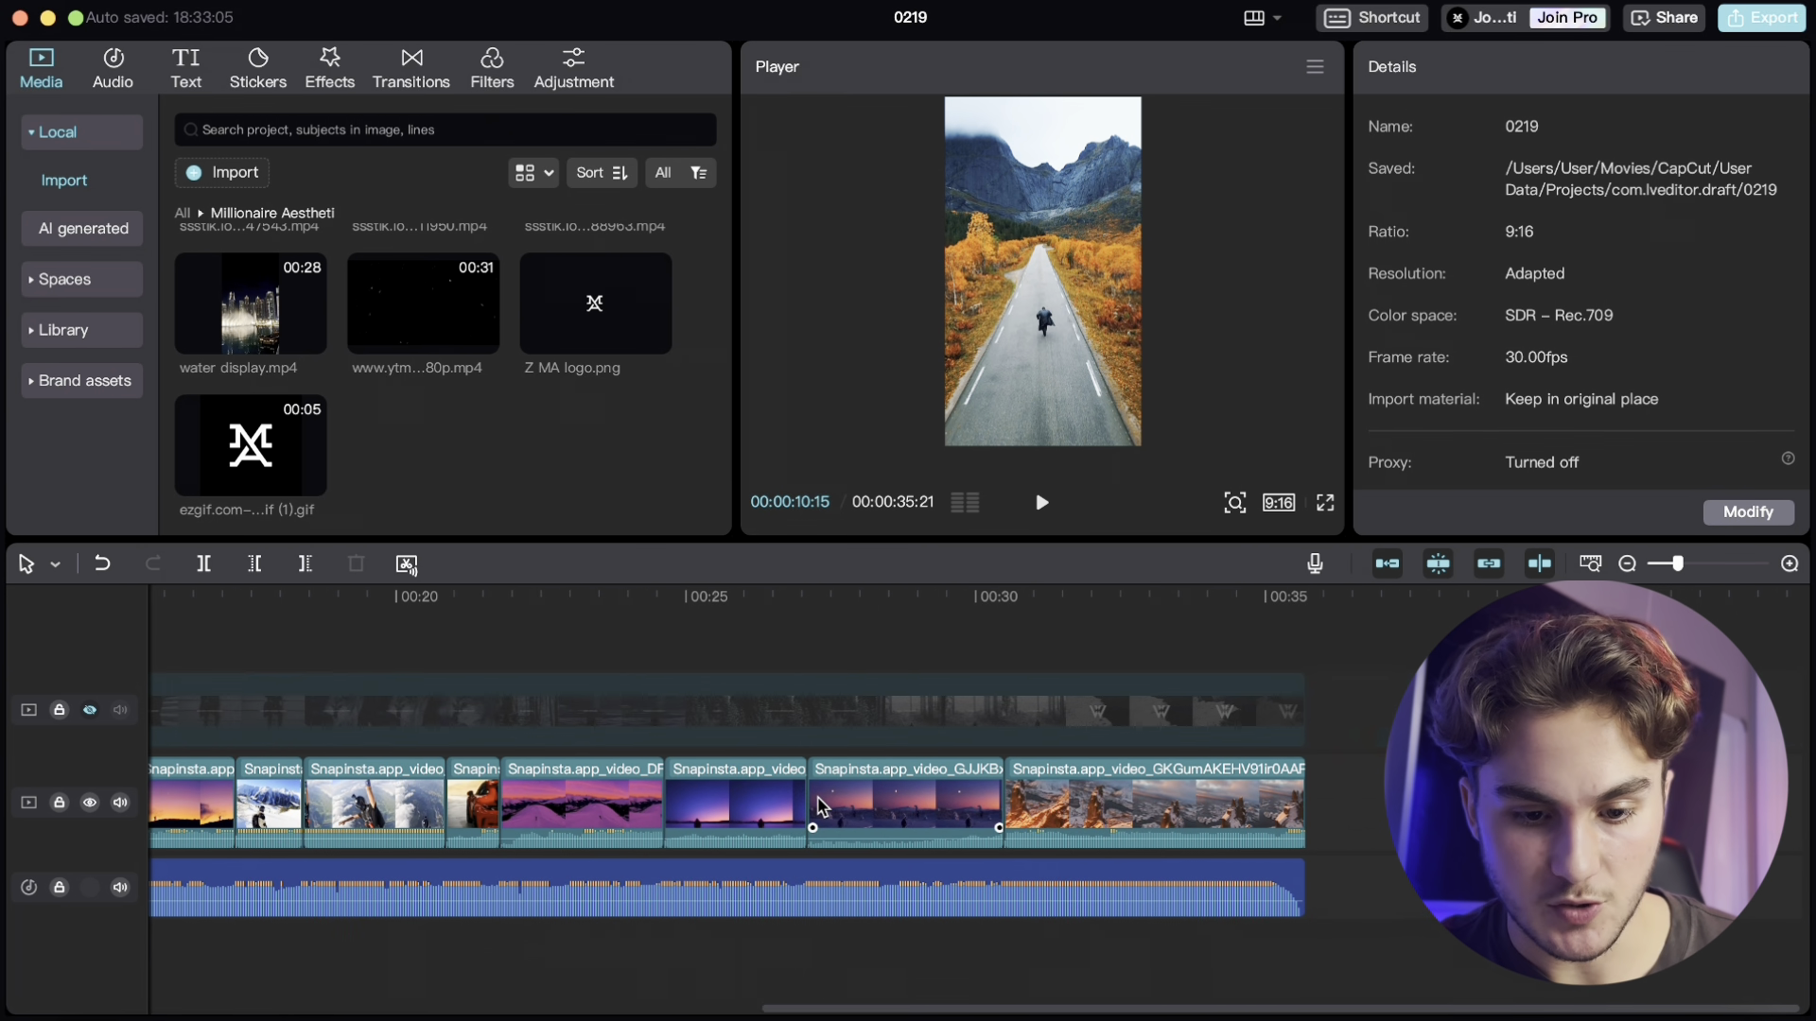
- Mute the aerial car clip by lowering its volume to the minimum
left_click(764, 810)
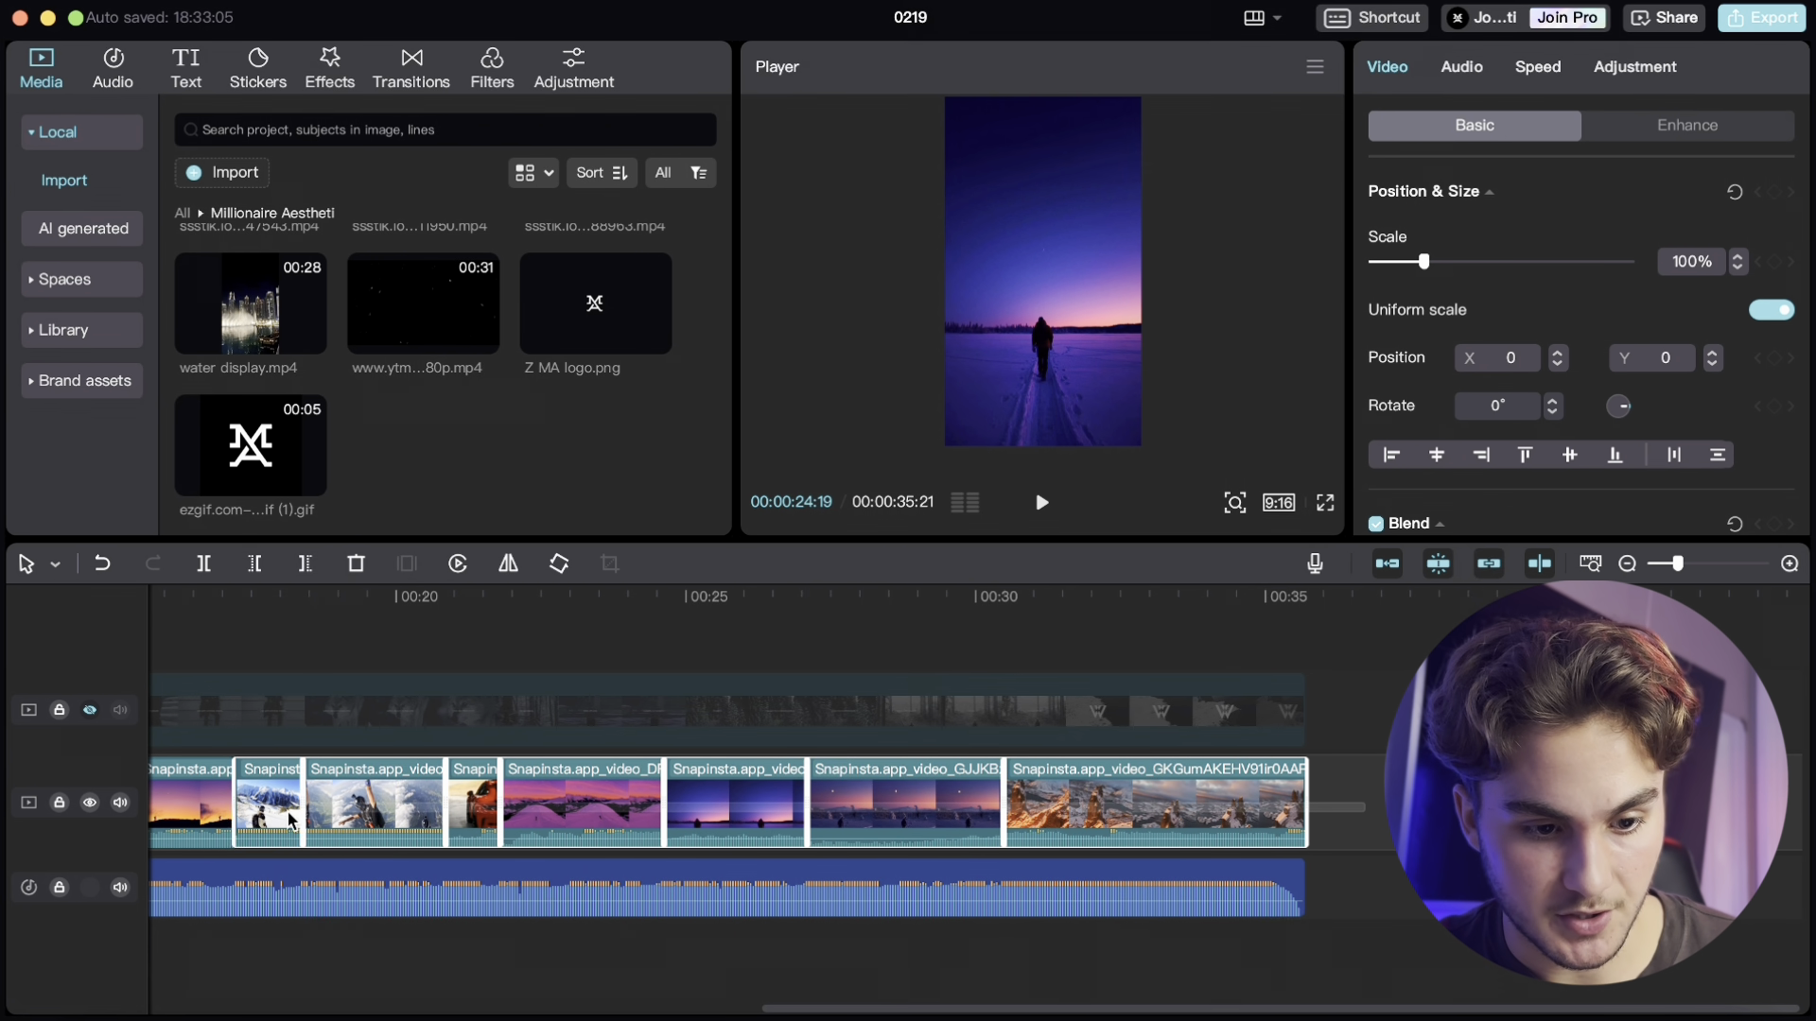
scroll(1024, 841, "left", 15)
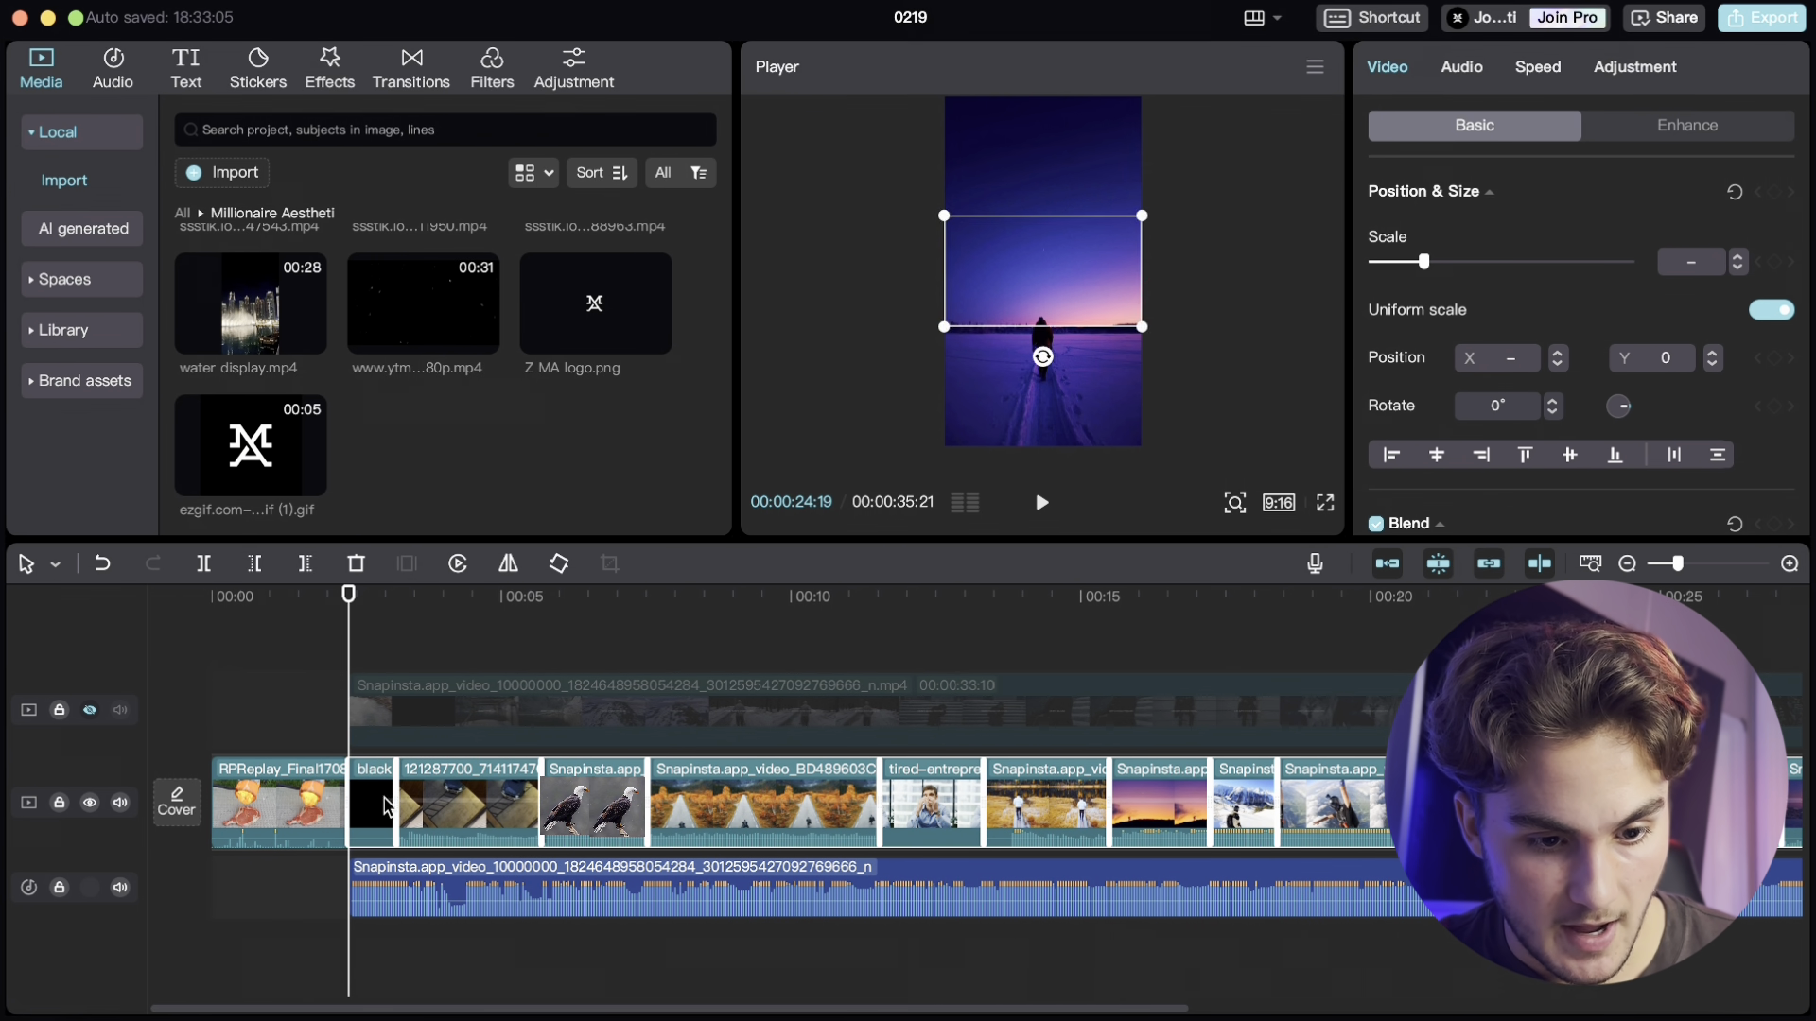
left_click(482, 838)
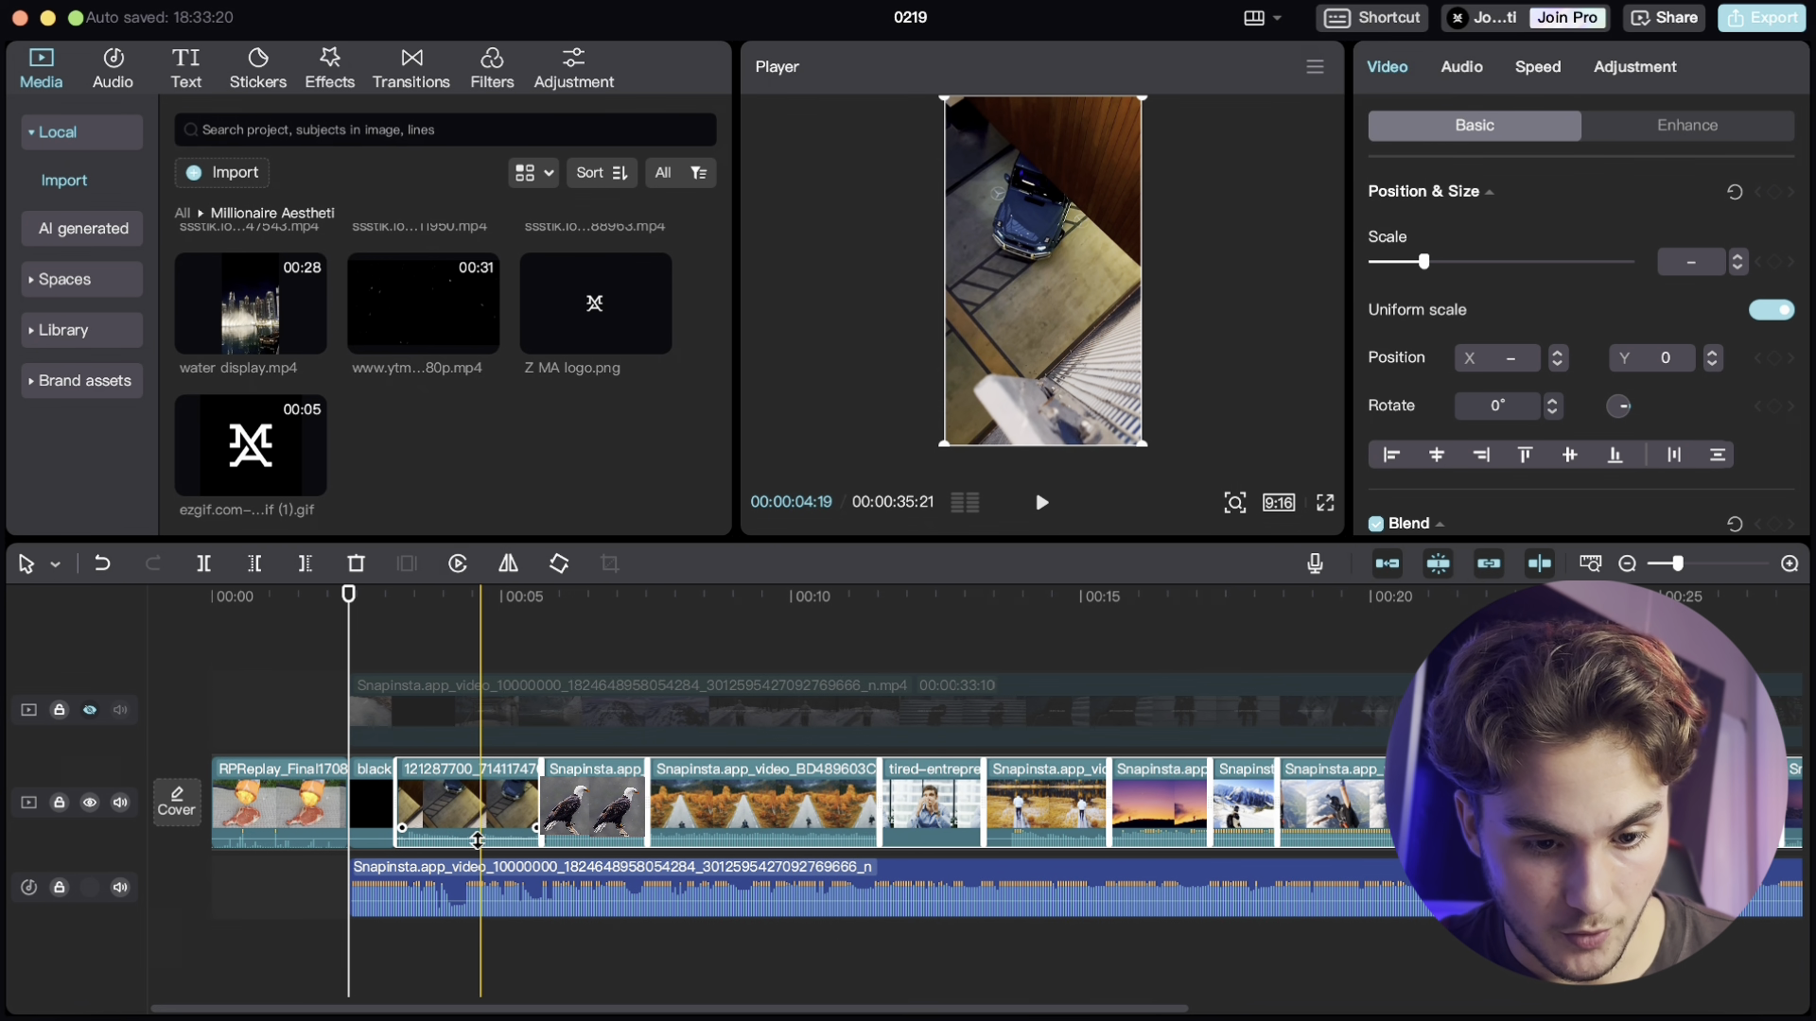
left_click(1461, 67)
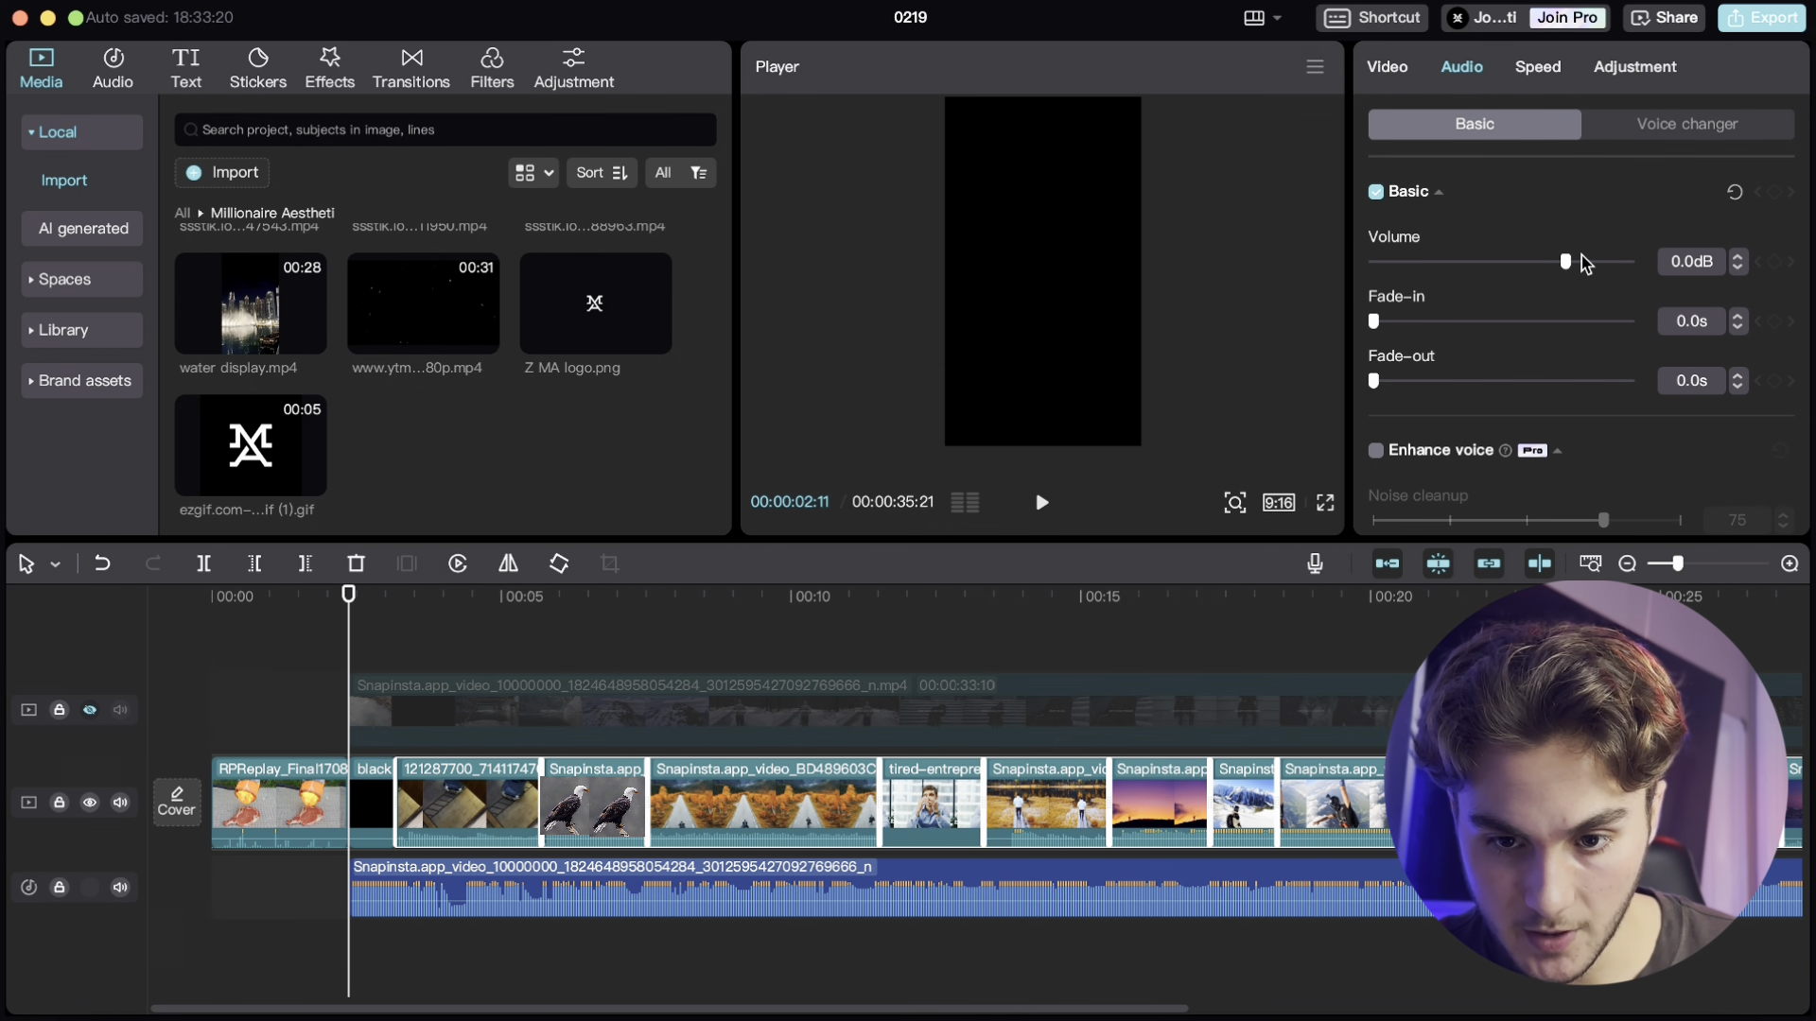
left_click_drag(1567, 265, 1366, 265)
- Scroll through the timeline to review the sequence of clips
scroll(891, 785, "right", 10)
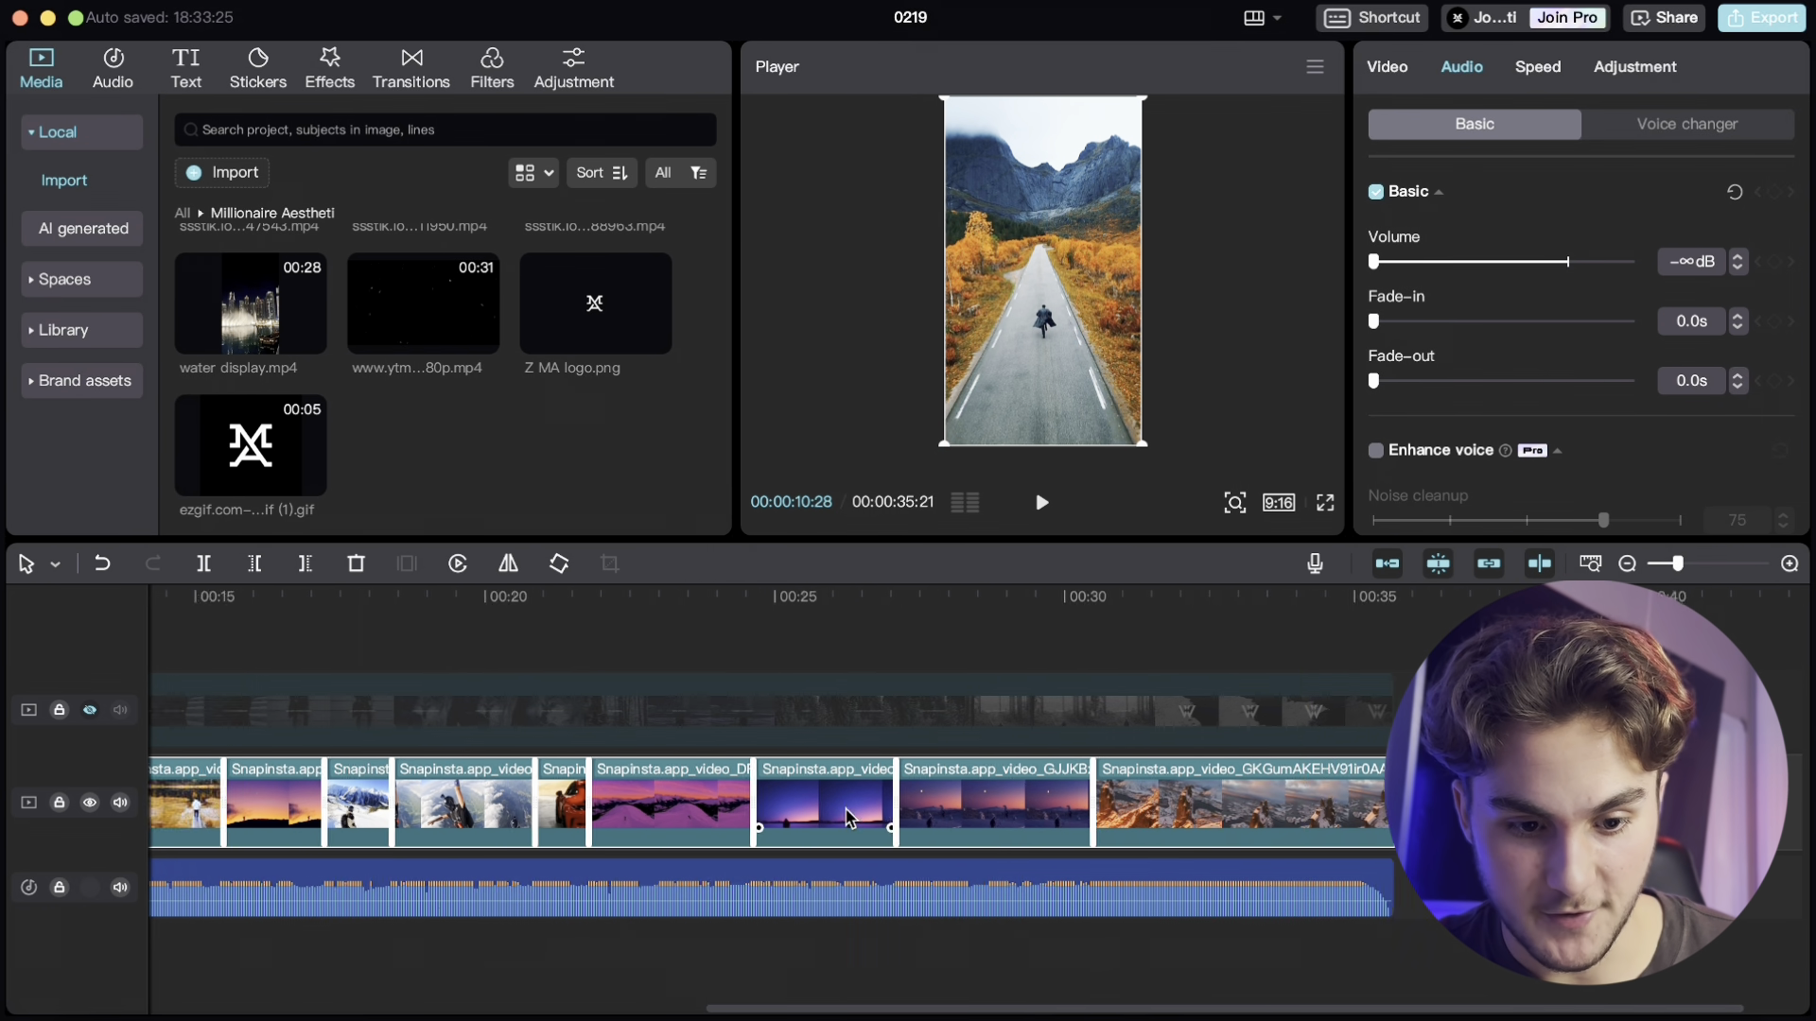
left_click(1361, 774)
scroll(944, 758, "left", 5)
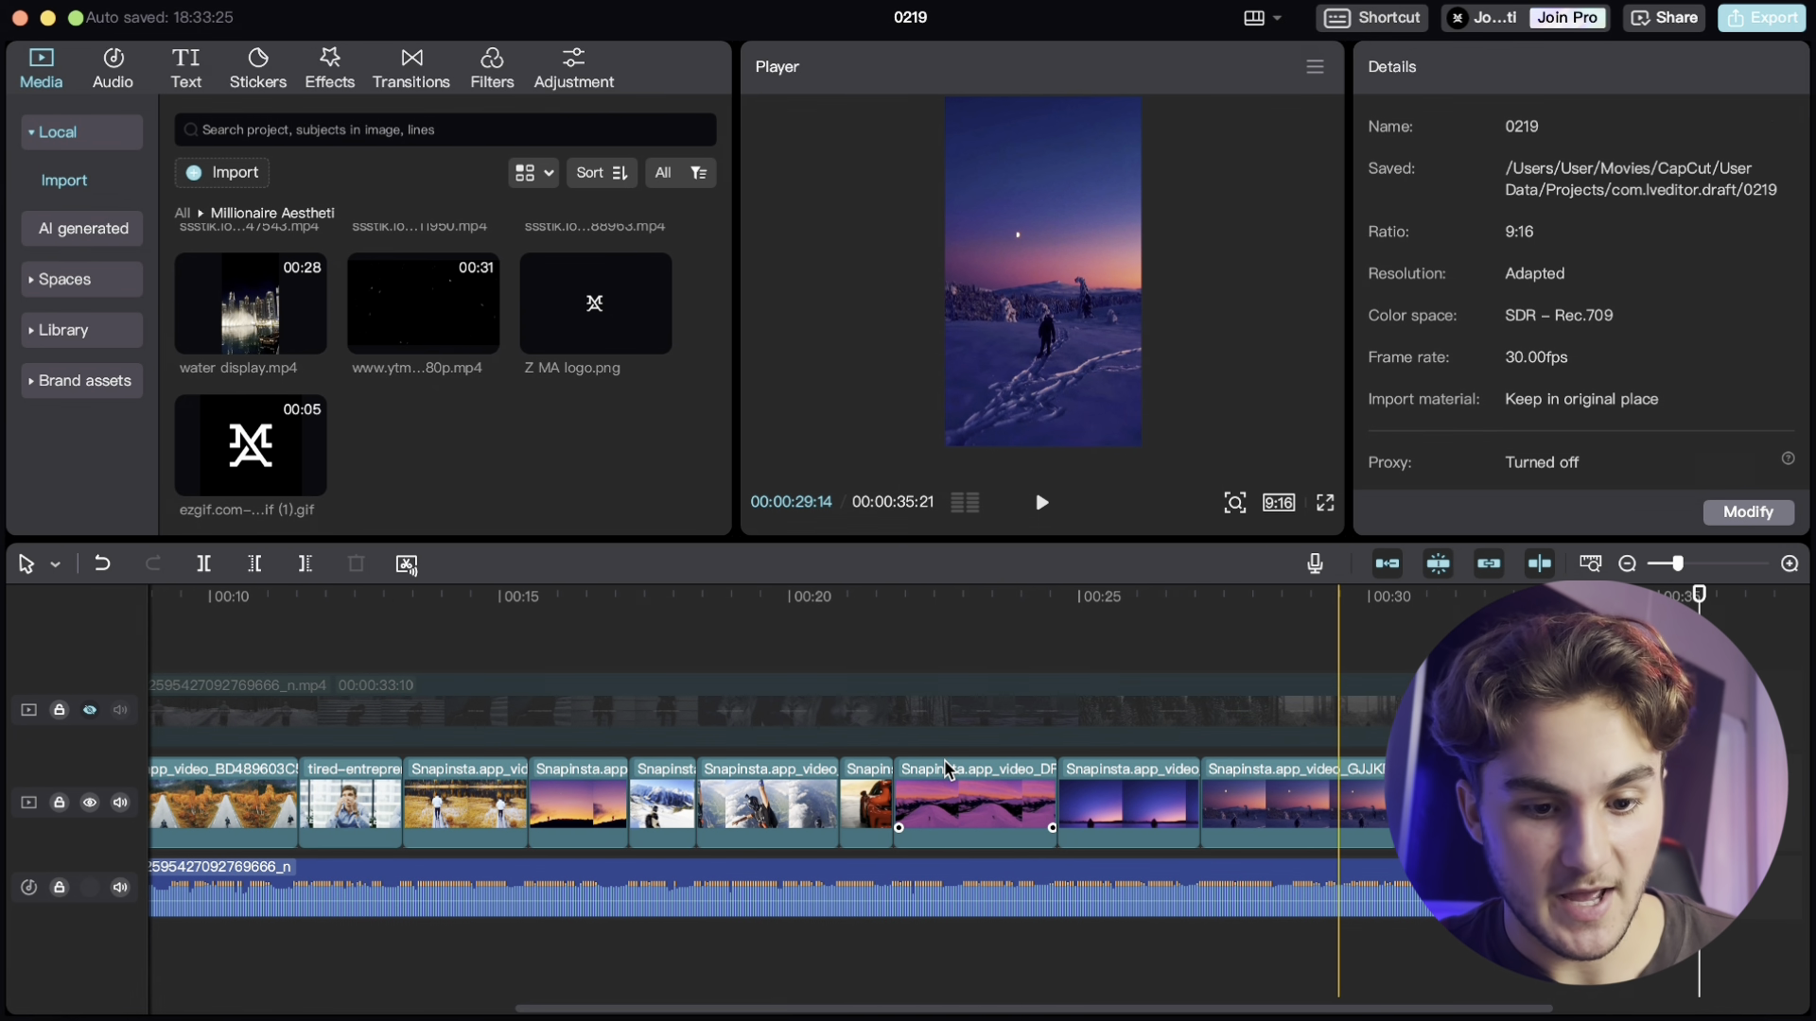
scroll(944, 759, "left", 5)
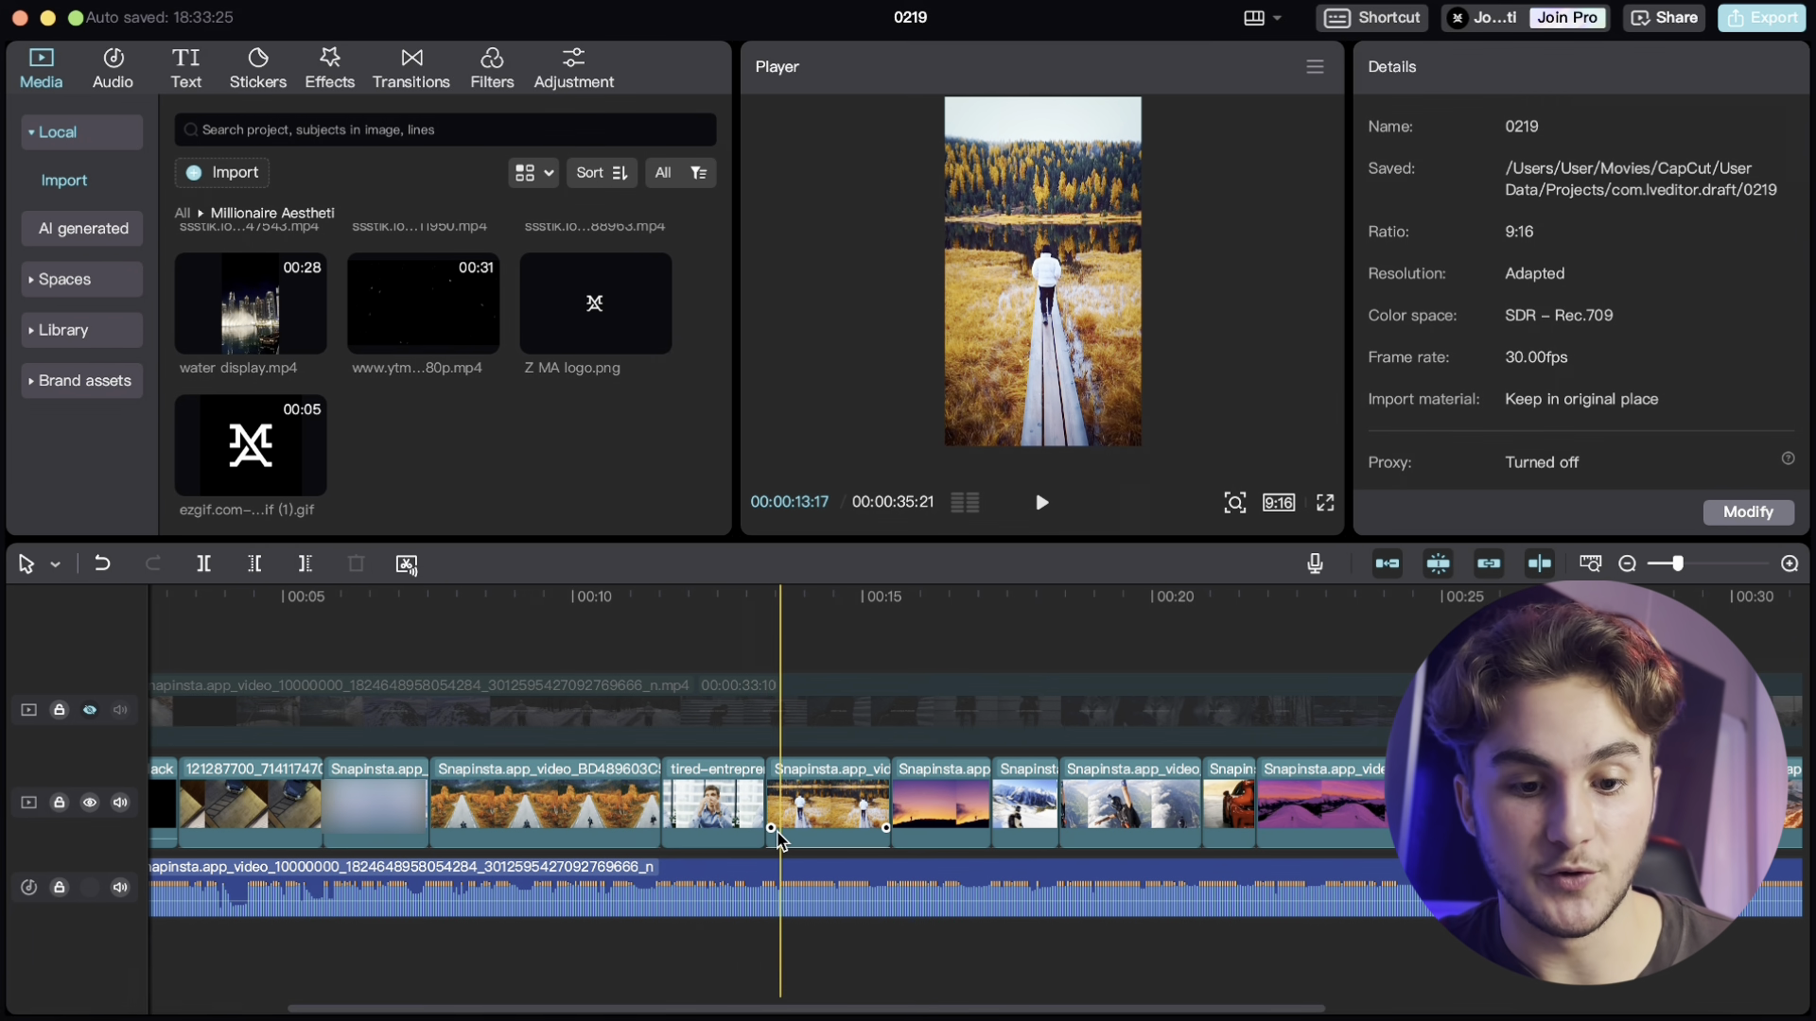
scroll(778, 839, "left", 2)
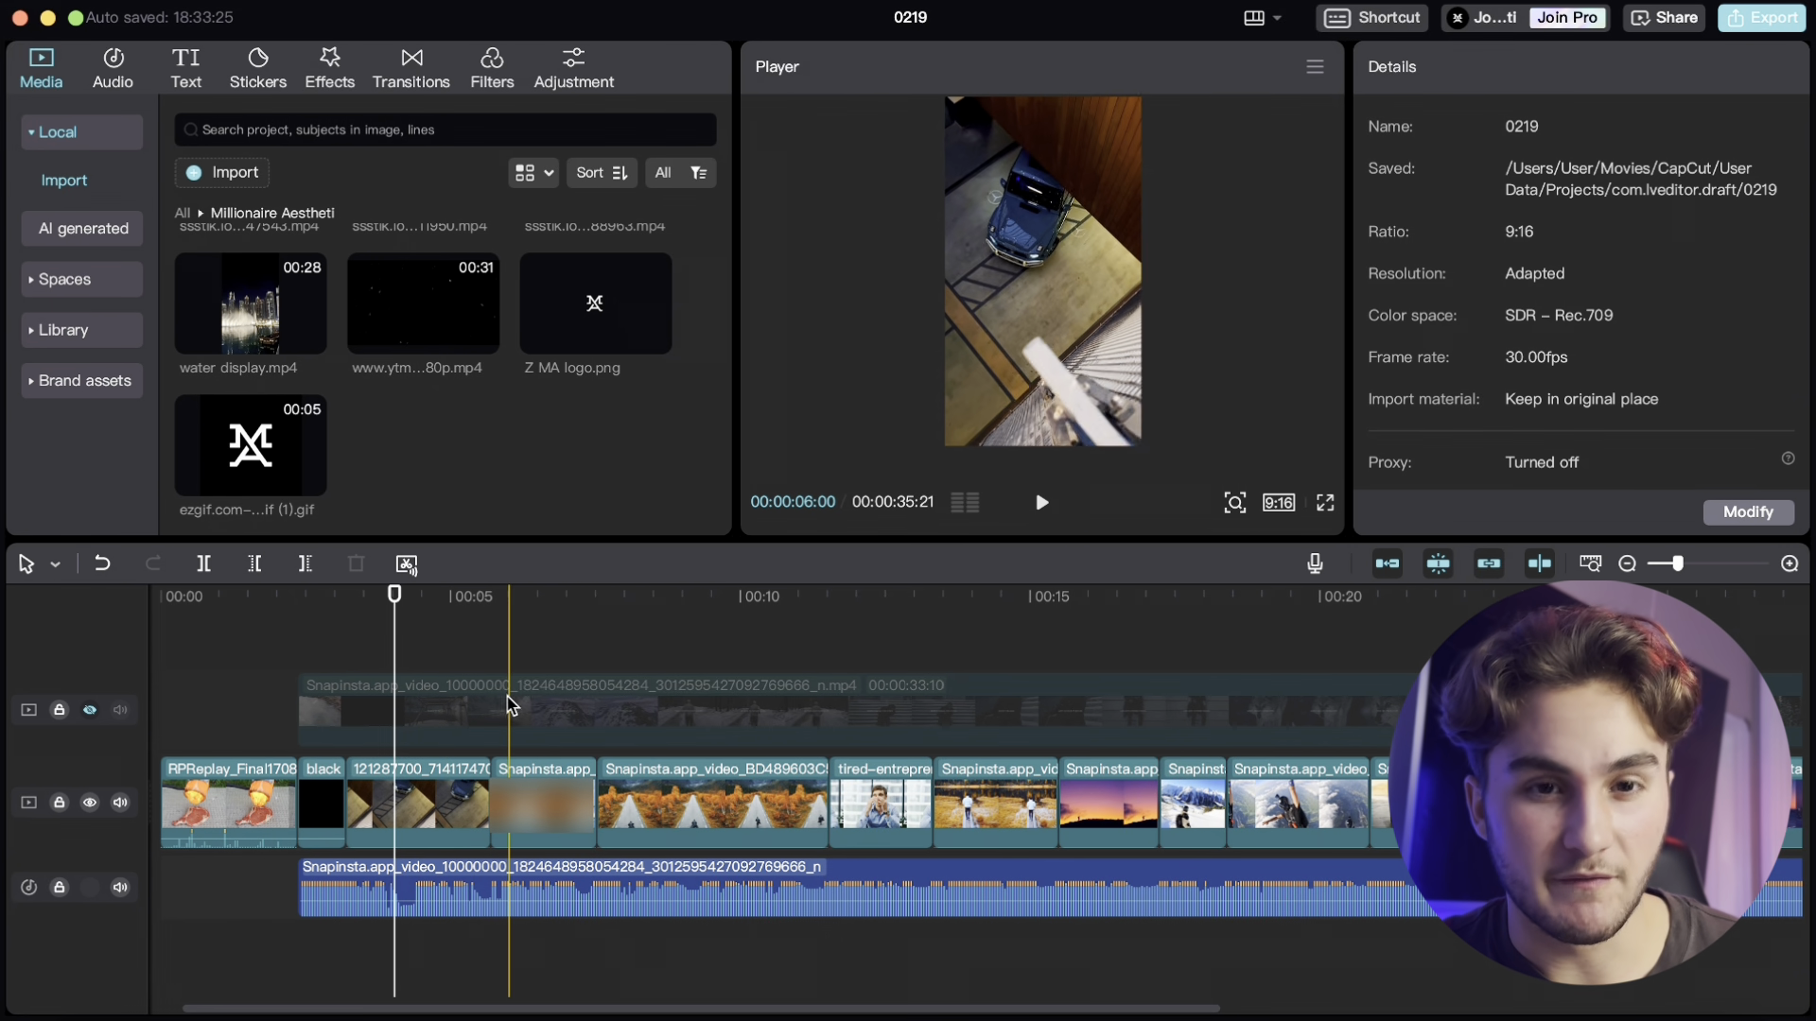
scroll(872, 750, "right", 6)
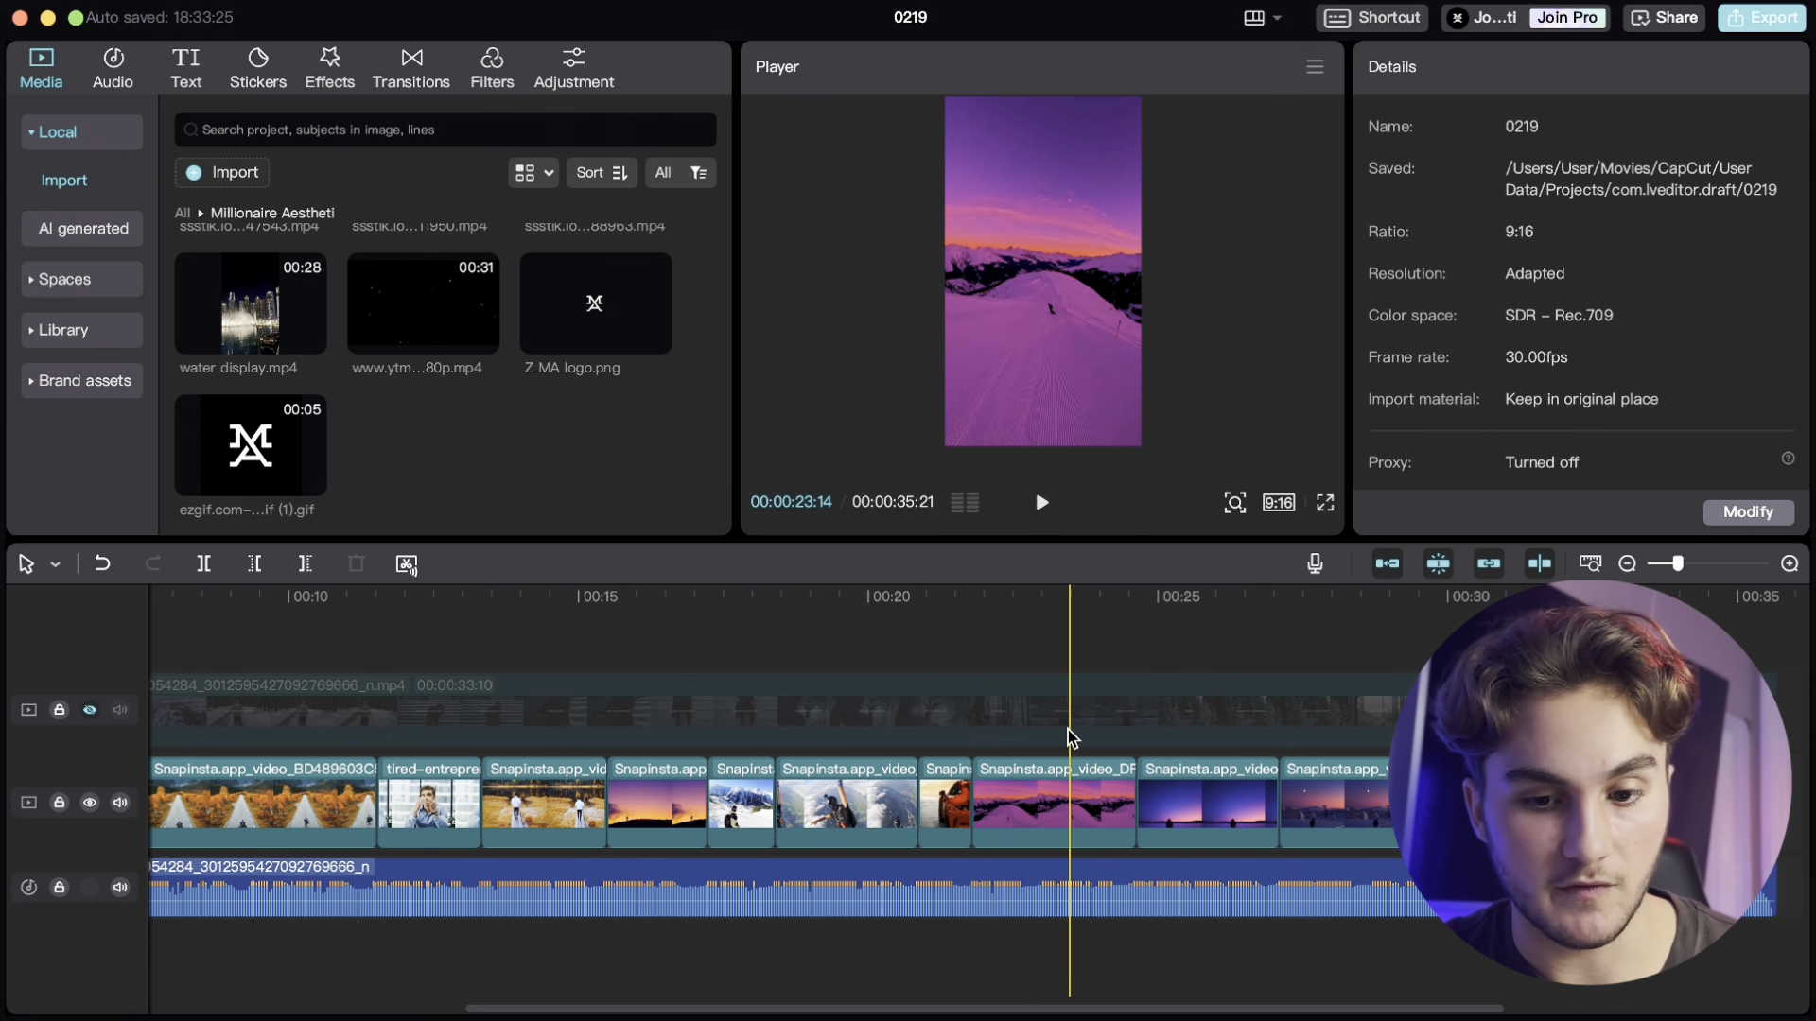
- Switch to the browser and open the Instagram profile's Reels grid
key("ctrl+Right")
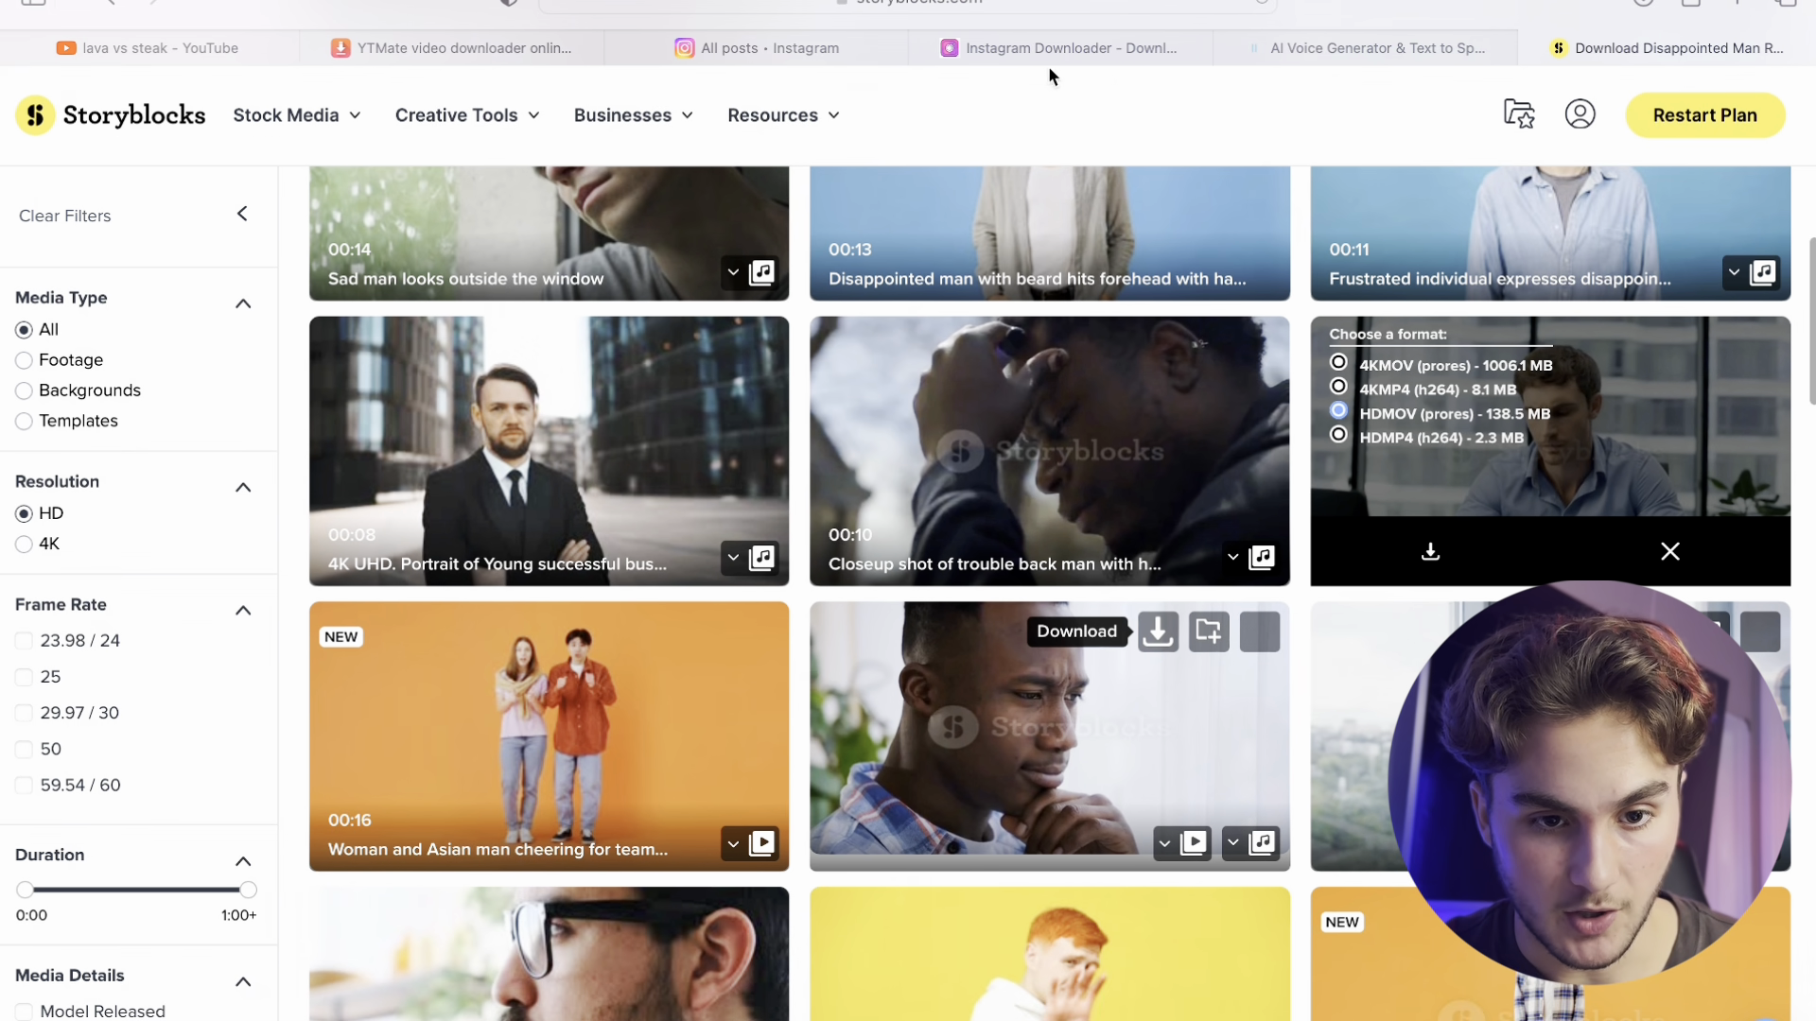
left_click(756, 48)
left_click(237, 695)
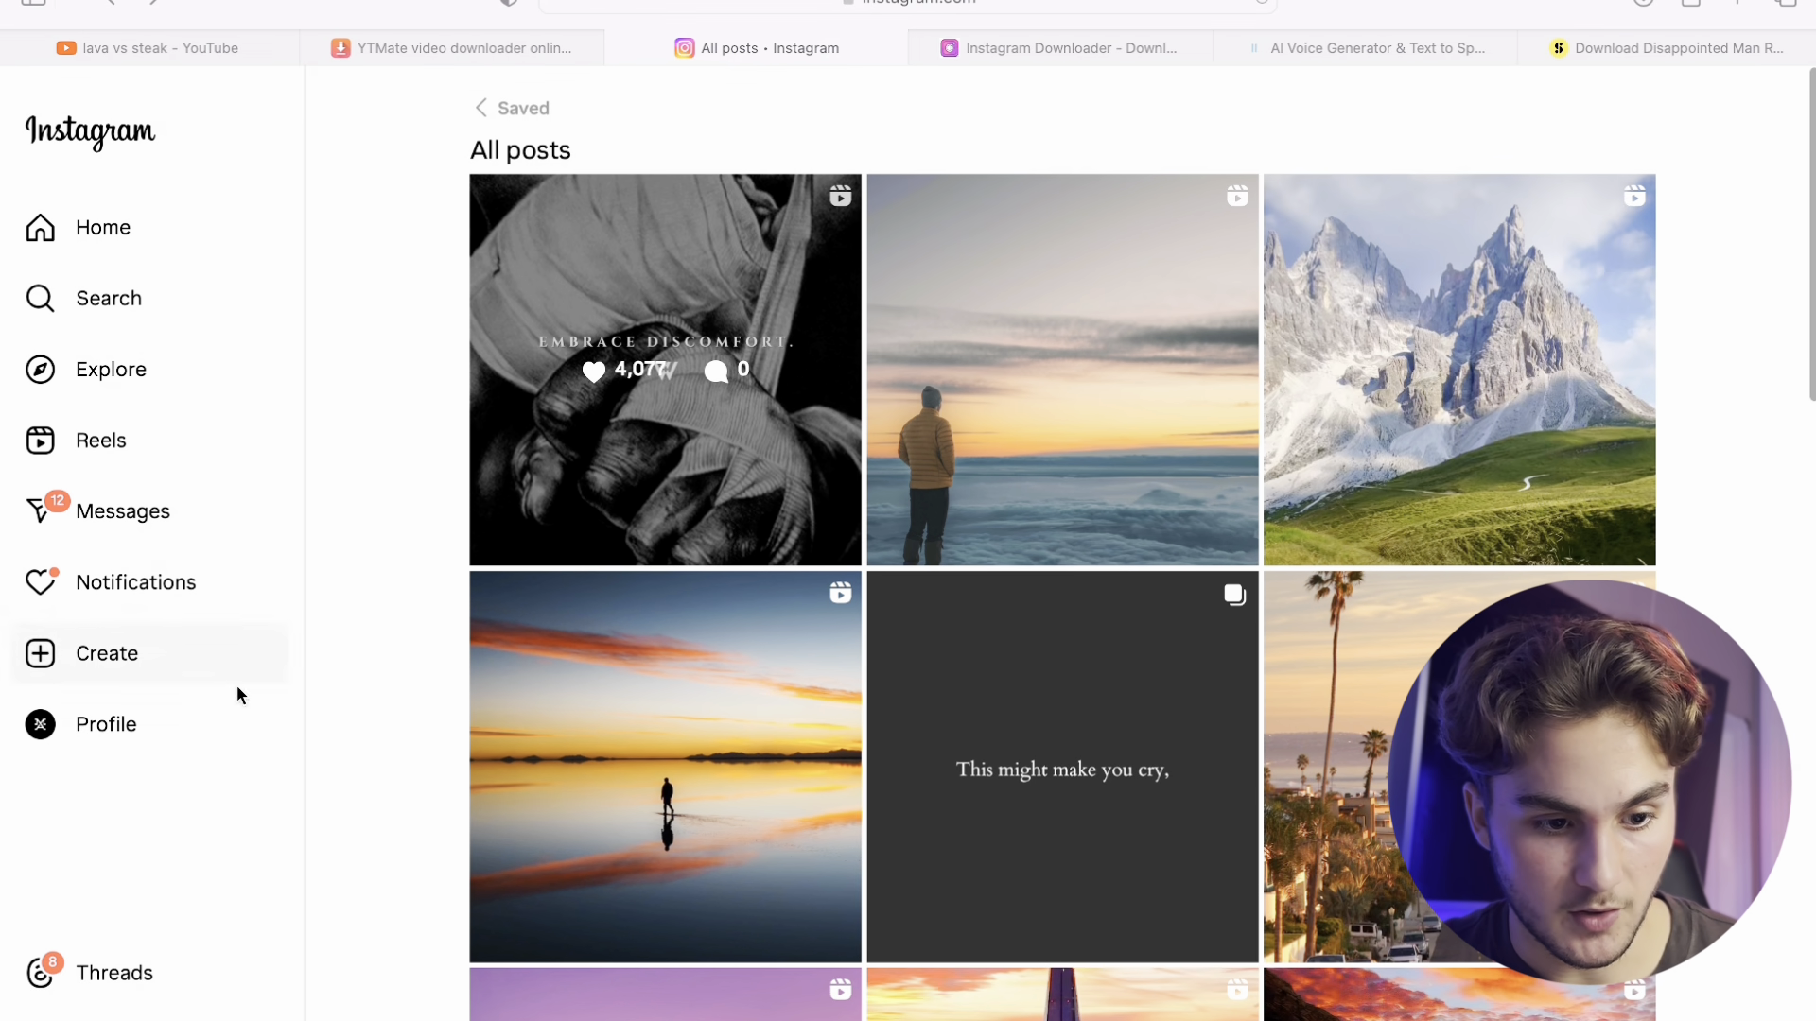
left_click(179, 730)
left_click(976, 732)
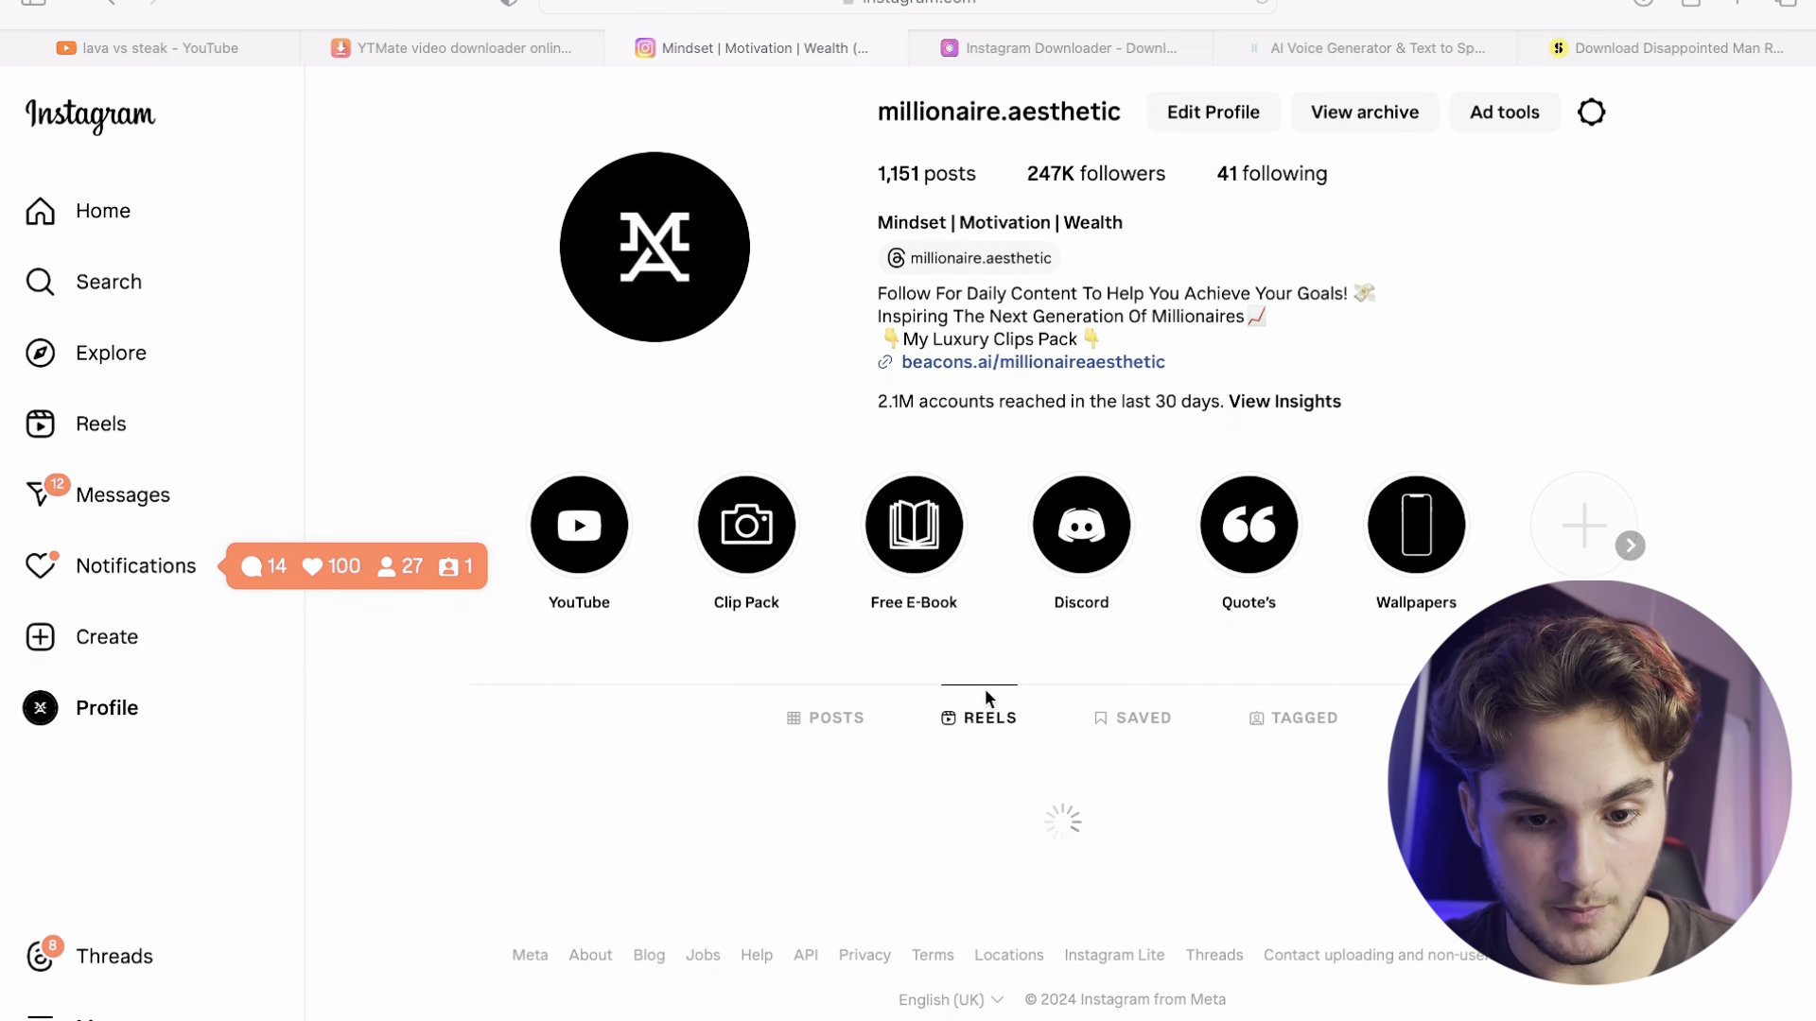
scroll(984, 689, "down", 7)
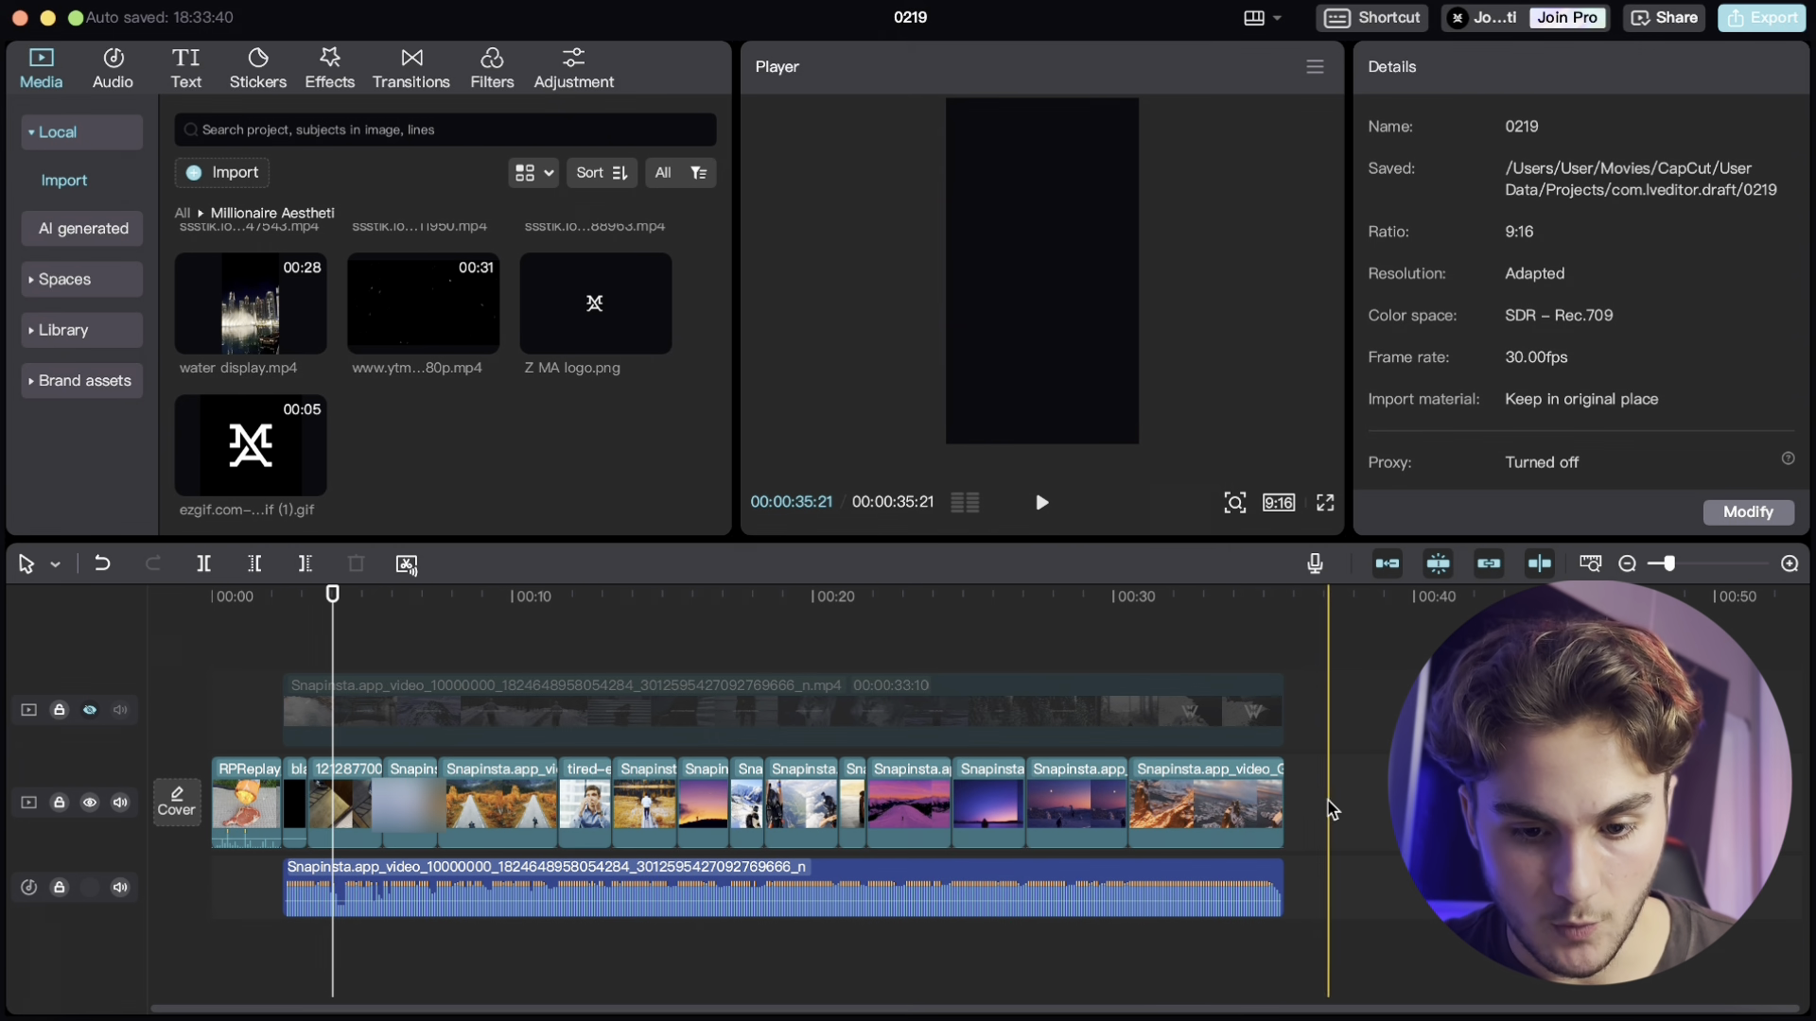
left_click(345, 821)
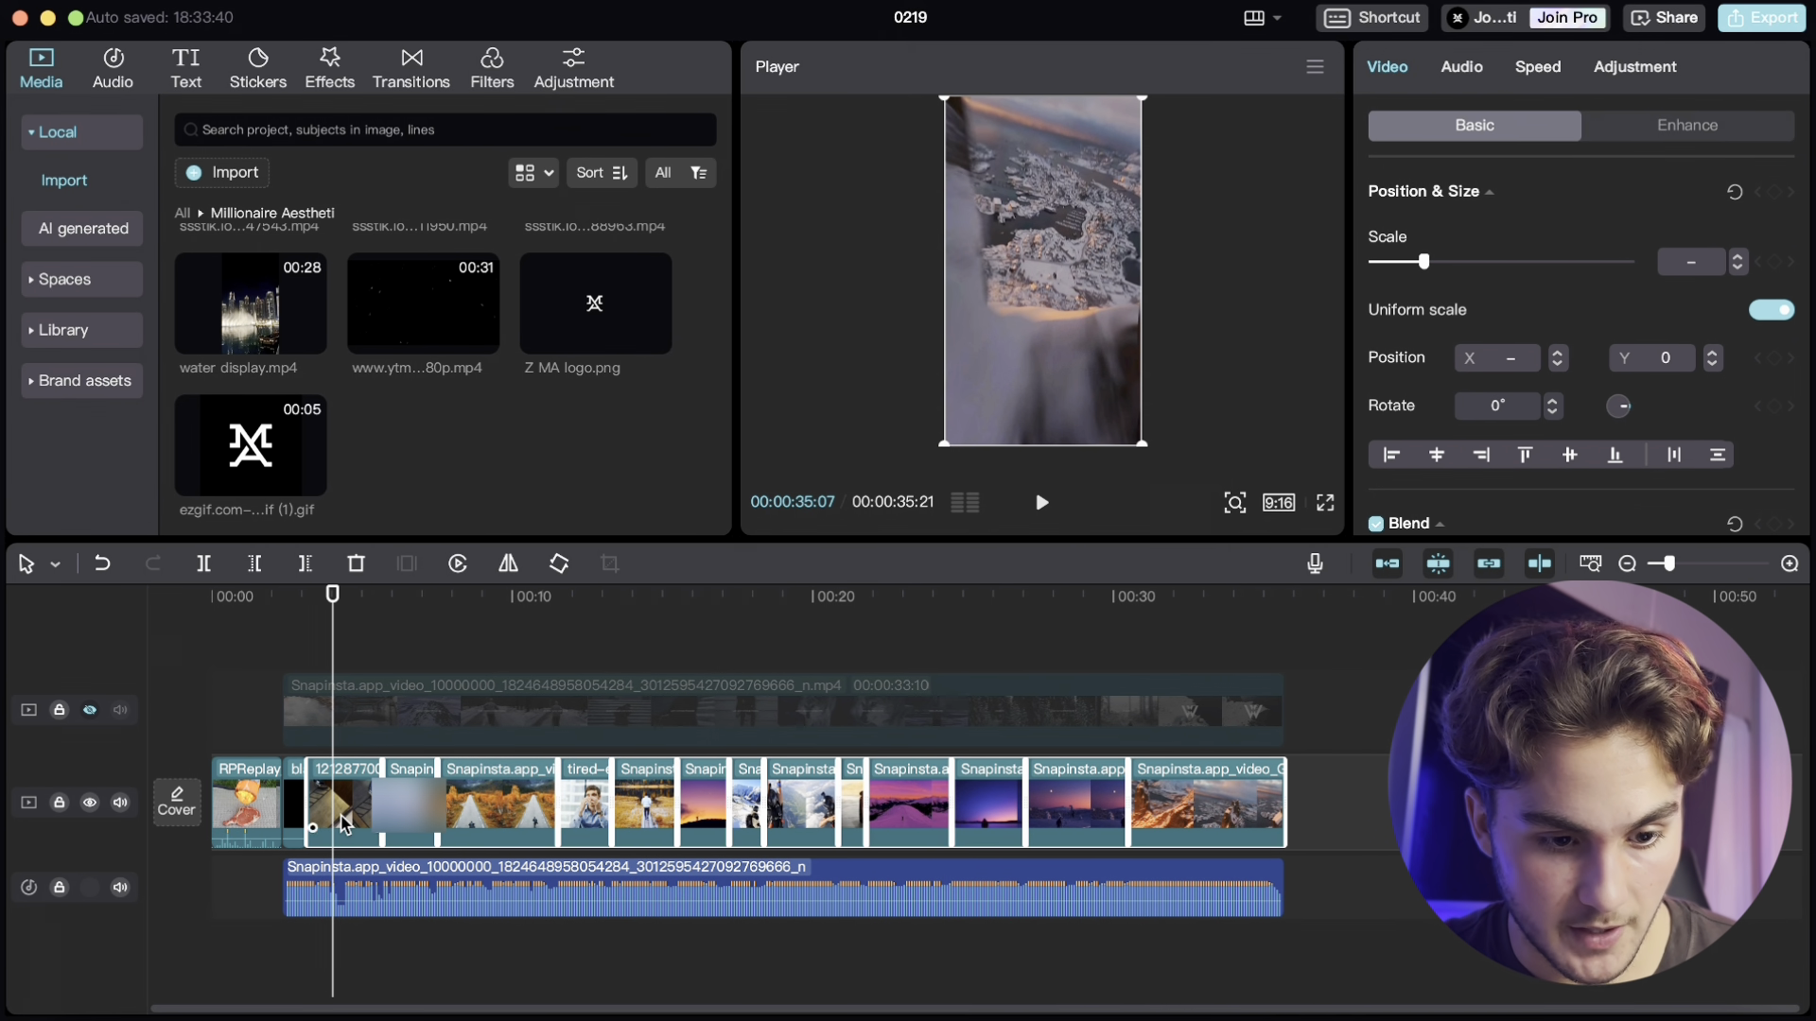
scroll(1511, 287, "down", 6)
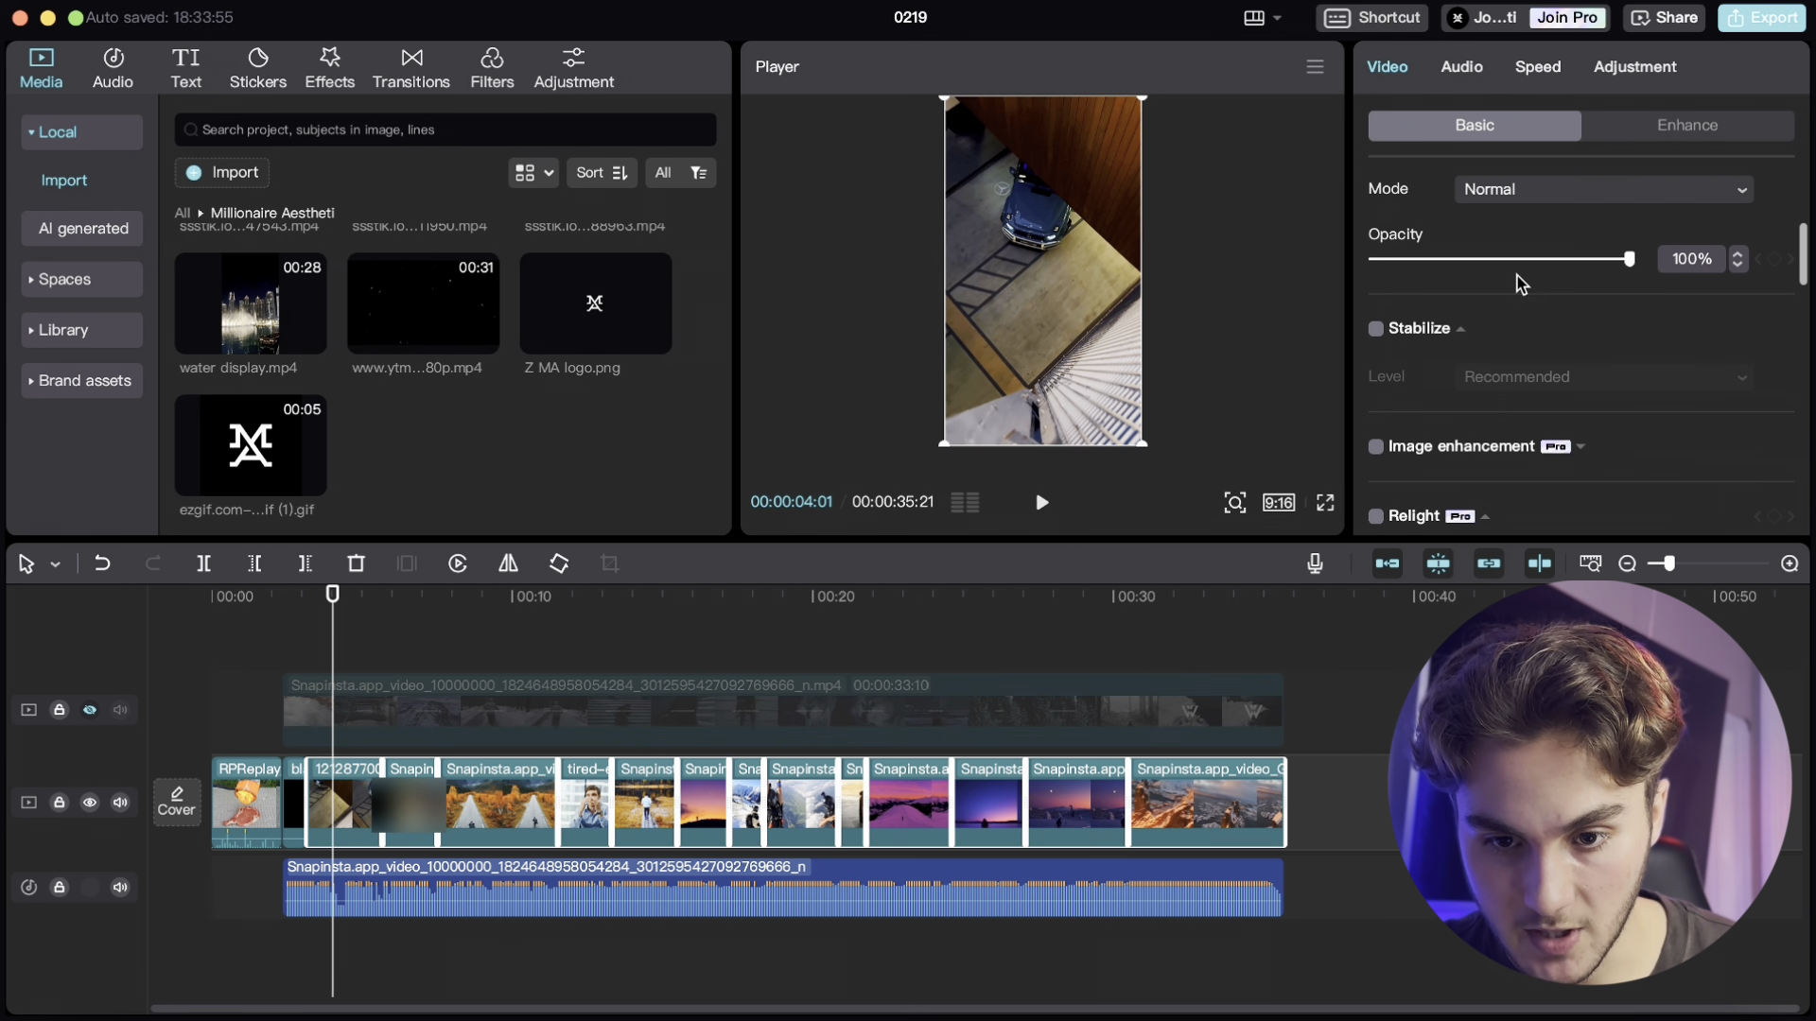
mouse_move(1519, 260)
left_mouse_down()
mouse_move(1537, 261)
mouse_move(1524, 267)
left_mouse_up()
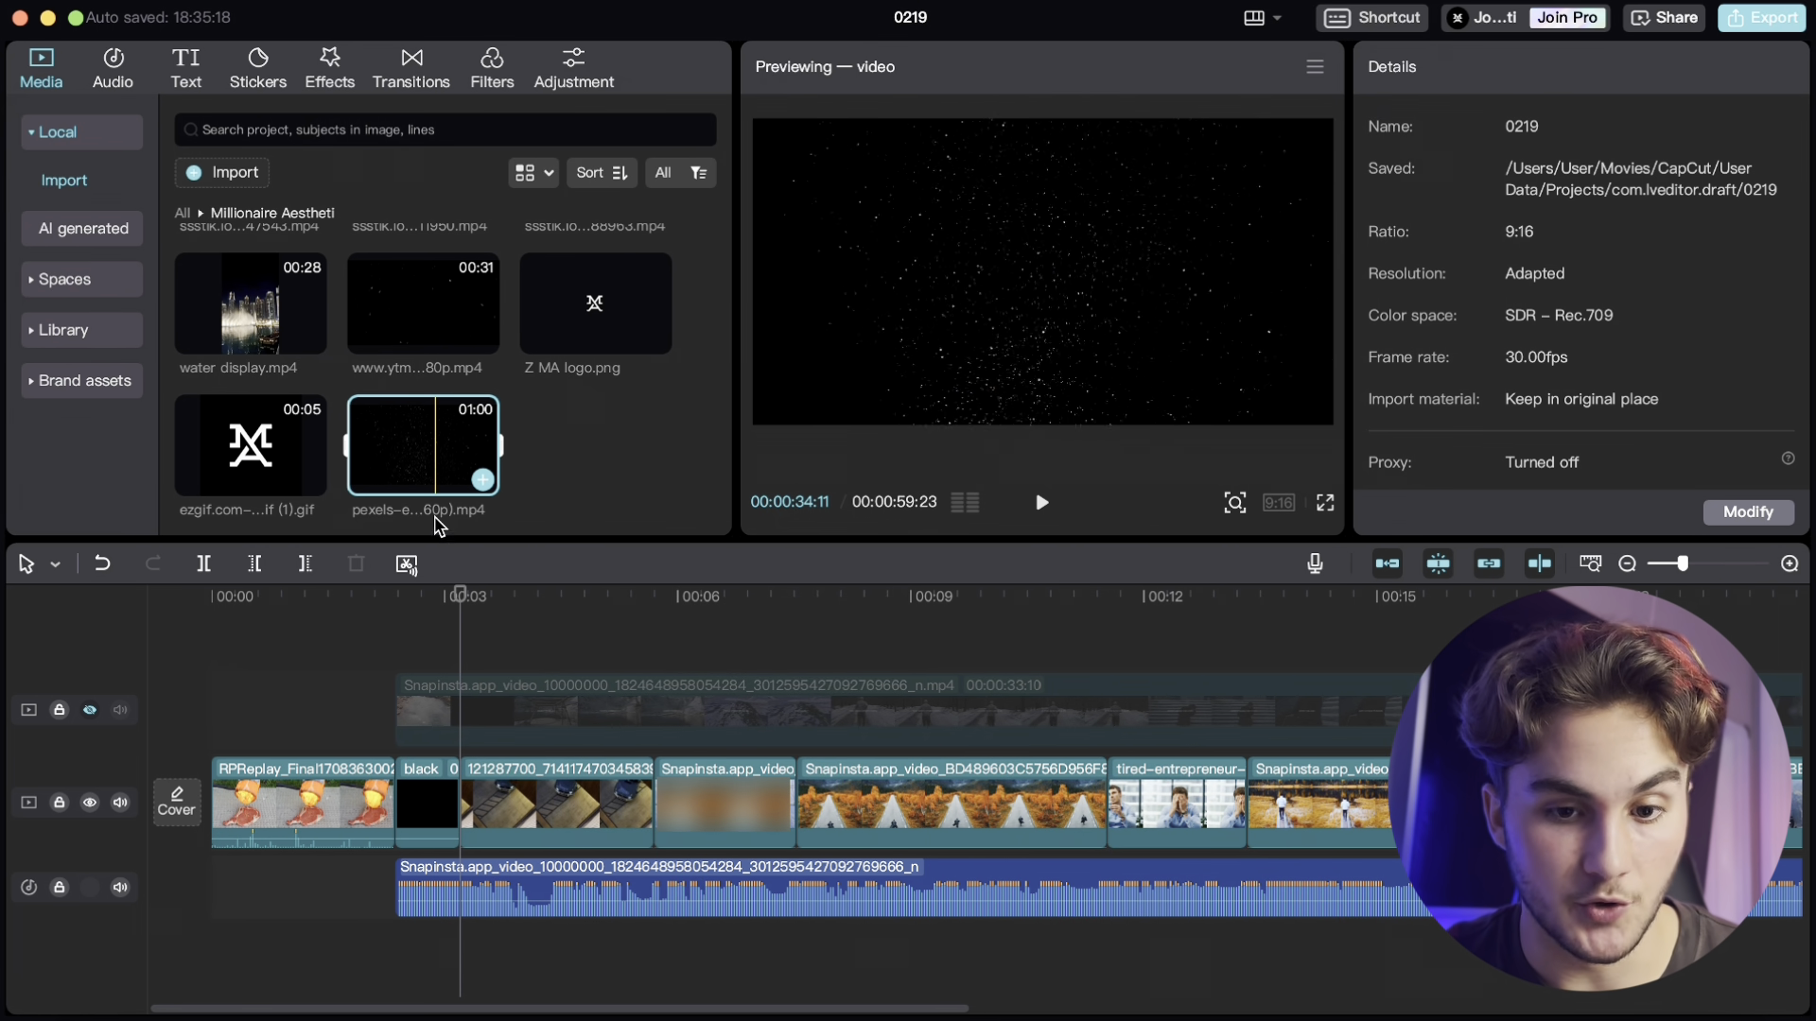
- Add the pexels starfield clip as an overlay at about 3 seconds, rotated -90° and scaled to 191% to fill the frame
left_click_drag(438, 526, 393, 636)
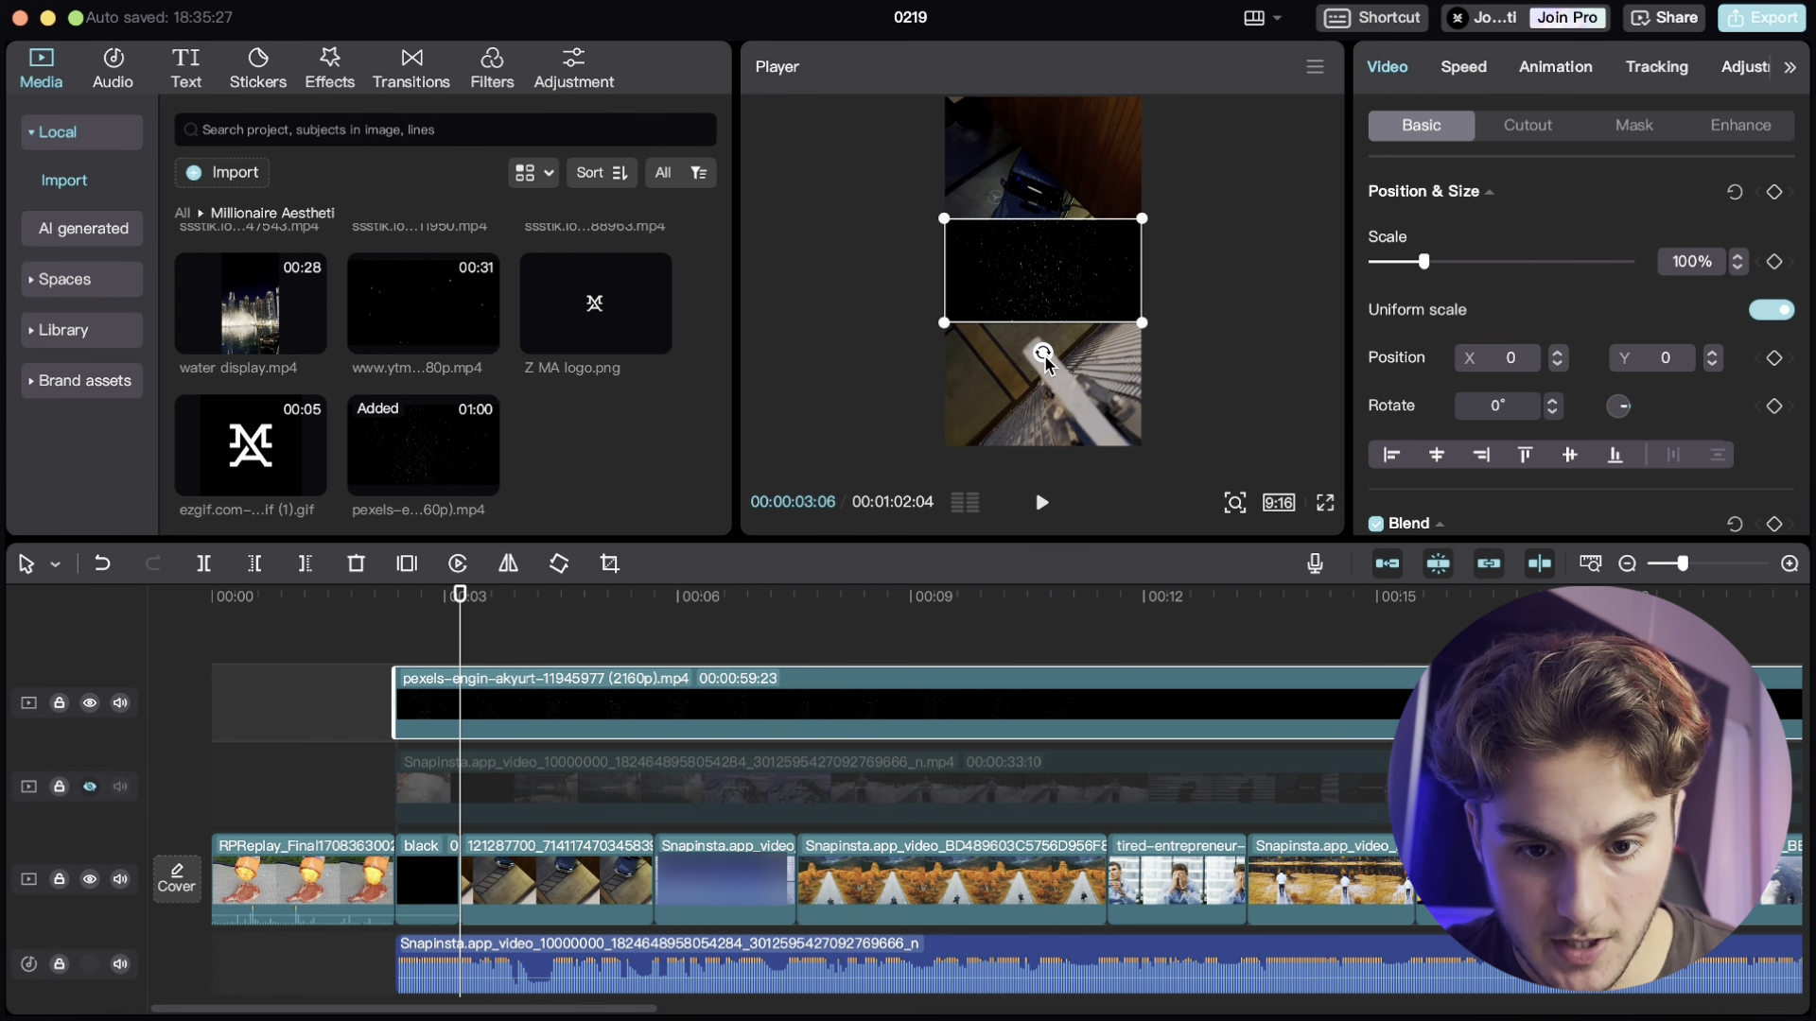
left_click_drag(1044, 361, 1104, 281)
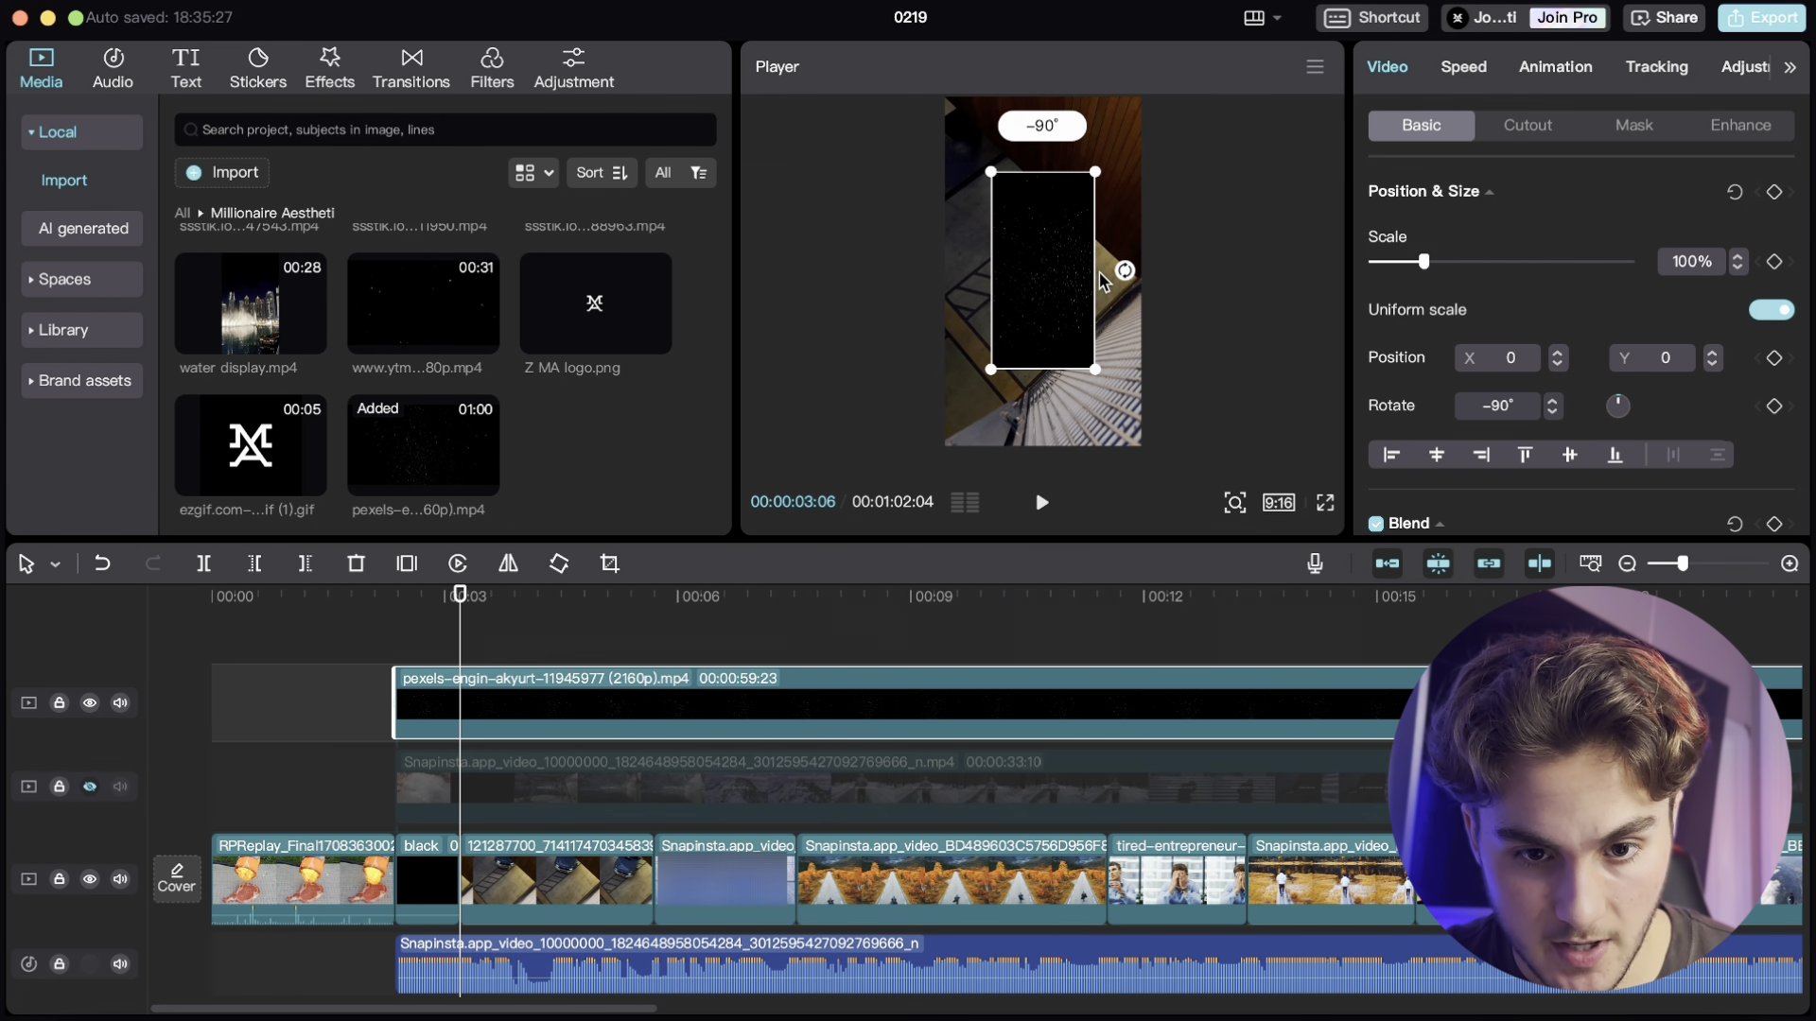
left_click_drag(1095, 361, 1139, 478)
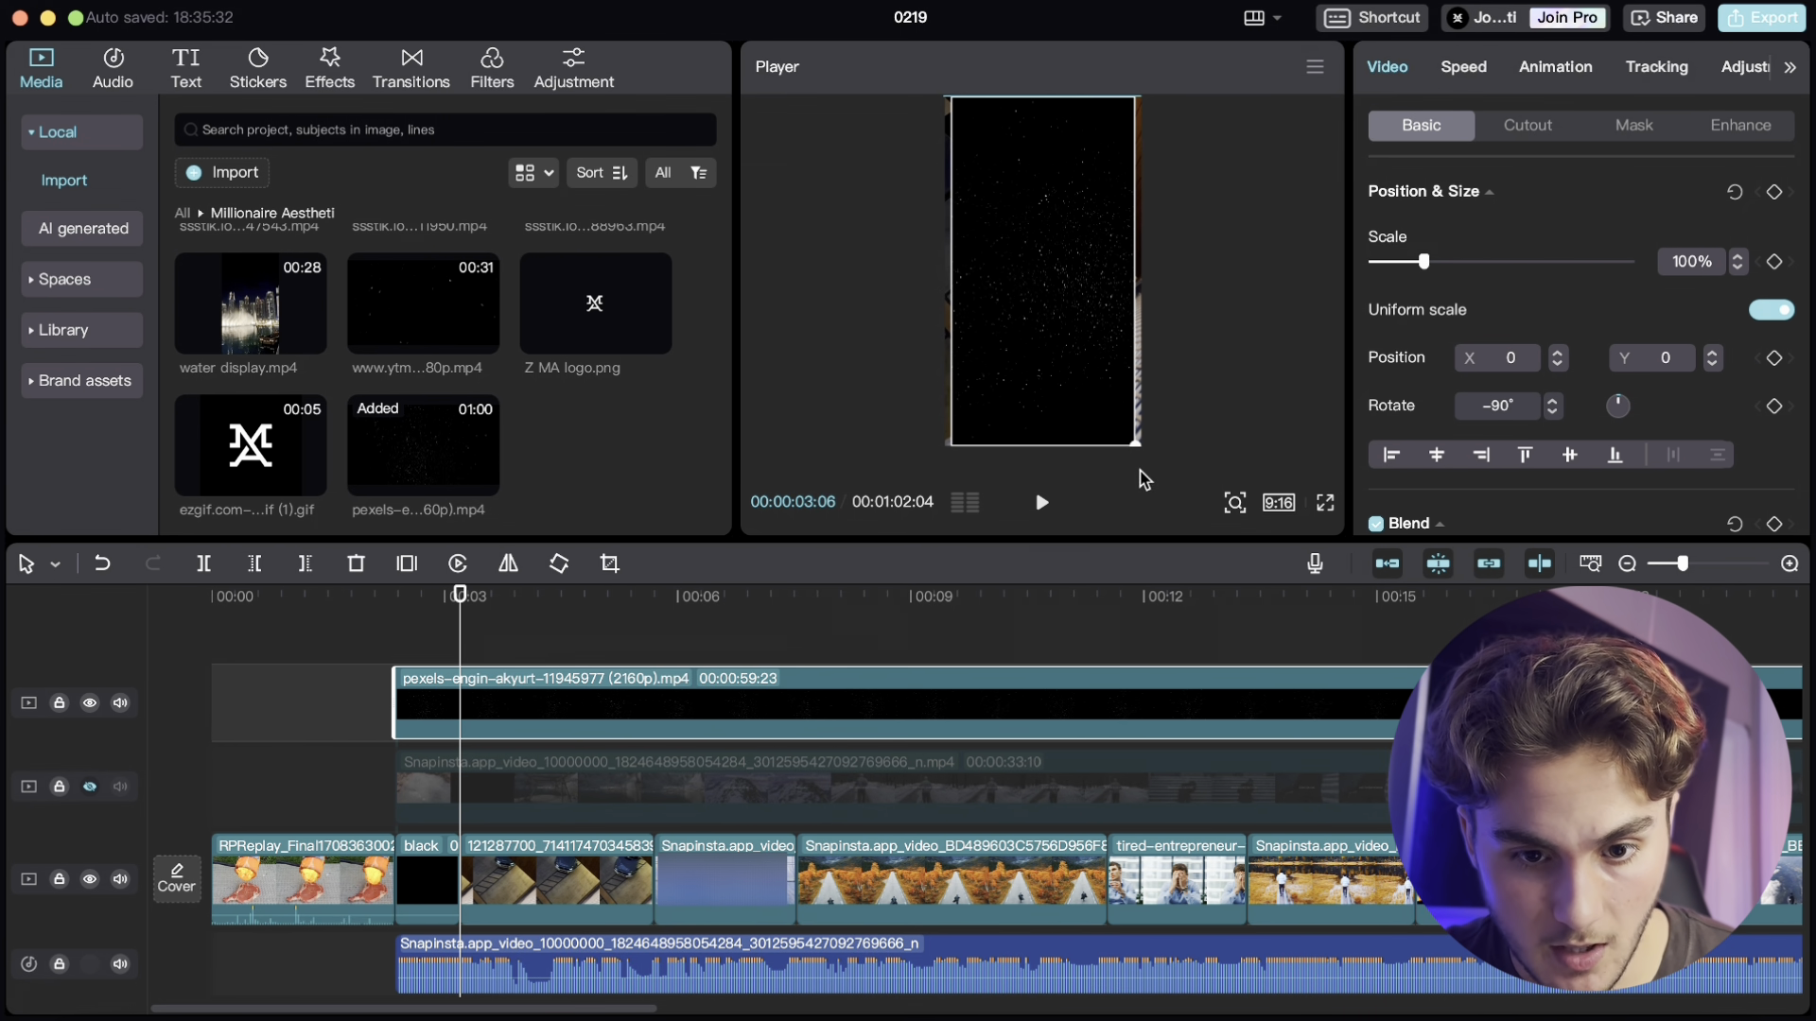
- Trim the starfield overlay so it ends at the end of the video, deleting everything to the right
scroll(616, 779, "right", 15)
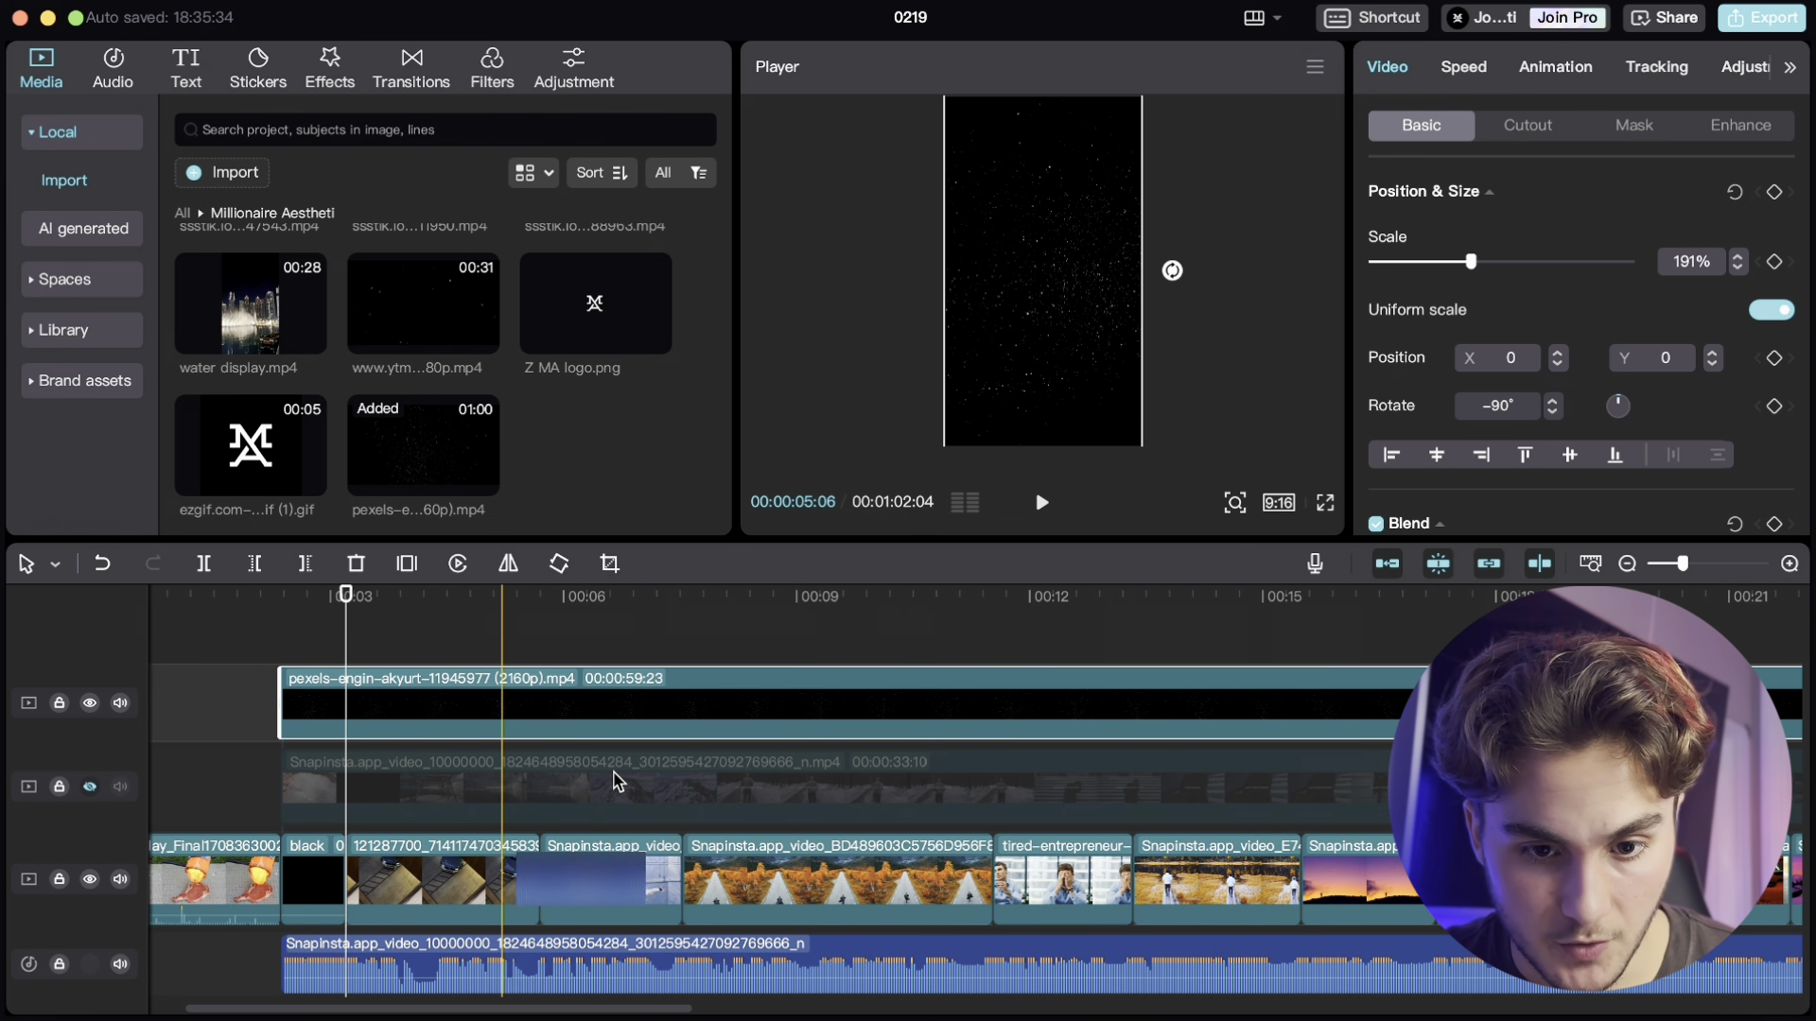
left_click(1067, 638)
left_click(1039, 633)
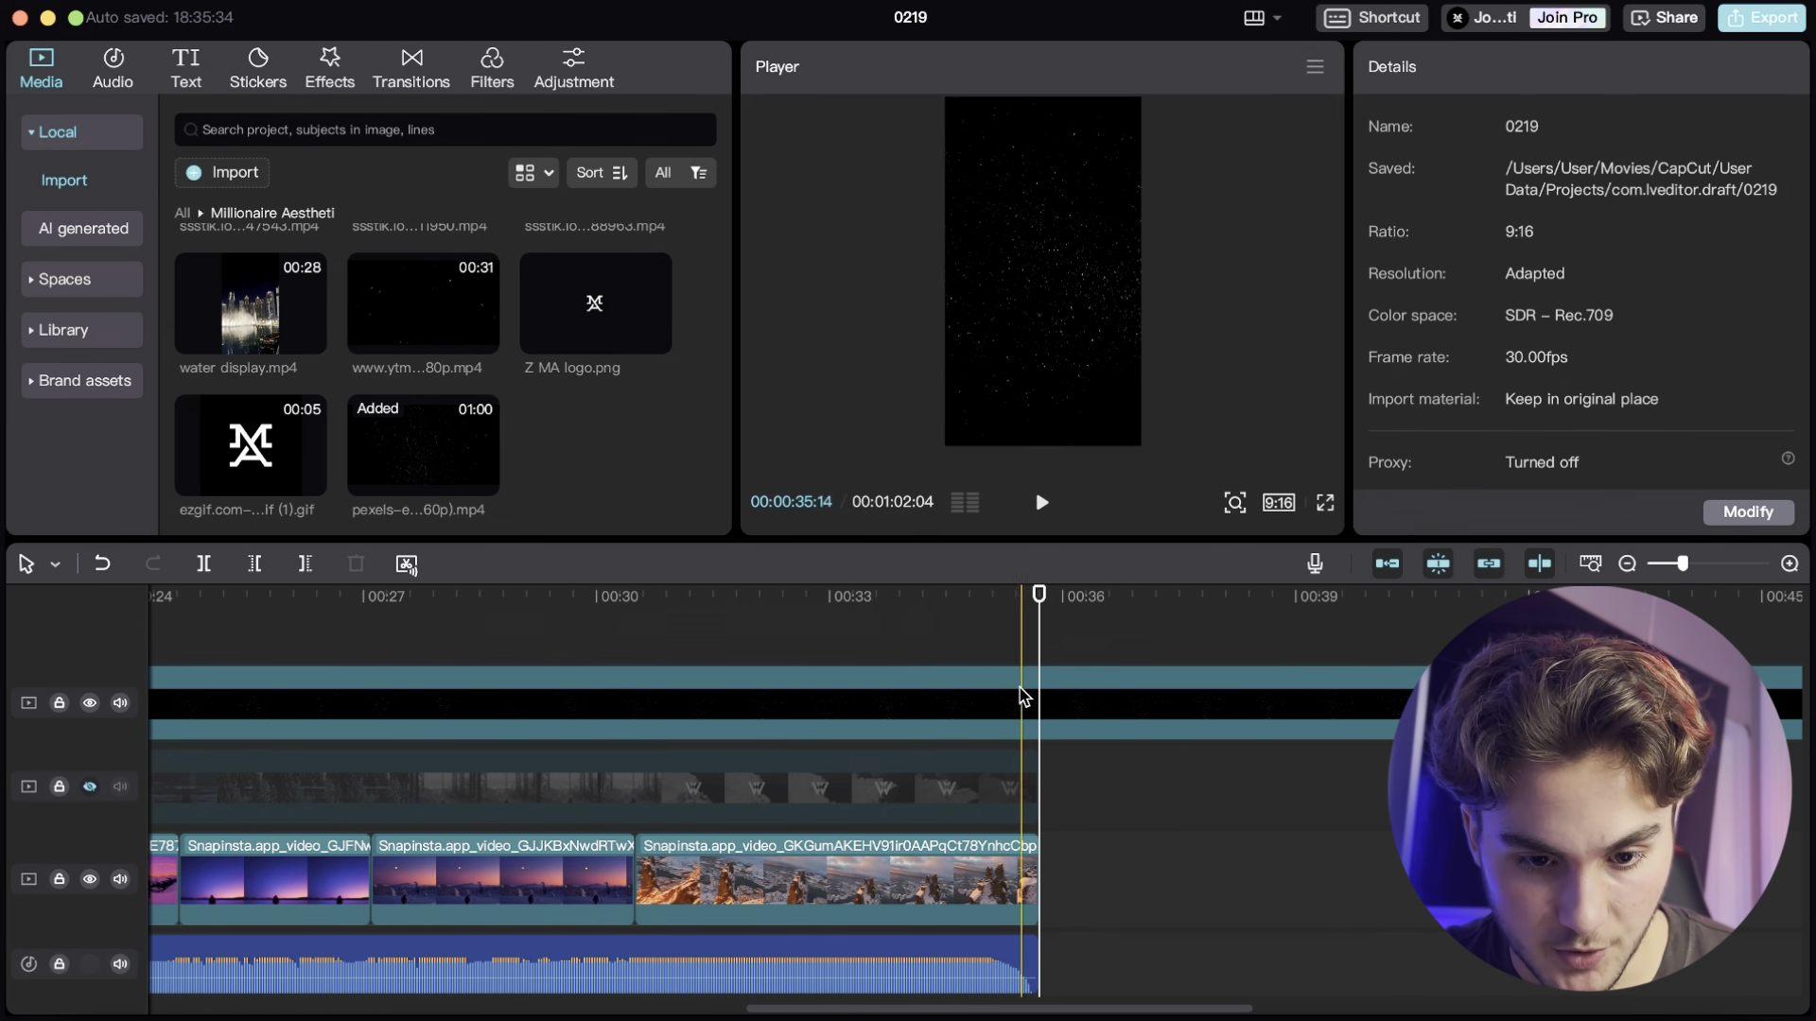
left_click(1019, 698)
left_click(304, 565)
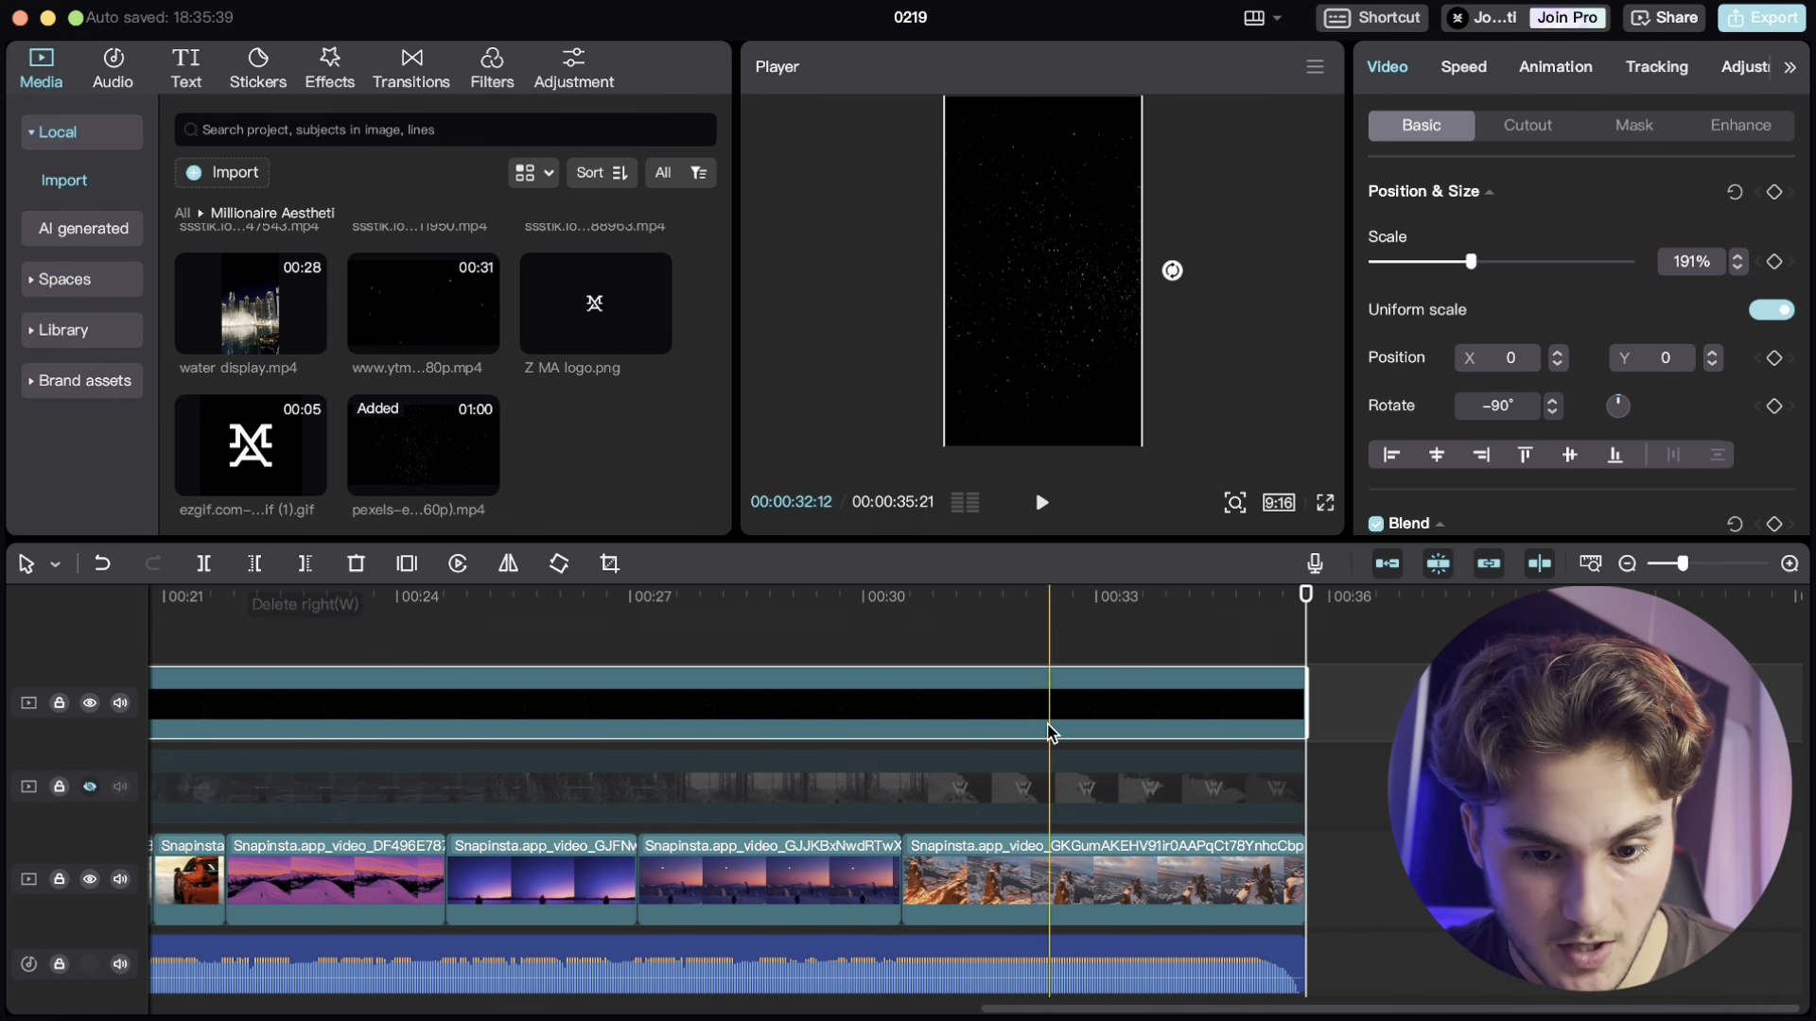
- Set the starfield overlay's blend mode to Screen and lower its opacity to 78%
scroll(1567, 473, "down", 5)
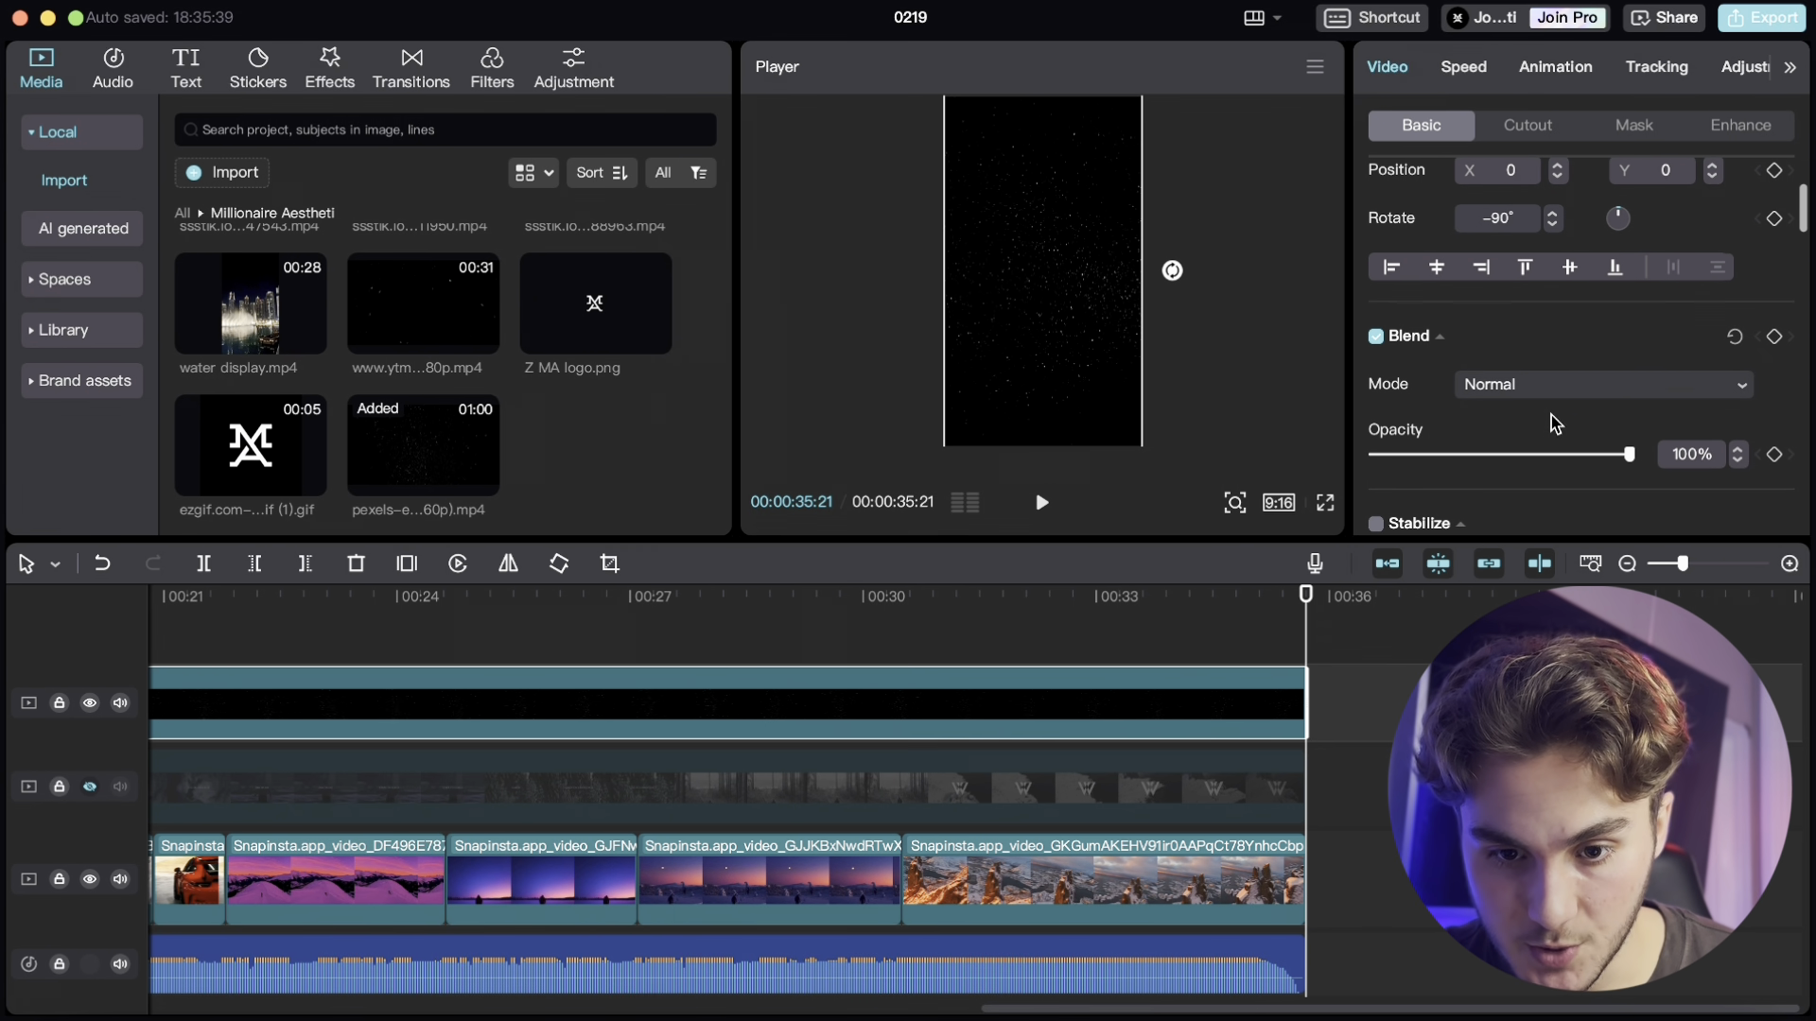
left_click(1562, 387)
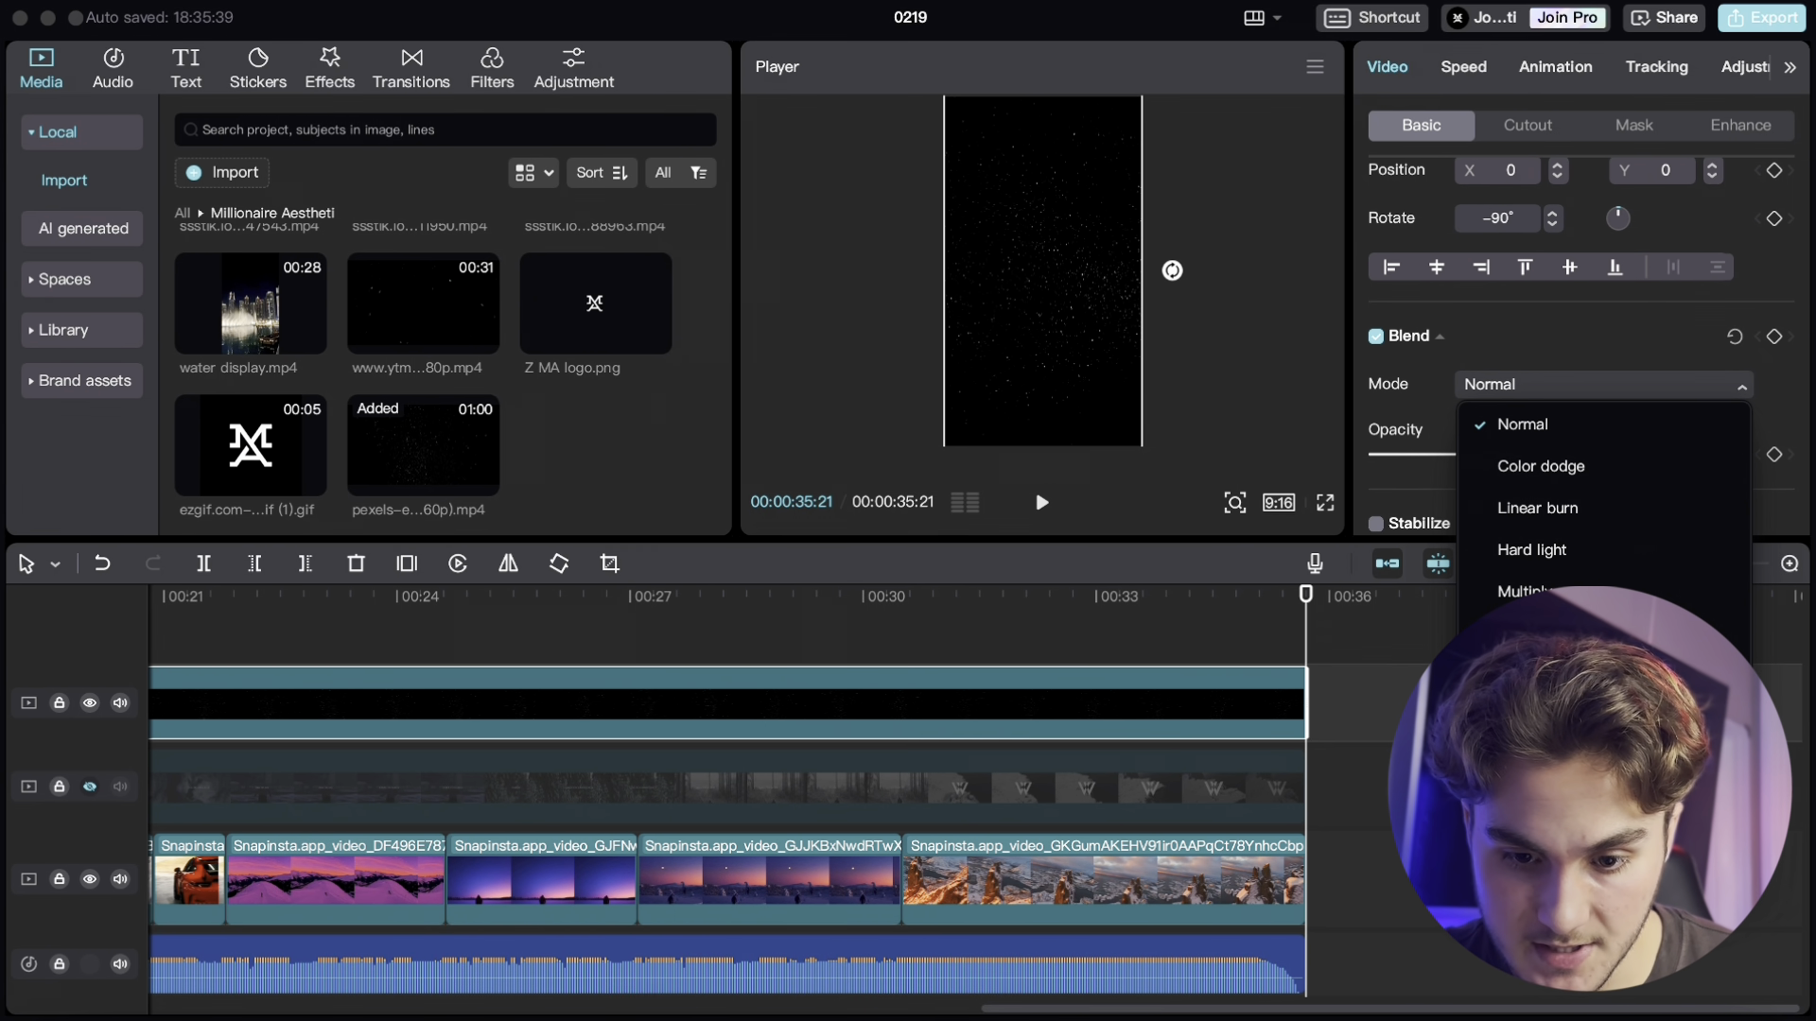
left_click(1534, 717)
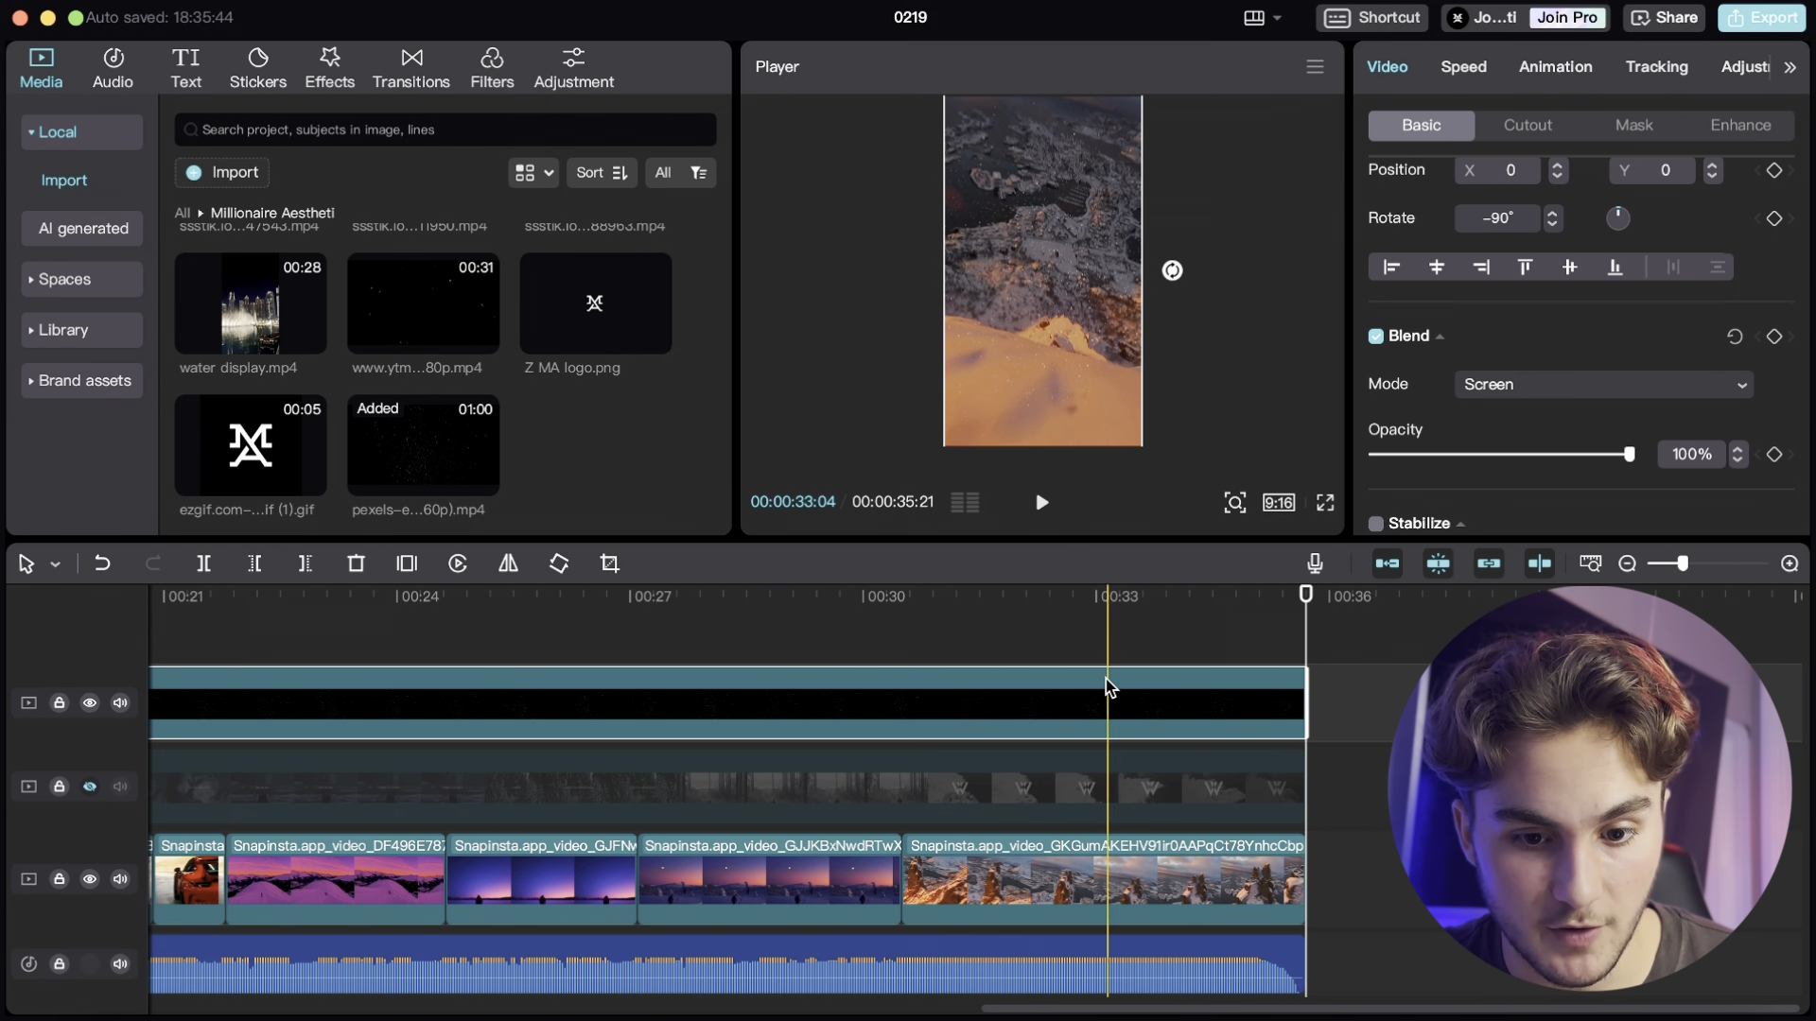
left_click_drag(1109, 687, 371, 640)
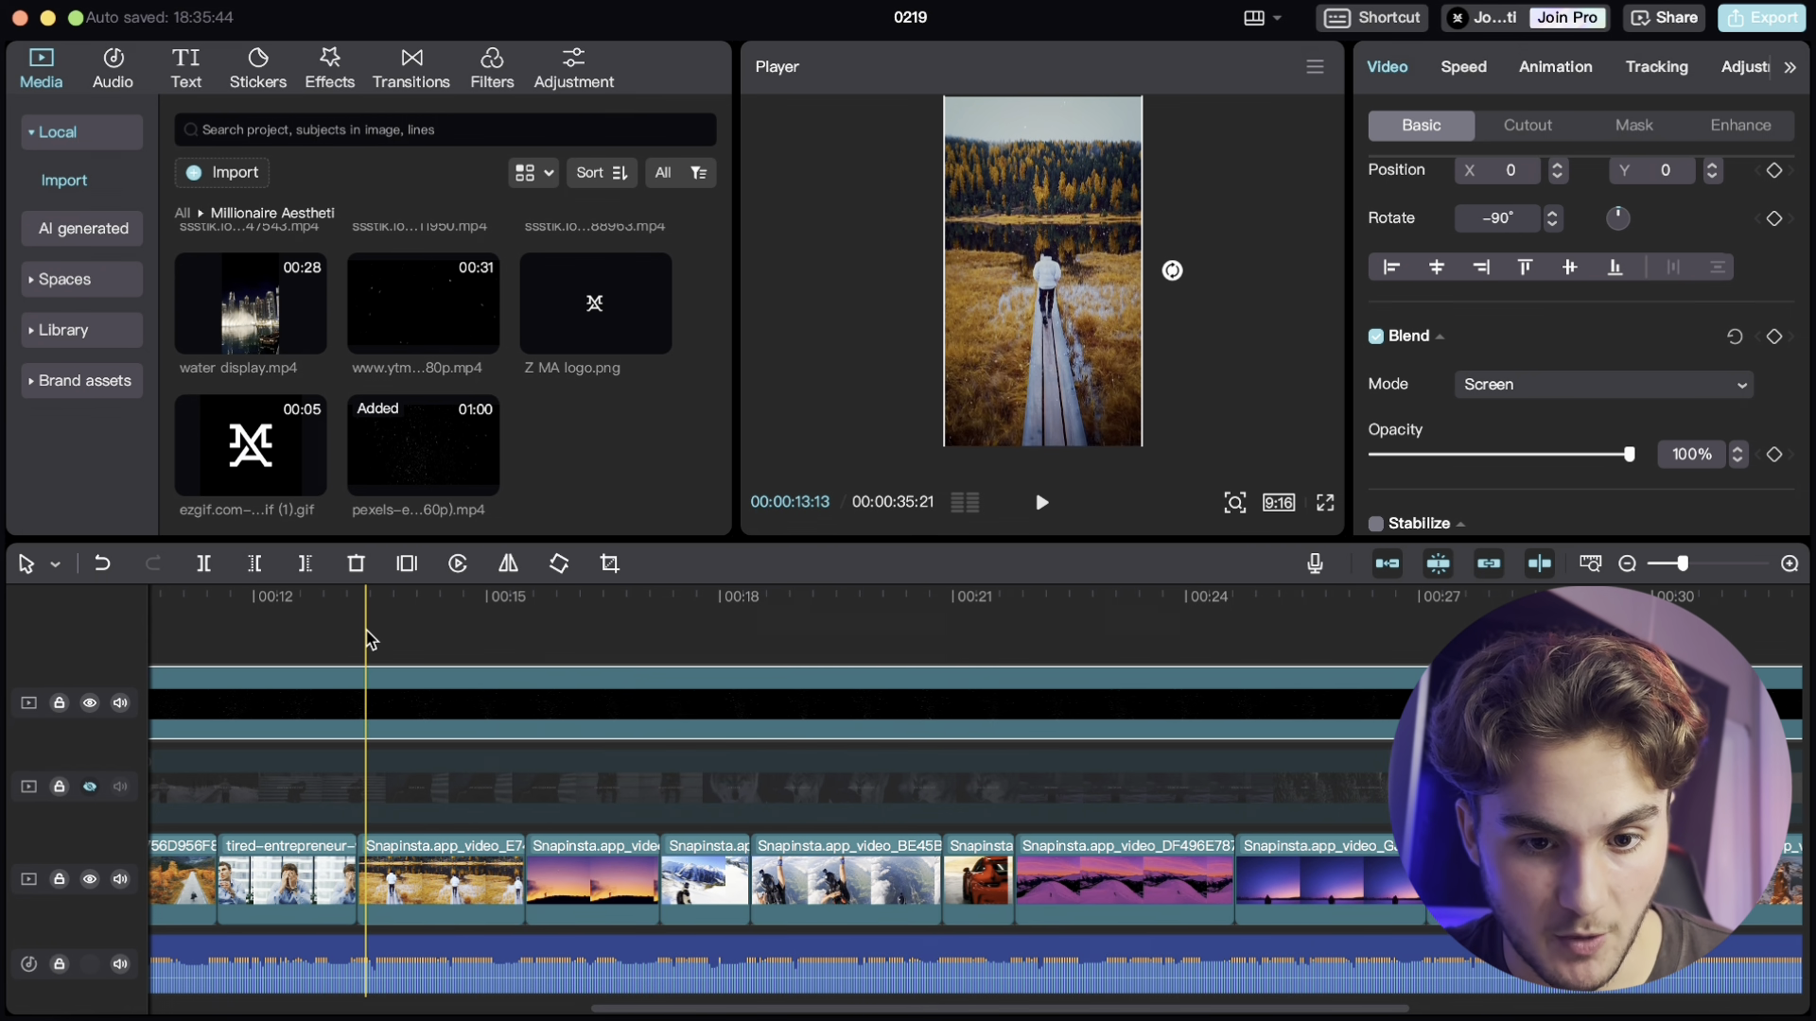
scroll(370, 640, "left", 3)
scroll(1072, 330, "up", 5)
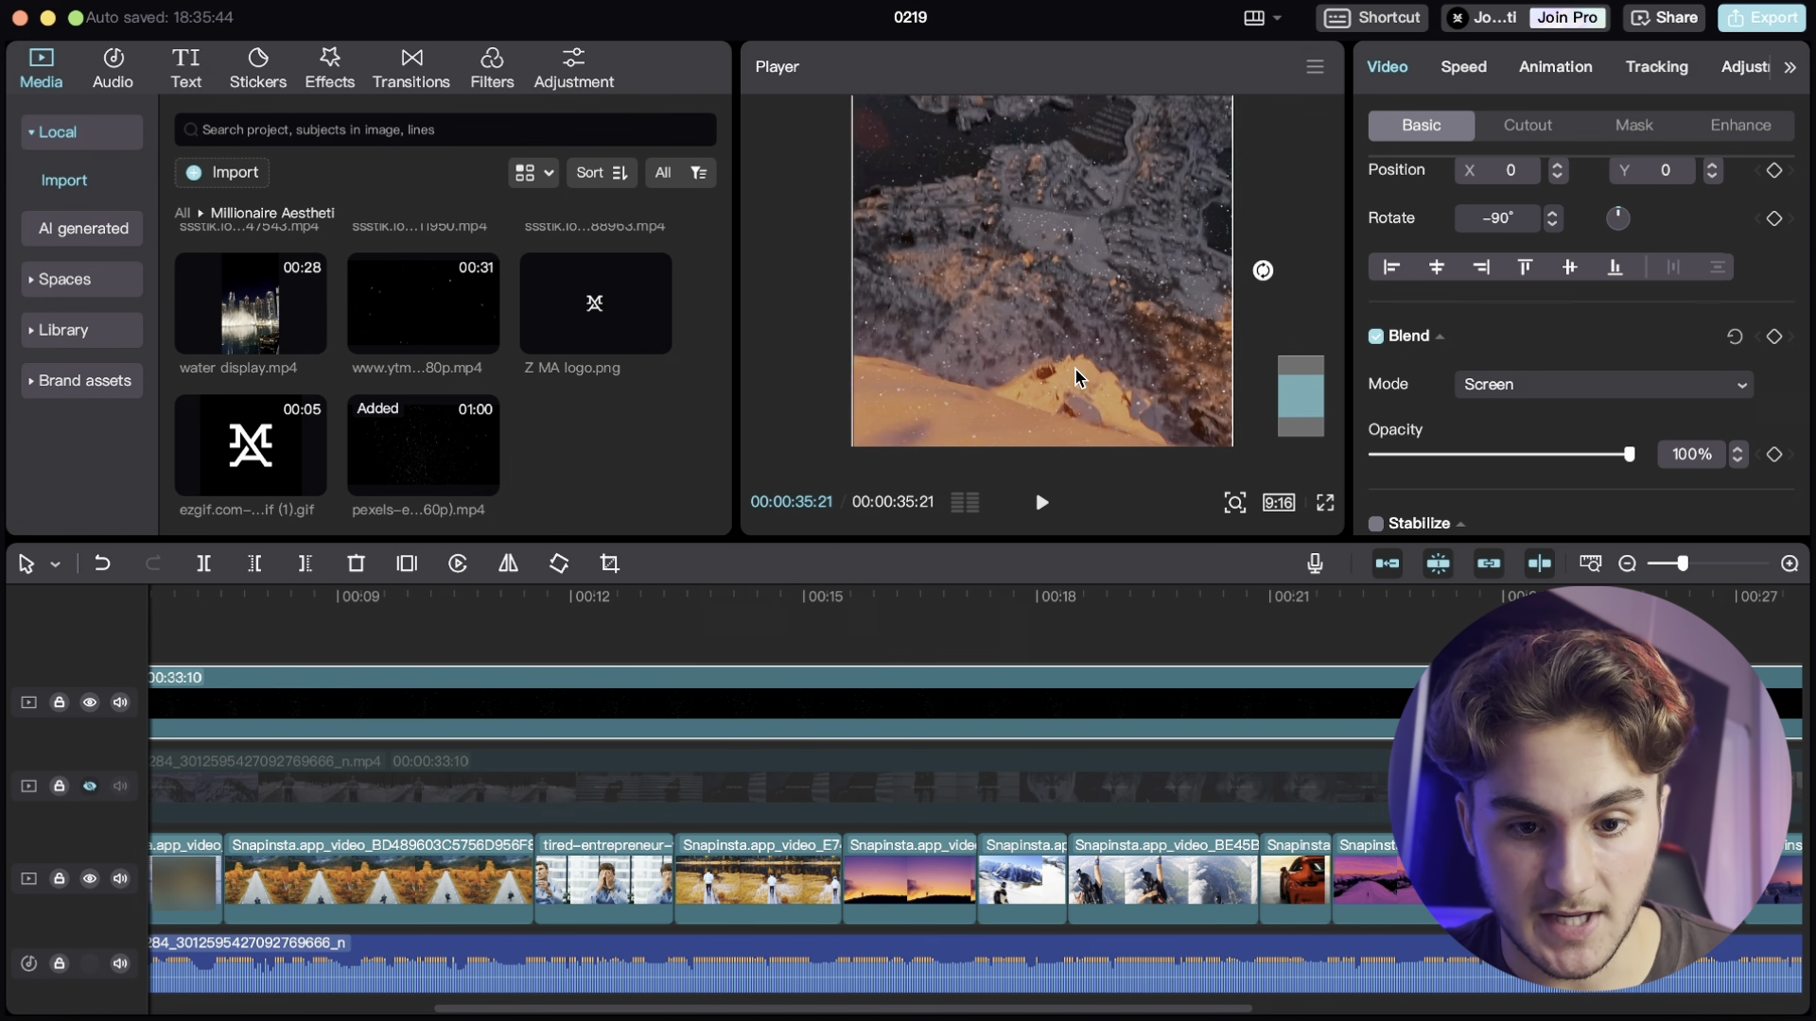
scroll(1076, 377, "up", 2)
scroll(1525, 197, "up", 3)
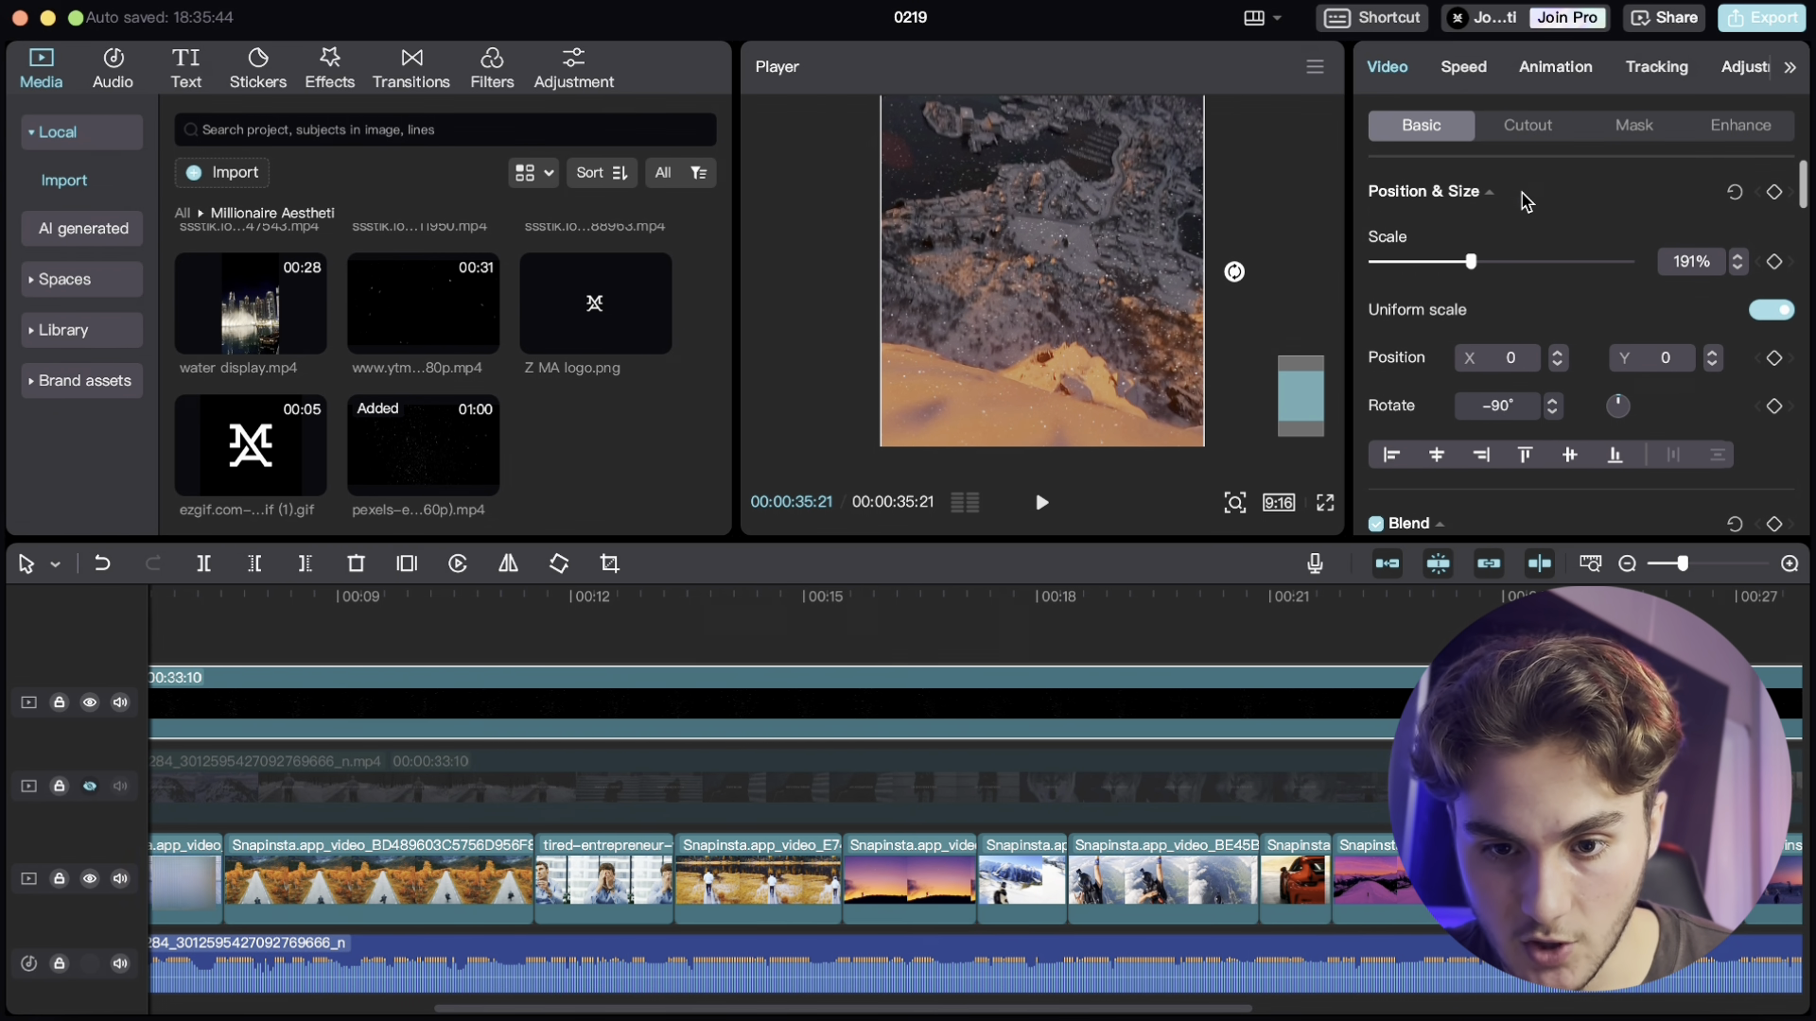
scroll(1520, 217, "down", 6)
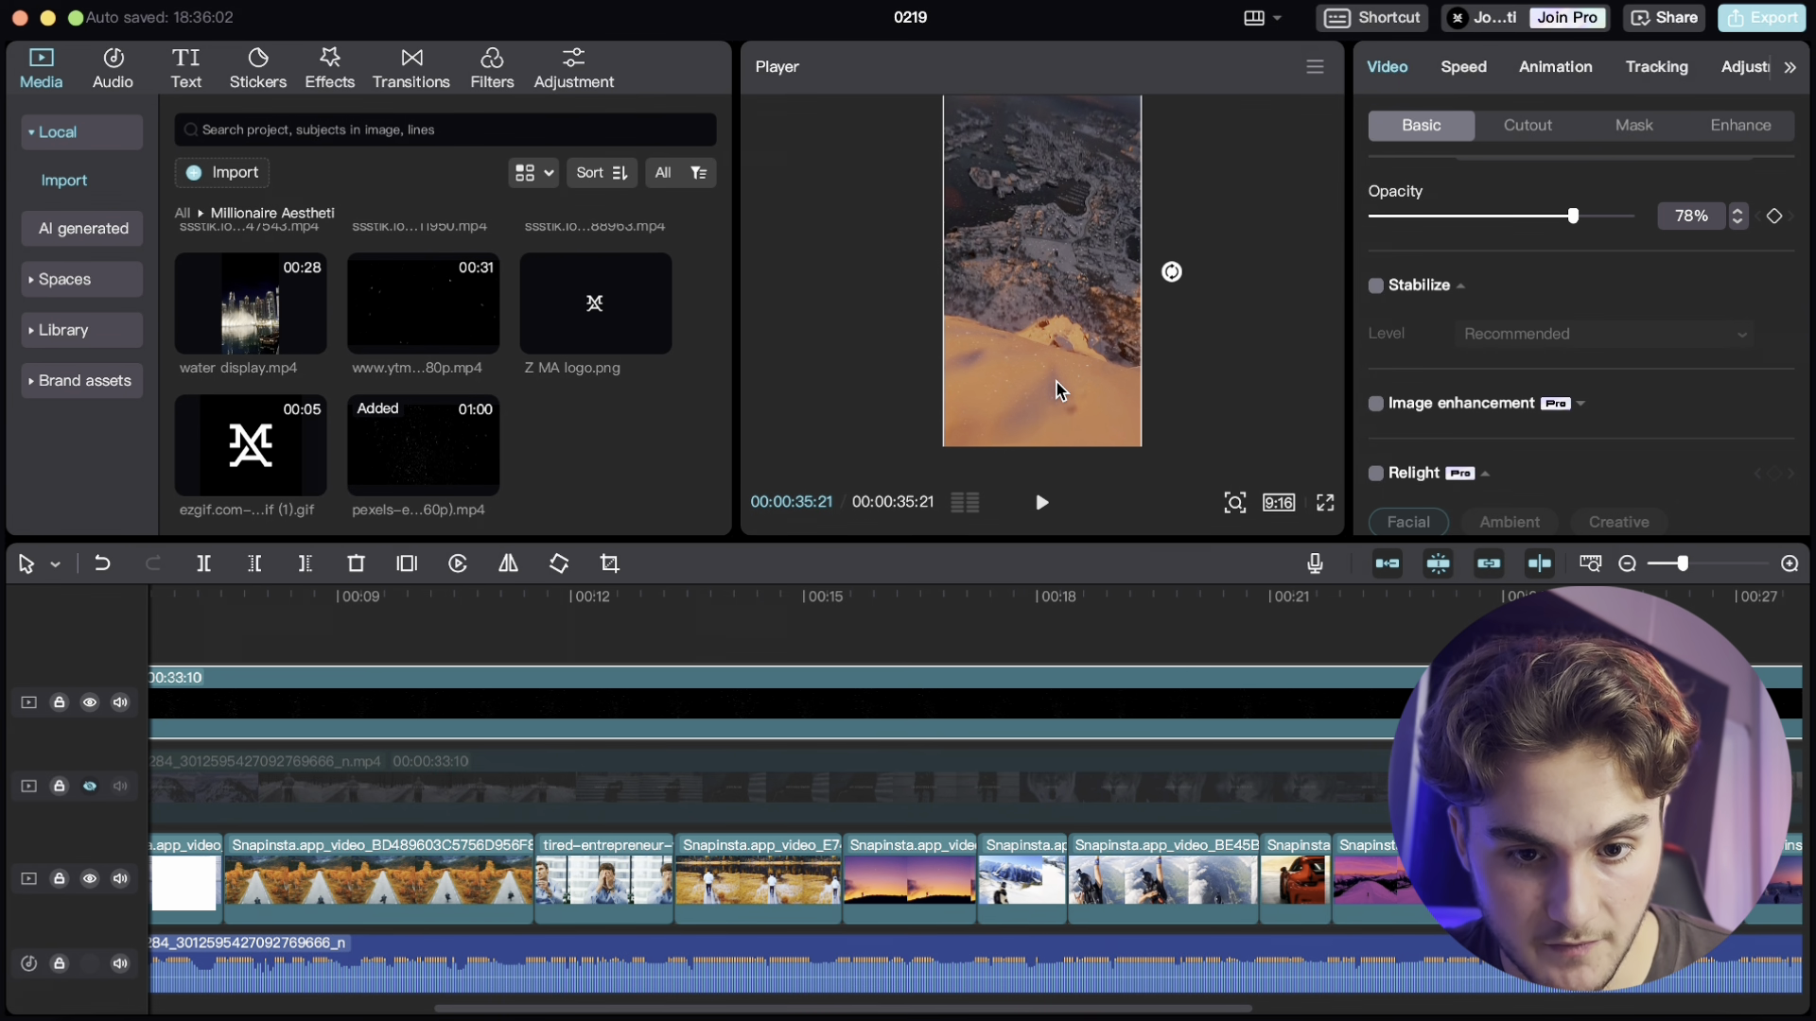
- Apply the Fade In entrance animation to the clip right after the black clip
scroll(1010, 723, "left", 6)
left_click(459, 616)
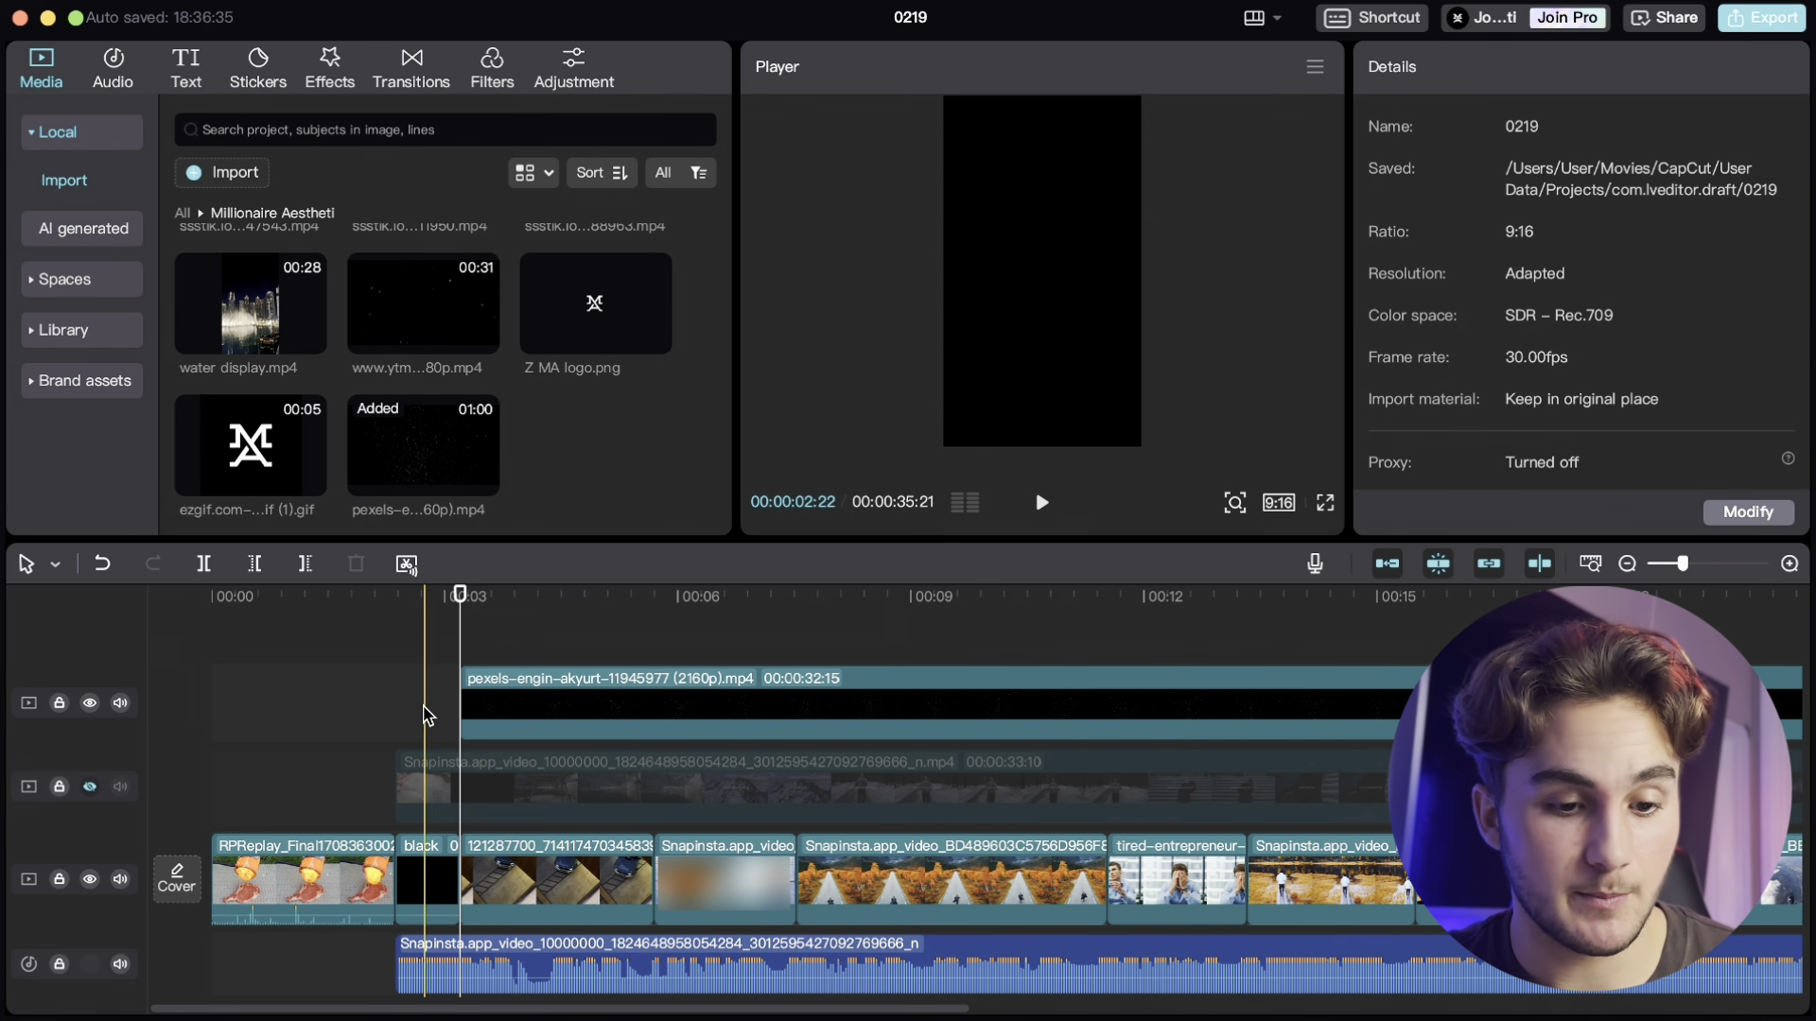
left_click(374, 689)
left_click(1042, 504)
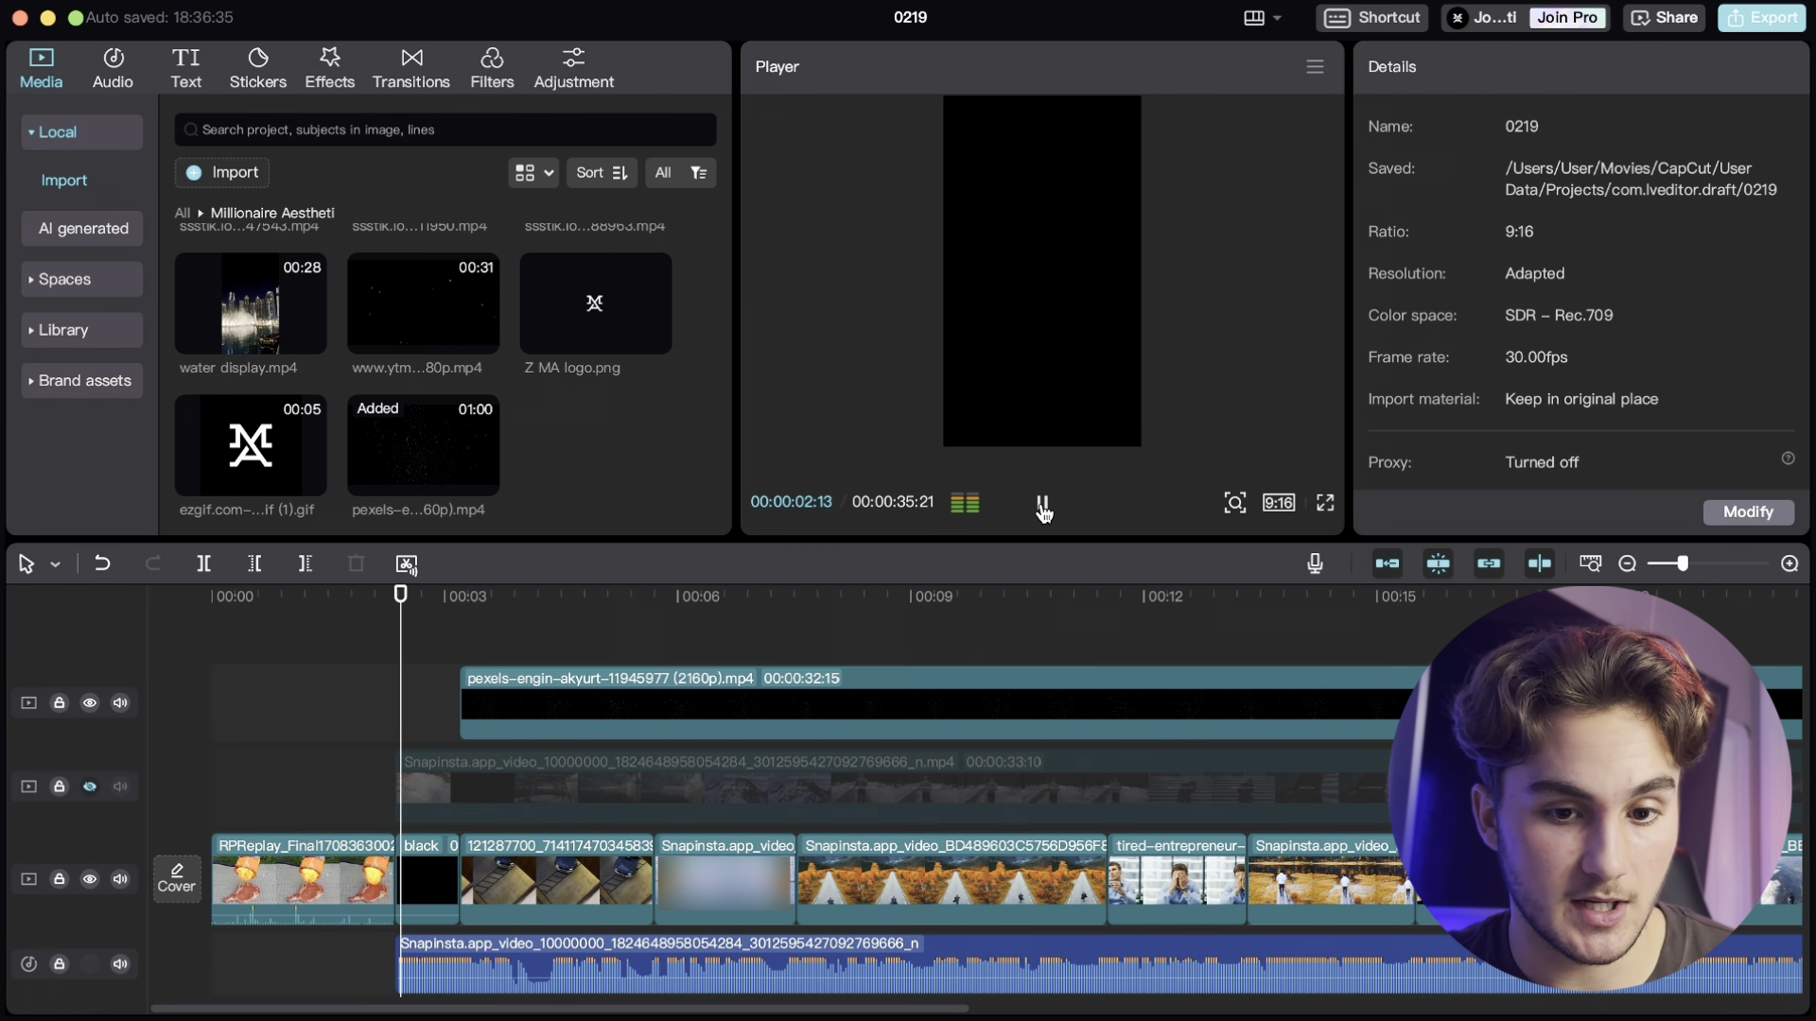
left_click(1042, 511)
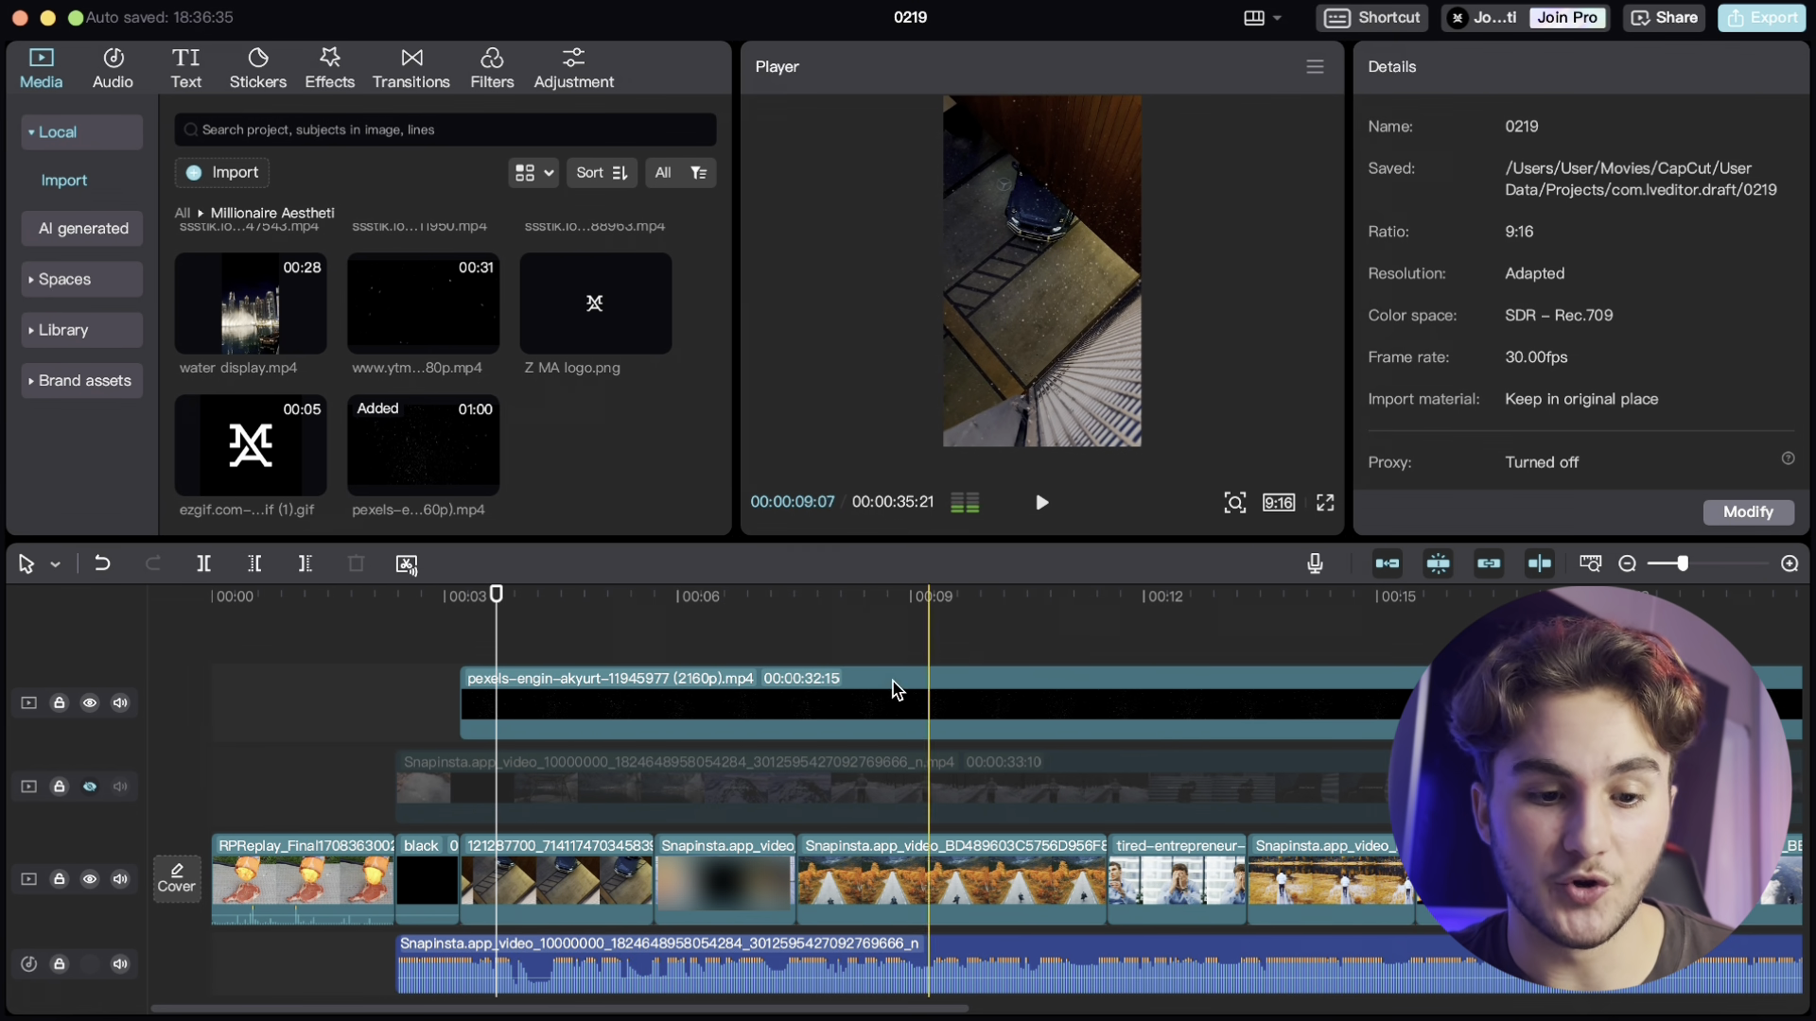
left_click(594, 879)
left_click(1654, 76)
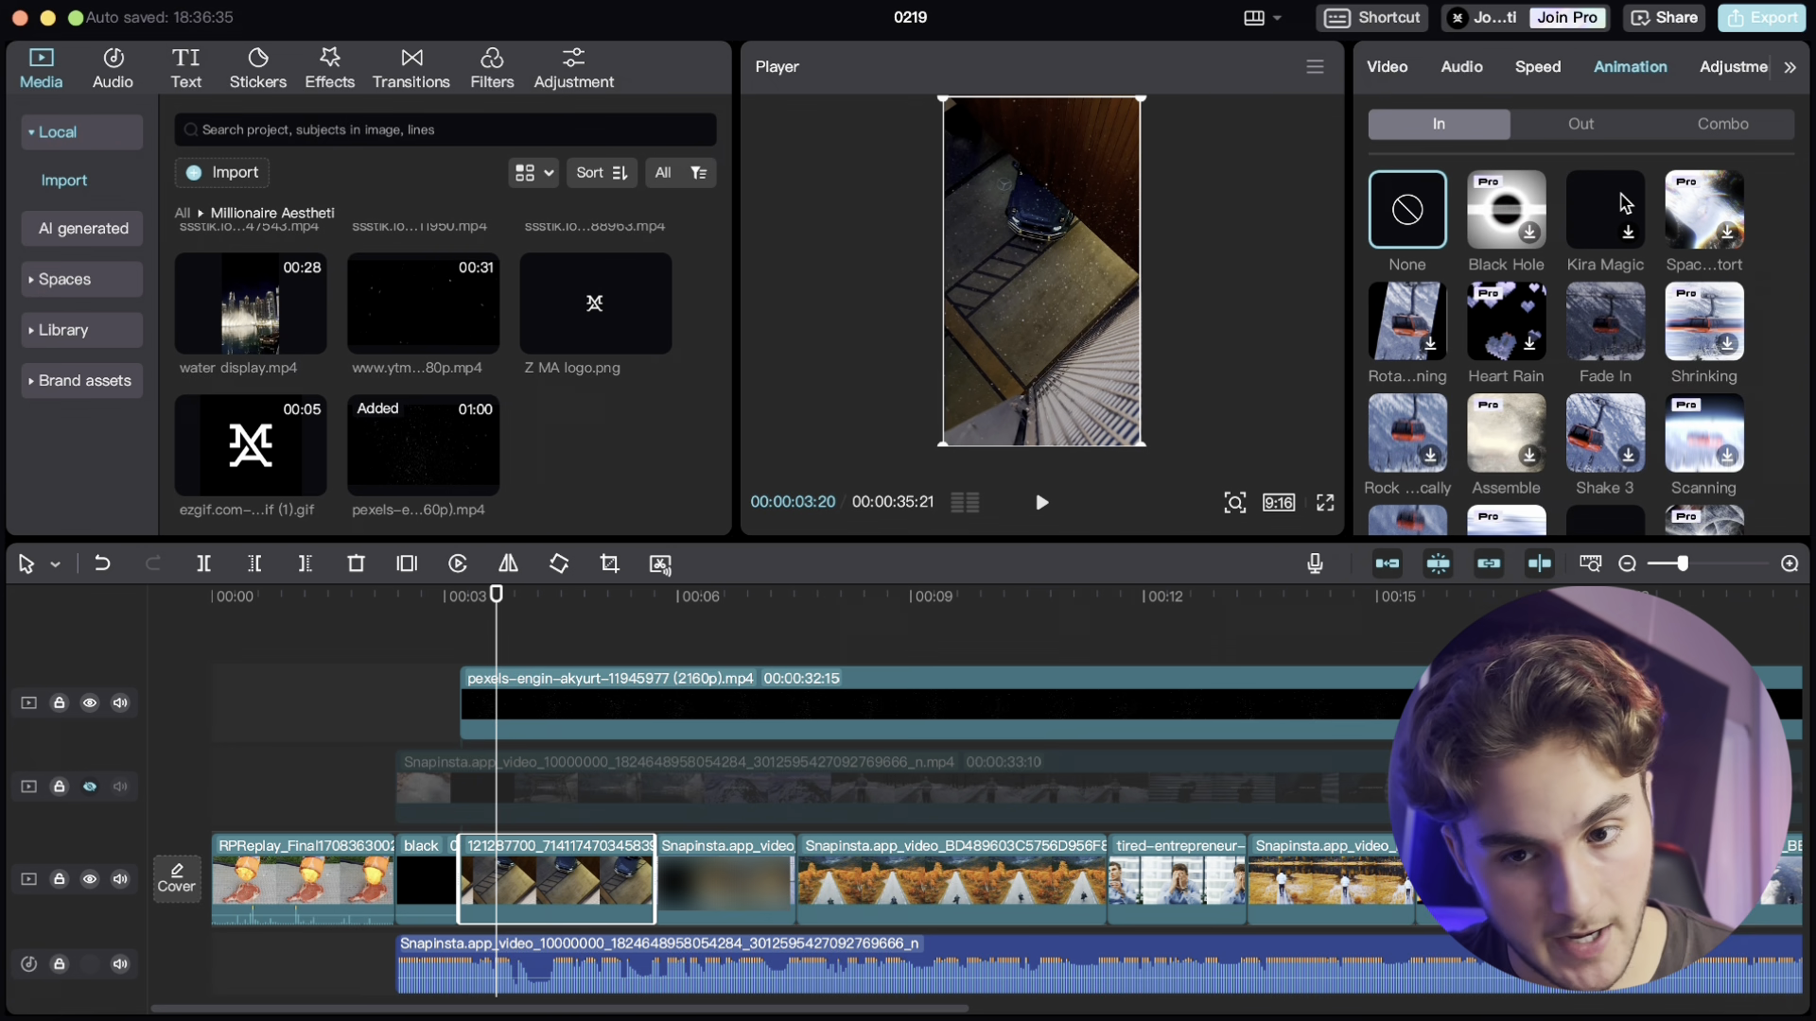
scroll(1547, 198, "down", 4)
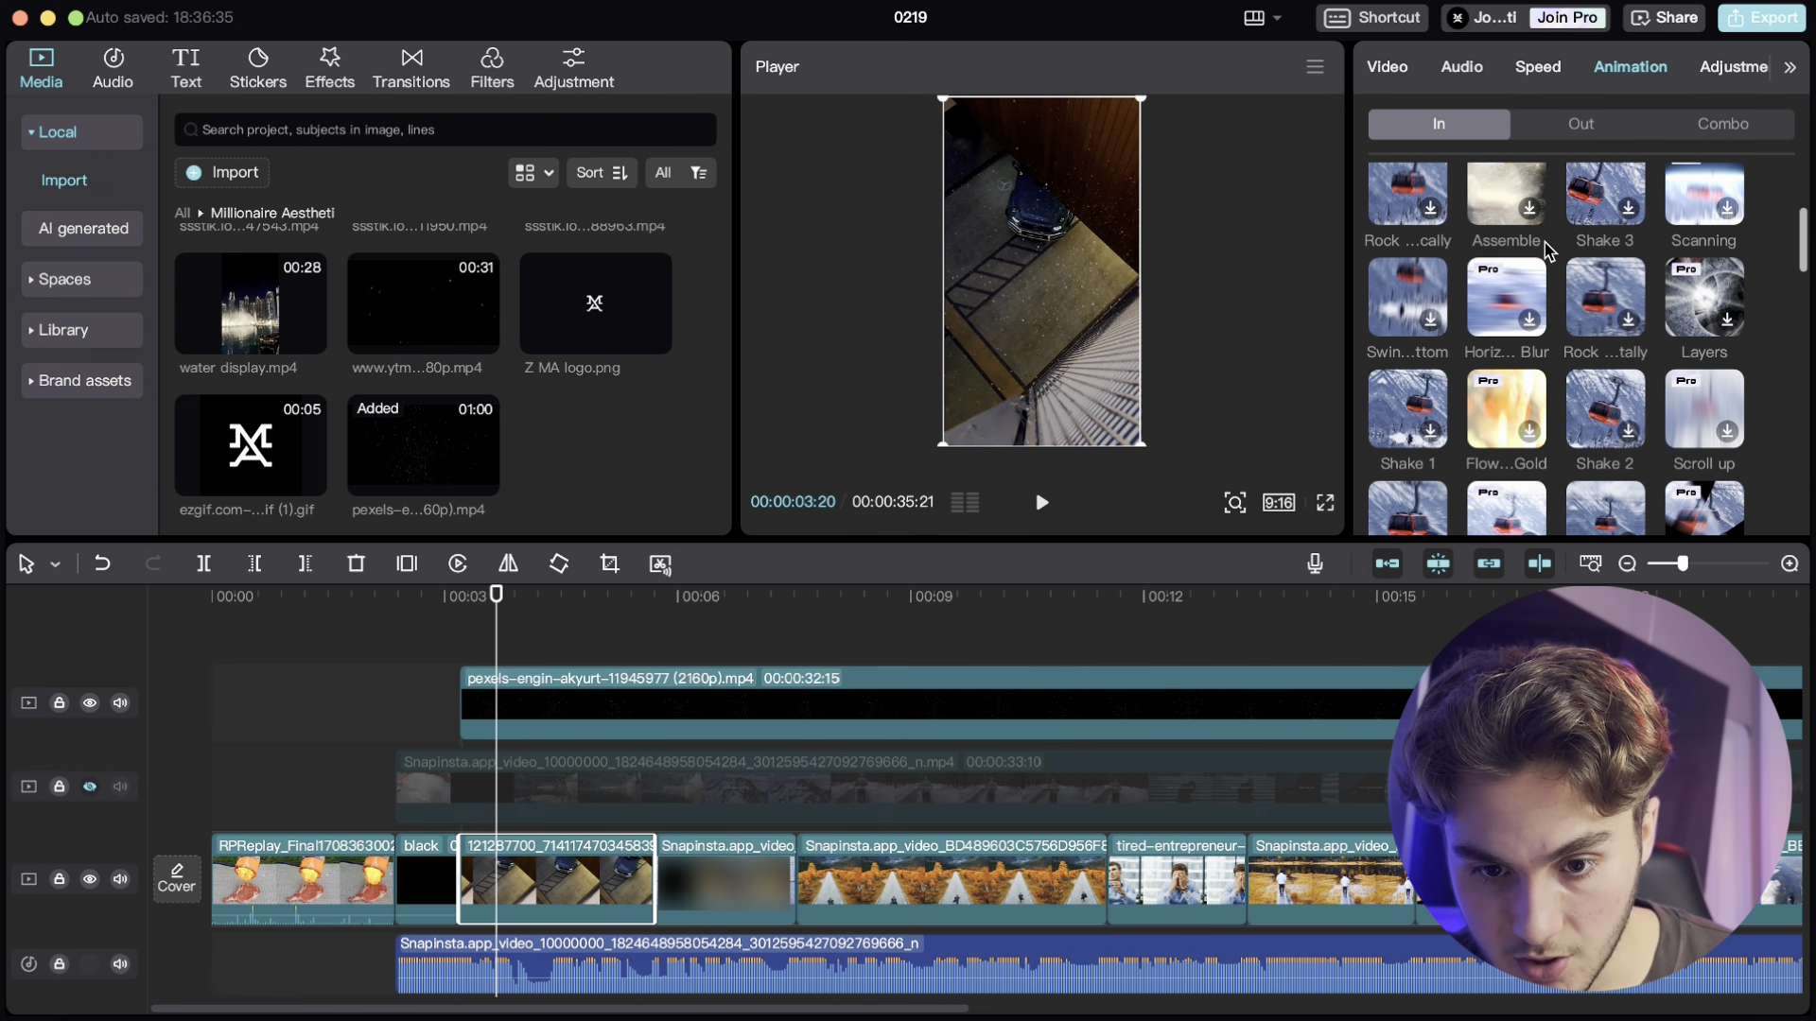
scroll(1547, 250, "down", 4)
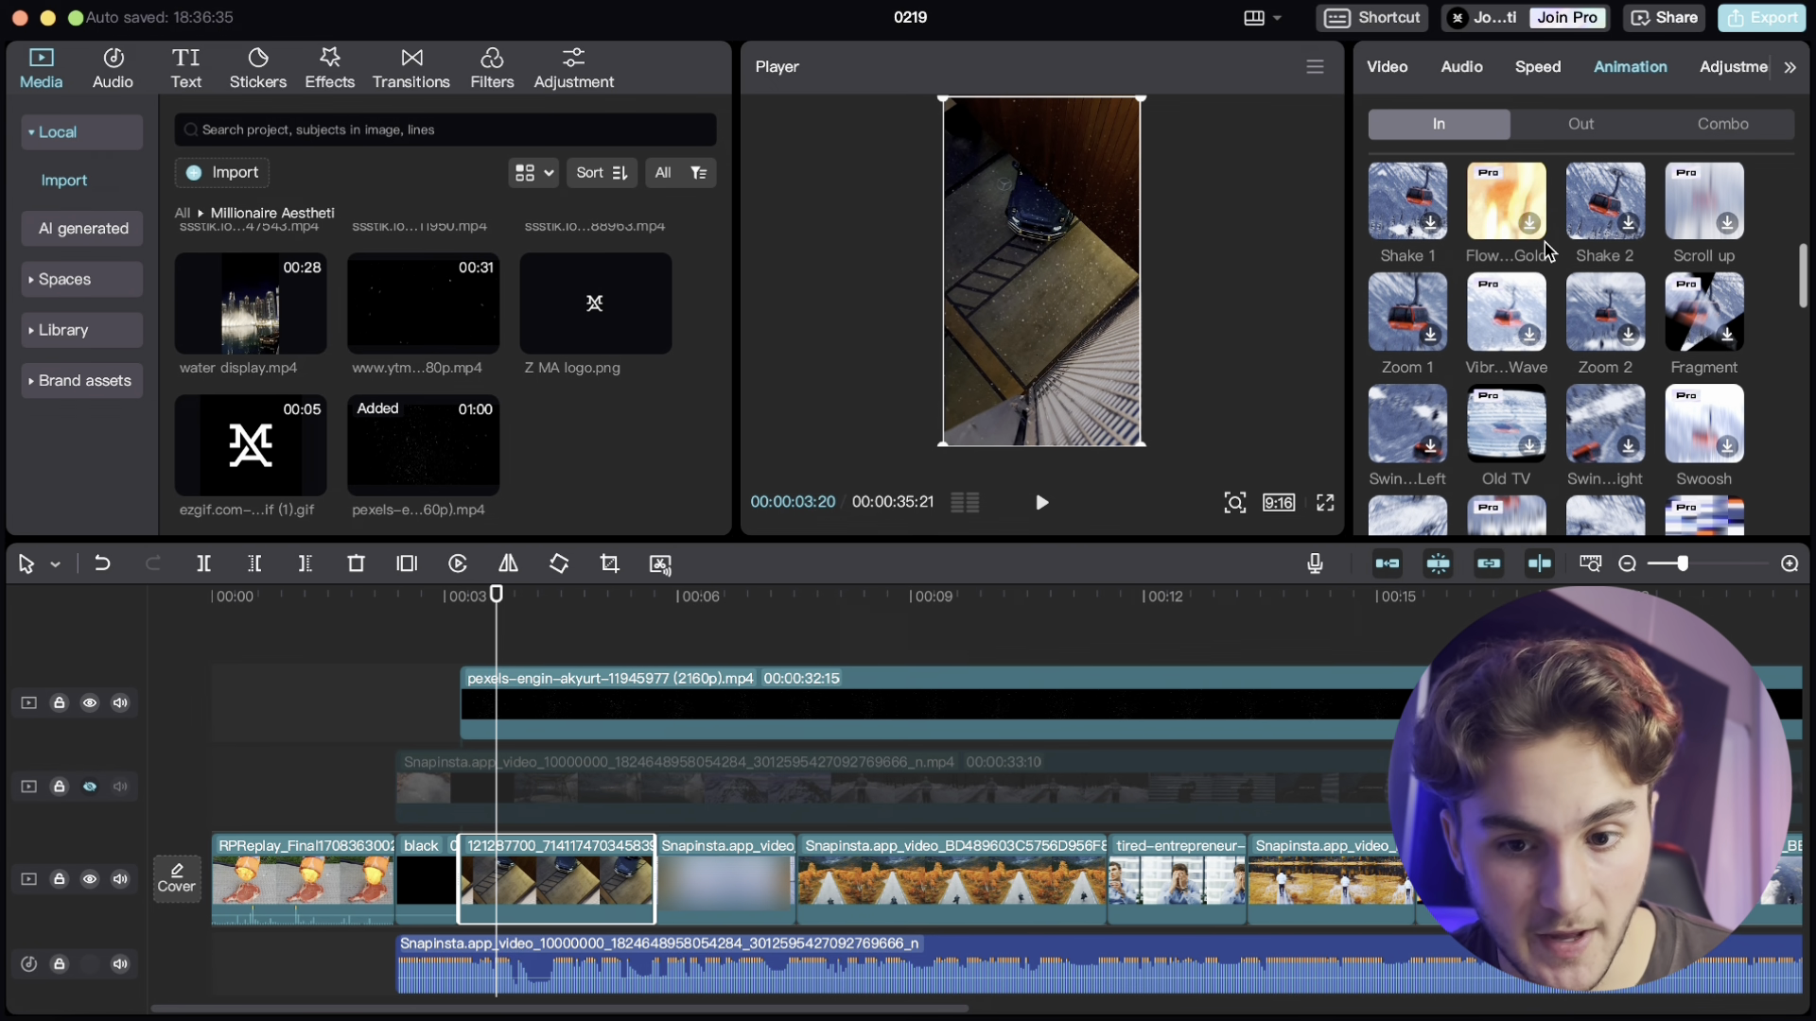
scroll(1551, 253, "up", 8)
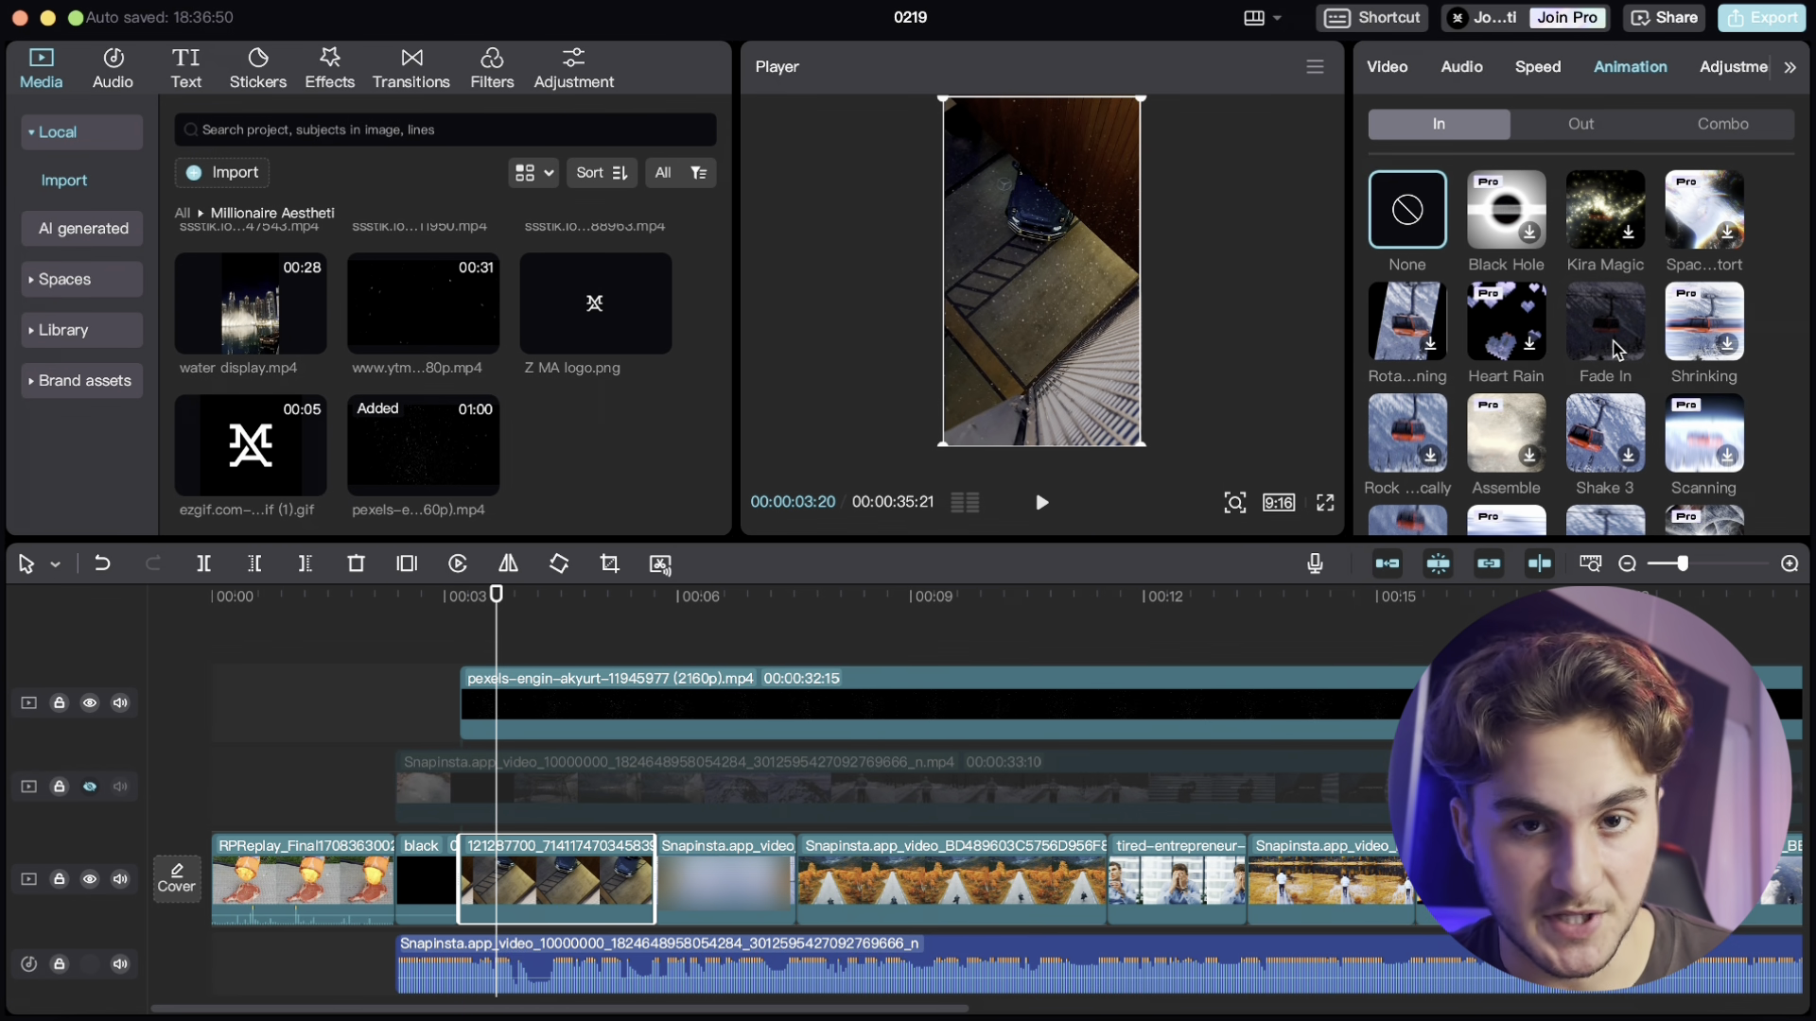
left_click(1615, 350)
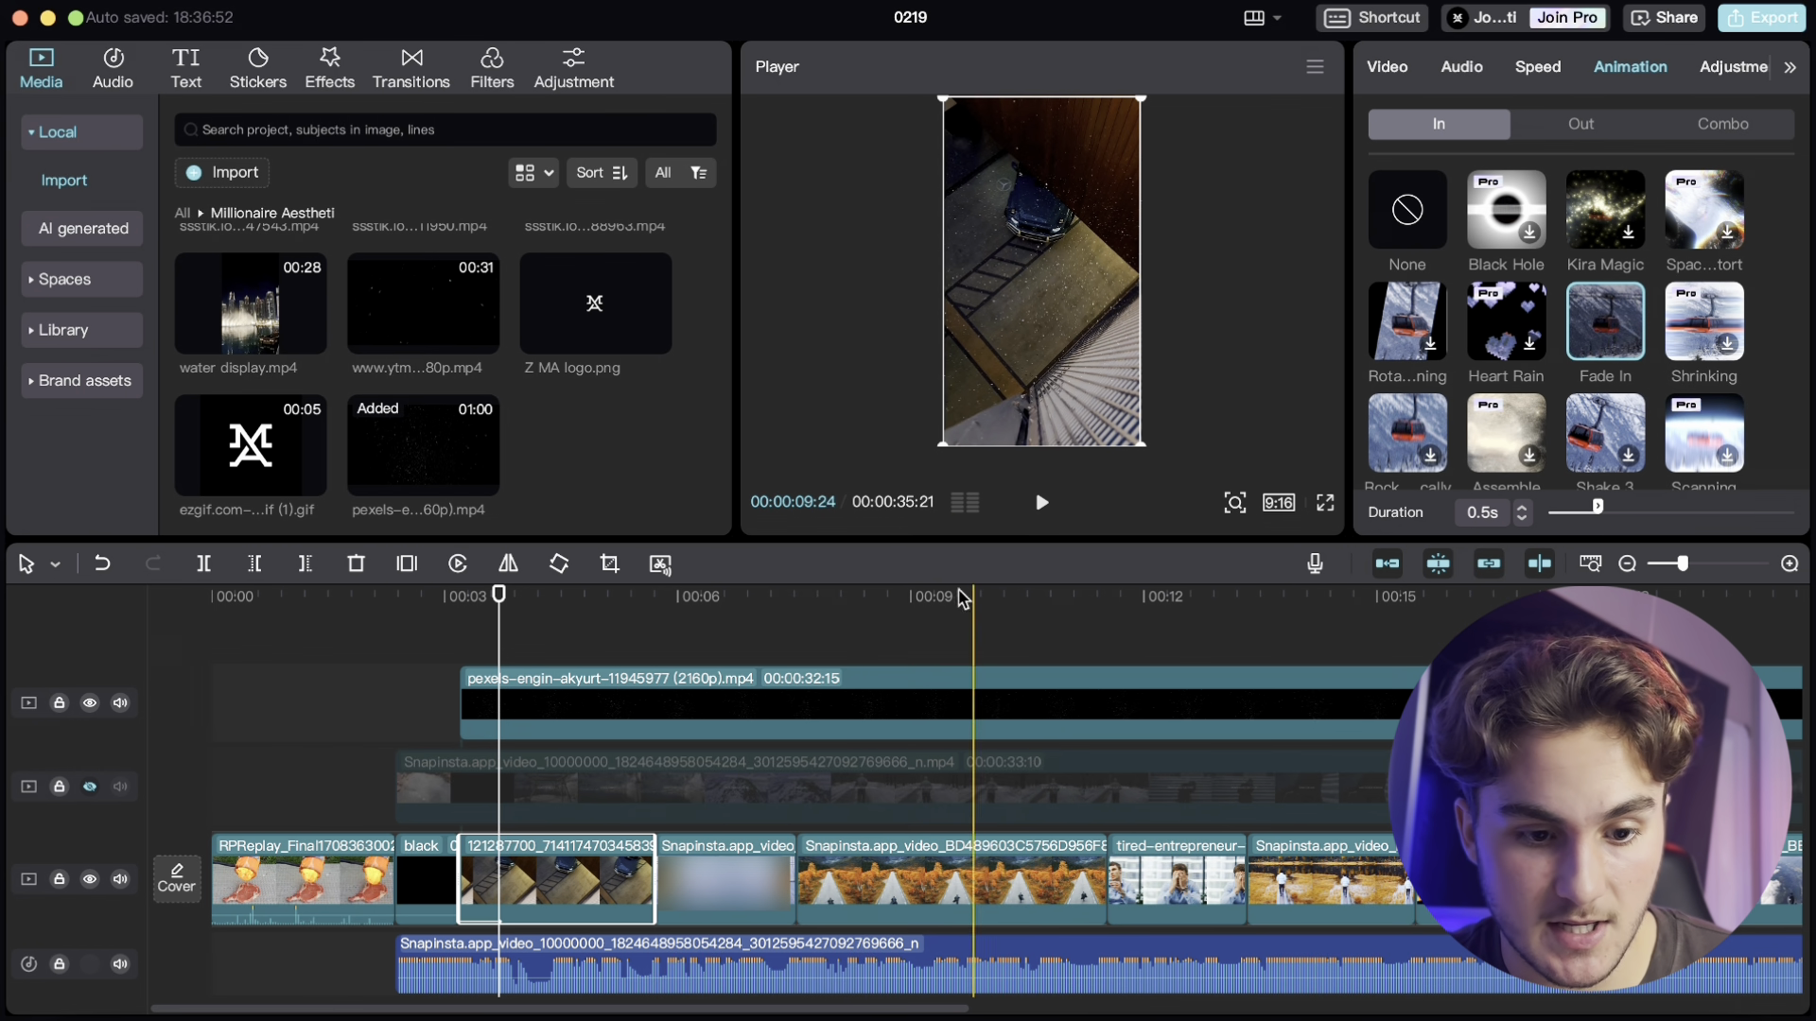
- Apply the Fade In entrance animation to the starfield overlay and play back the opening
left_click(440, 645)
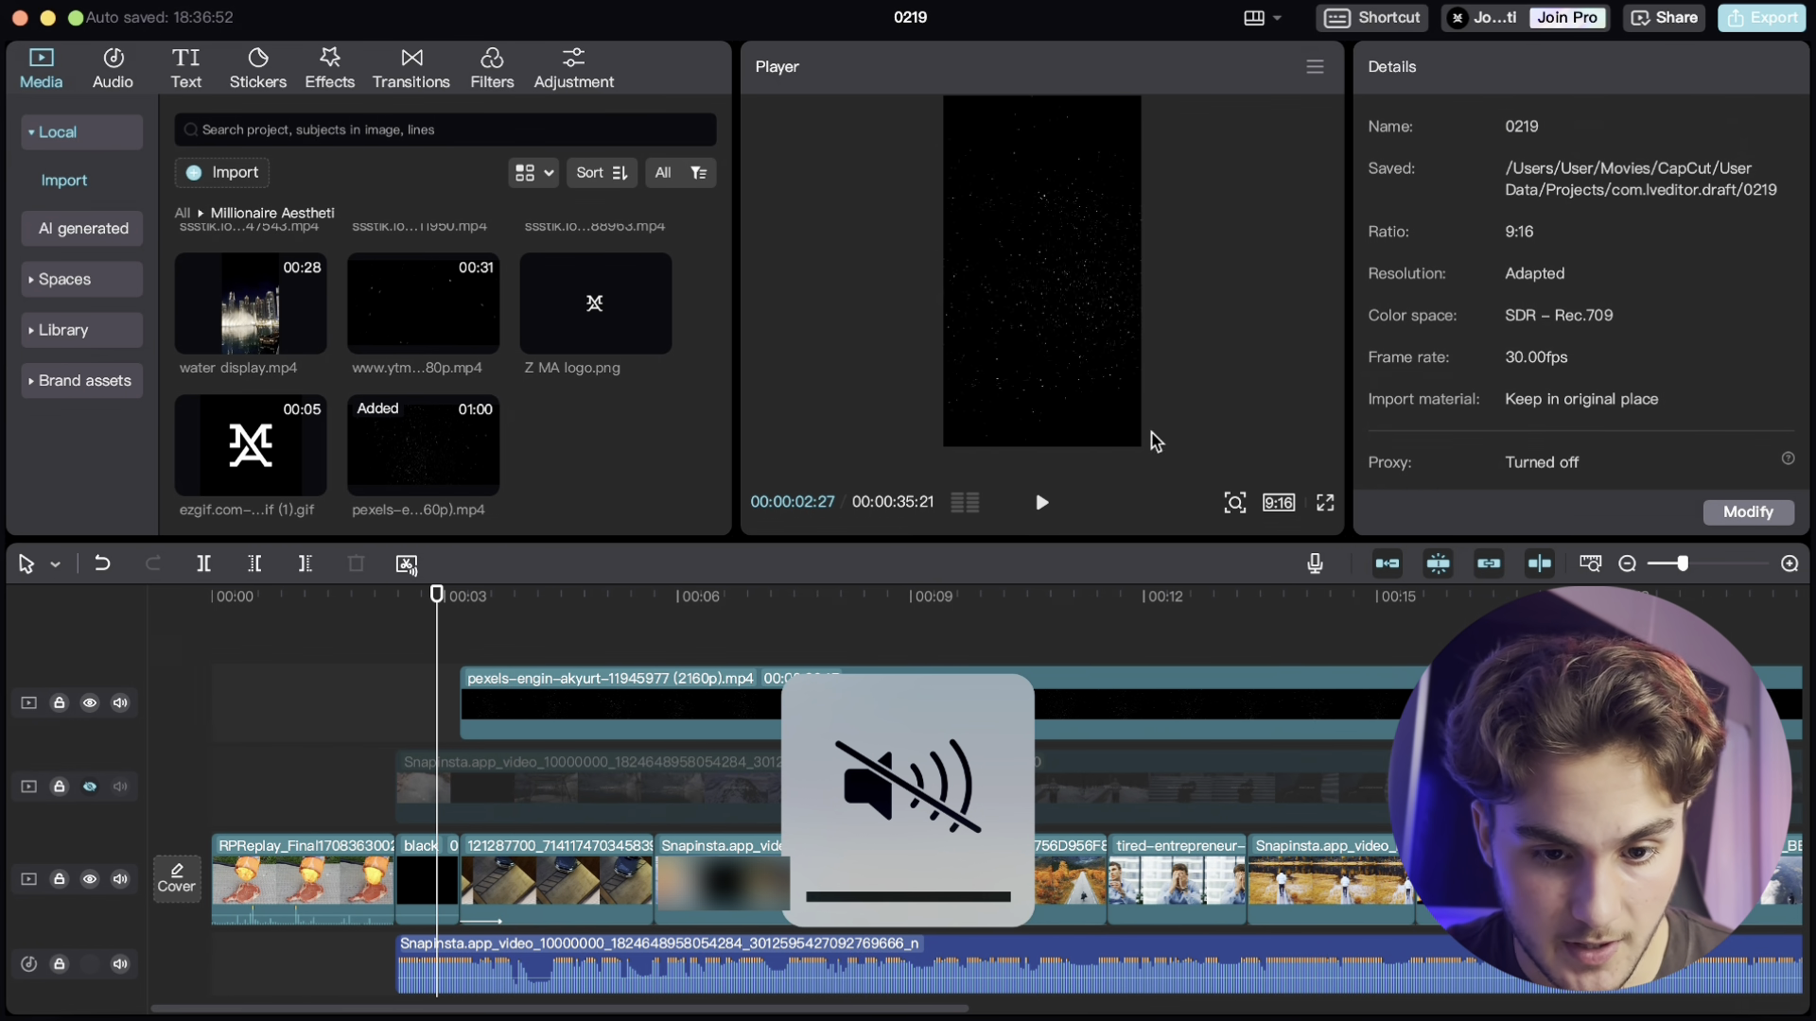
left_click(1041, 502)
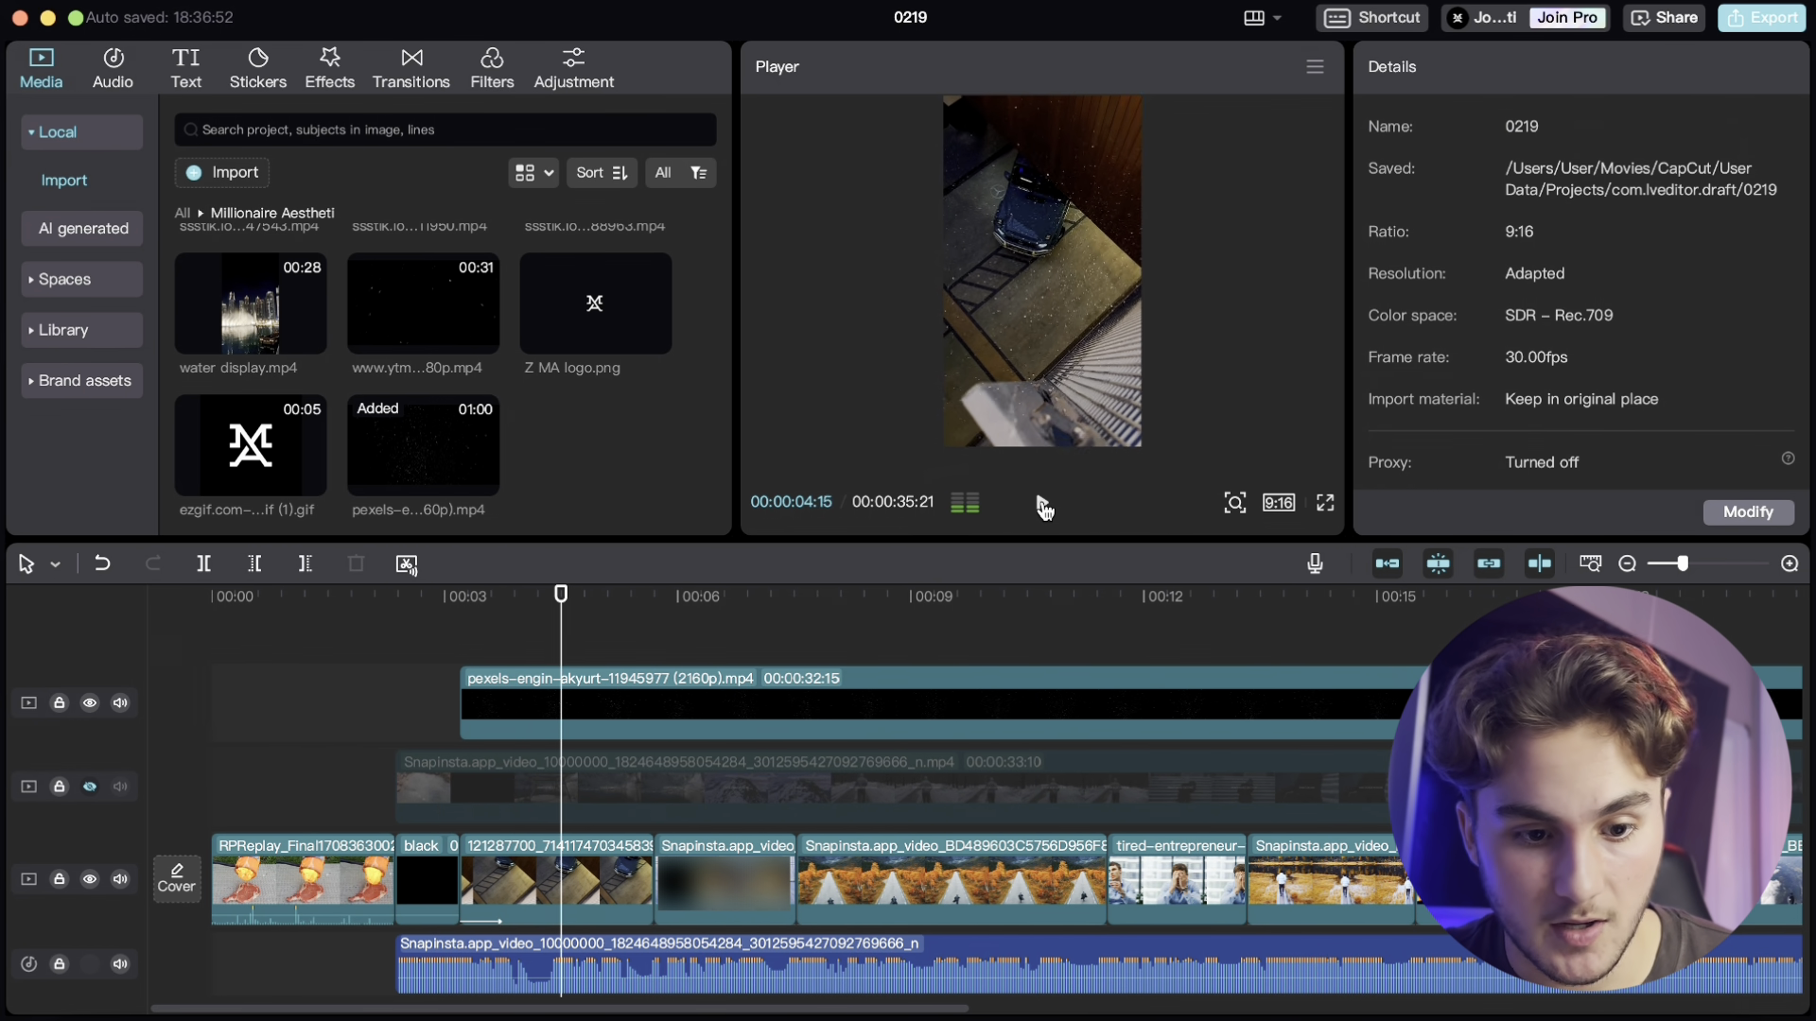
left_click(519, 697)
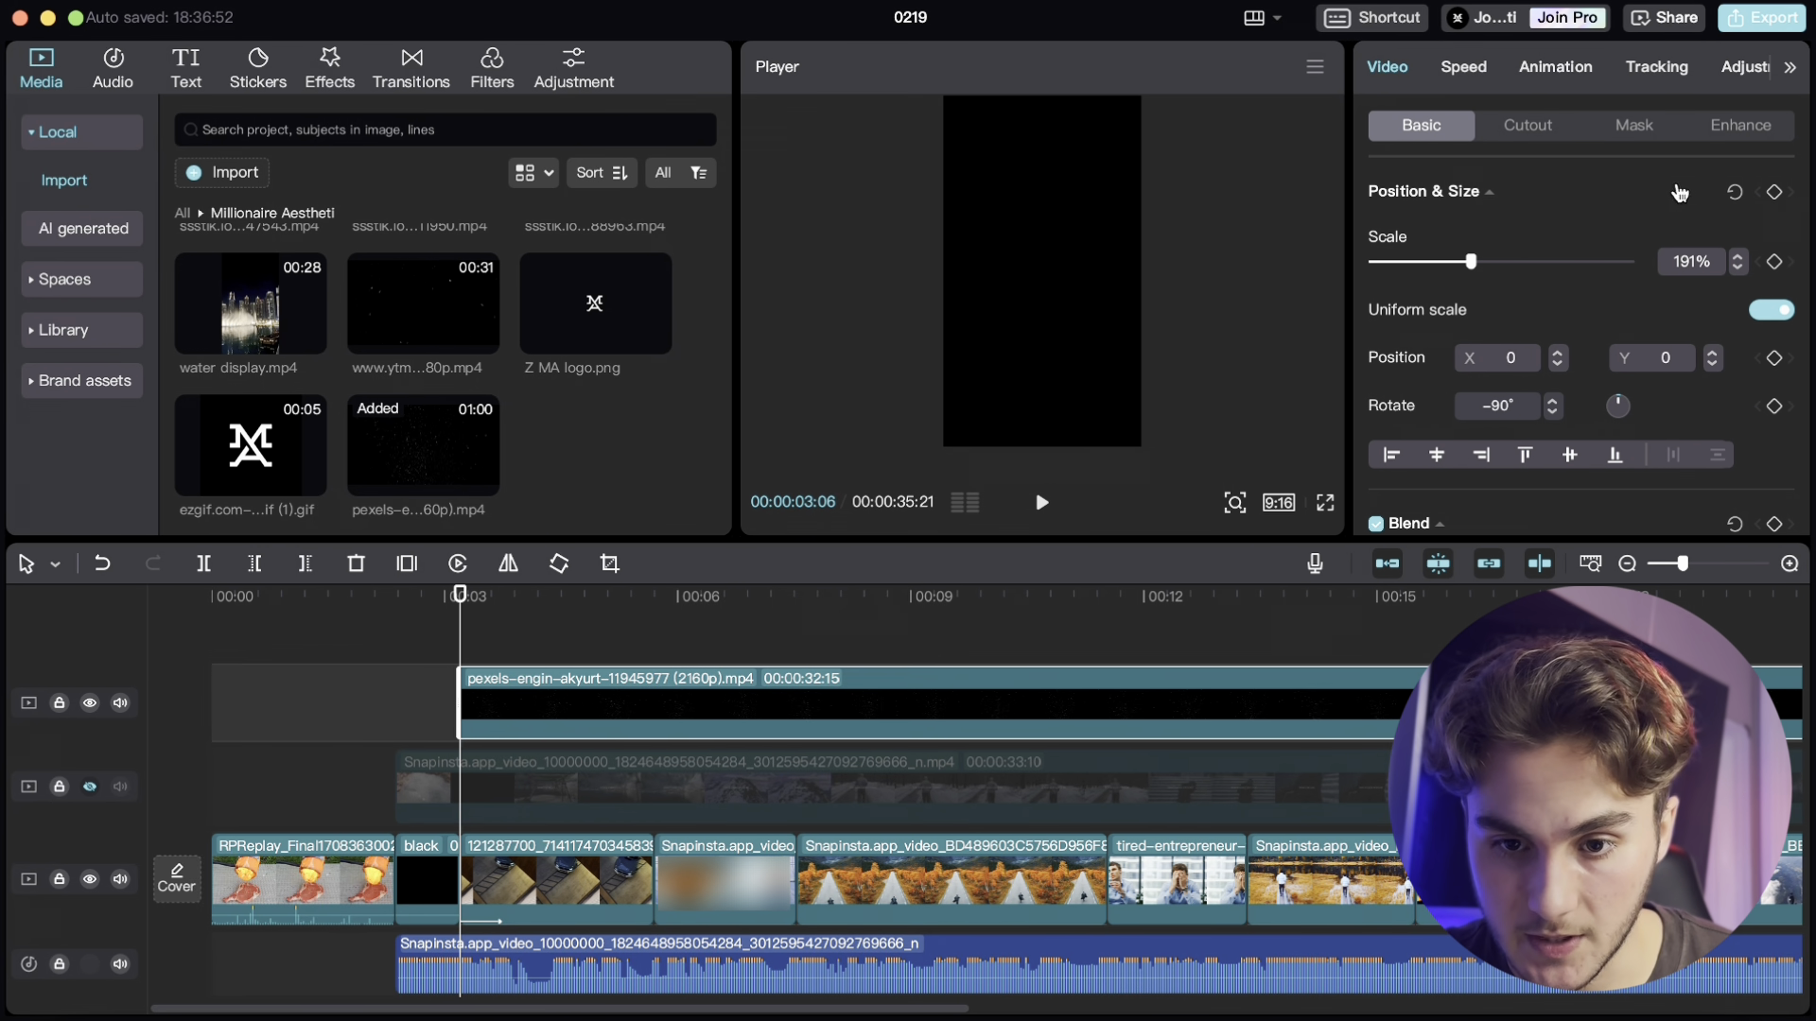
scroll(1646, 430, "down", 3)
scroll(1643, 428, "up", 2)
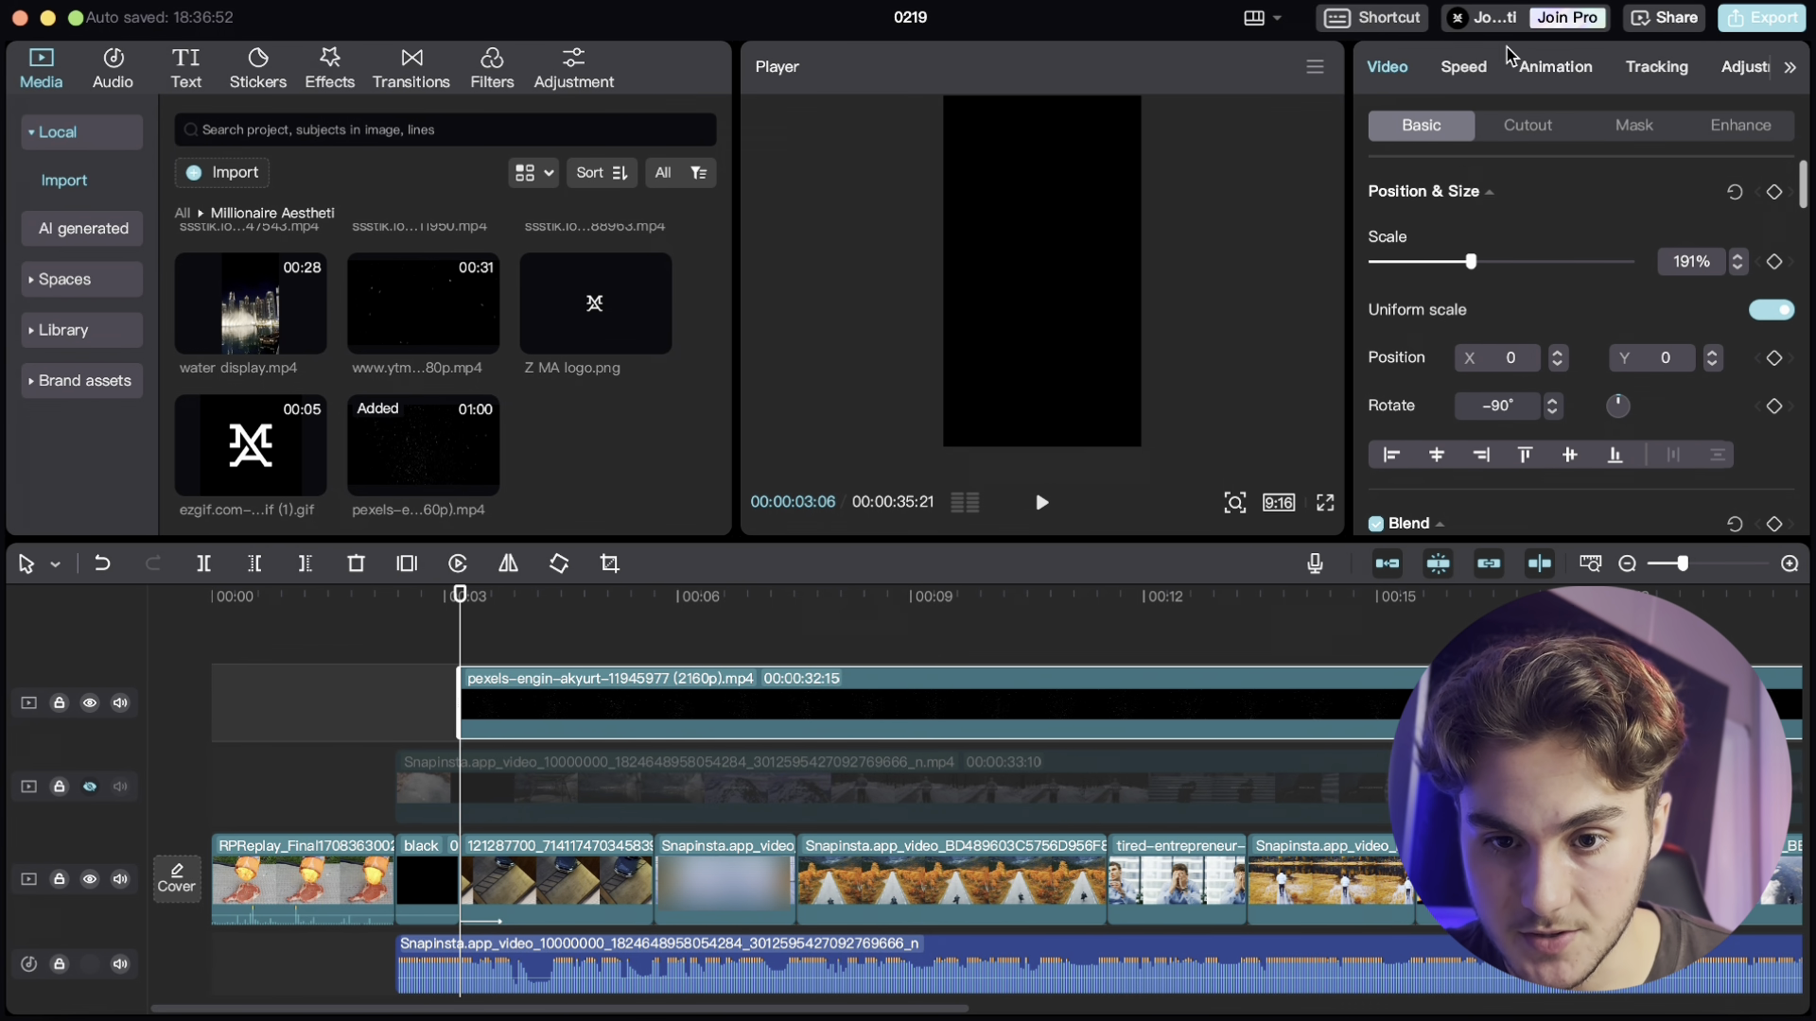
left_click(1556, 67)
scroll(1605, 284, "down", 3)
left_click(1605, 189)
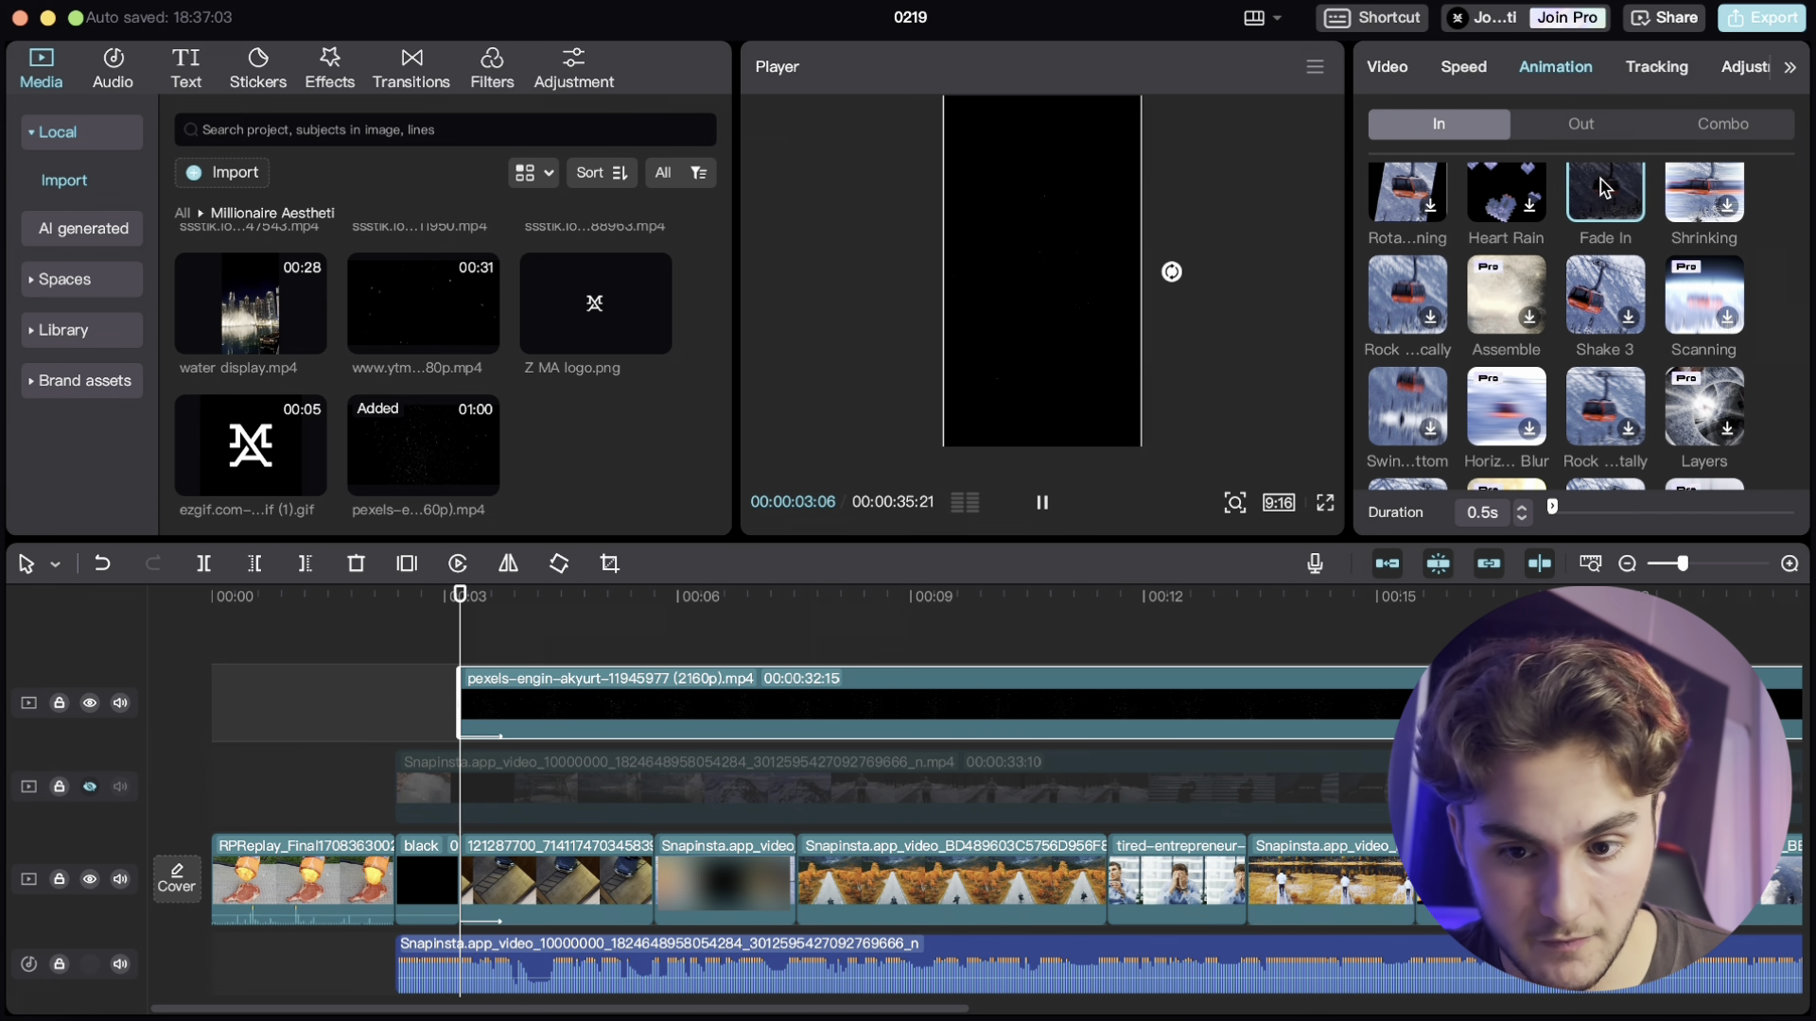
left_click(1042, 502)
left_click(448, 631)
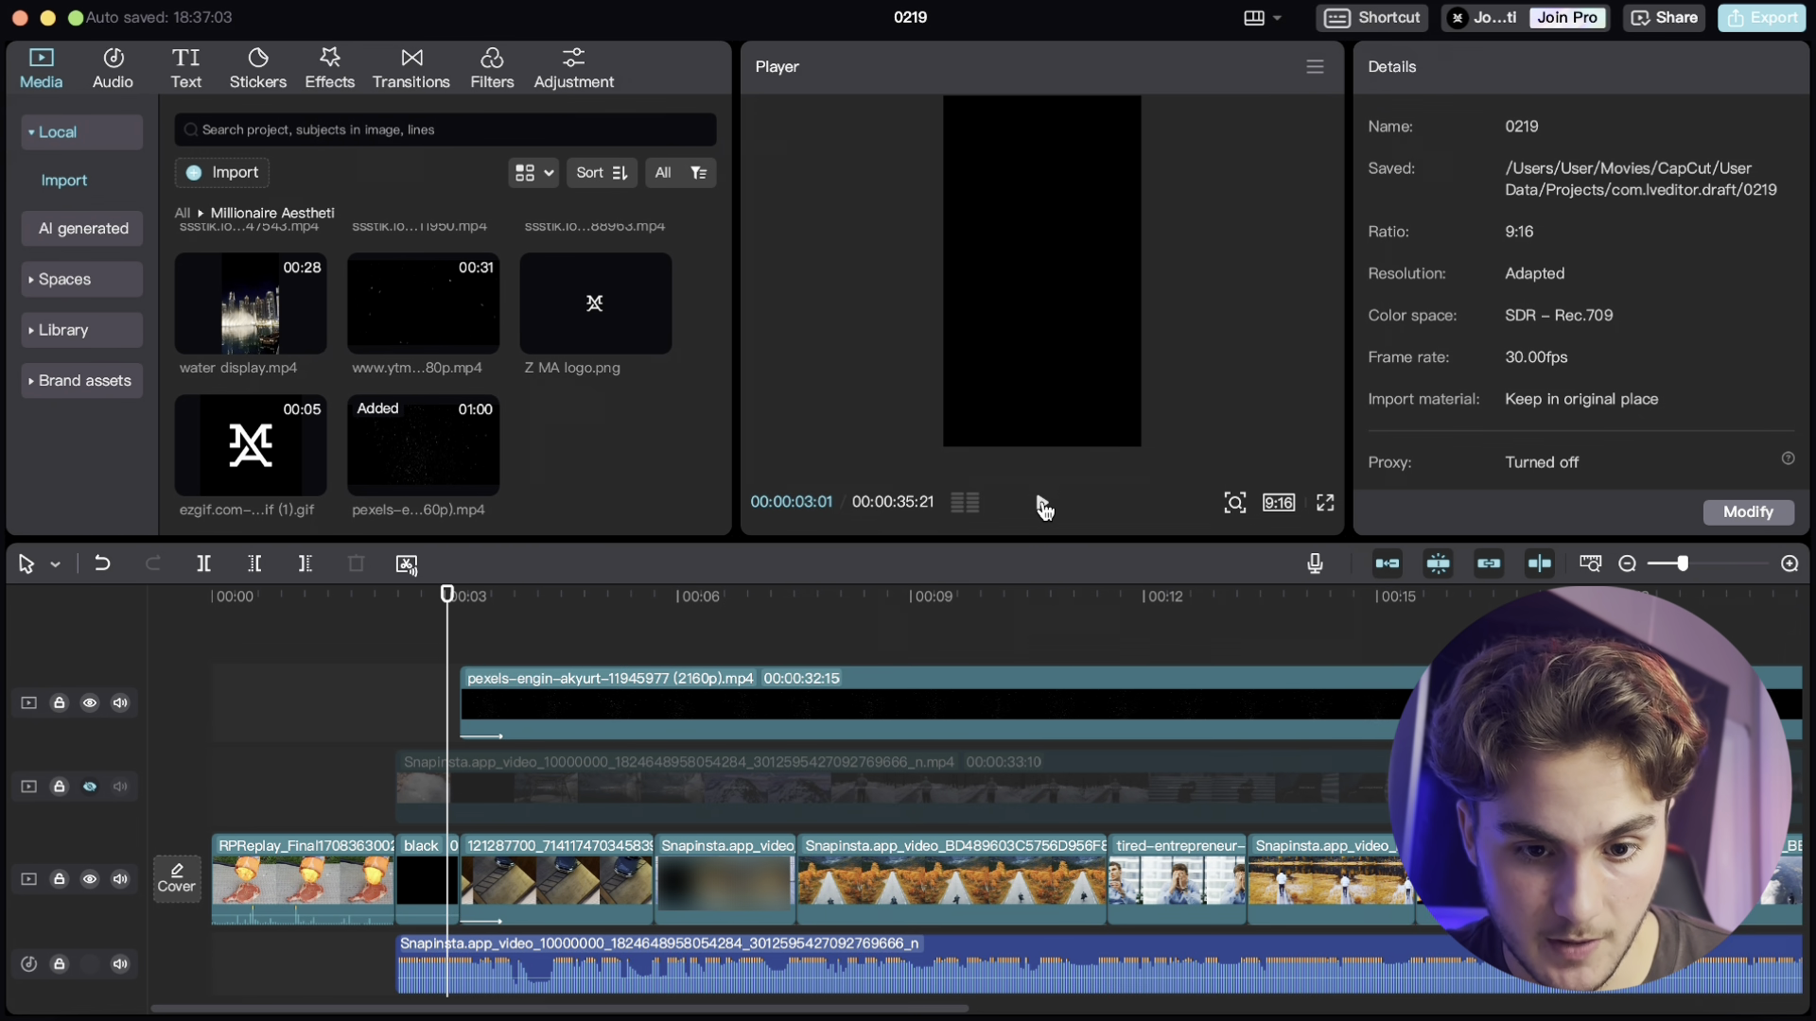
left_click(1043, 504)
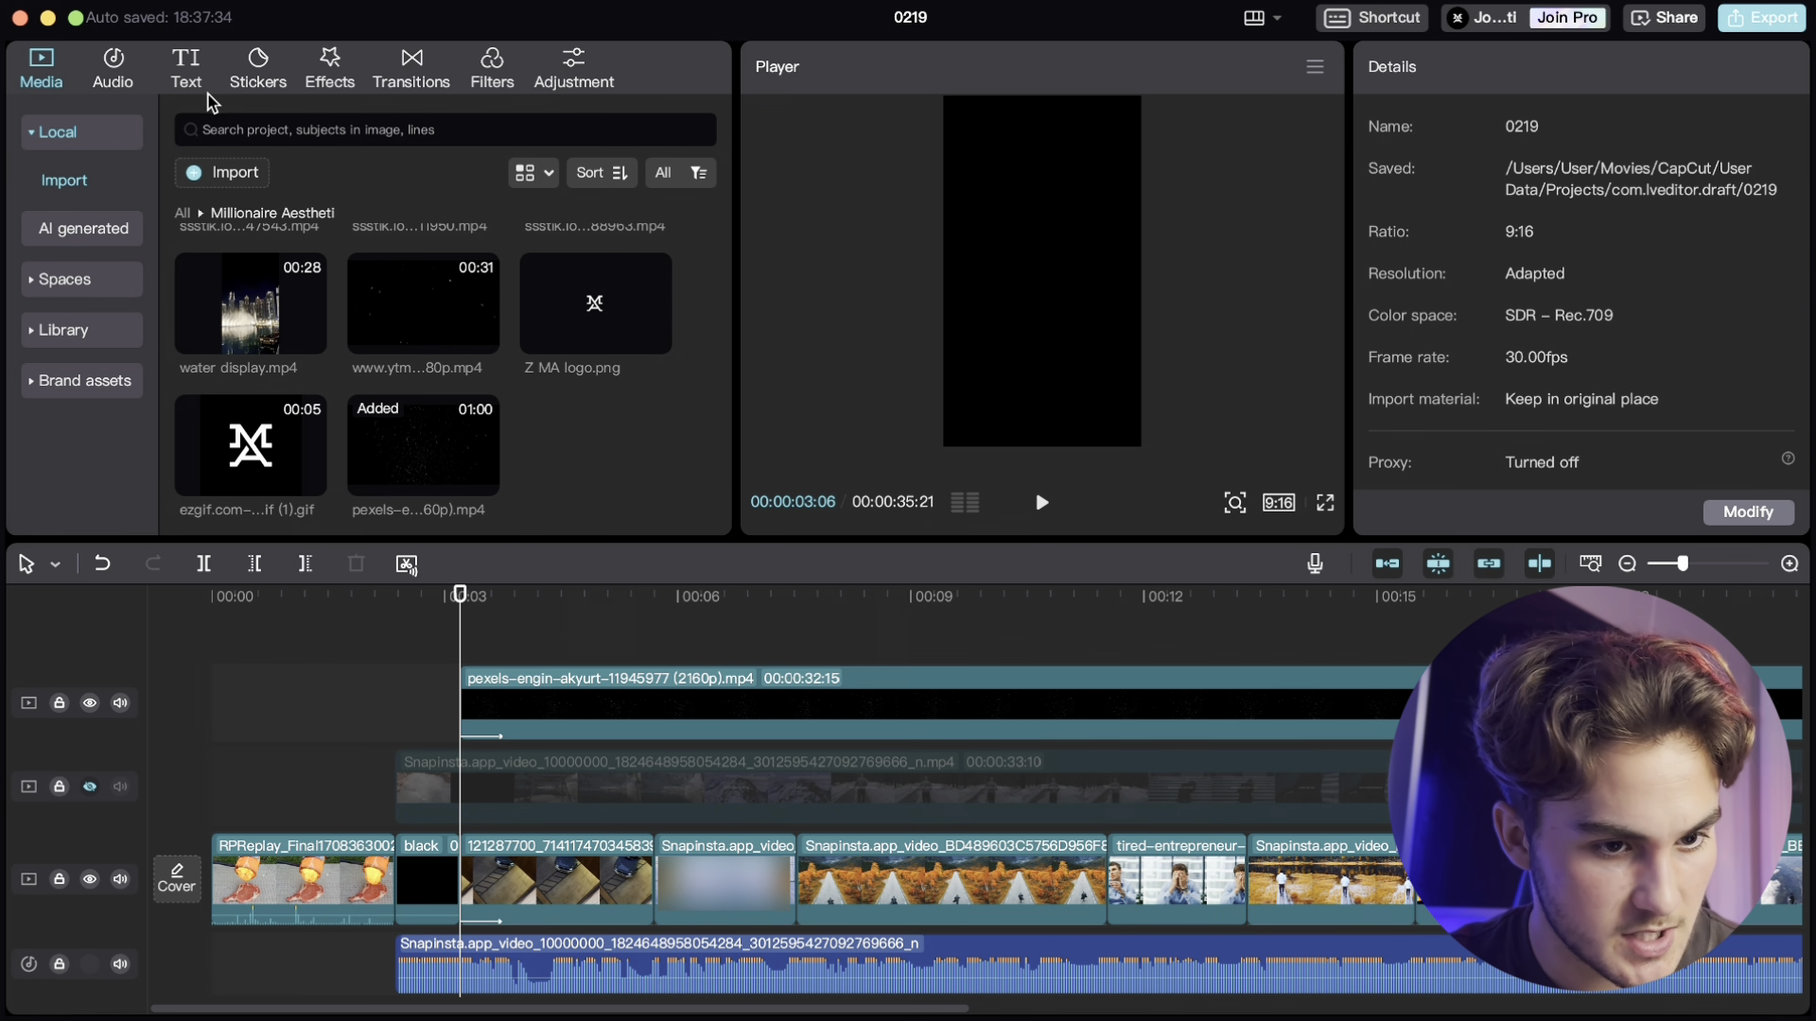
- Generate English auto captions for the voiceover and nudge the caption in the preview
left_click(186, 71)
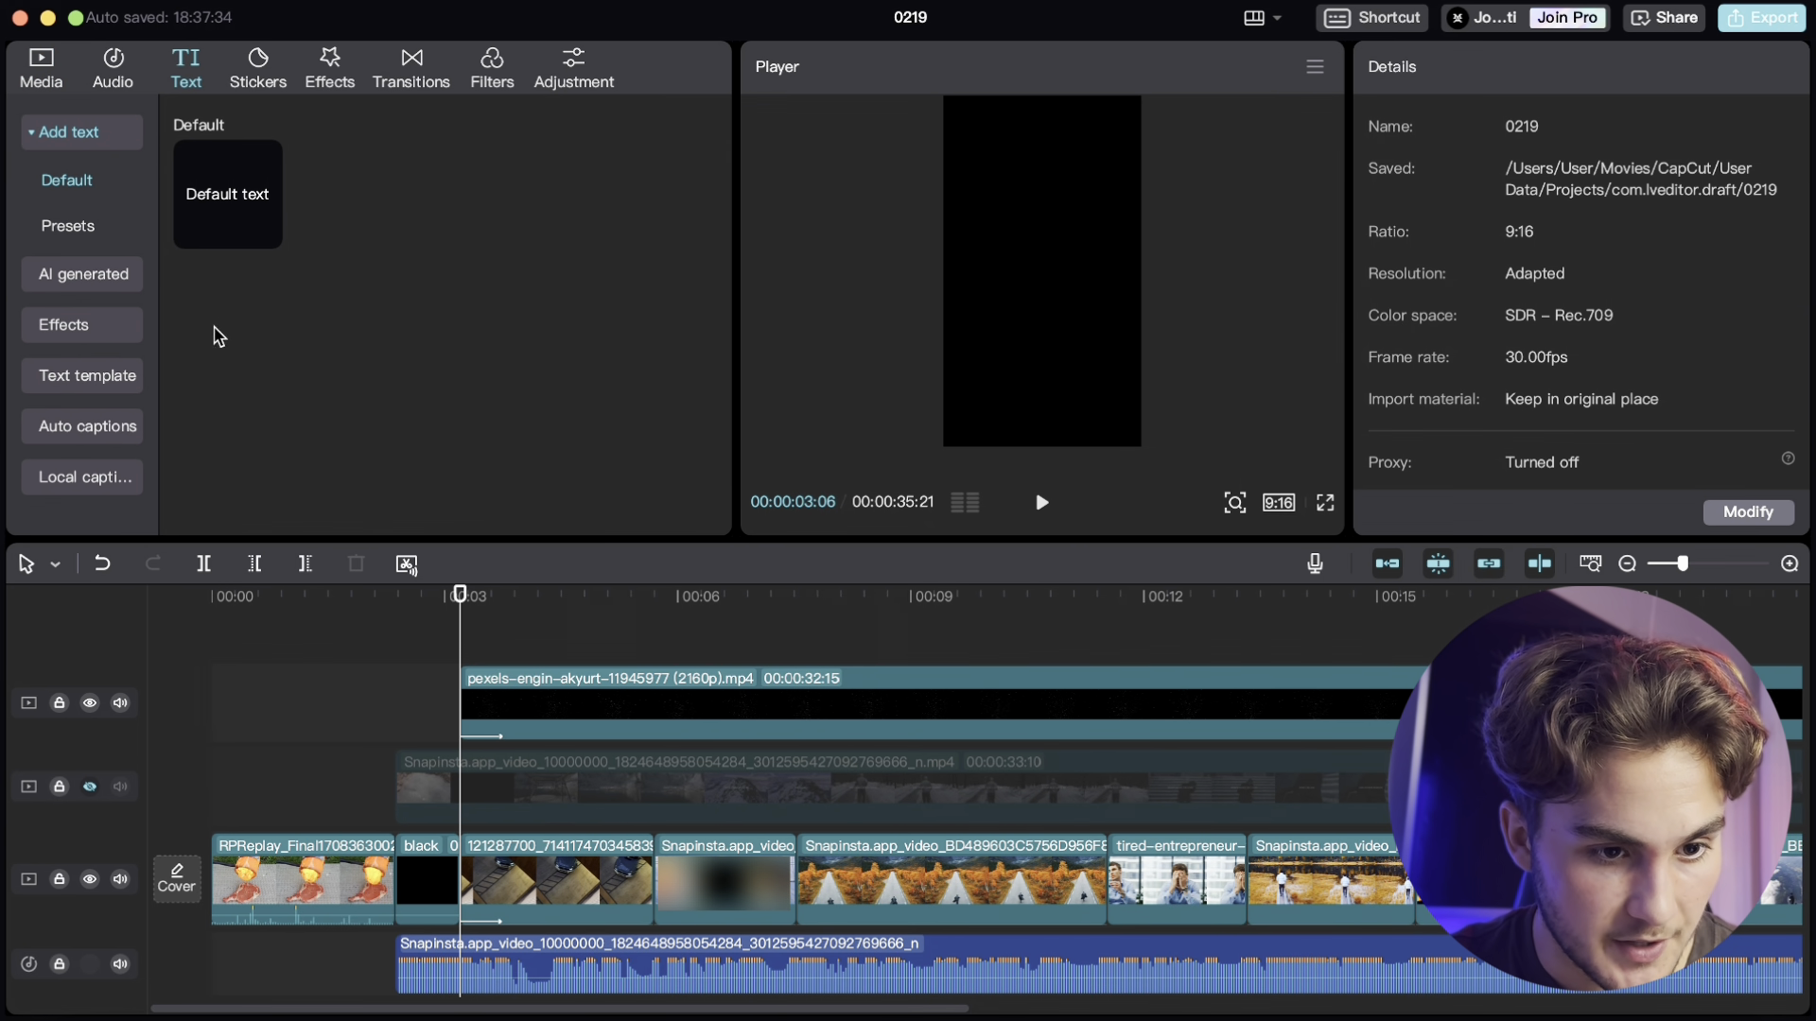
left_click(117, 437)
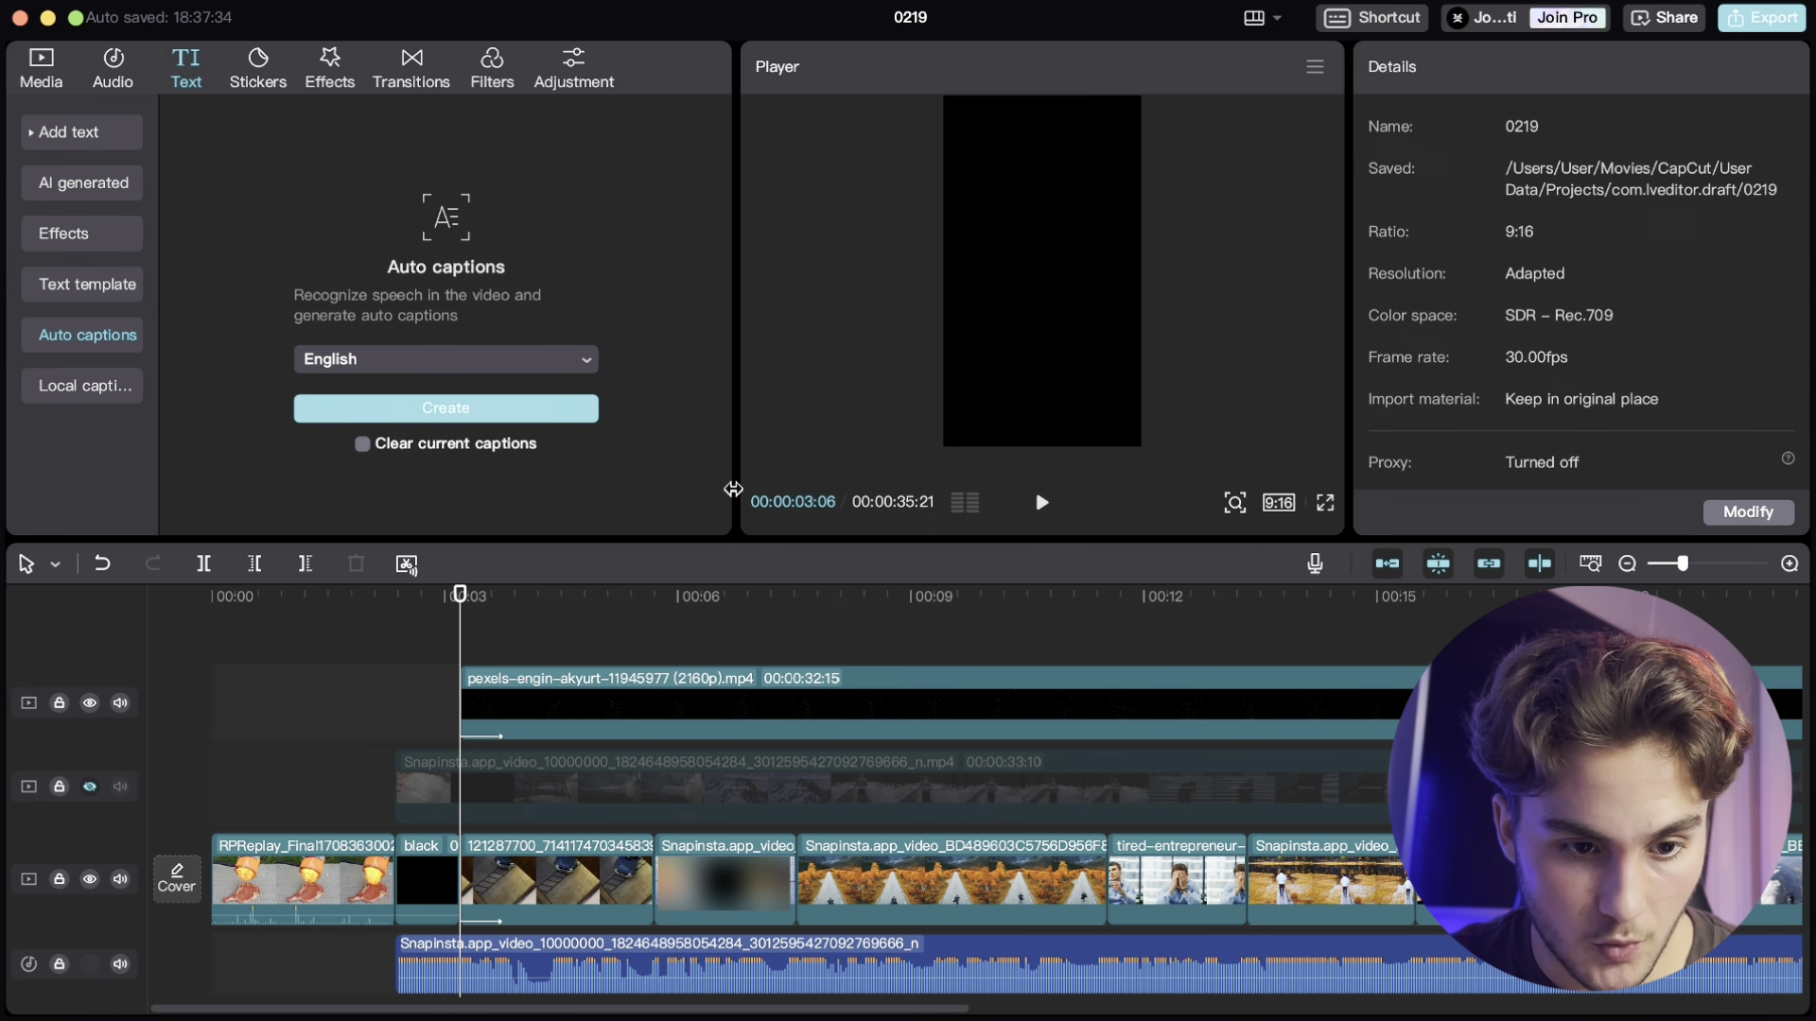
left_click(555, 416)
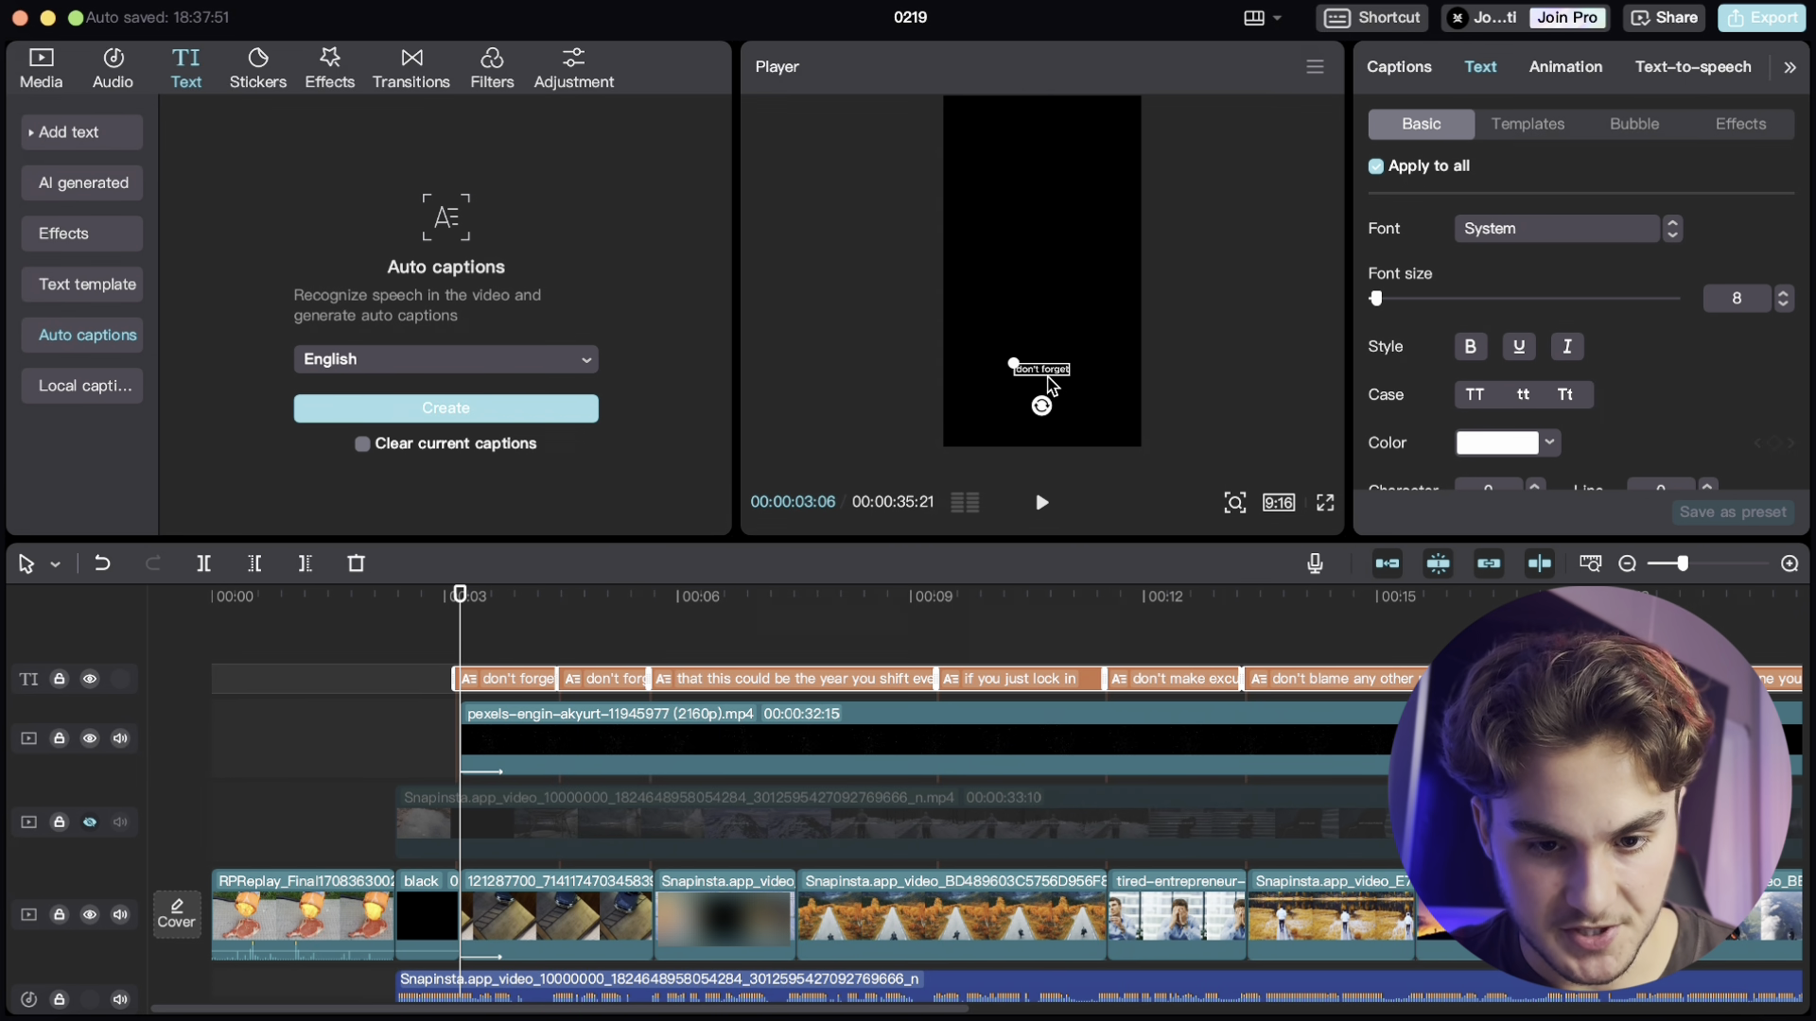
left_click_drag(1054, 270, 1046, 267)
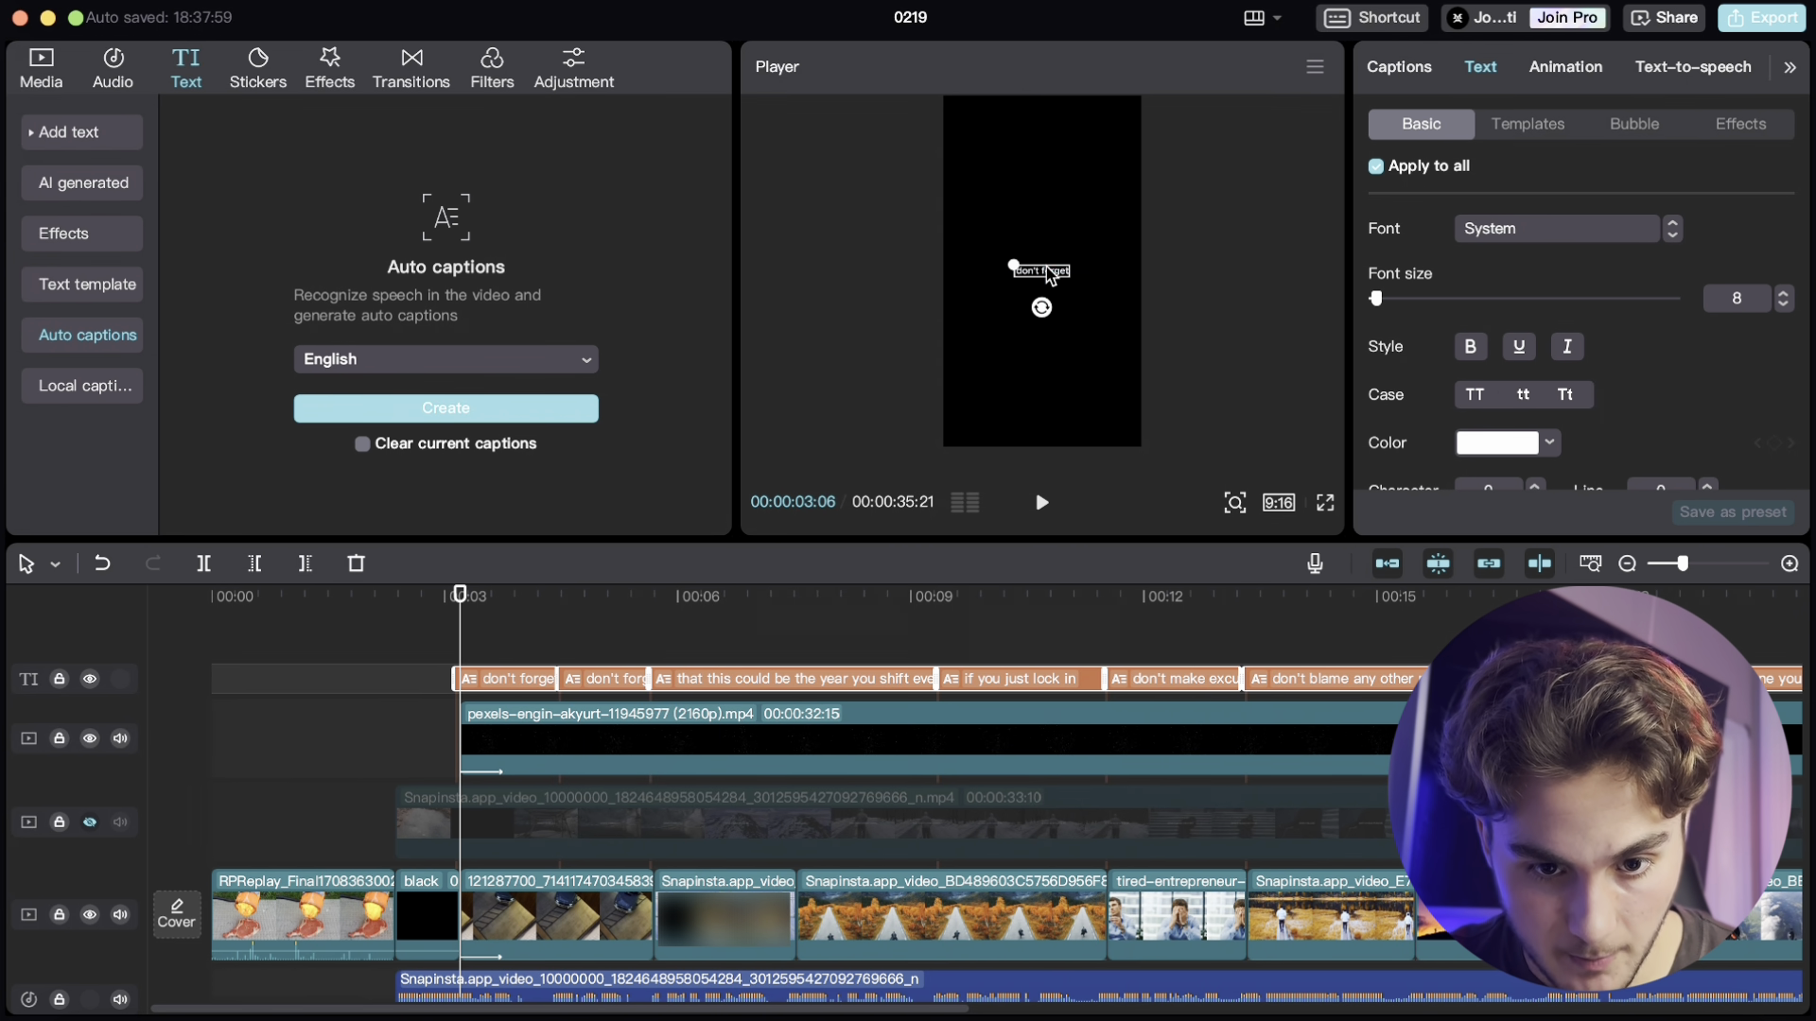
- Change the caption font to Classic2 and lower the font size to 7
left_click(1562, 239)
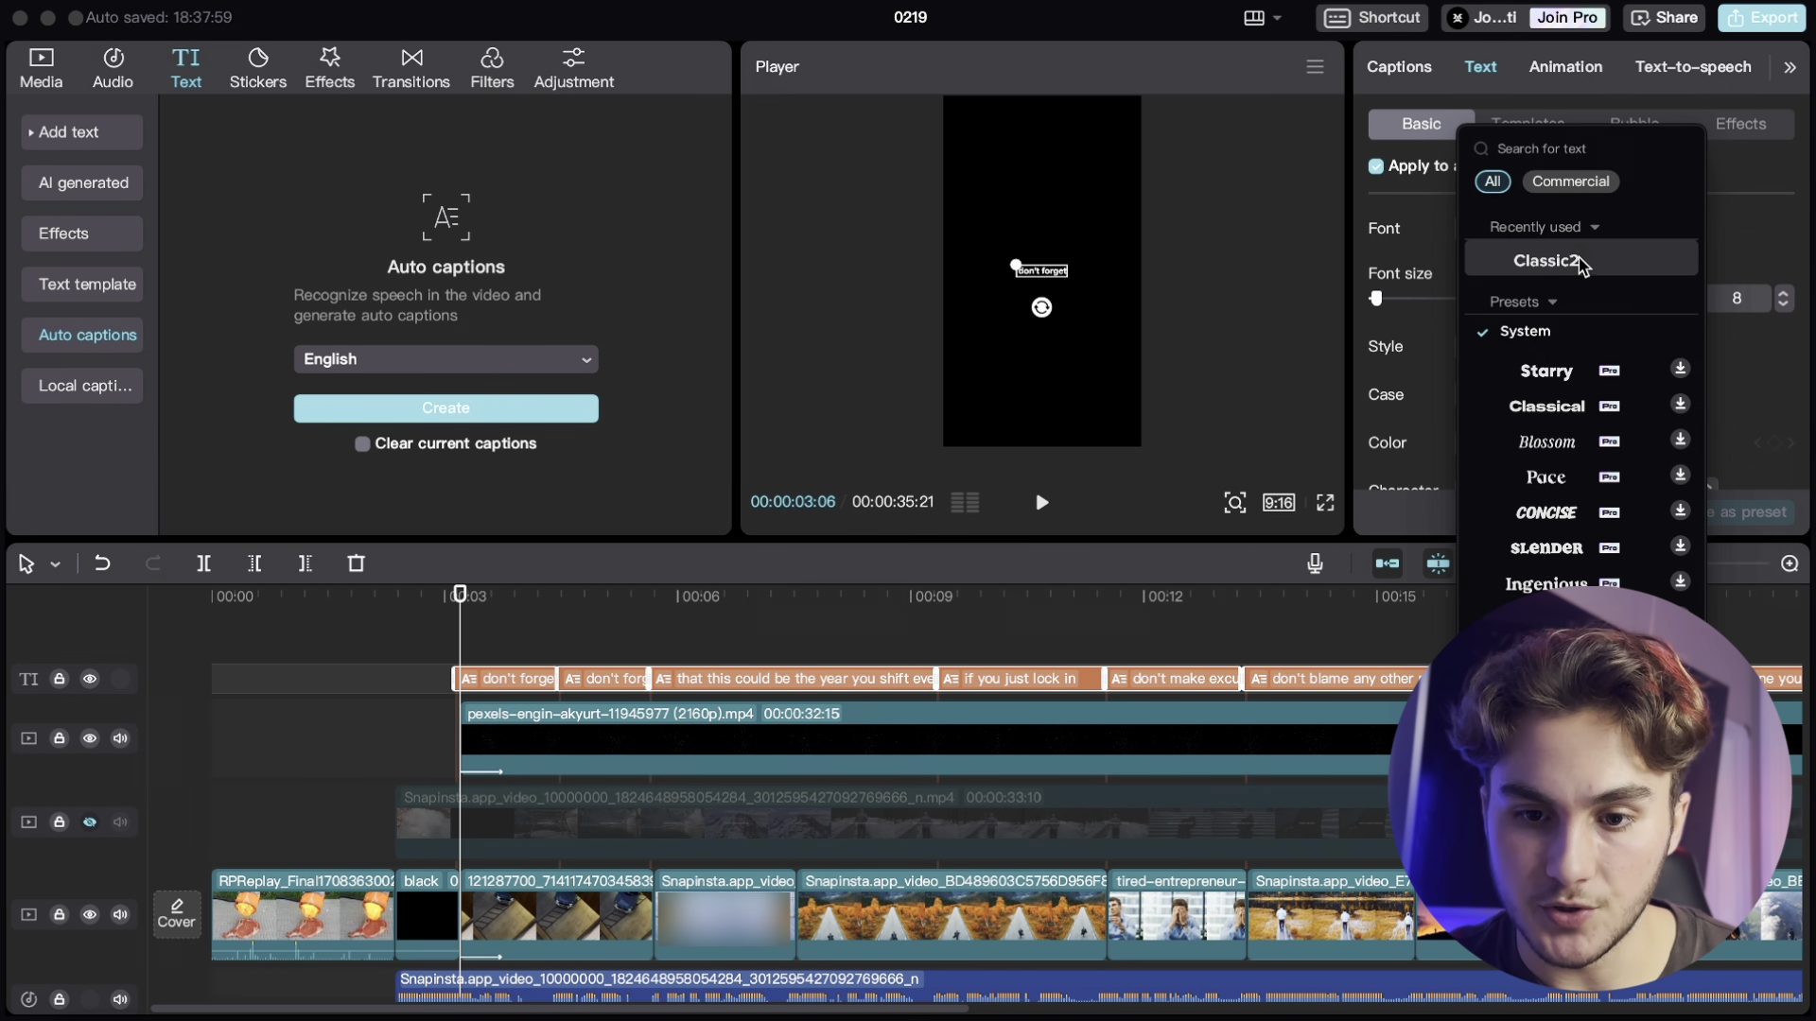
left_click(1570, 270)
left_click(1785, 304)
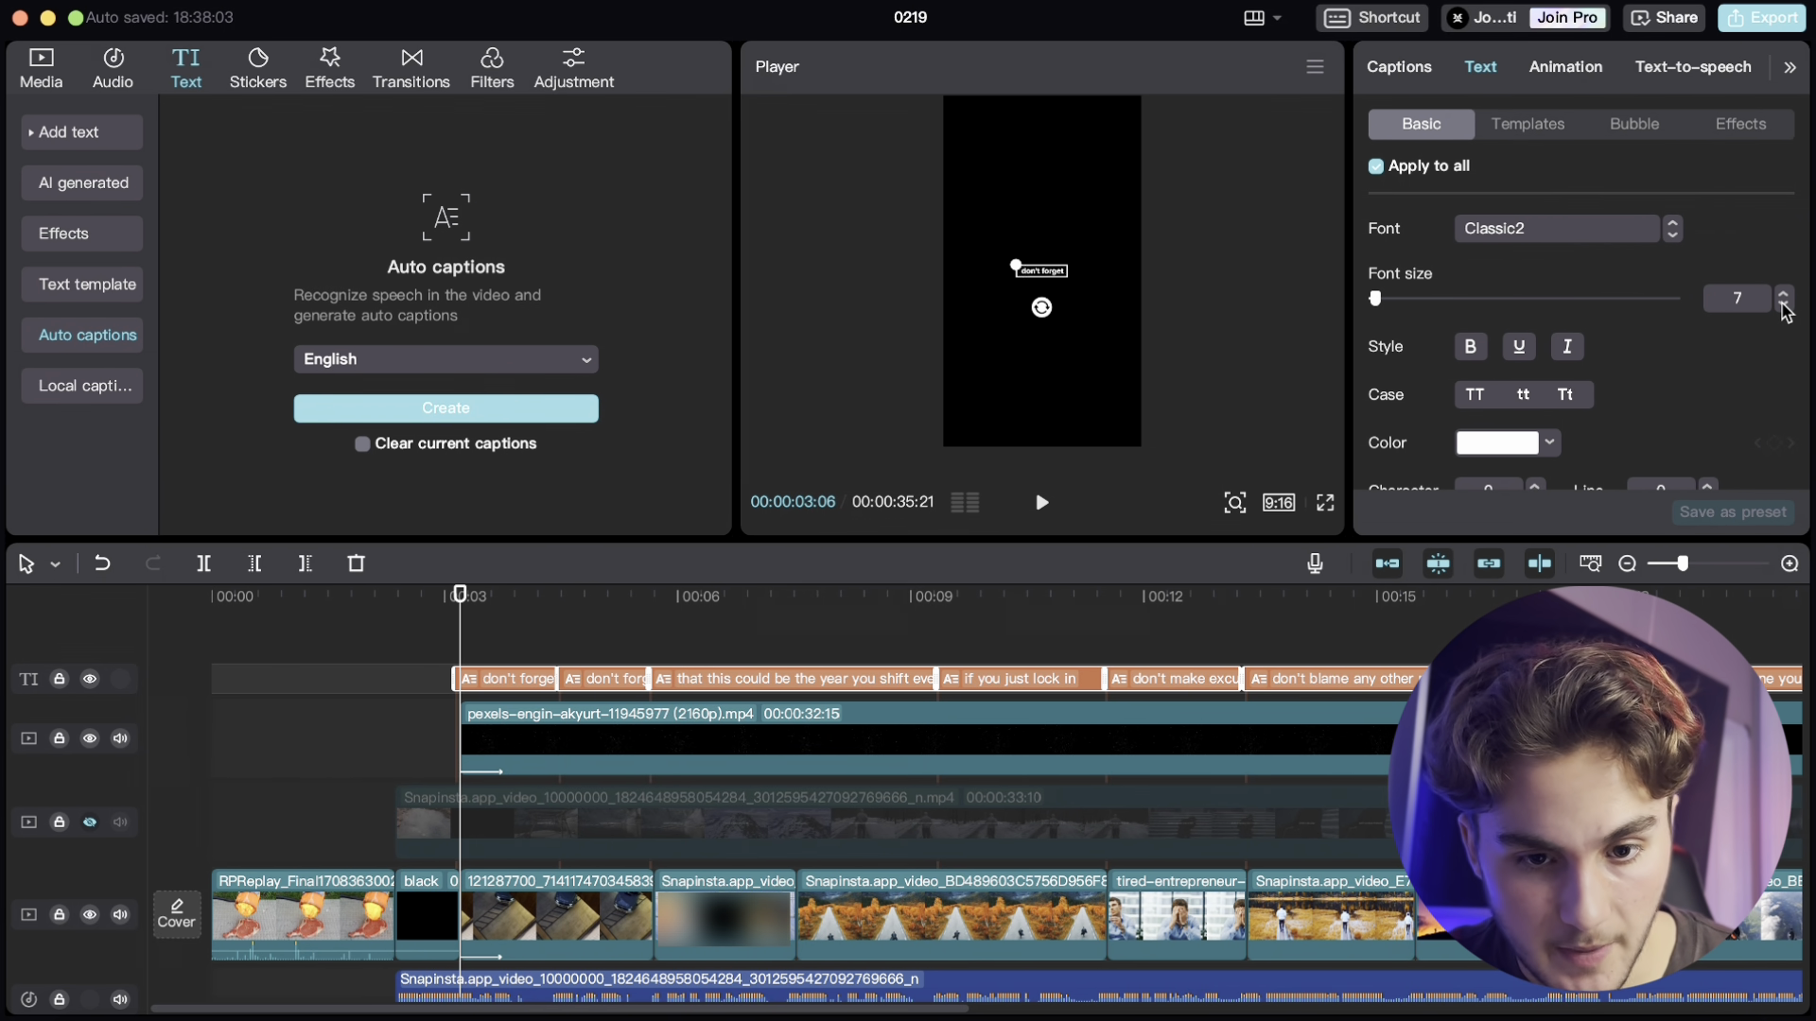
- Set the caption stroke thickness to about 23 and nudge it up slightly with the stepper
scroll(1688, 417, "down", 3)
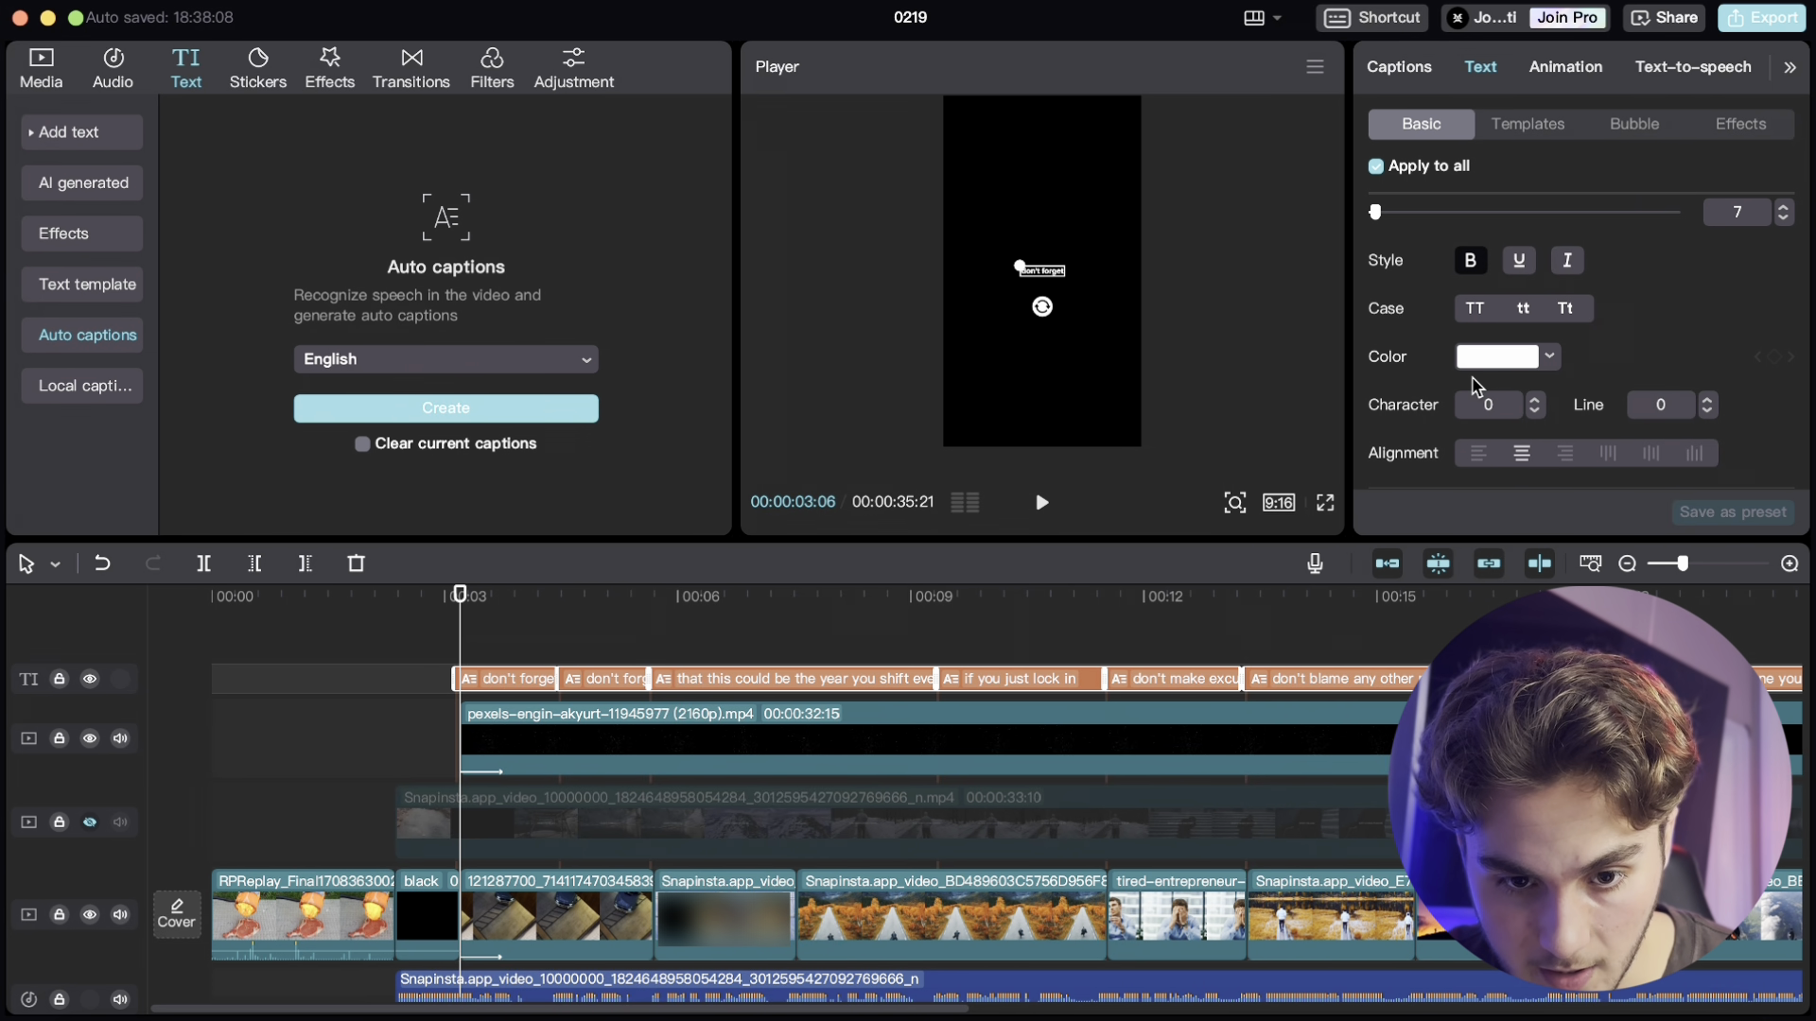
scroll(1472, 379, "down", 10)
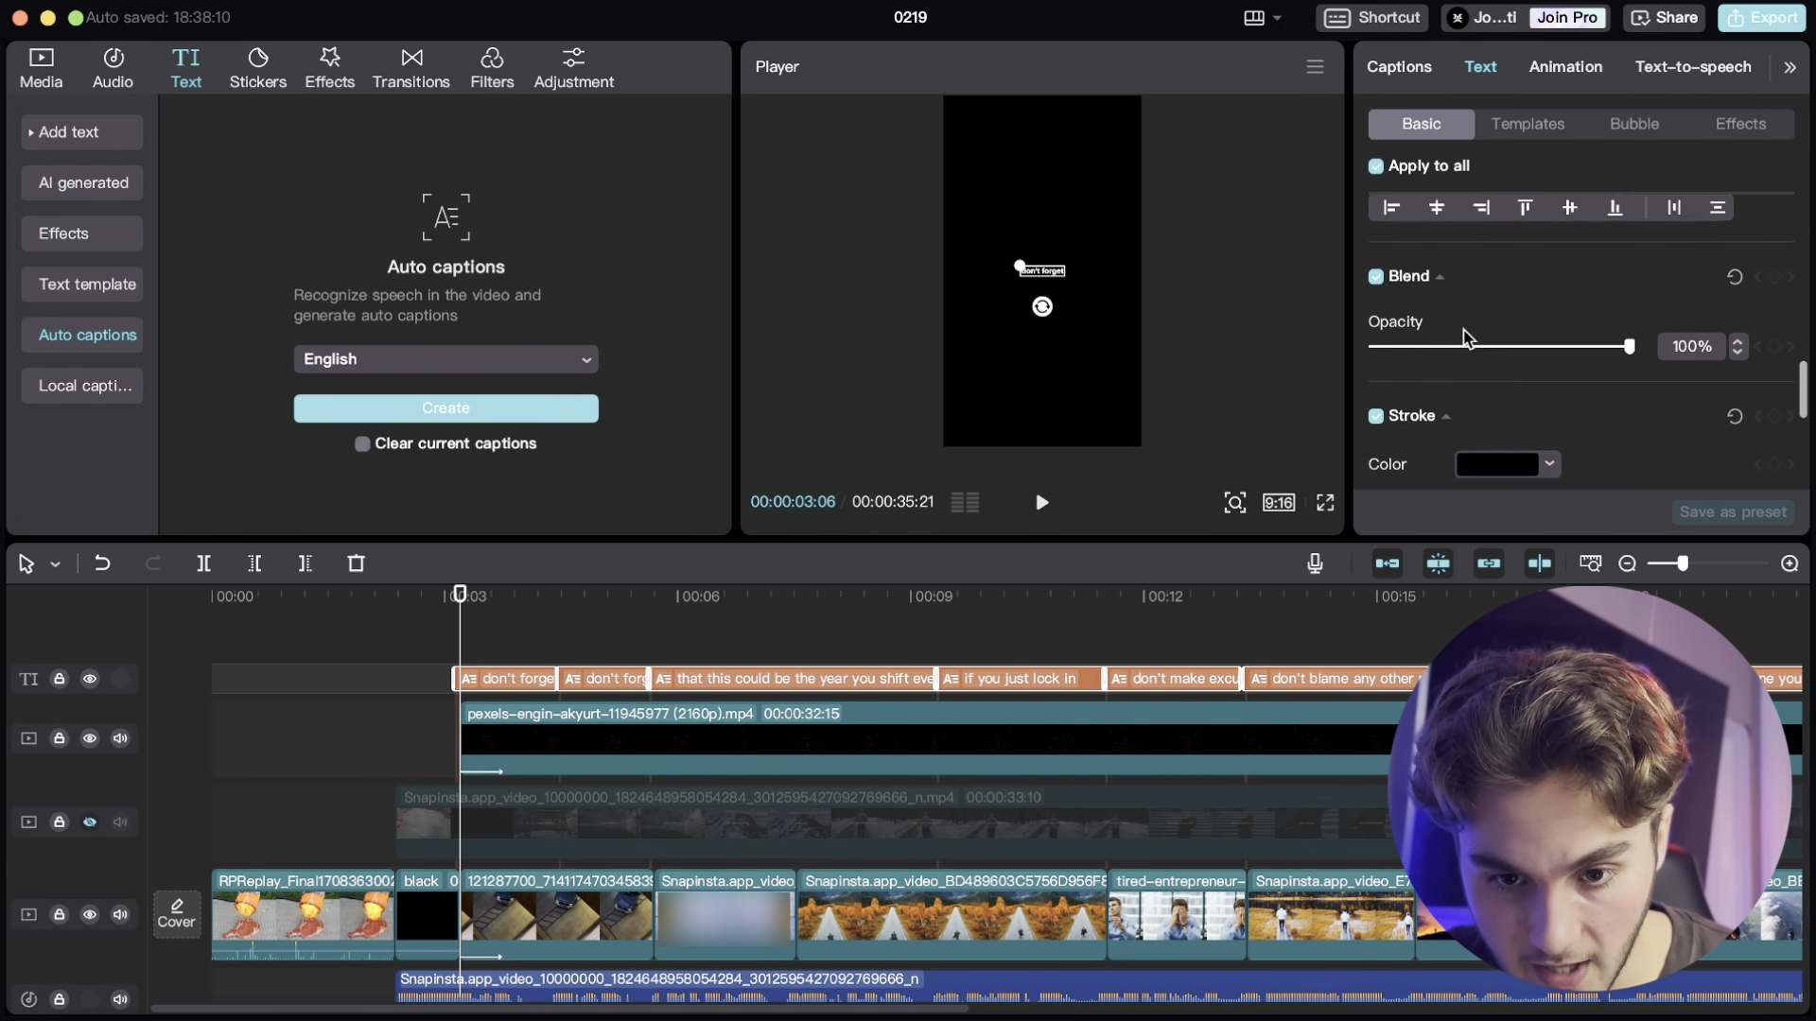
scroll(1464, 338, "down", 6)
left_click(1431, 291)
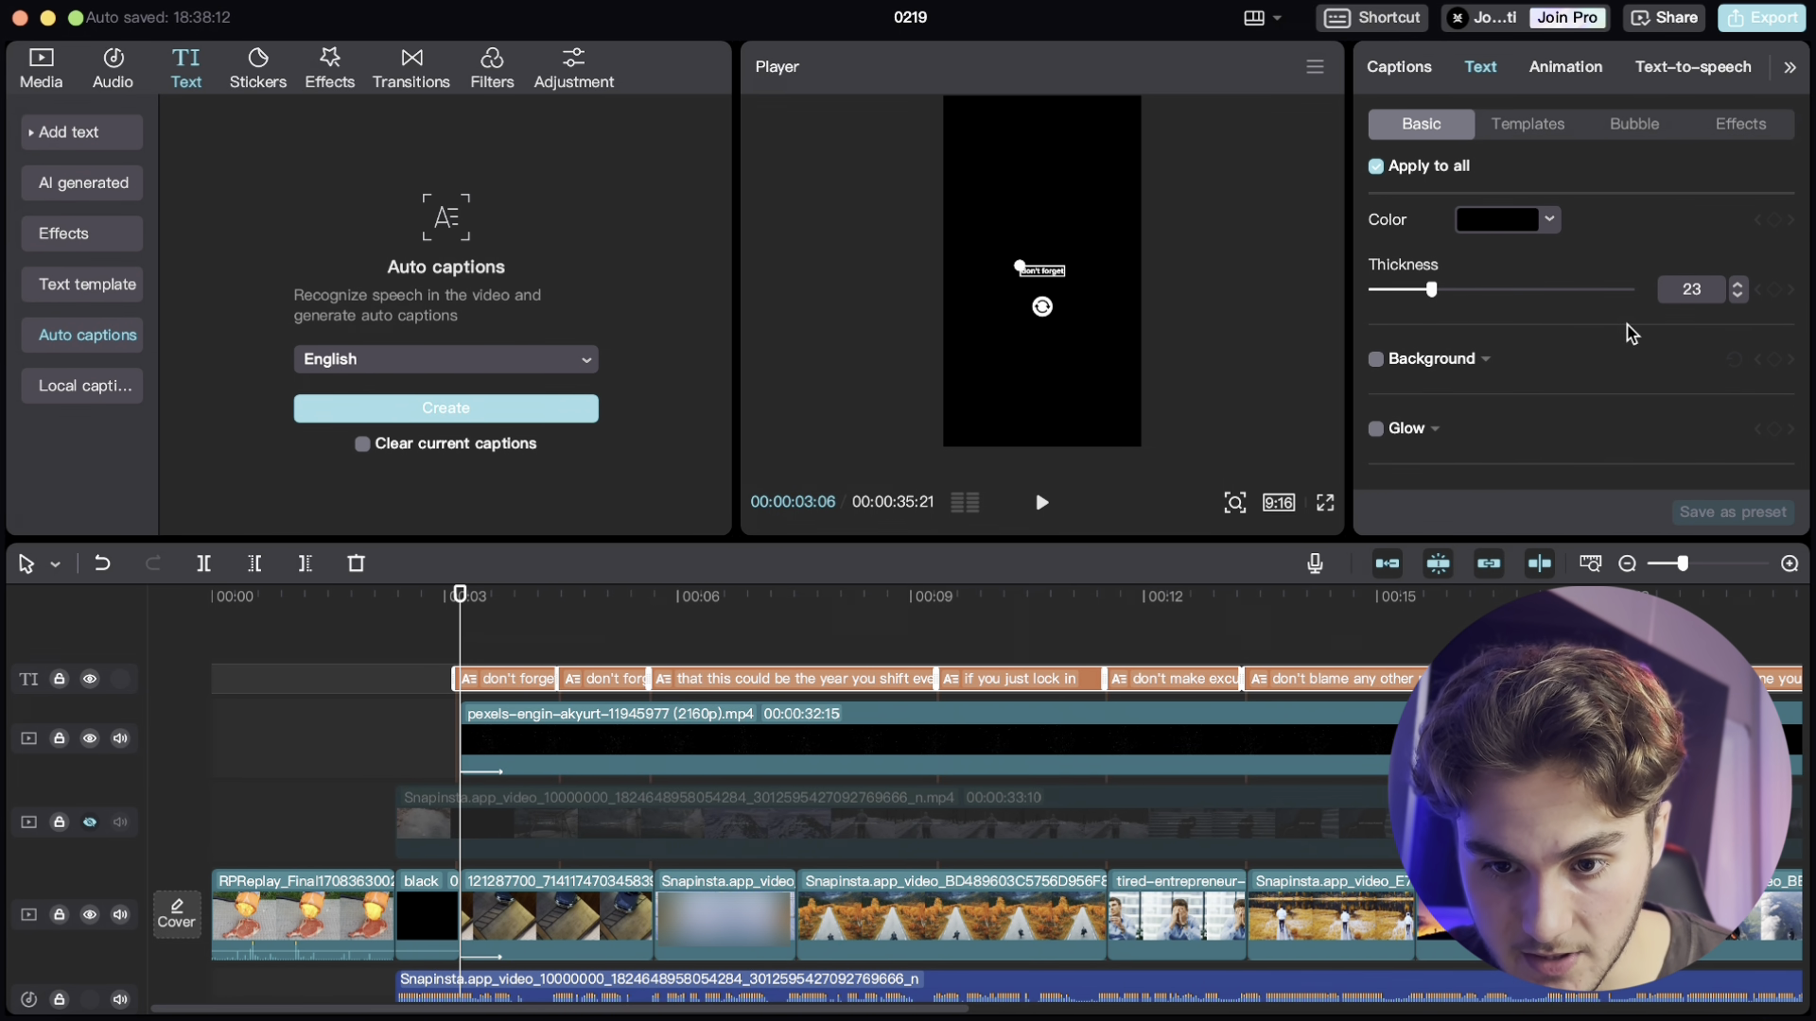
left_click(1737, 296)
left_click(1736, 296)
left_click(1737, 296)
- Enable the shadow on the captions
scroll(1465, 380, "down", 4)
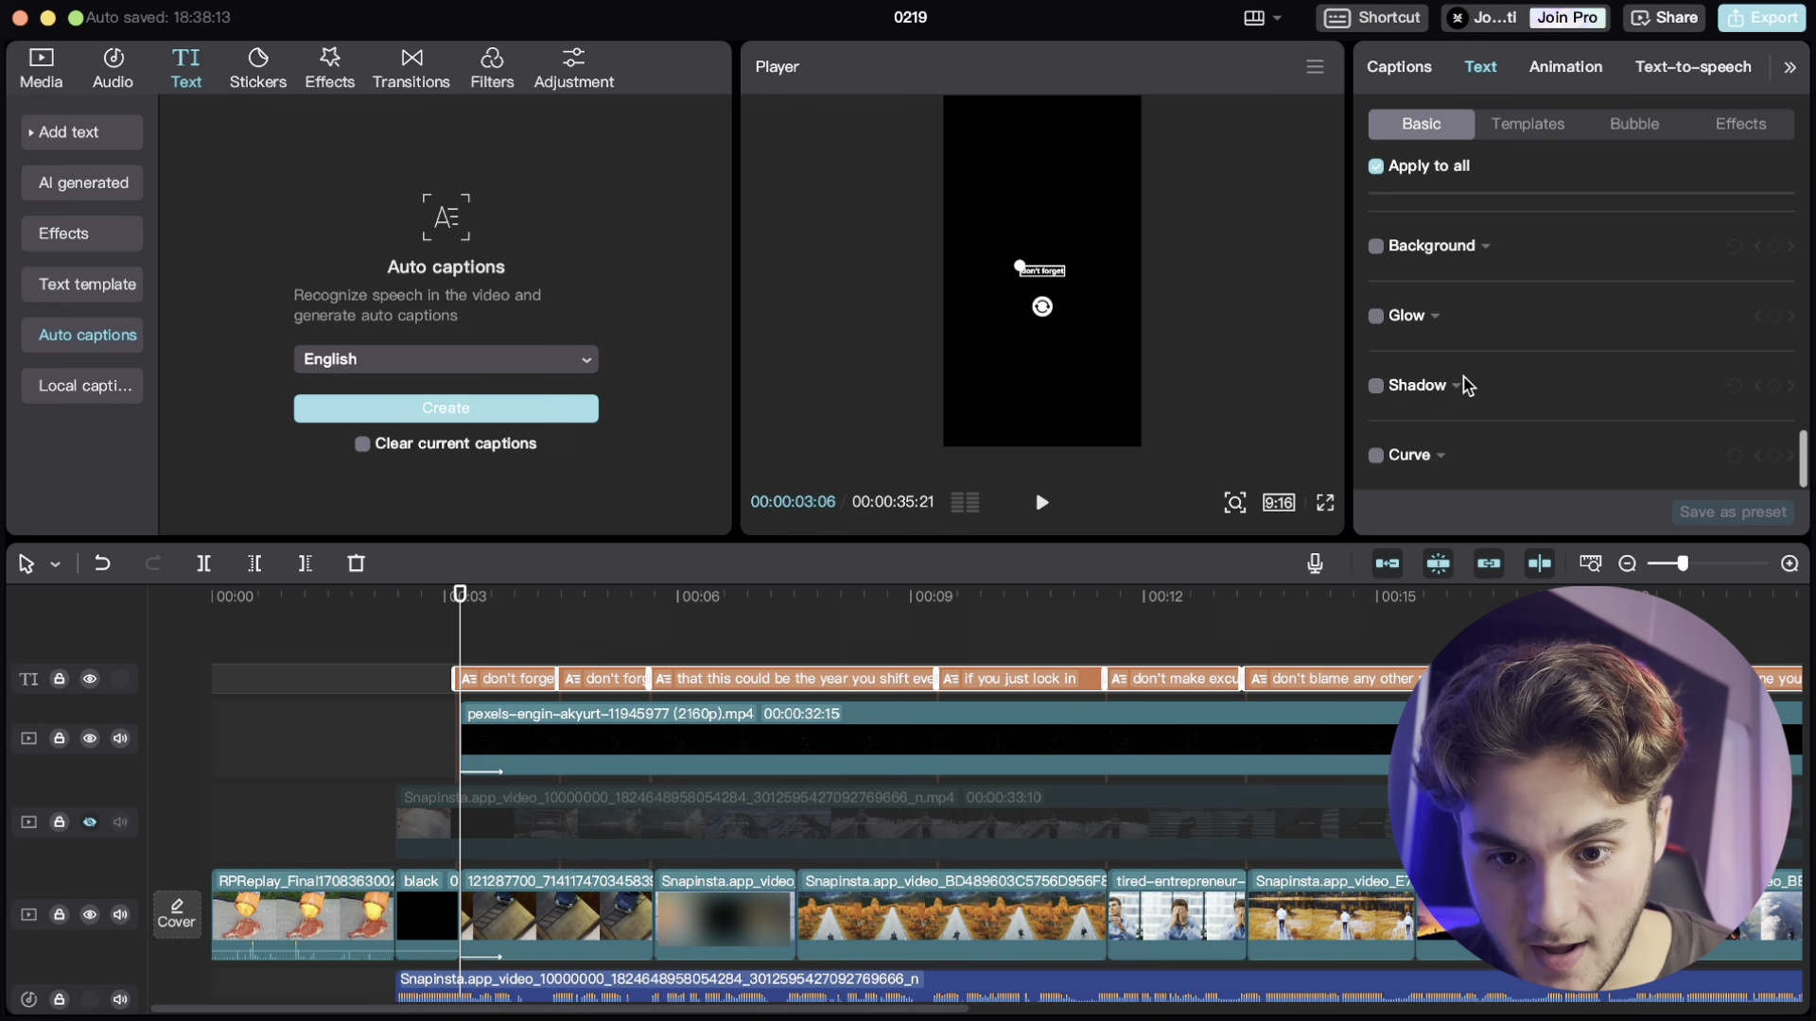
left_click(1383, 383)
scroll(1520, 276, "down", 2)
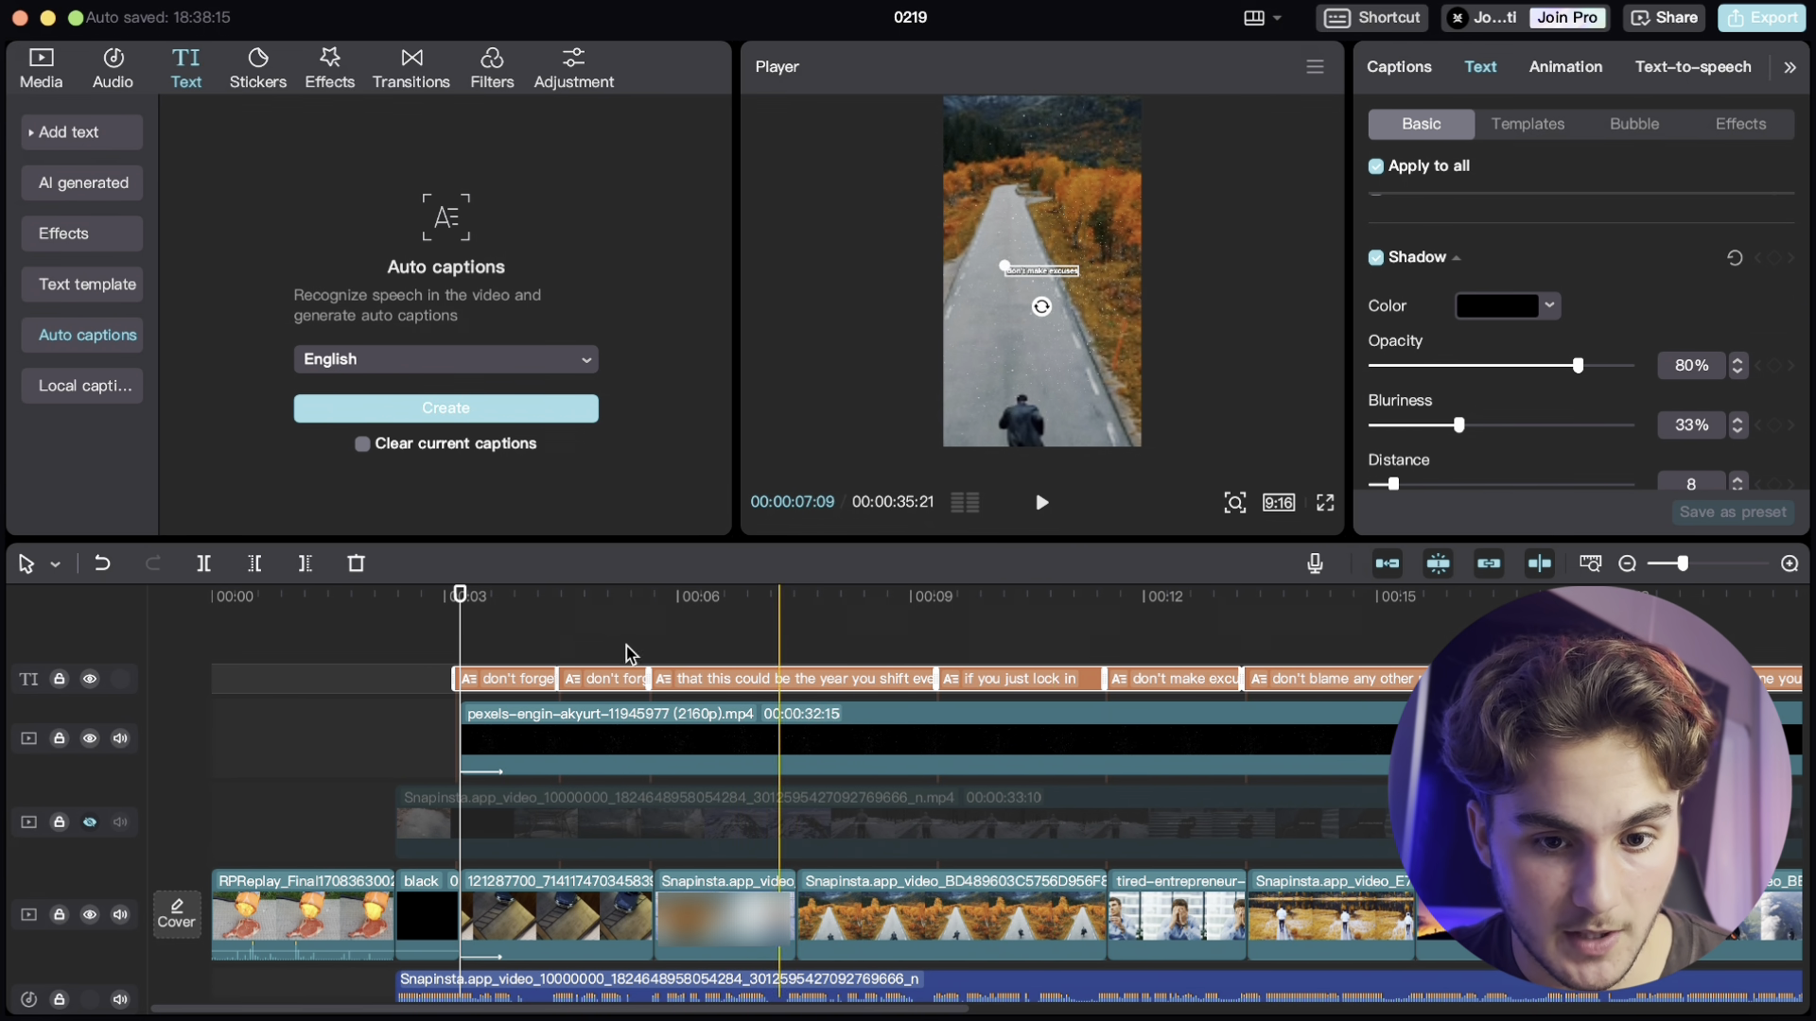
- Retime the two 'don't forget' captions so they butt against each other and the following caption without gaps
left_click(530, 678)
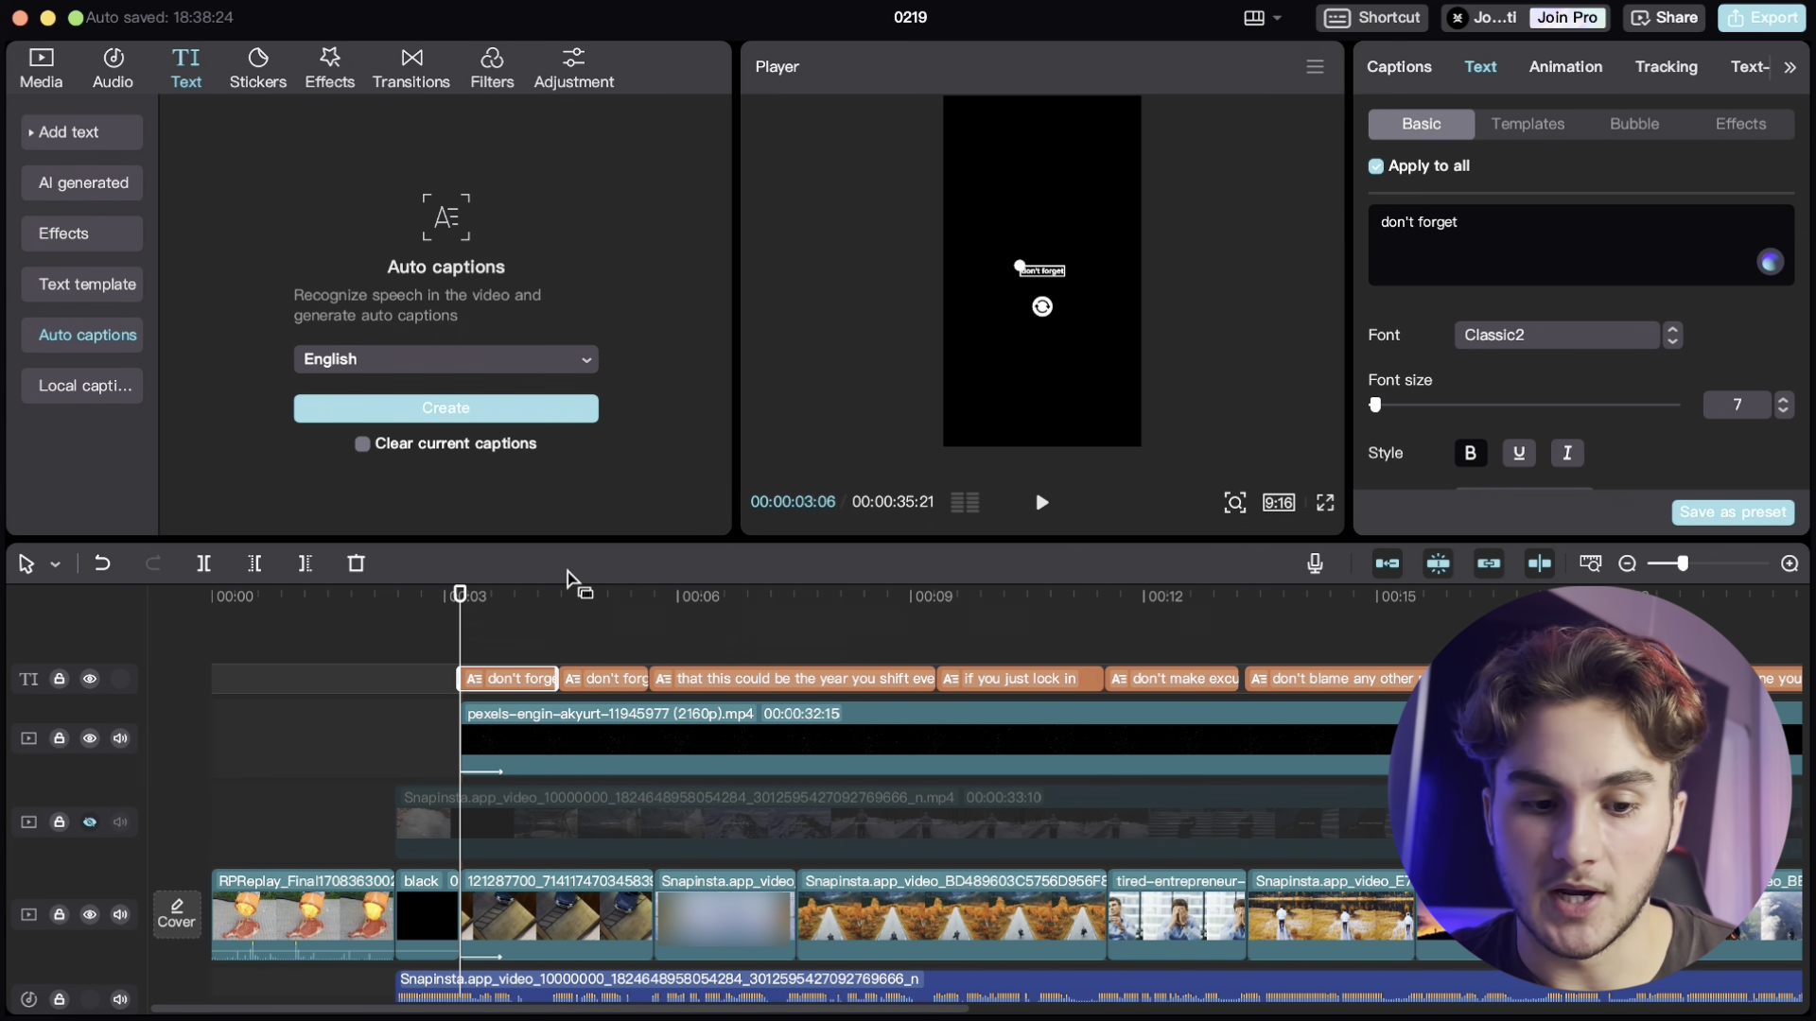
left_click(667, 659)
scroll(662, 654, "up", 2)
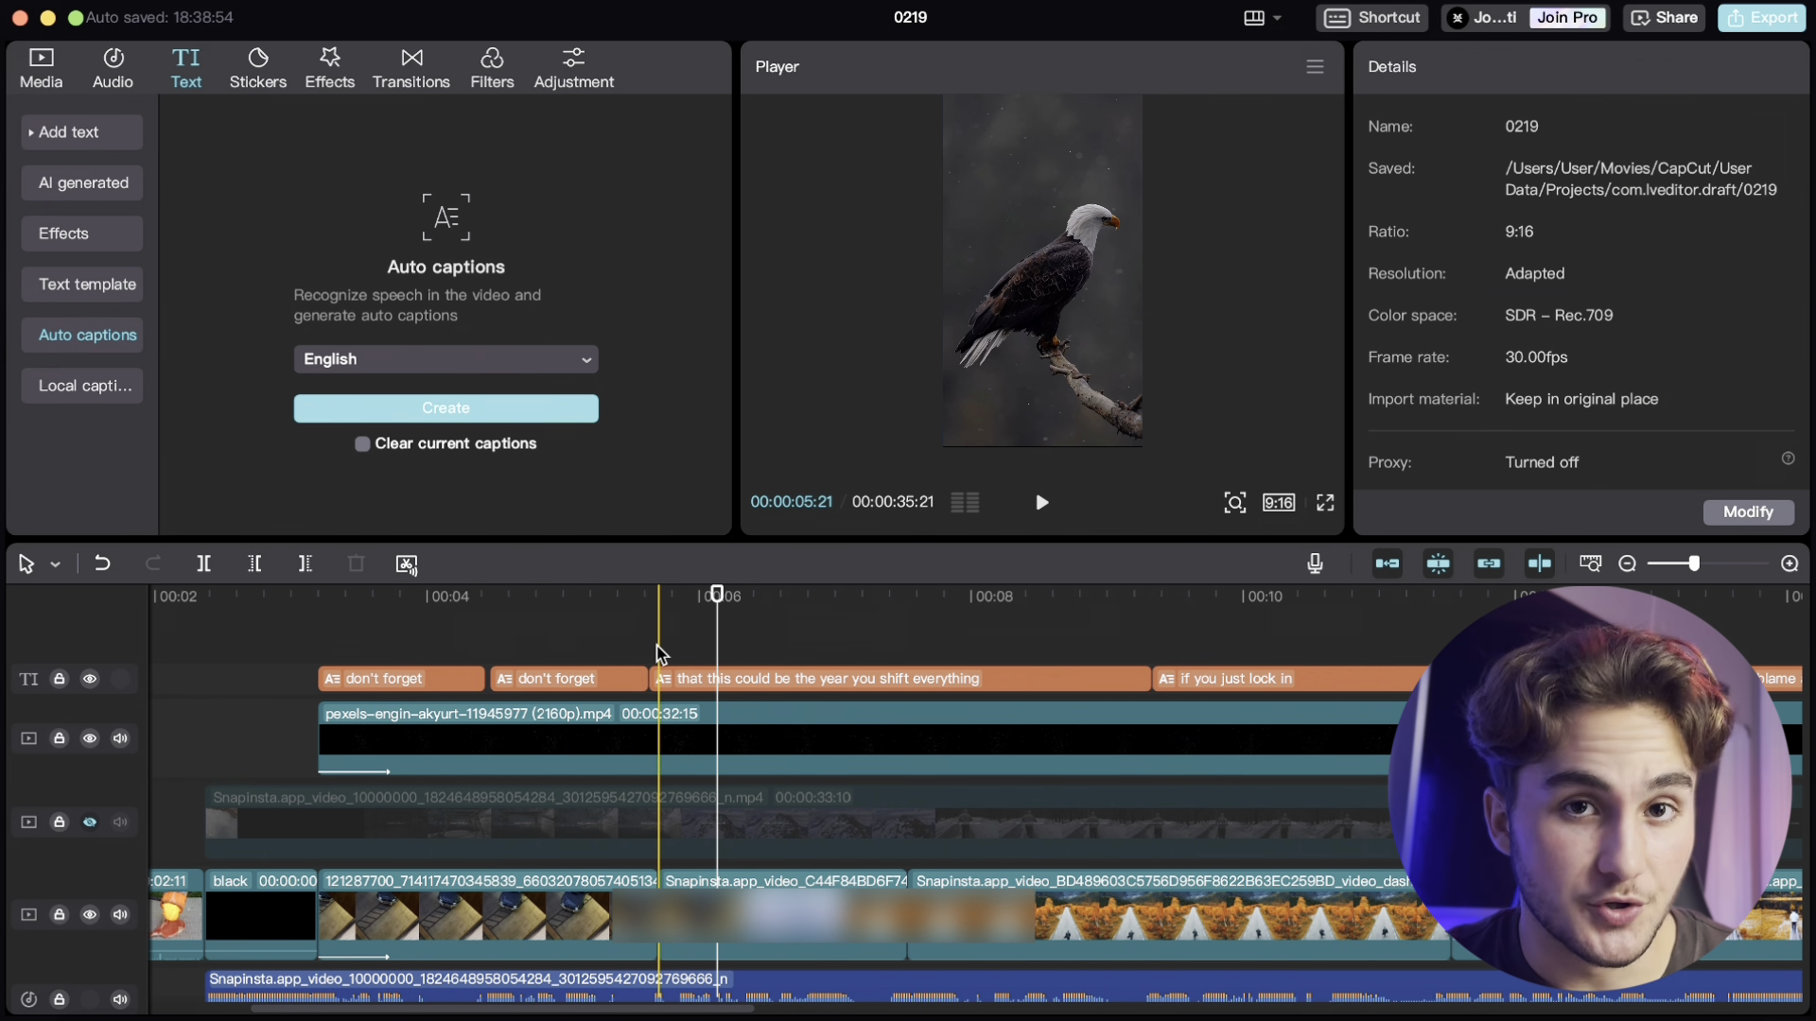
scroll(707, 653, "up", 2)
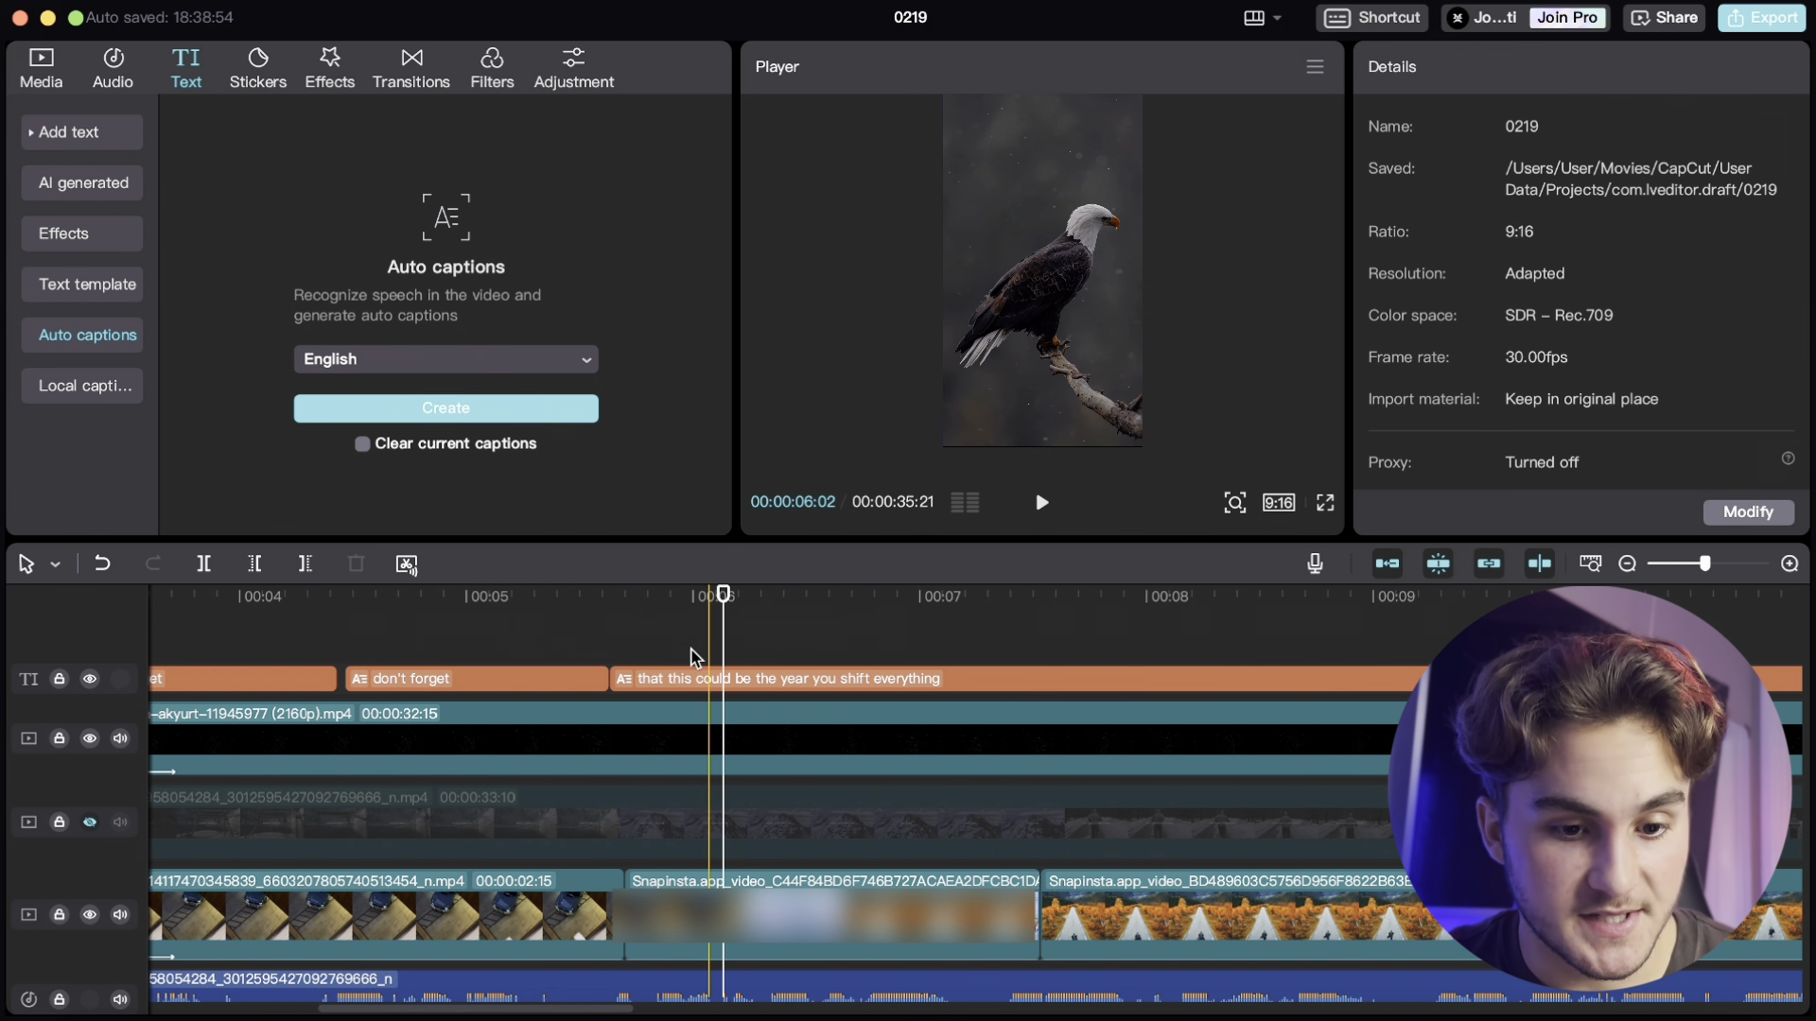
left_click(629, 657)
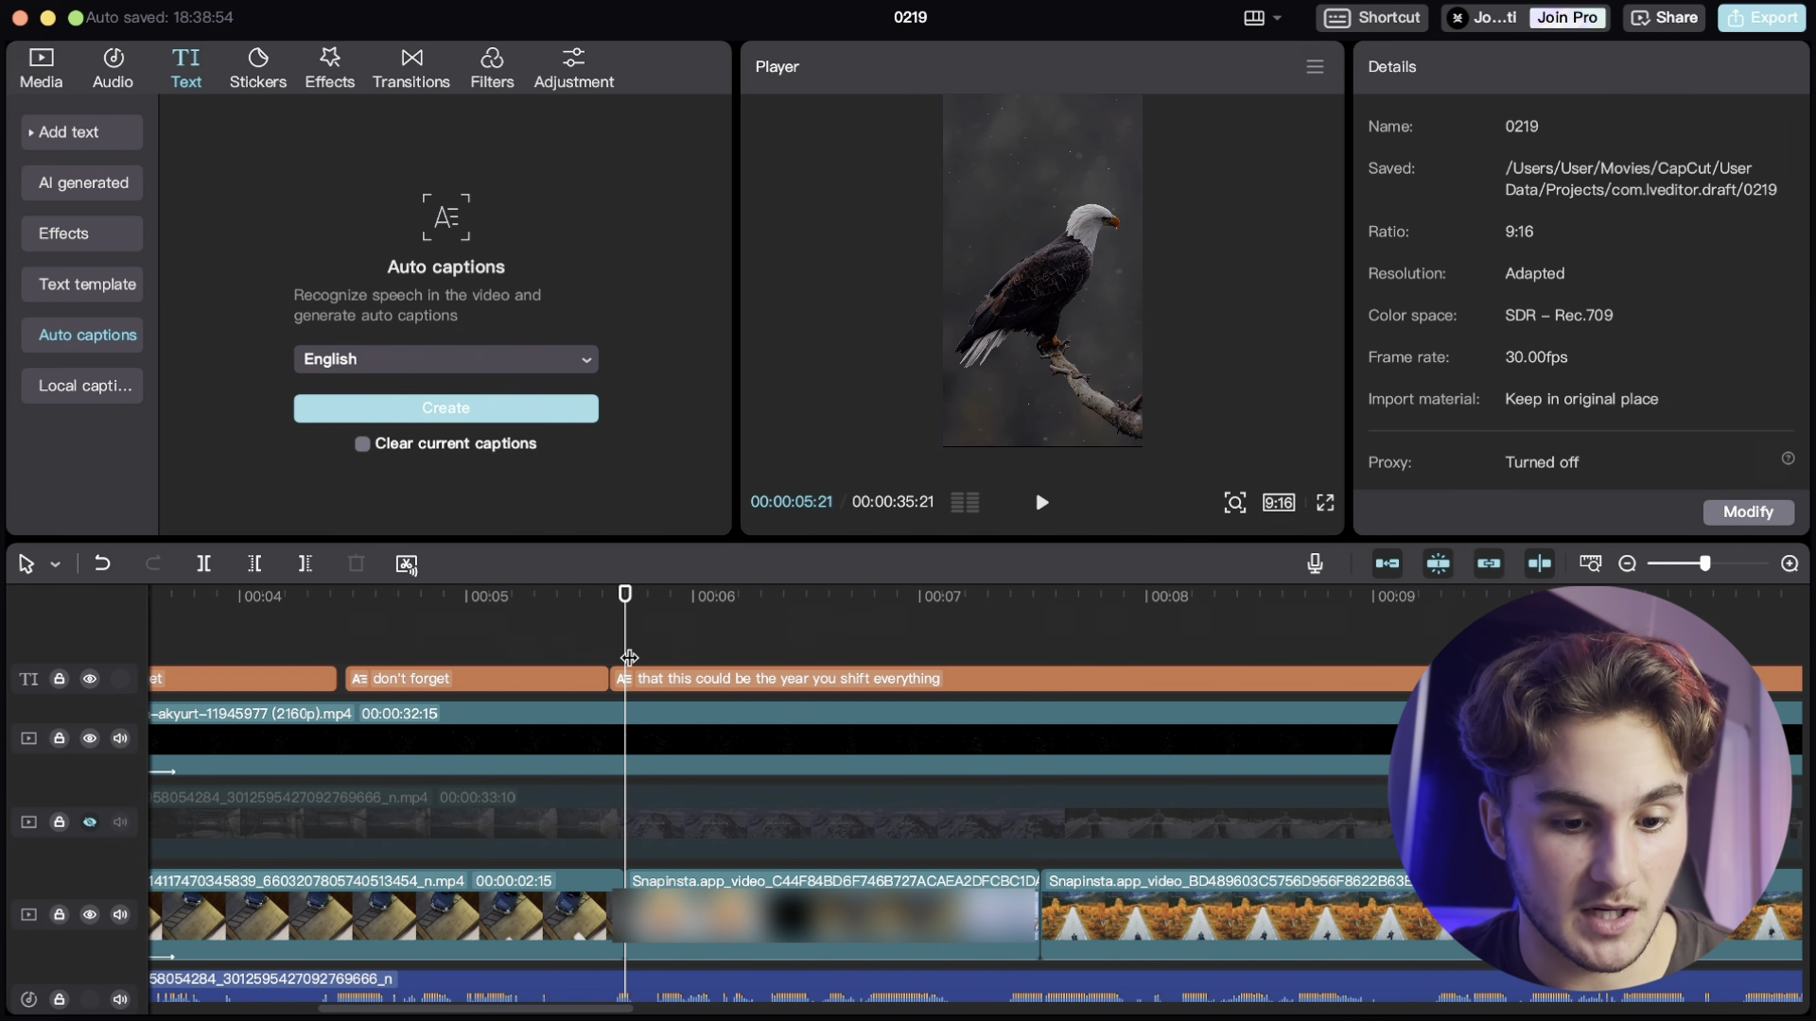
left_click(631, 679)
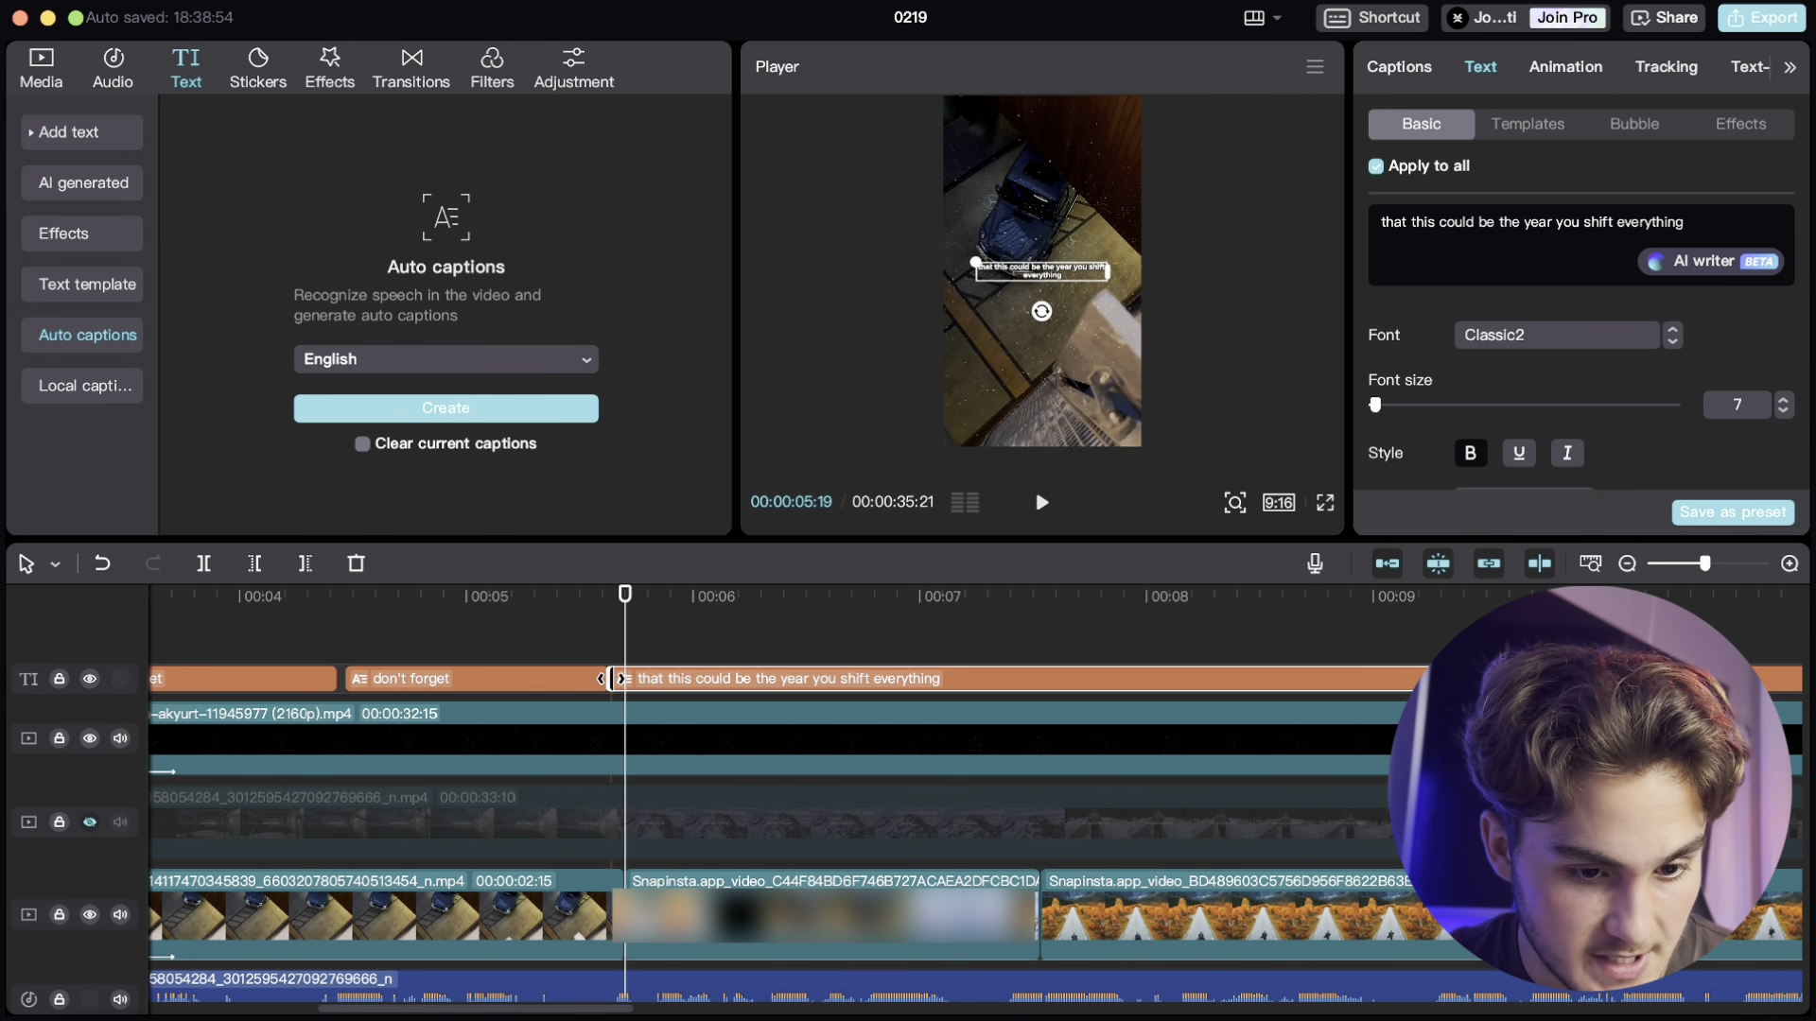
left_click(610, 680)
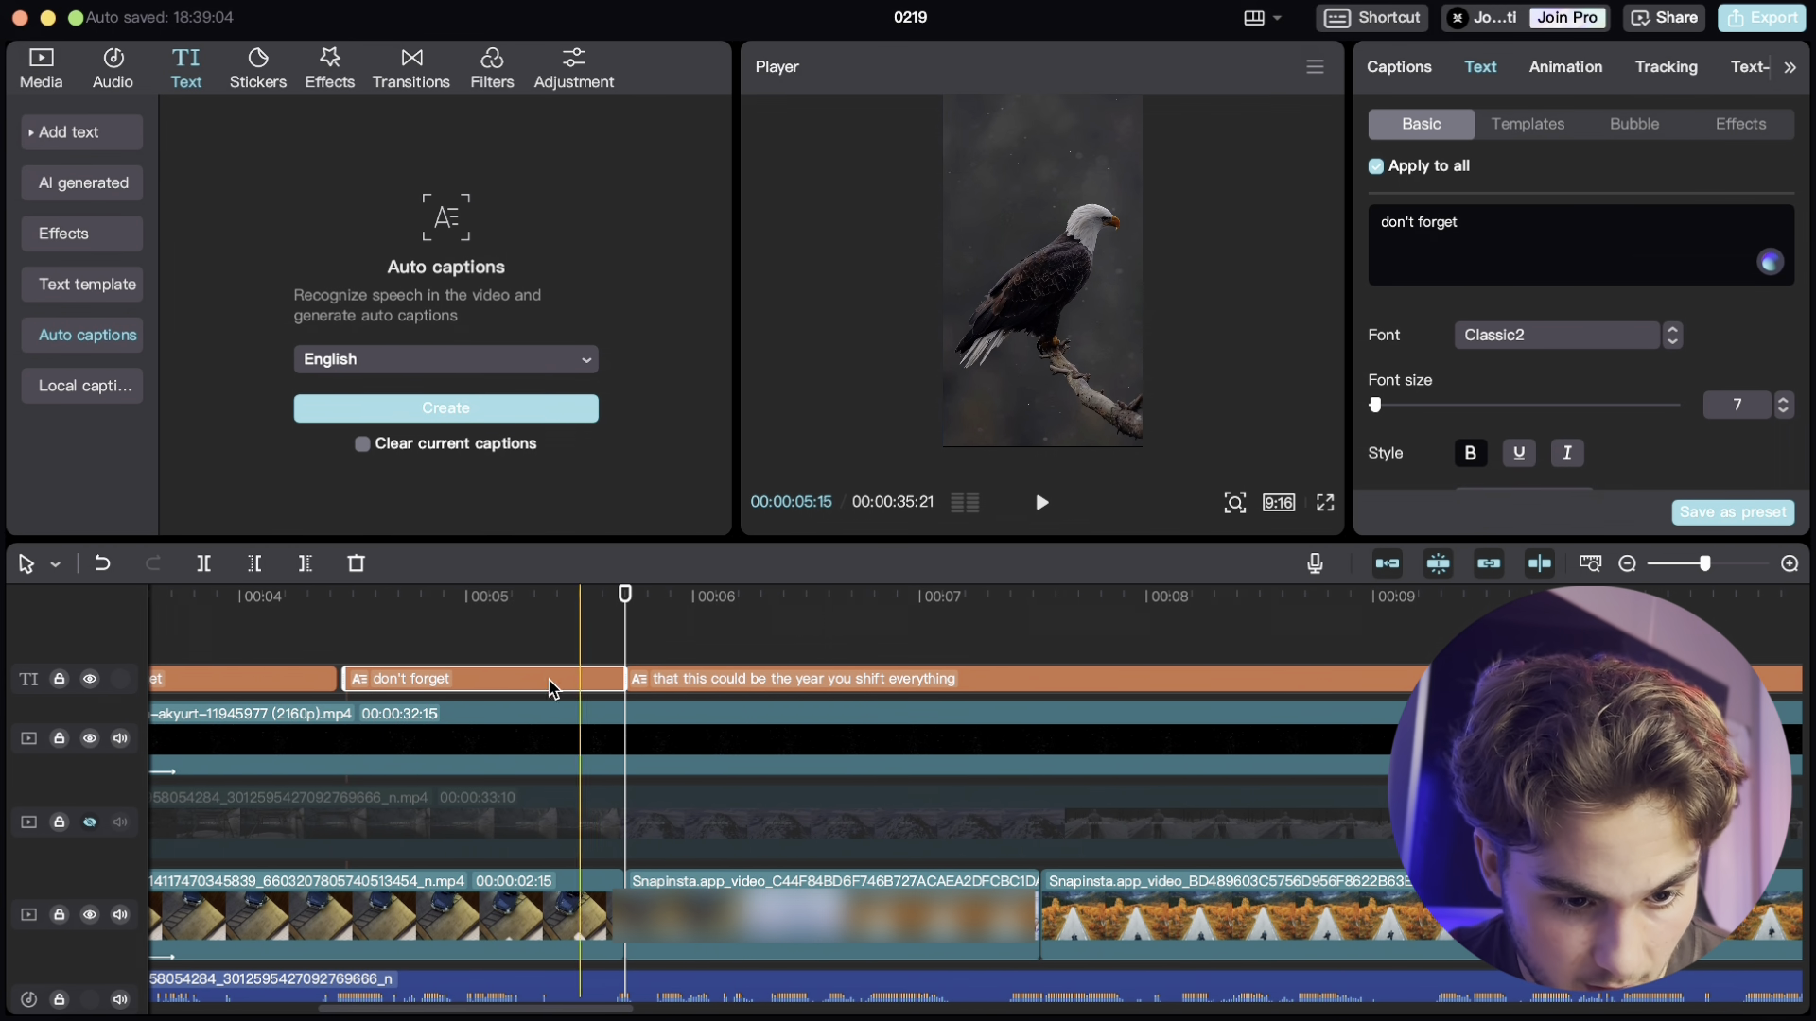
left_click_drag(335, 688, 436, 681)
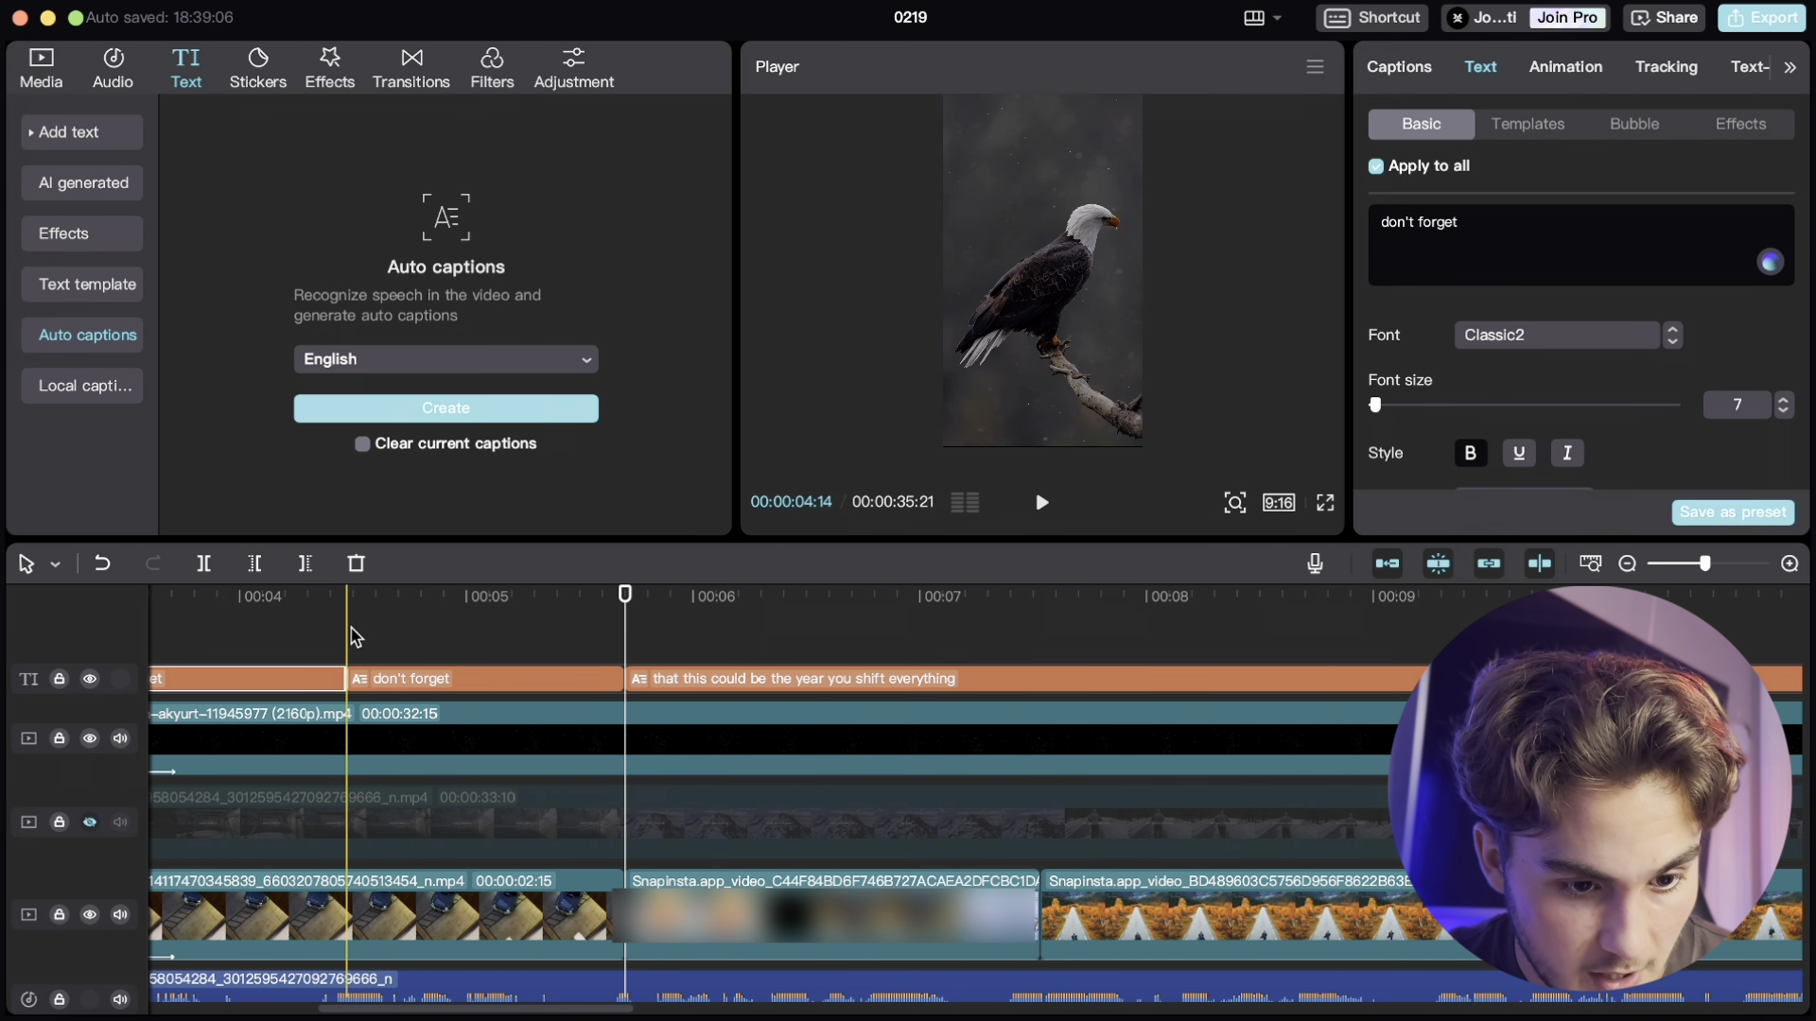
- Split the 'that this could be the year you shift everything' caption after 'year' into two captions
left_click(352, 635)
scroll(365, 628, "left", 5)
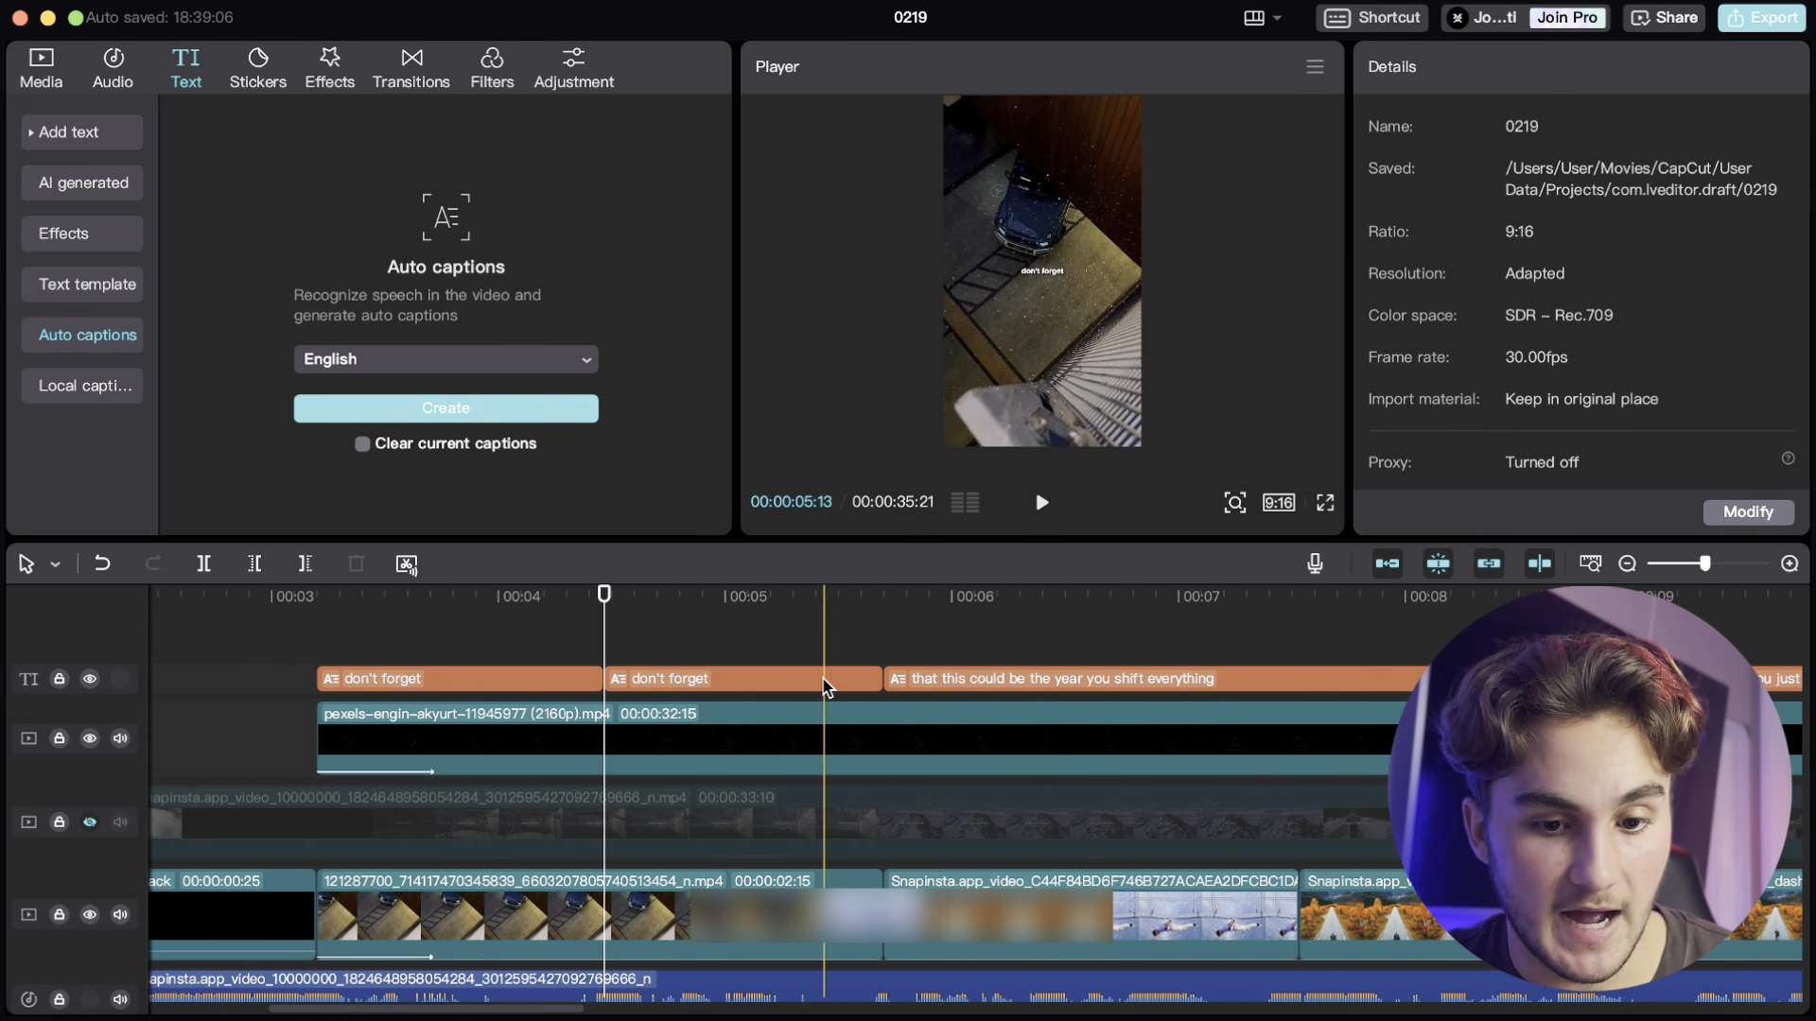
left_click(866, 611)
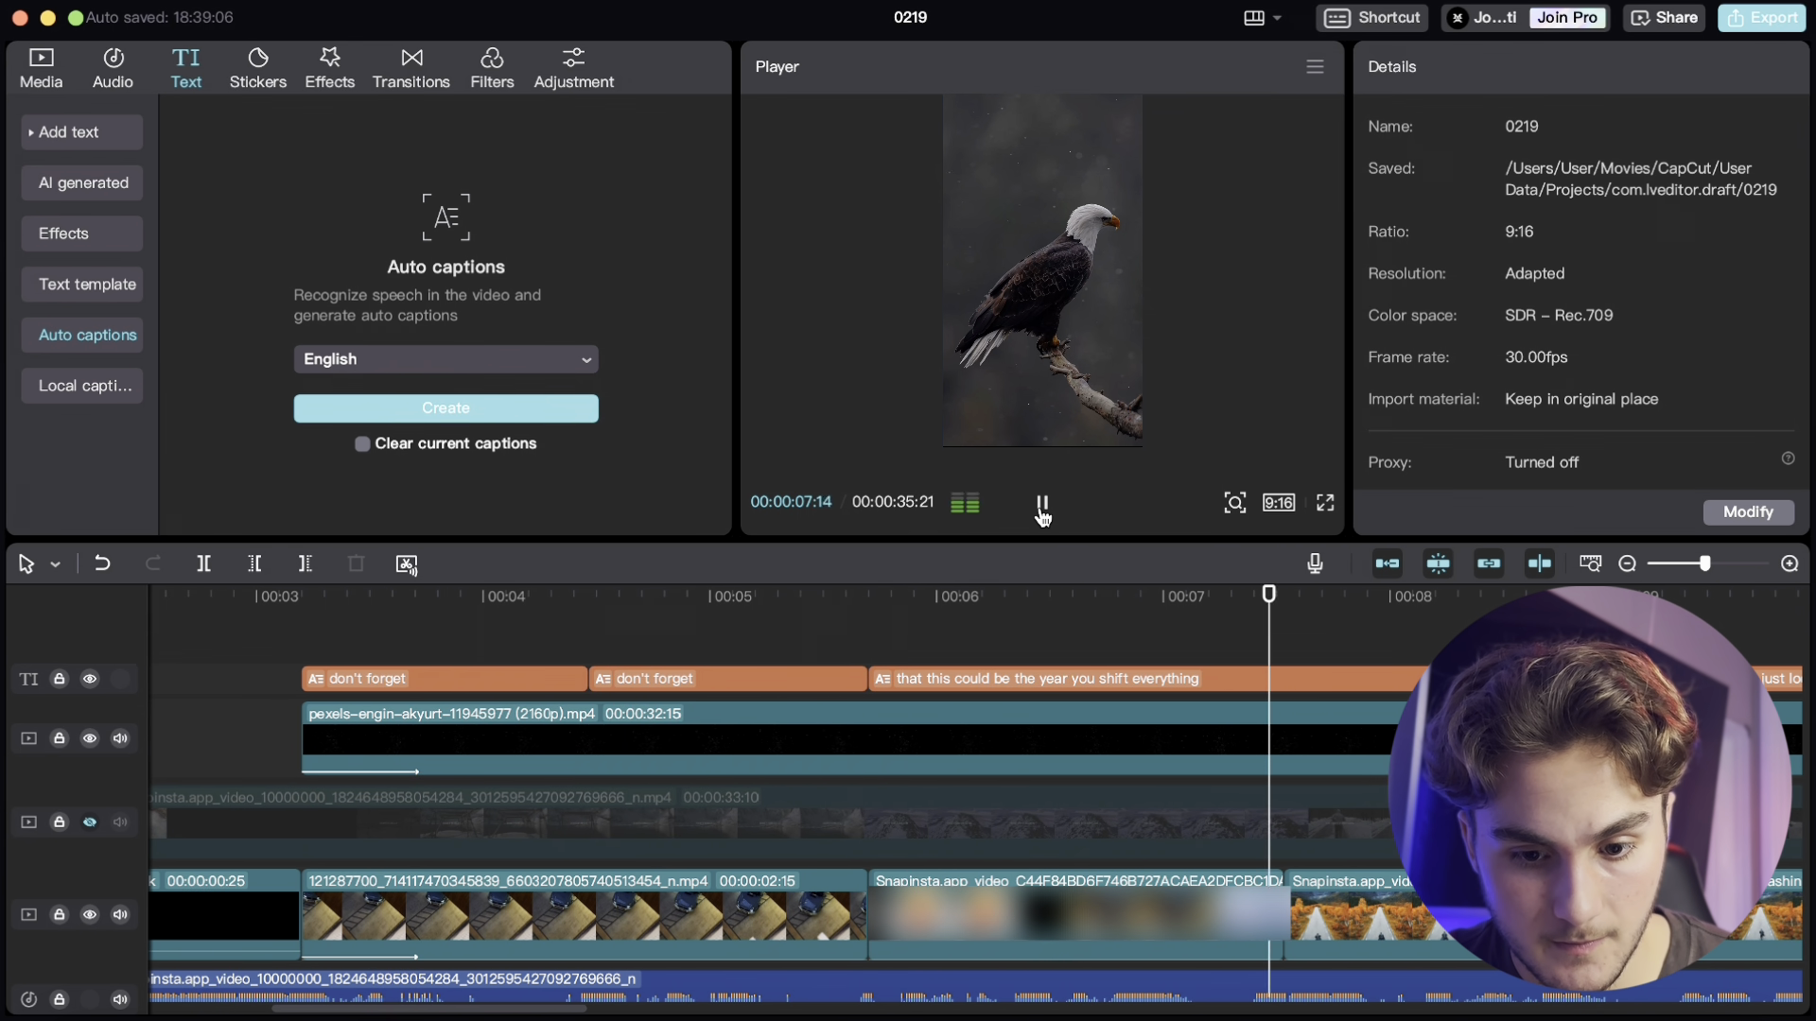
left_click(1042, 504)
left_click(1259, 677)
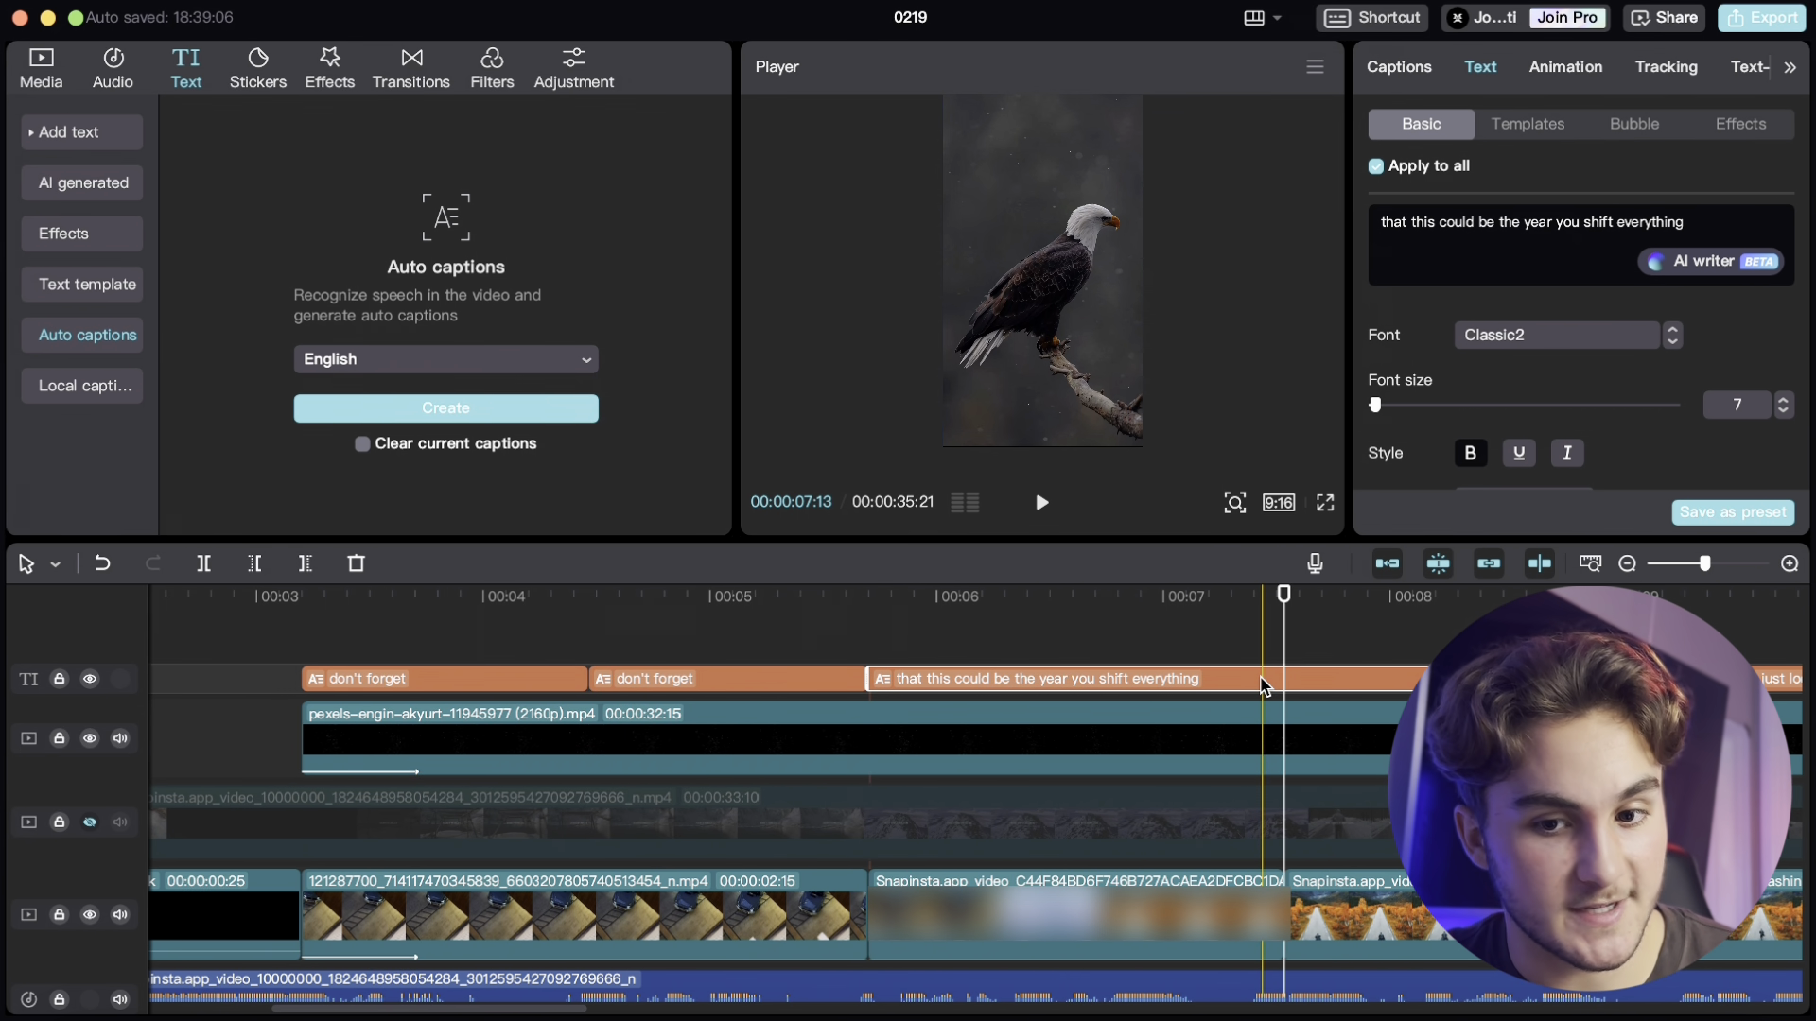
left_click(1416, 68)
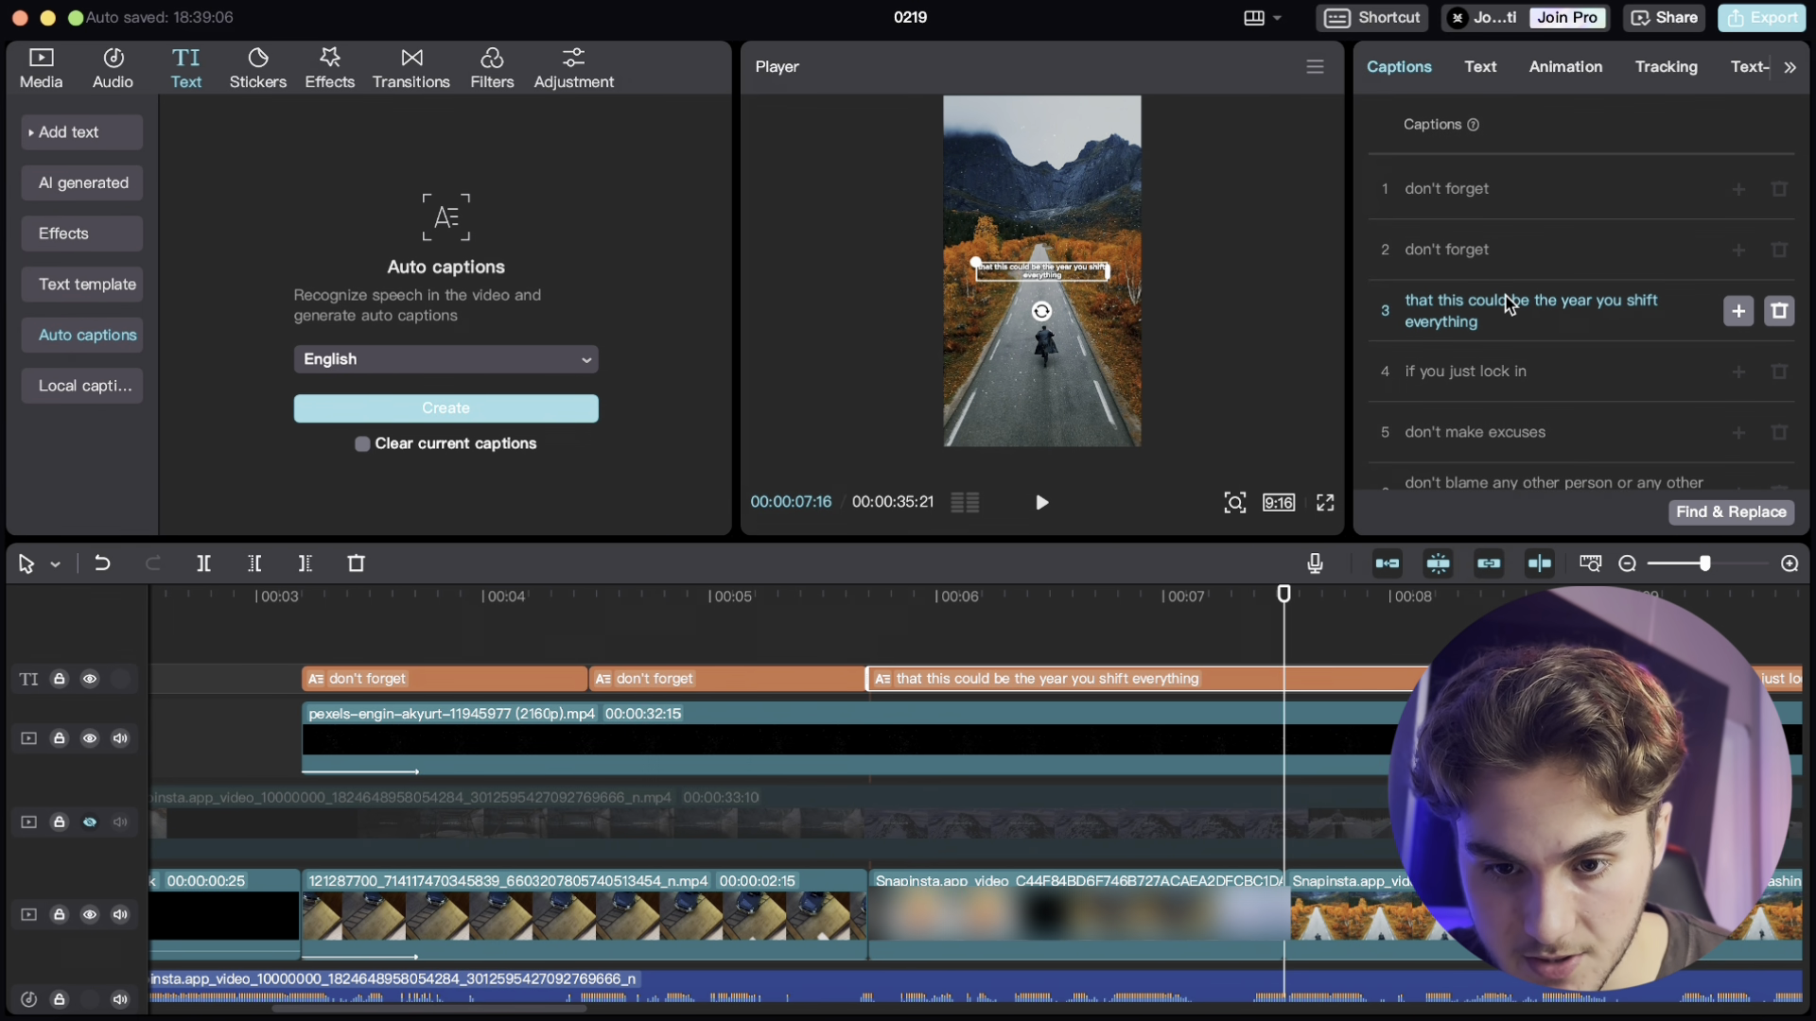
left_click(1595, 304)
key("Return")
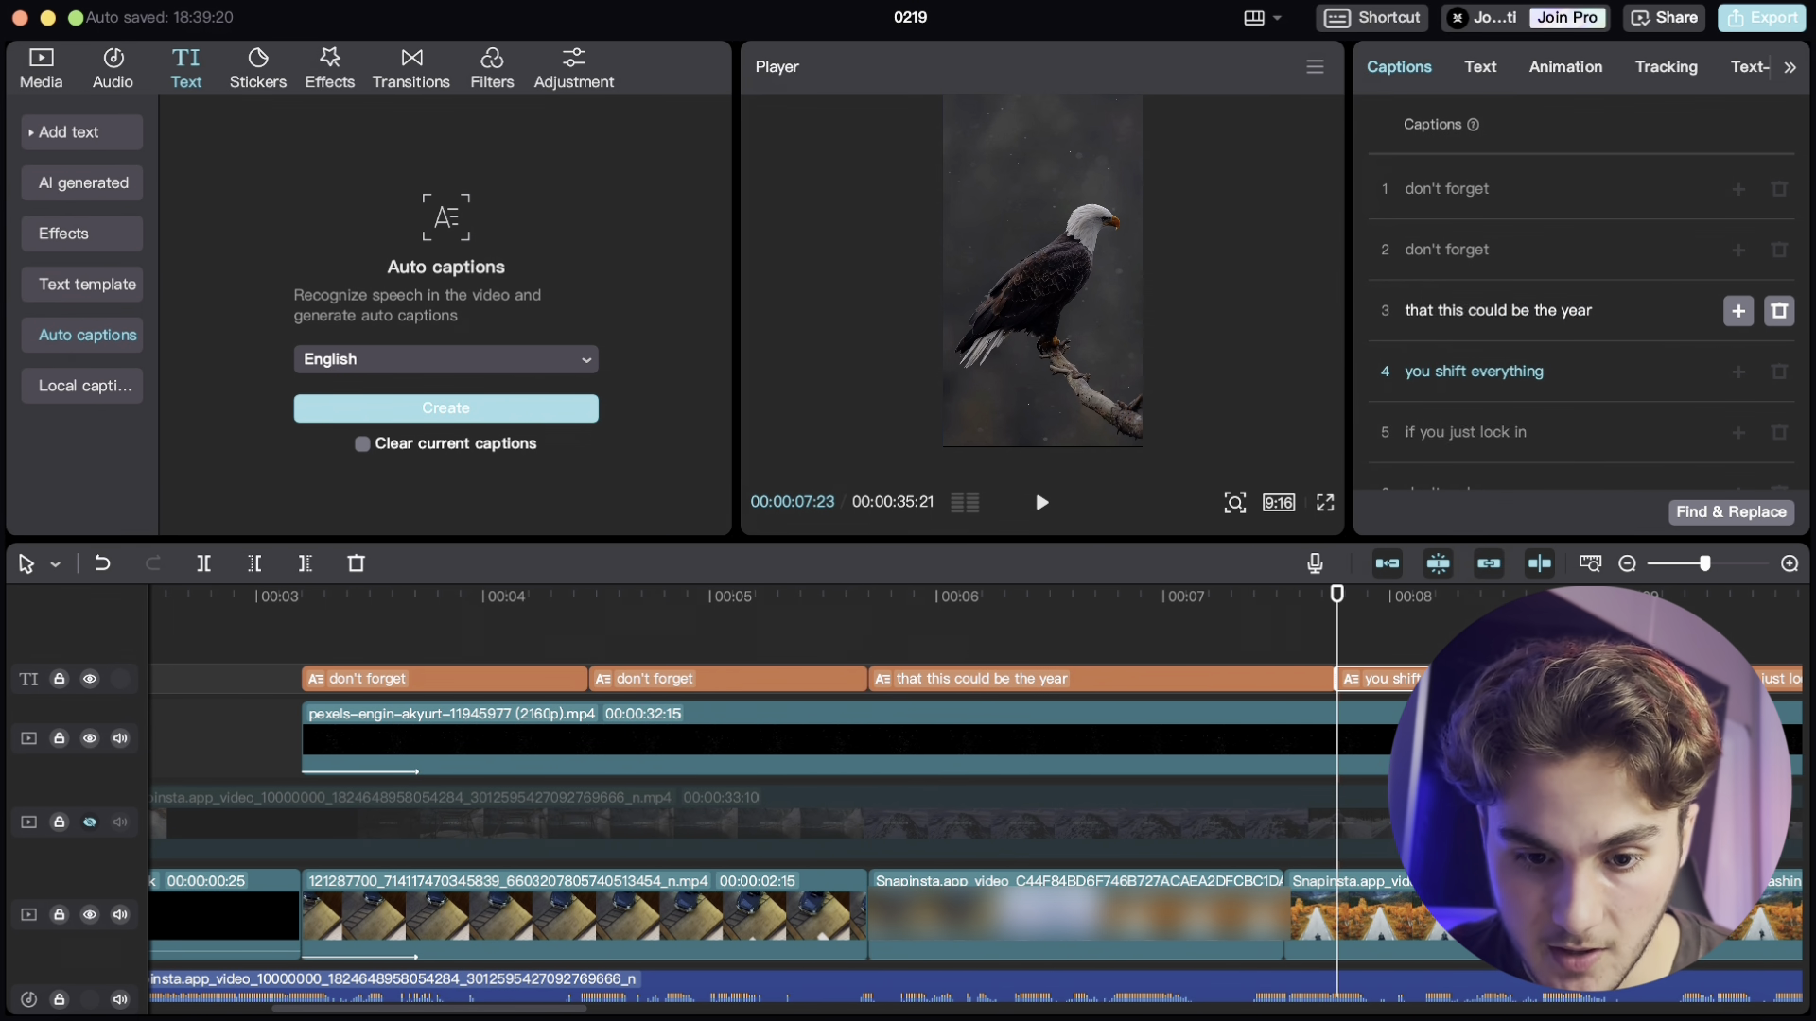
- Trim the end of the 'that this could be the year' caption and play back that section
left_click(1316, 681)
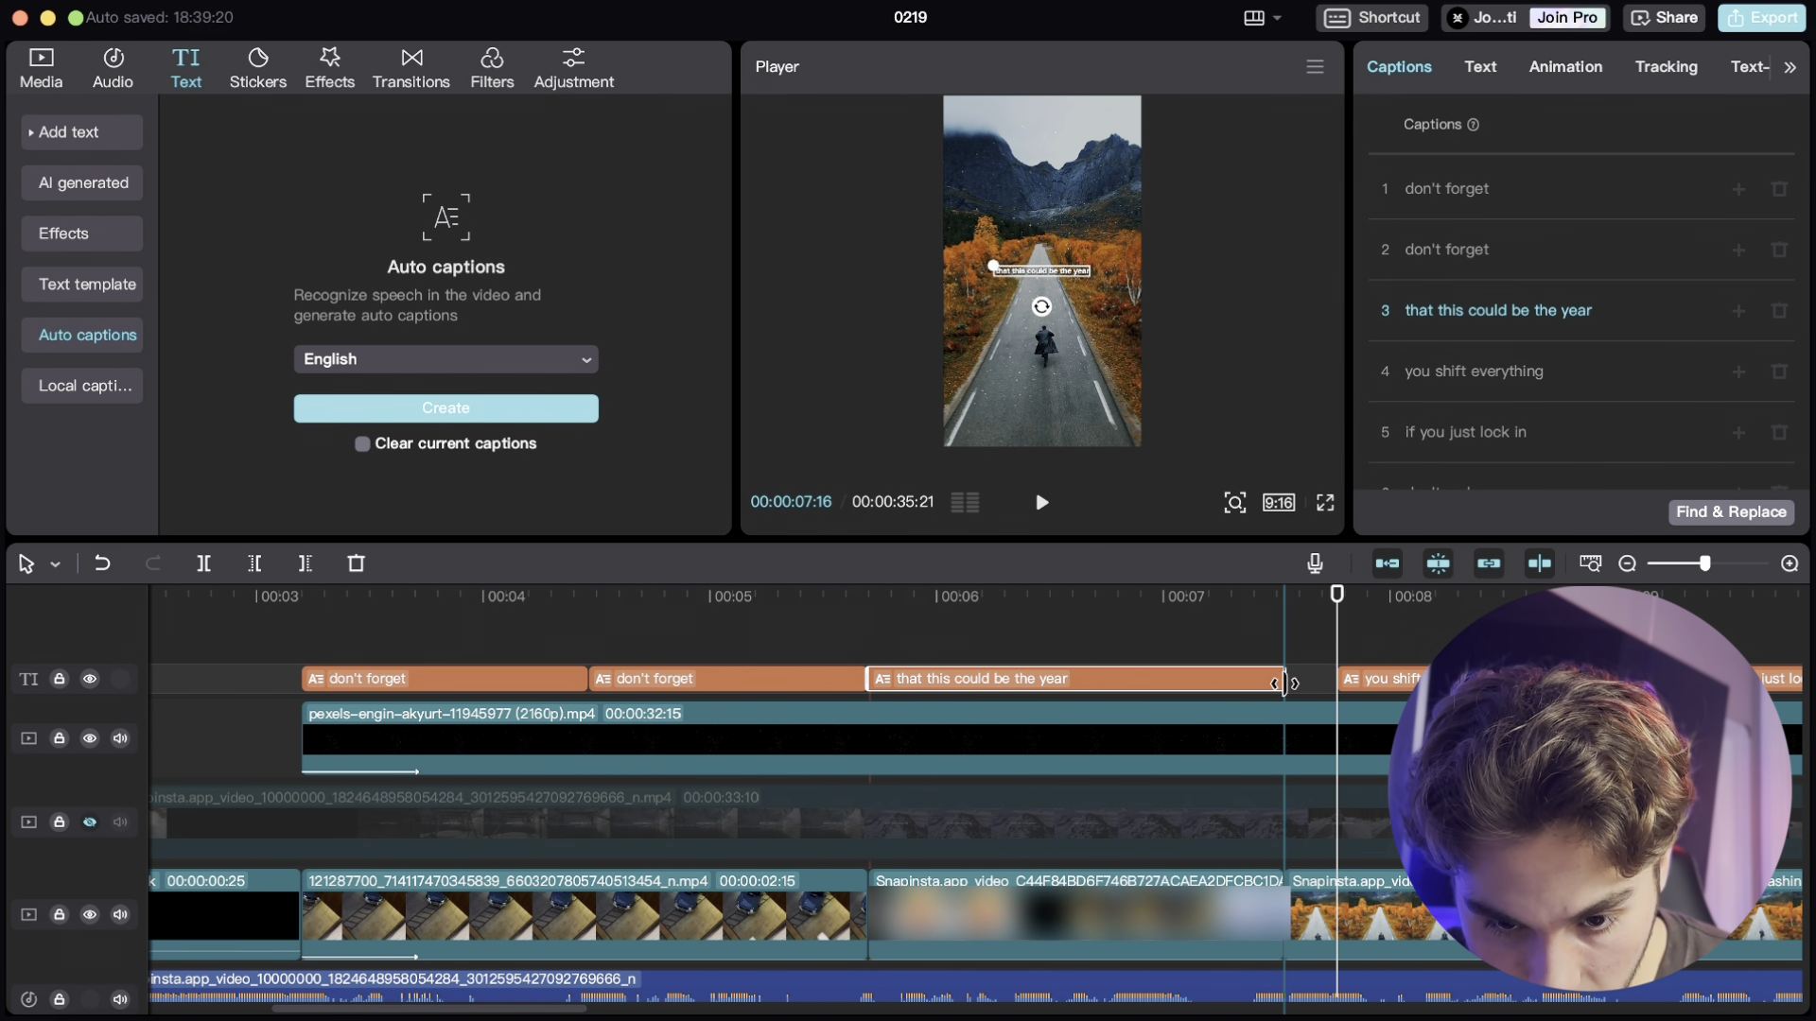
left_click_drag(1284, 683, 1285, 685)
left_click(1147, 617)
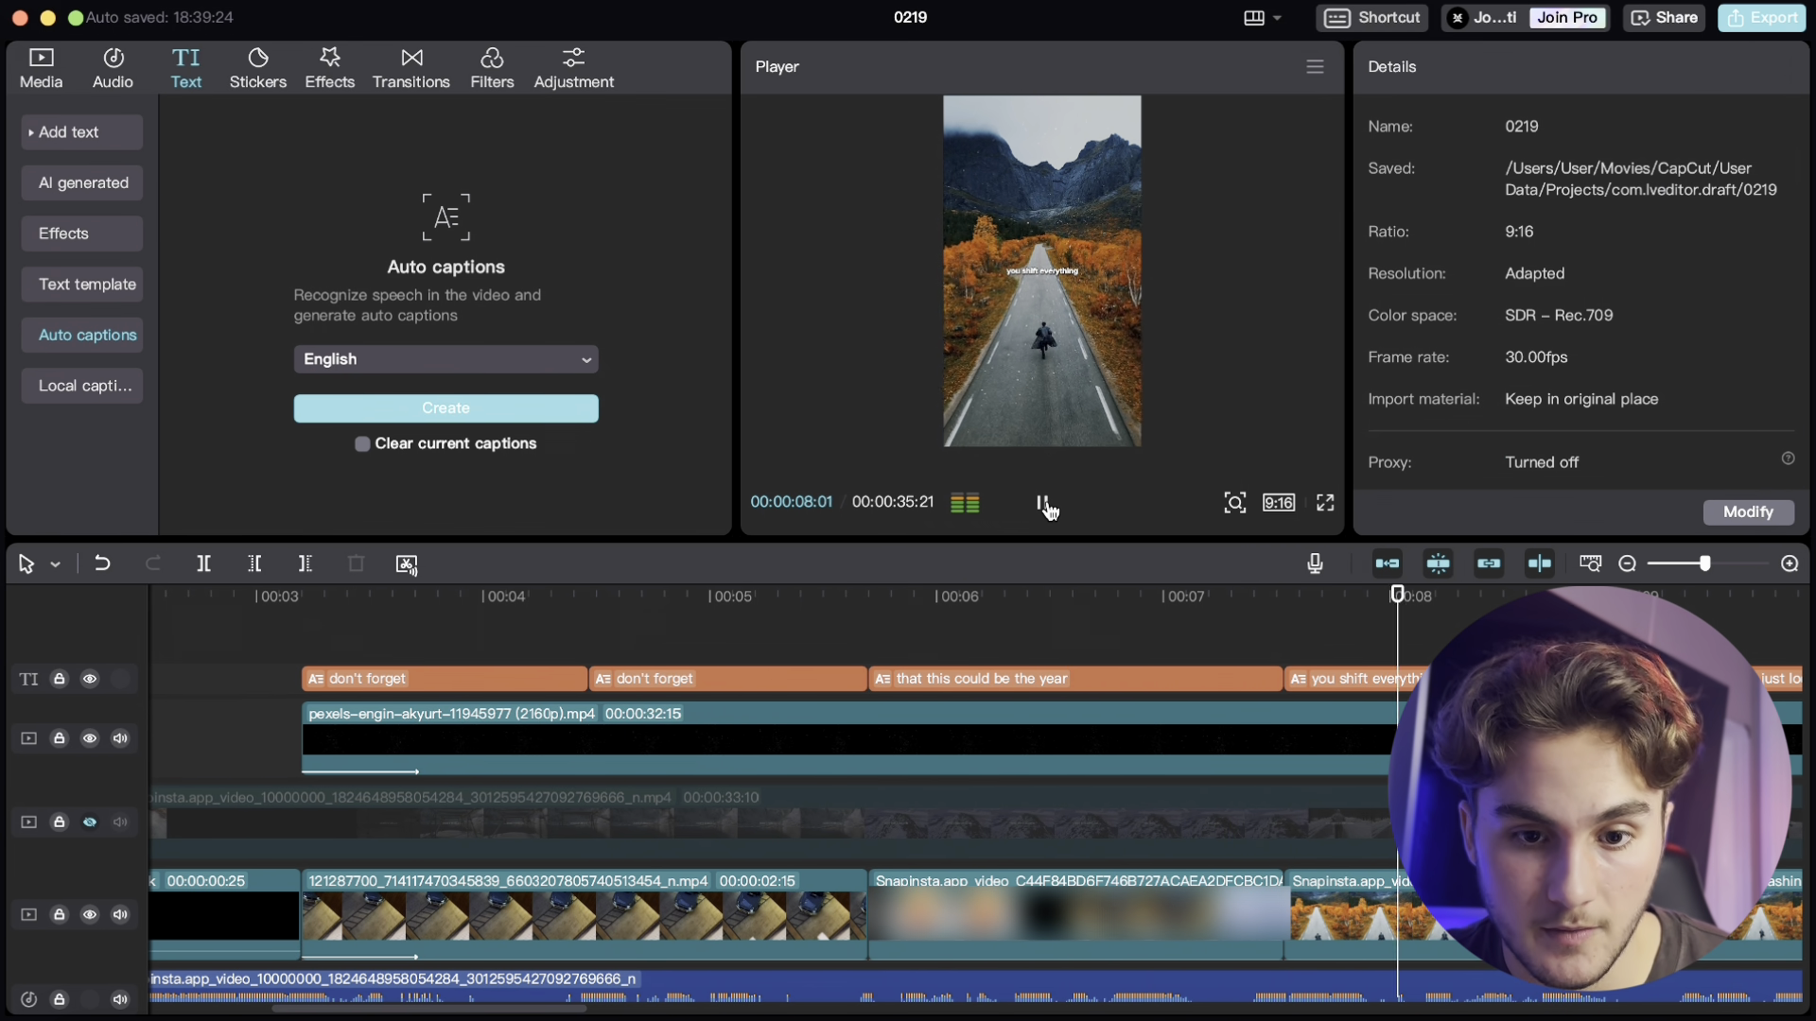
scroll(1200, 662, "down", 3)
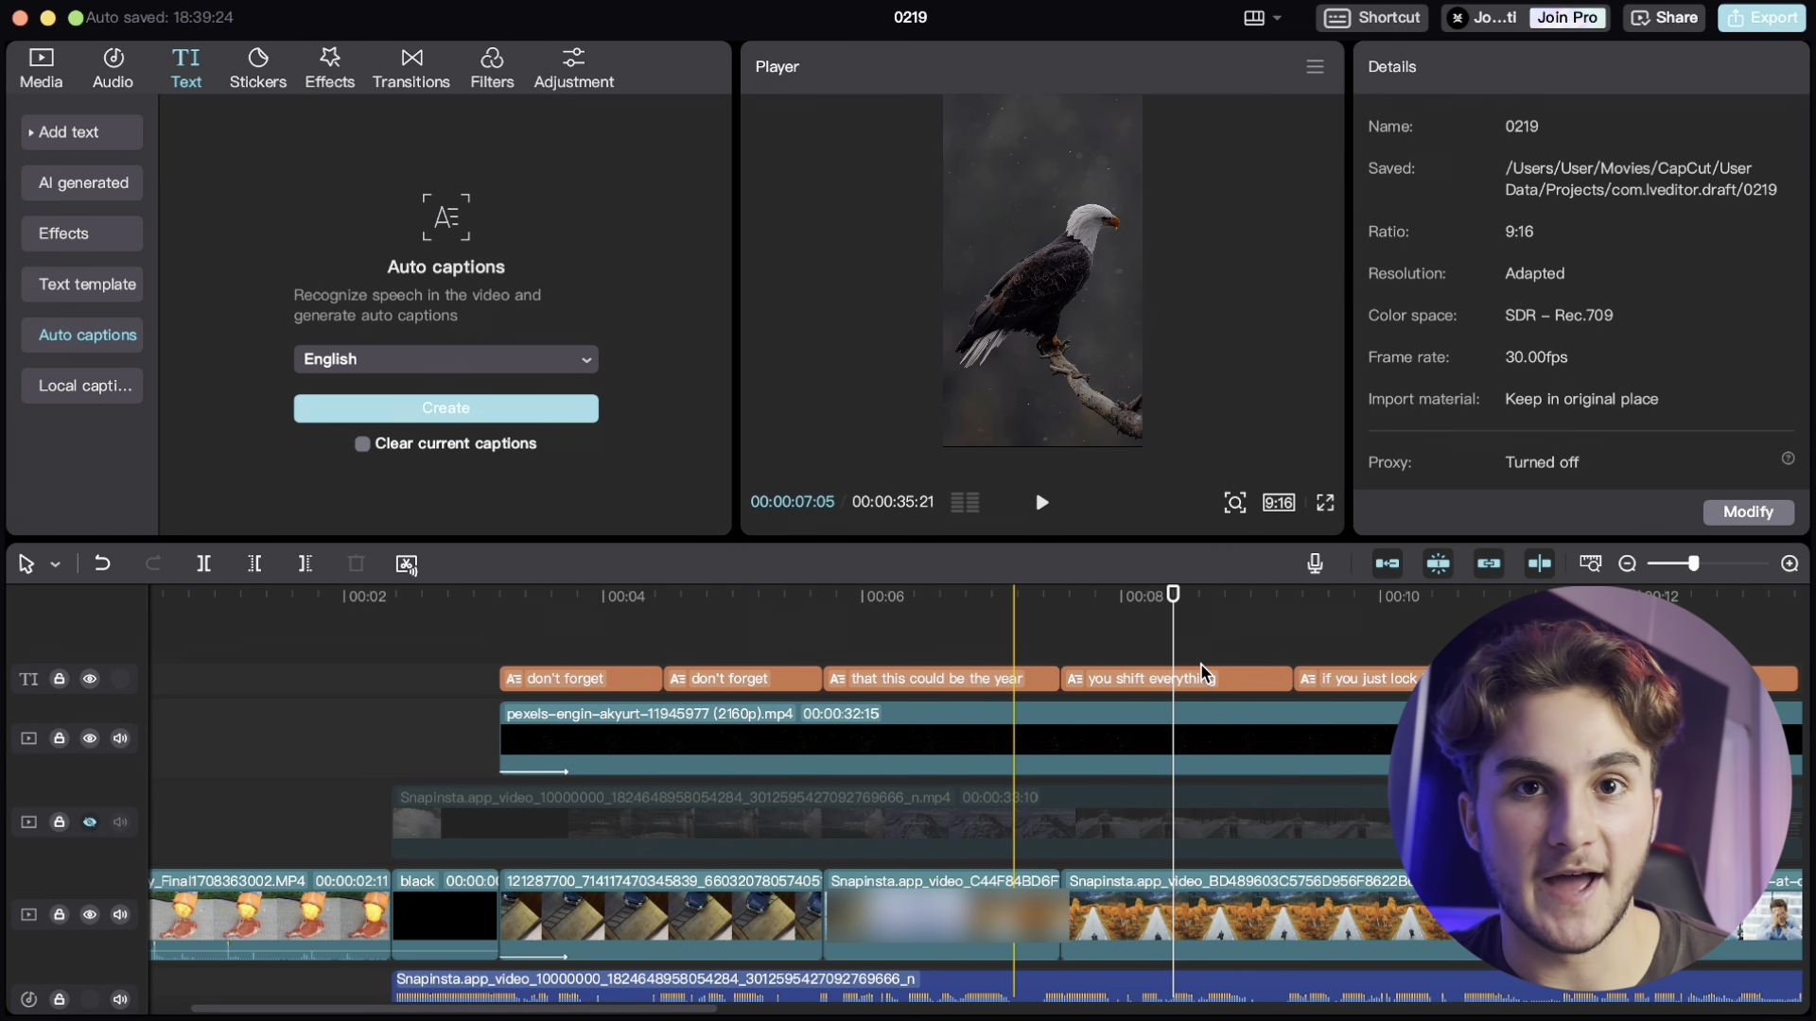
left_click(1201, 665)
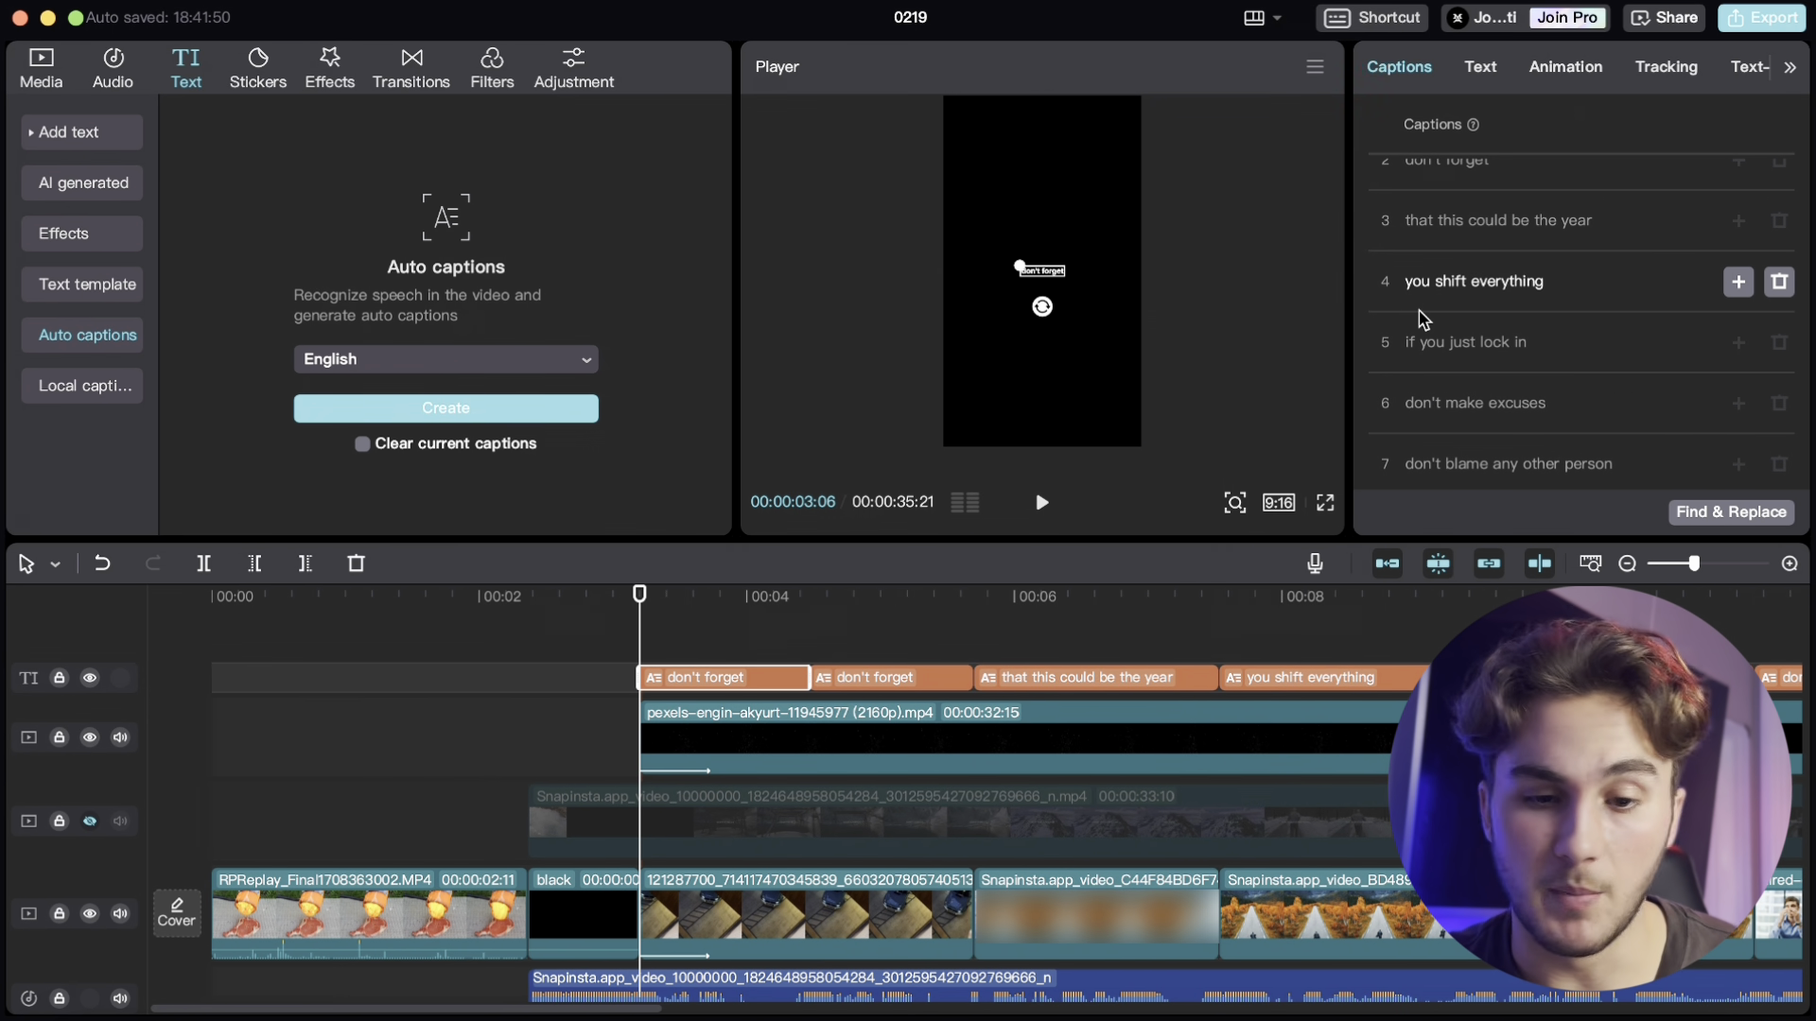
- Edit the second 'don't forget' caption to read 'don't forget...'
scroll(1289, 799, "down", 5)
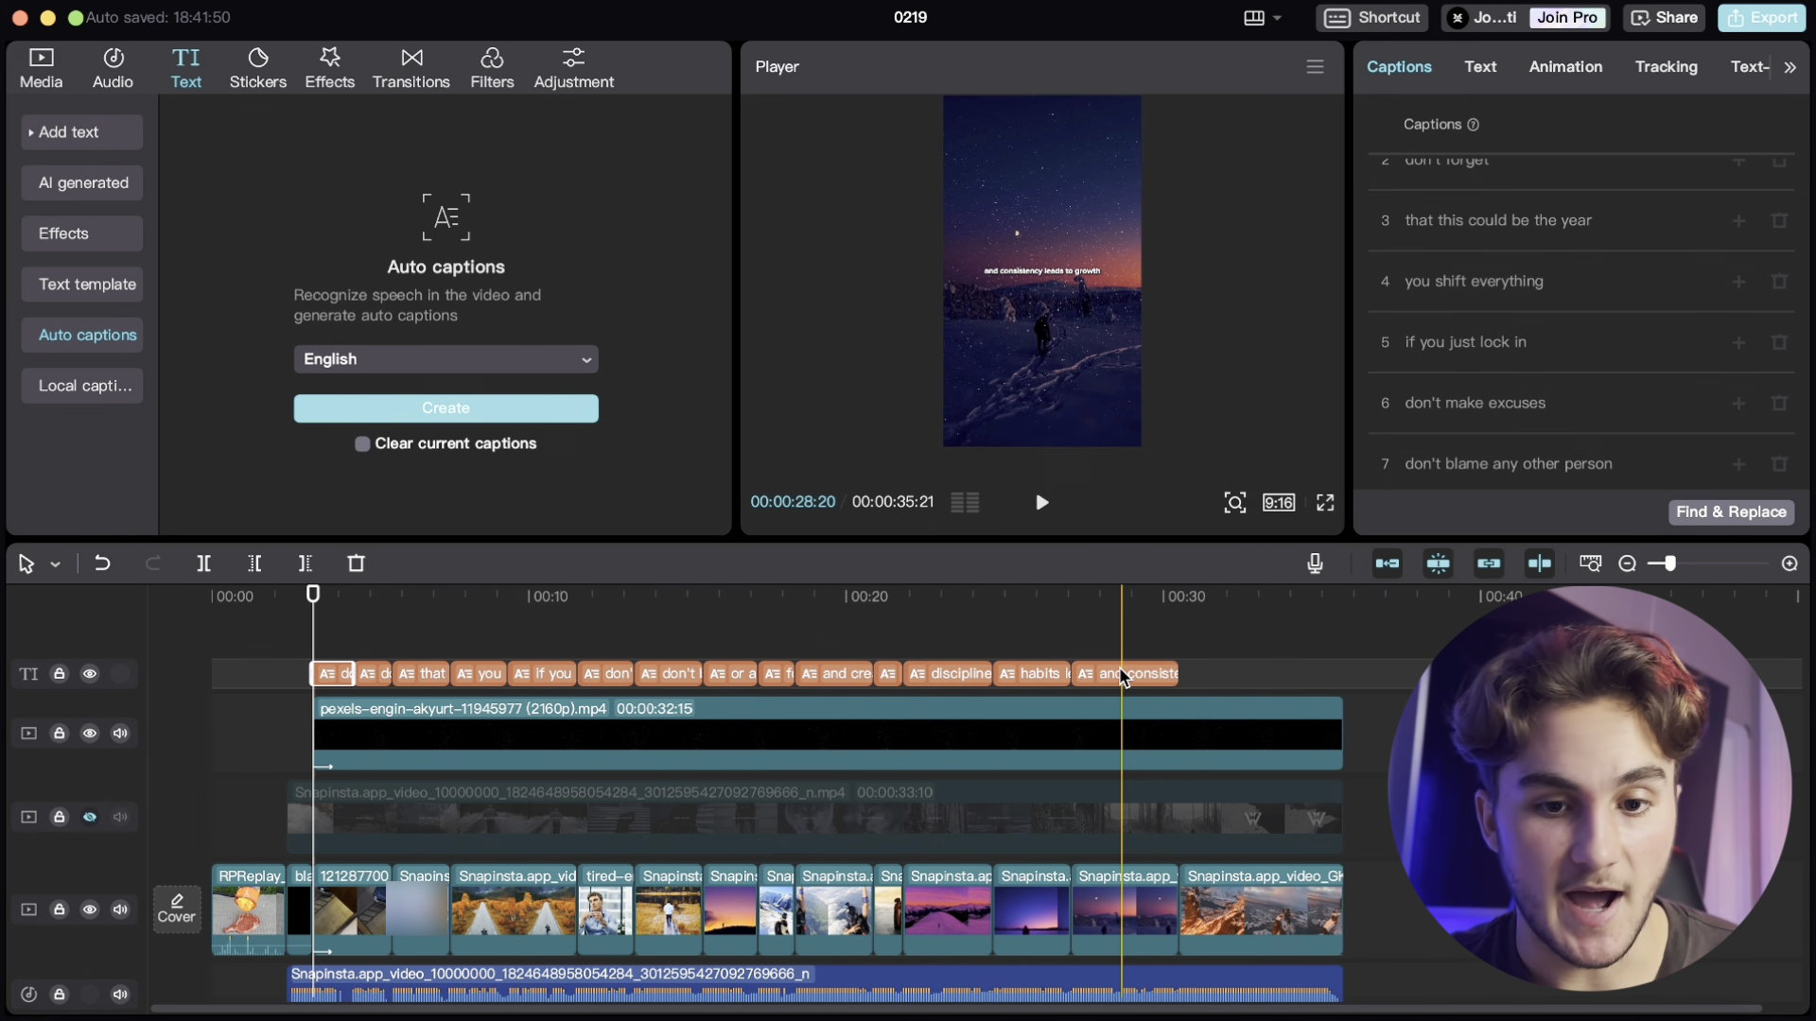
scroll(1120, 667, "up", 2)
scroll(927, 655, "left", 5)
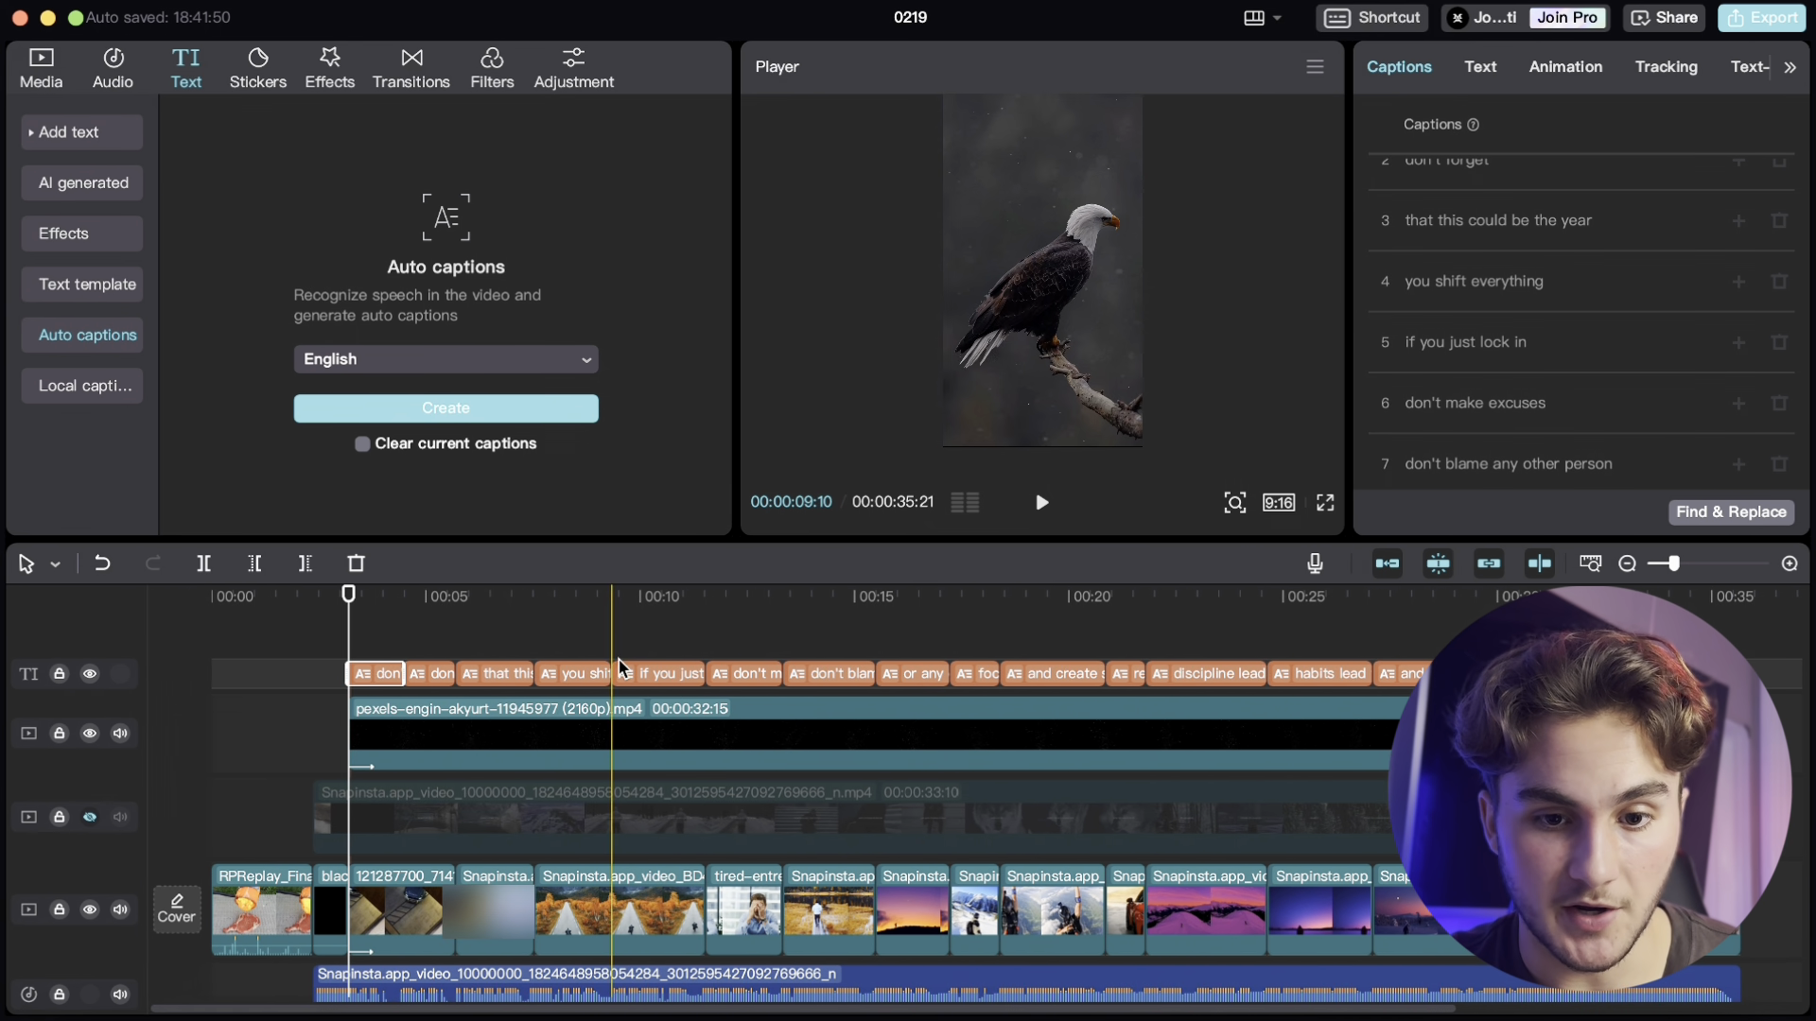
scroll(547, 655, "up", 3)
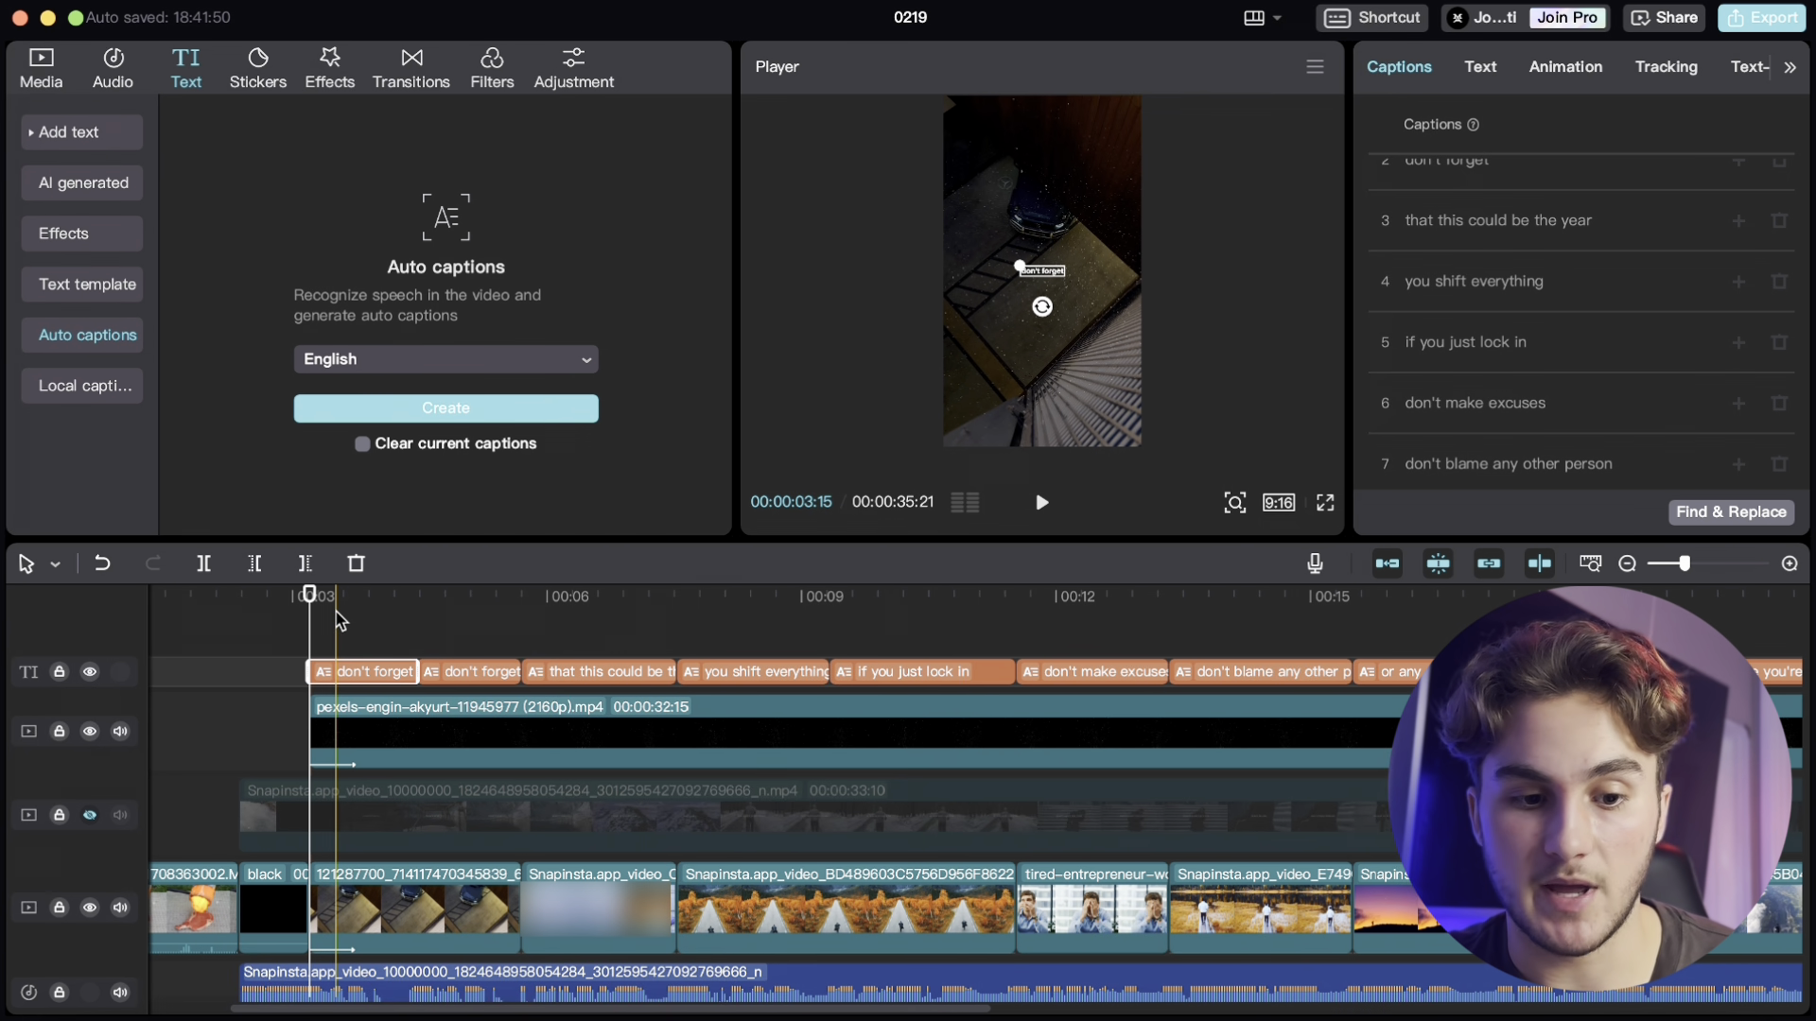
left_click(466, 673)
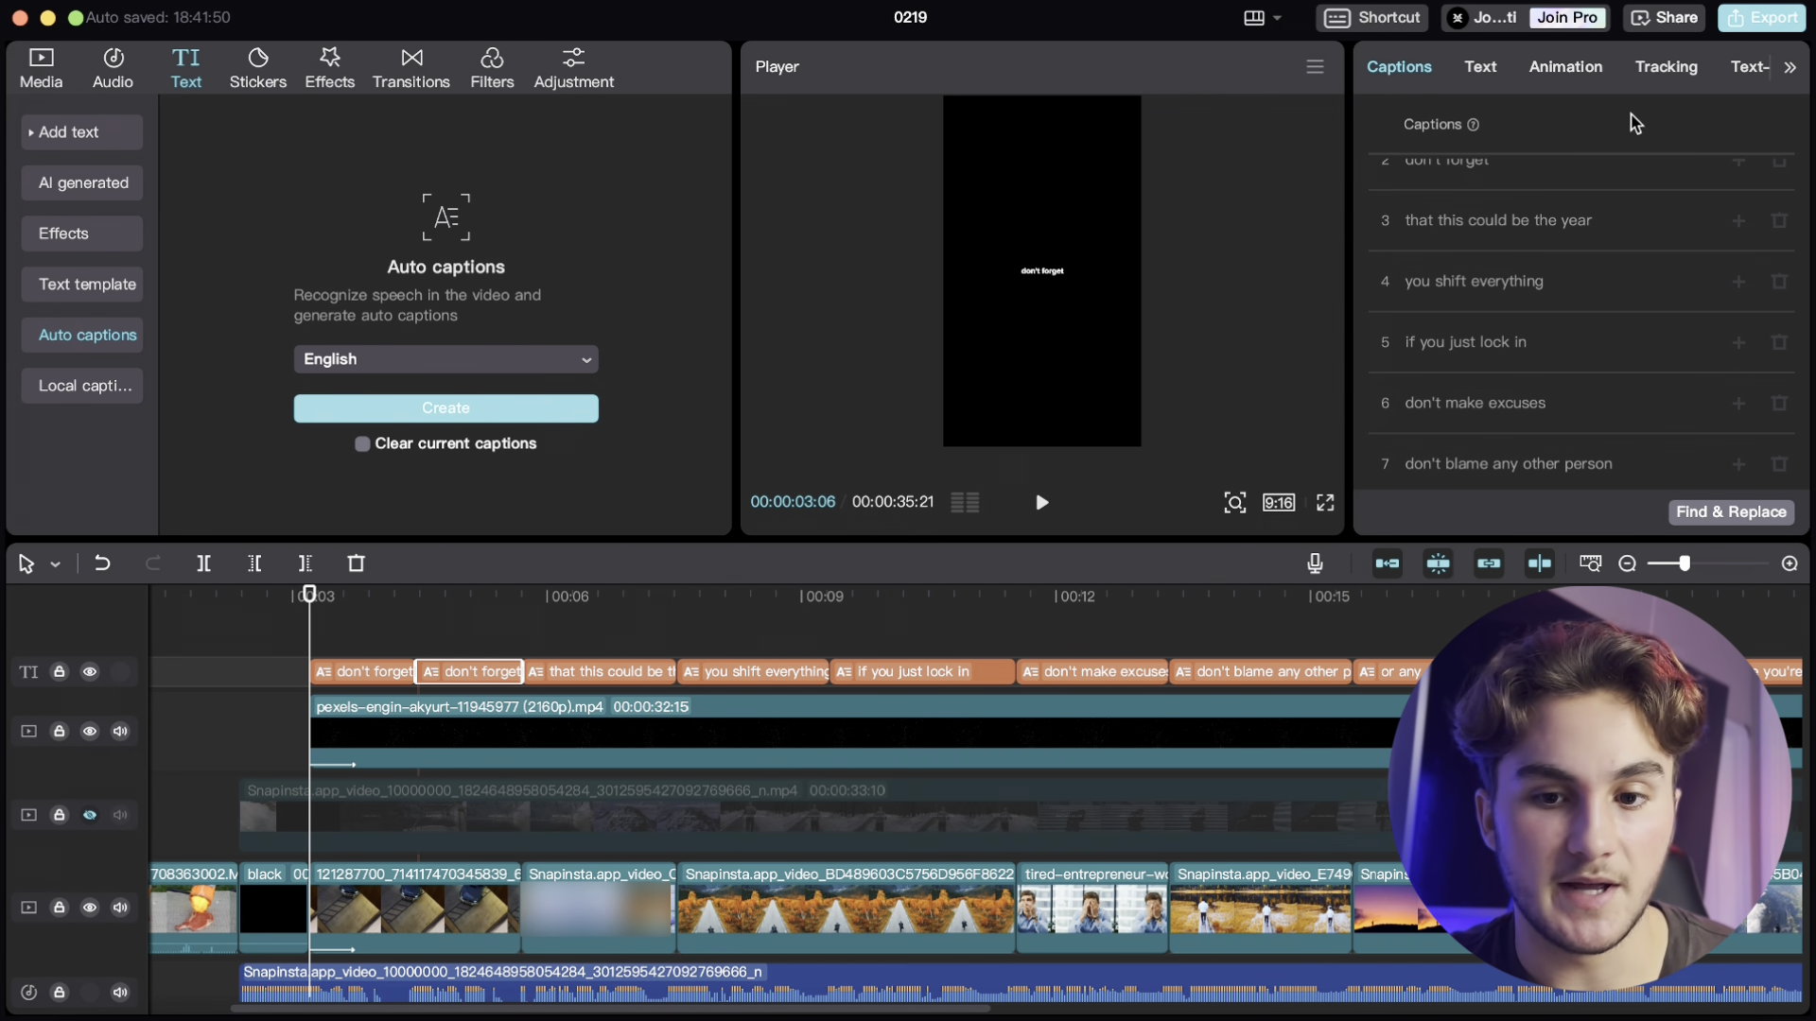
scroll(1578, 276, "up", 1)
left_click(1524, 258)
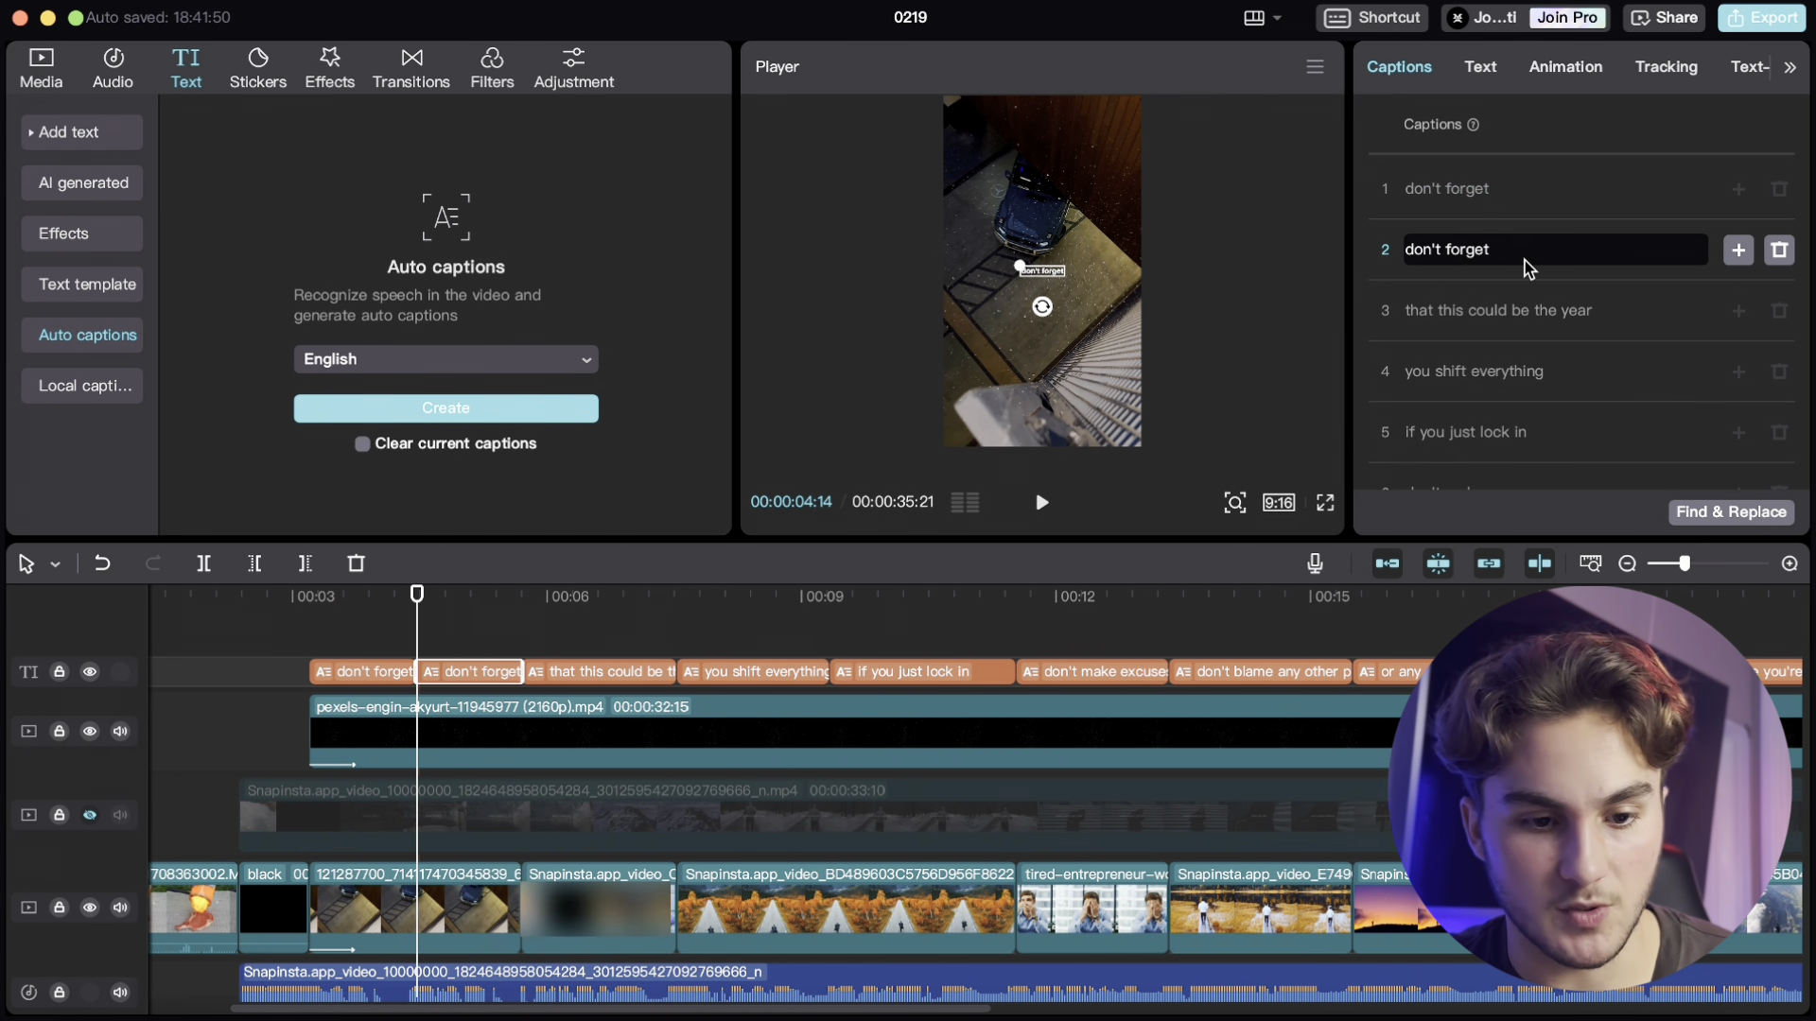
left_click(383, 615)
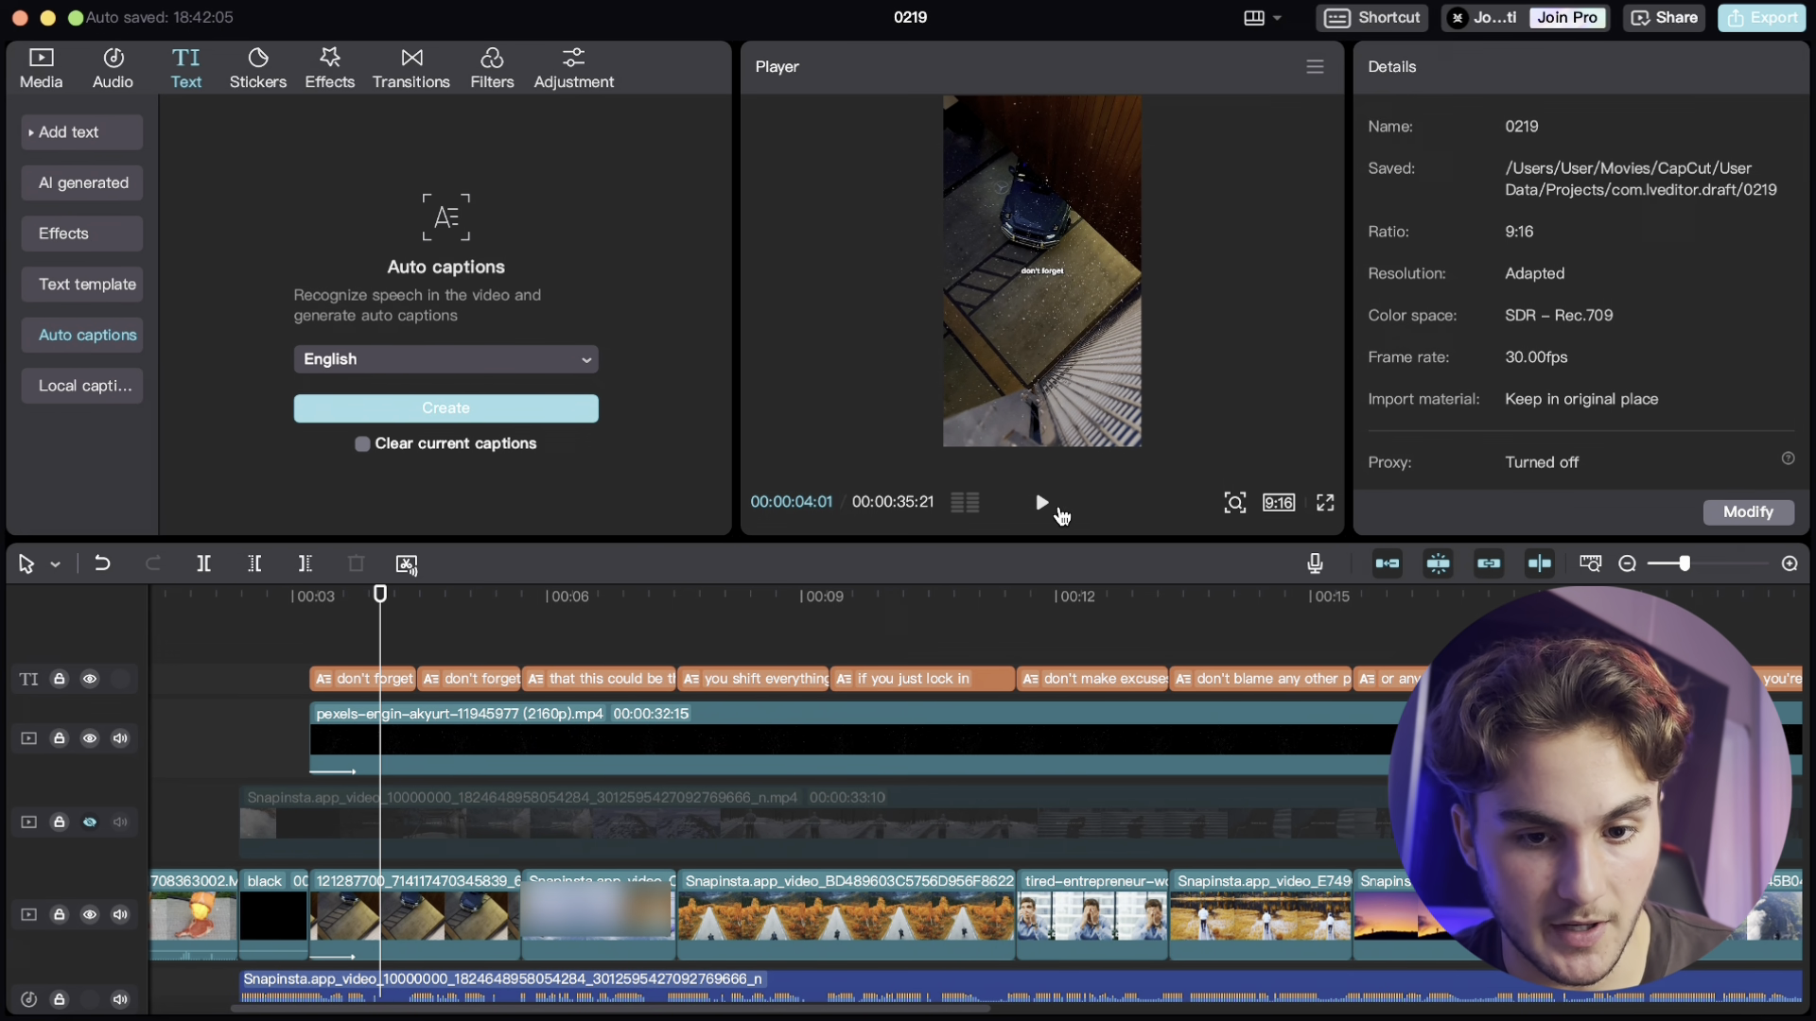
left_click(1042, 503)
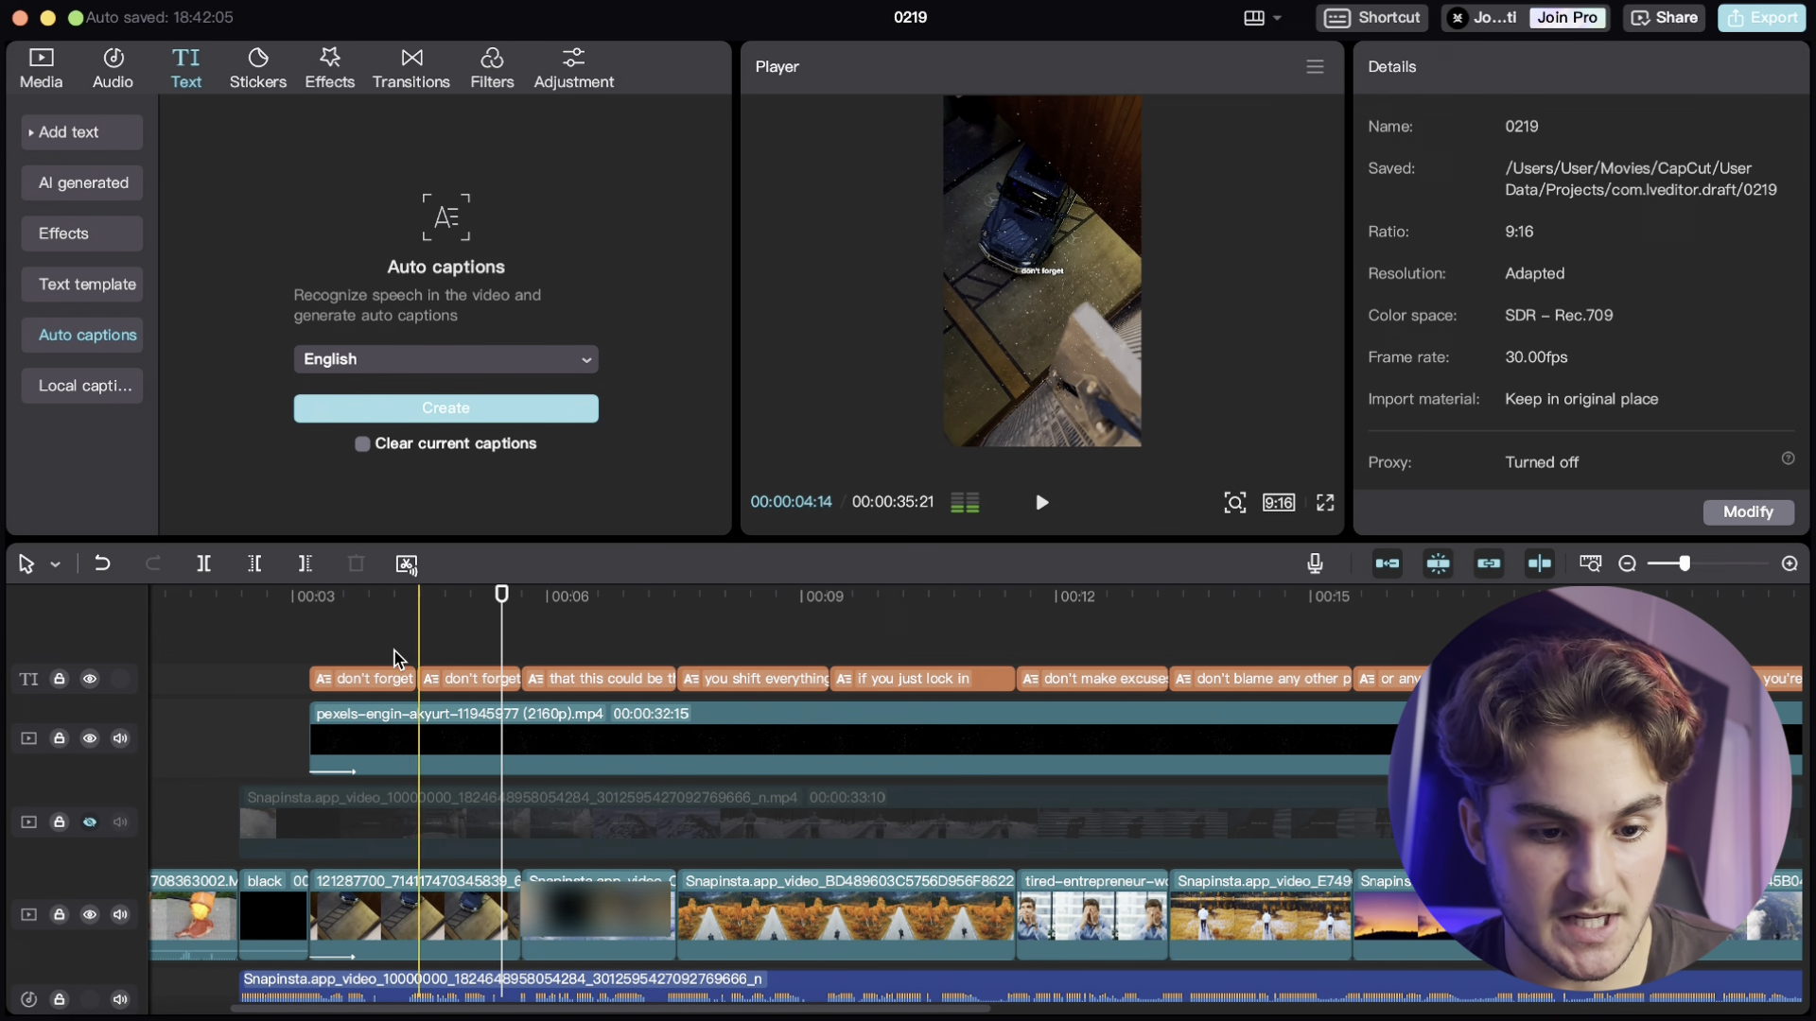
left_click(454, 678)
left_click(1508, 252)
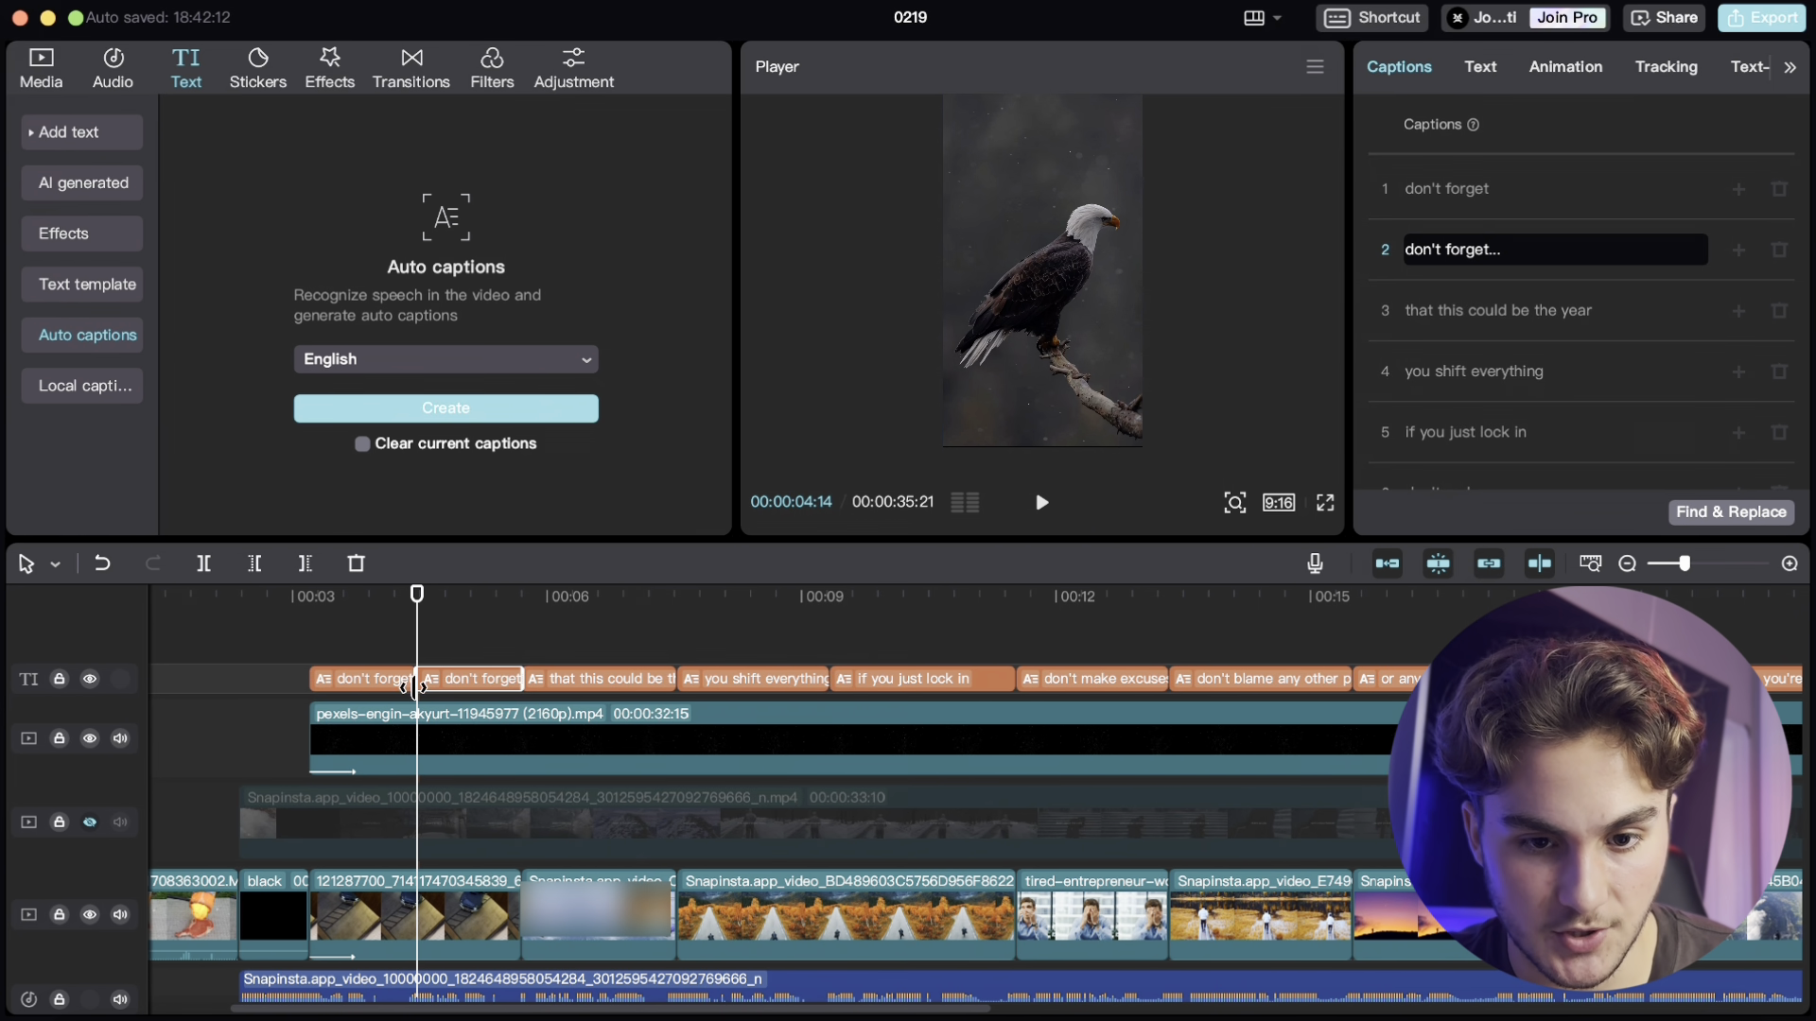
- Play back the section with the two 'don't forget' captions
left_click(389, 639)
left_click(372, 634)
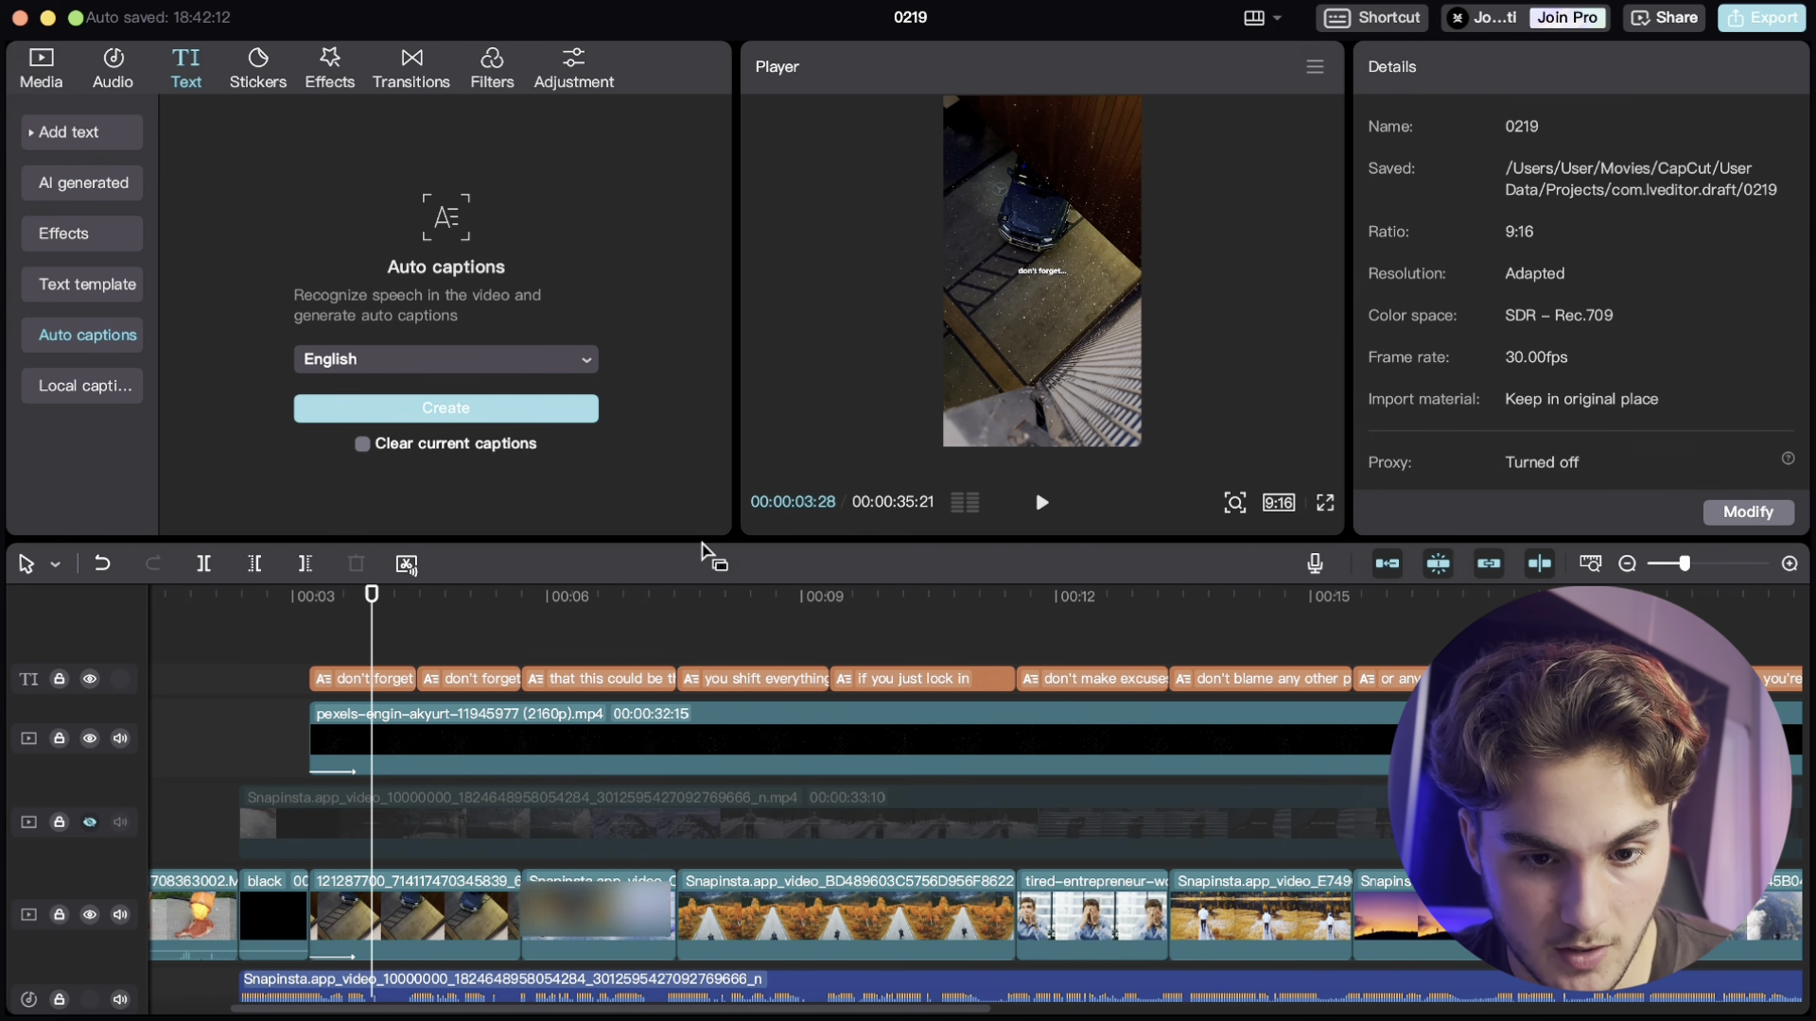
left_click(1042, 504)
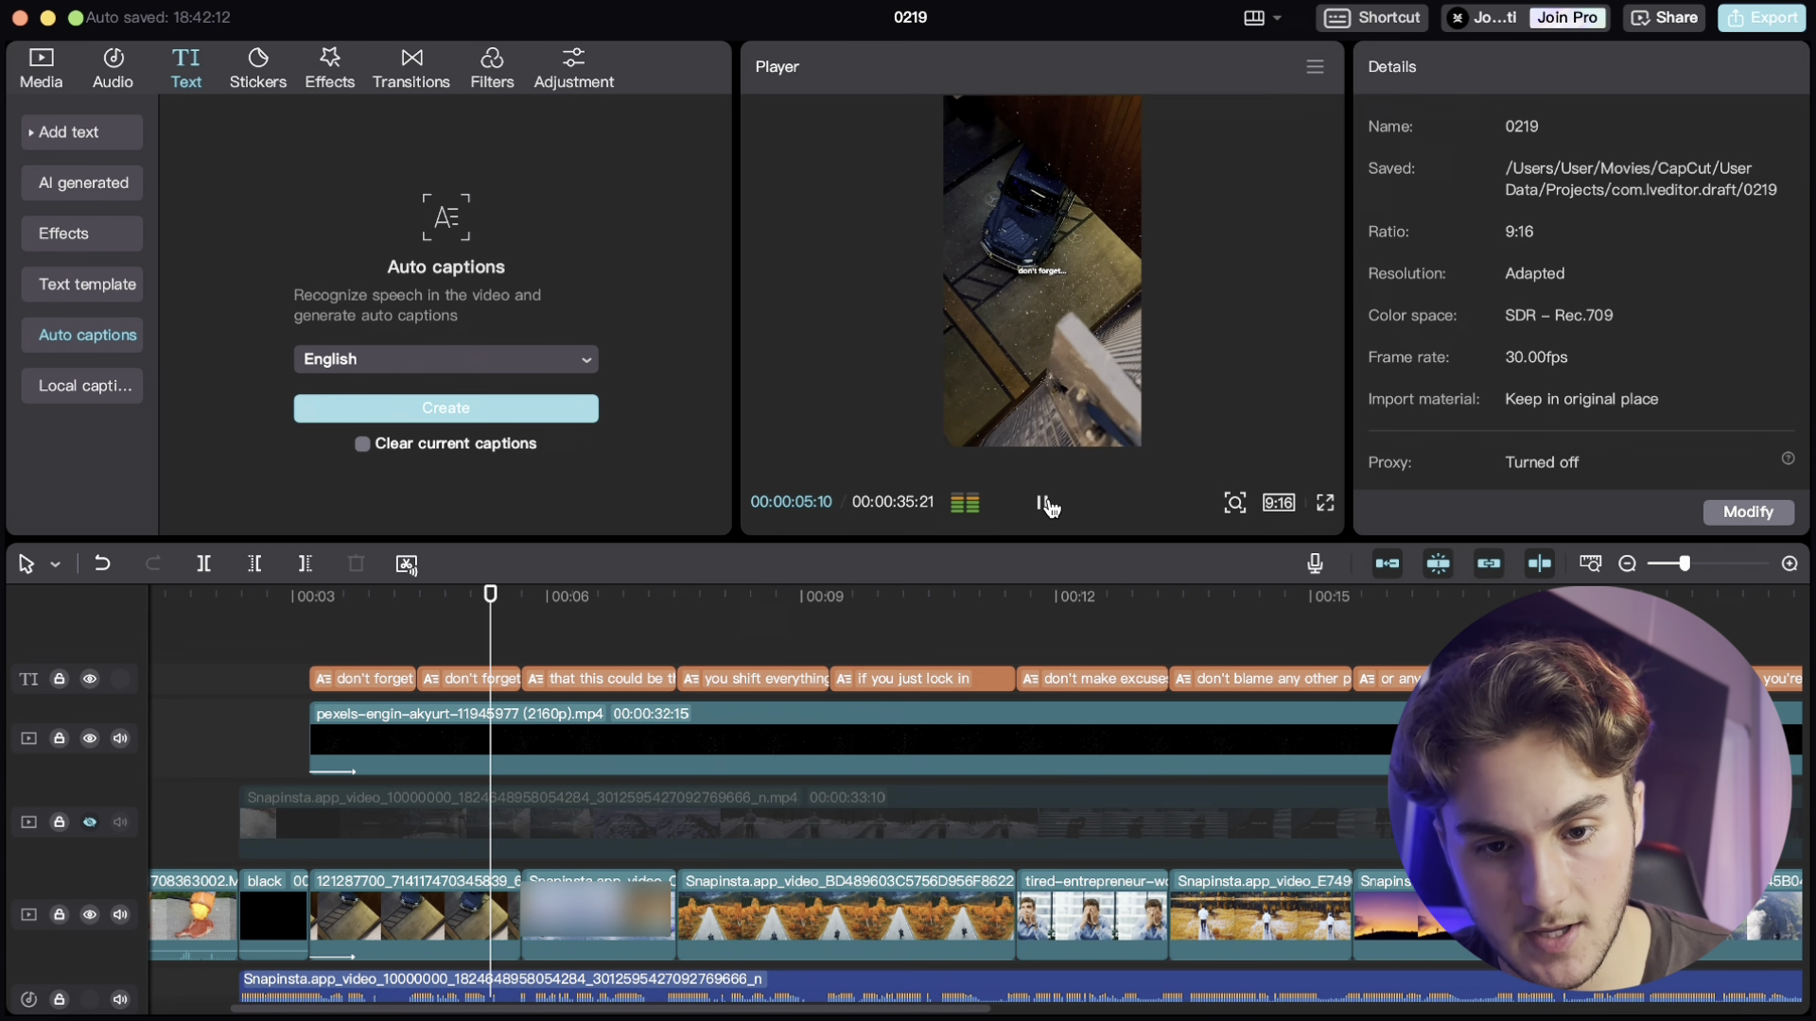
left_click(1042, 503)
- Apply a Fade Out exit animation to the first 'don't forget' caption and lengthen its duration
left_click(392, 678)
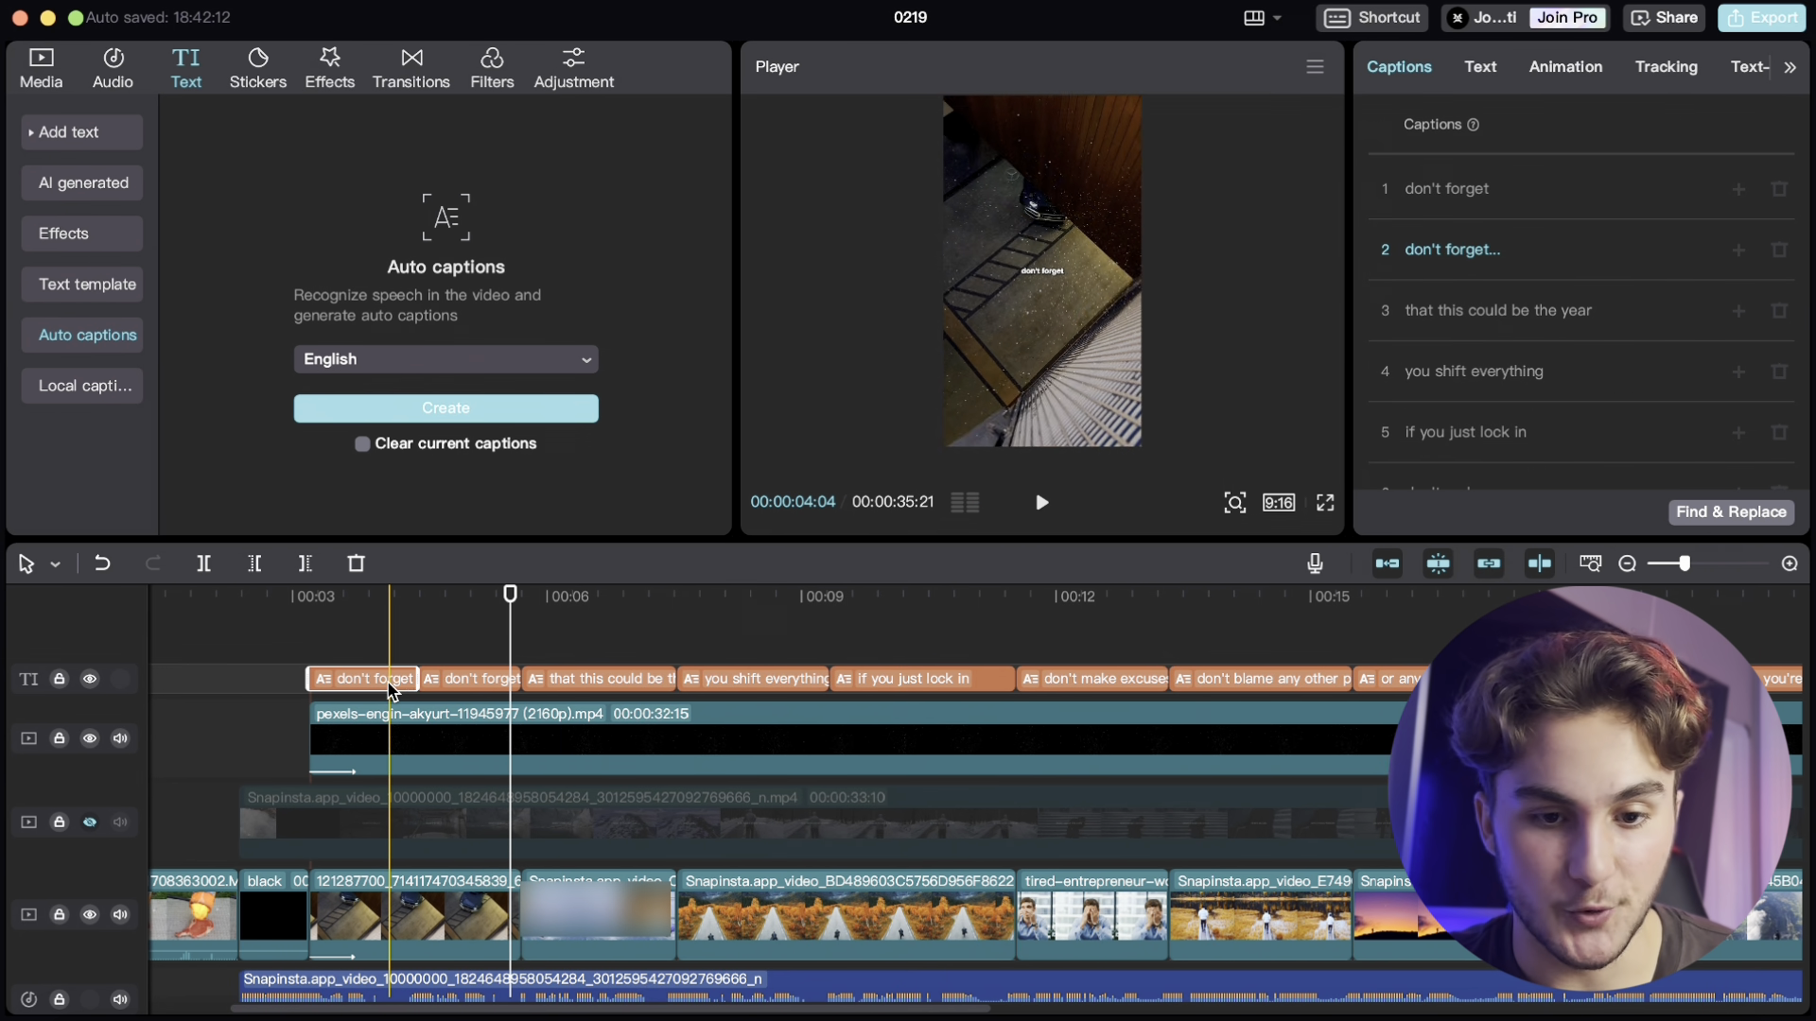
left_click(1566, 68)
left_click(1528, 132)
scroll(1584, 378, "down", 2)
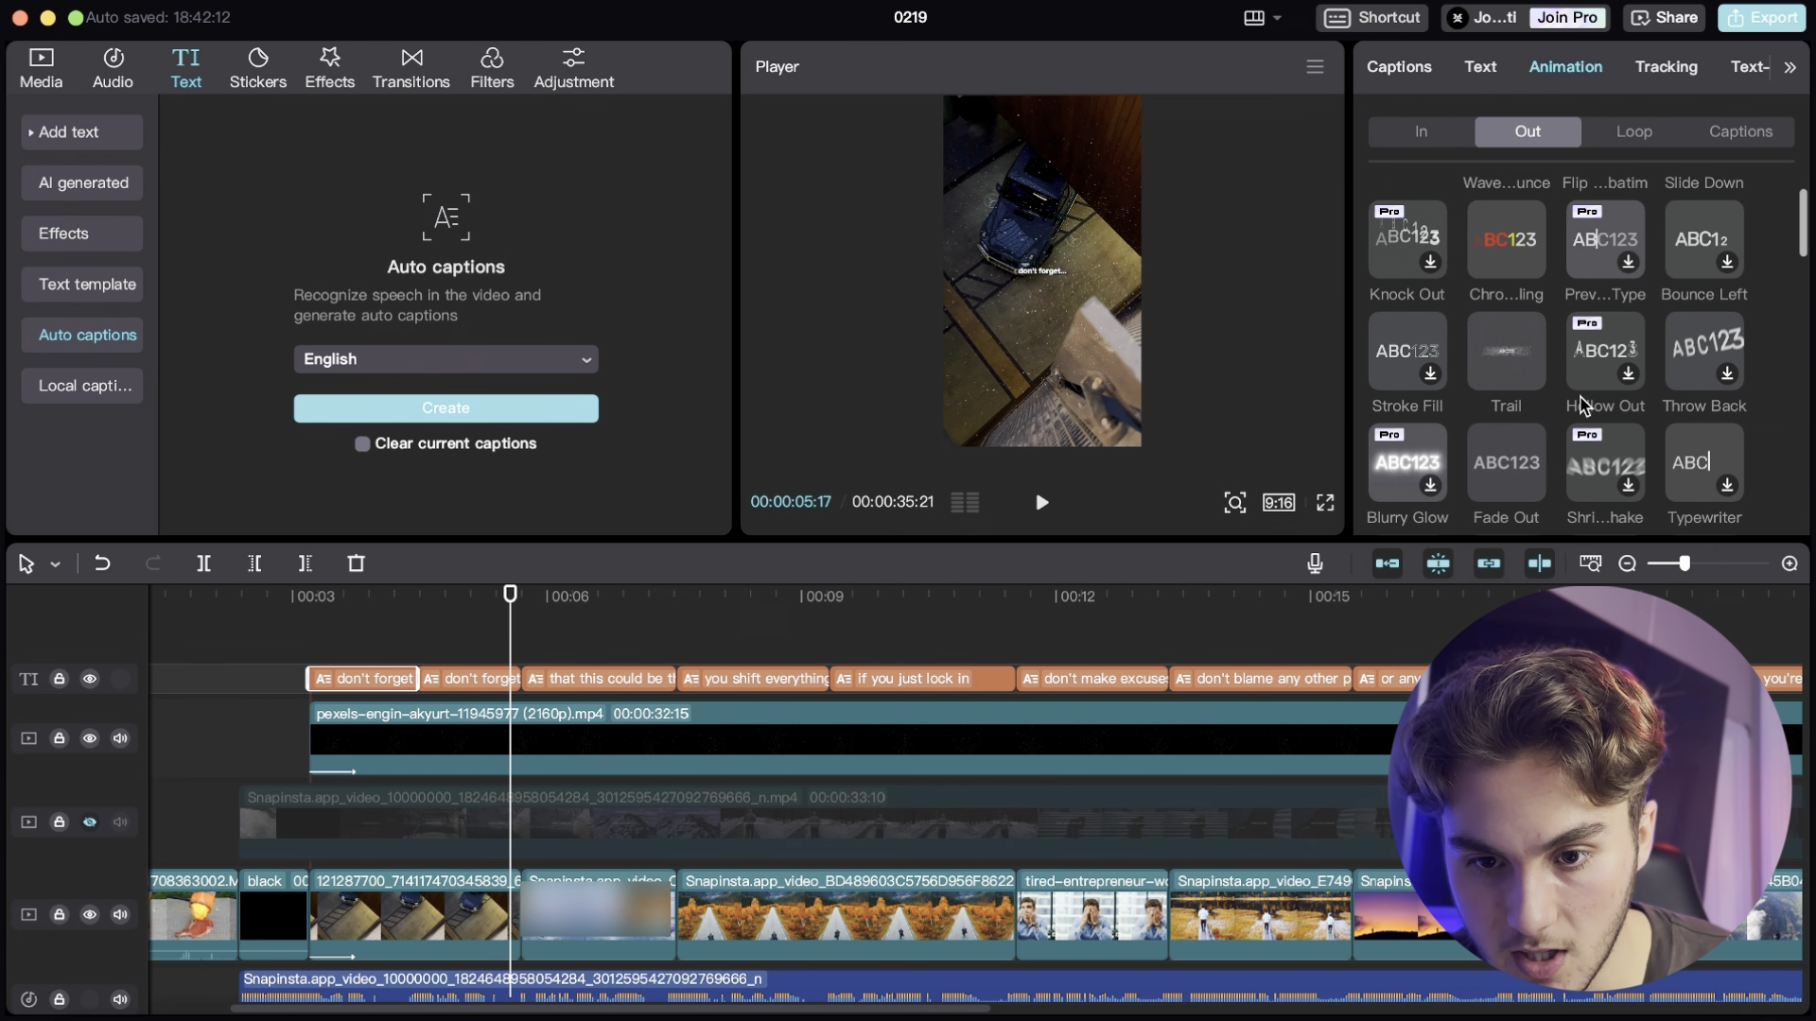
scroll(1584, 405, "down", 2)
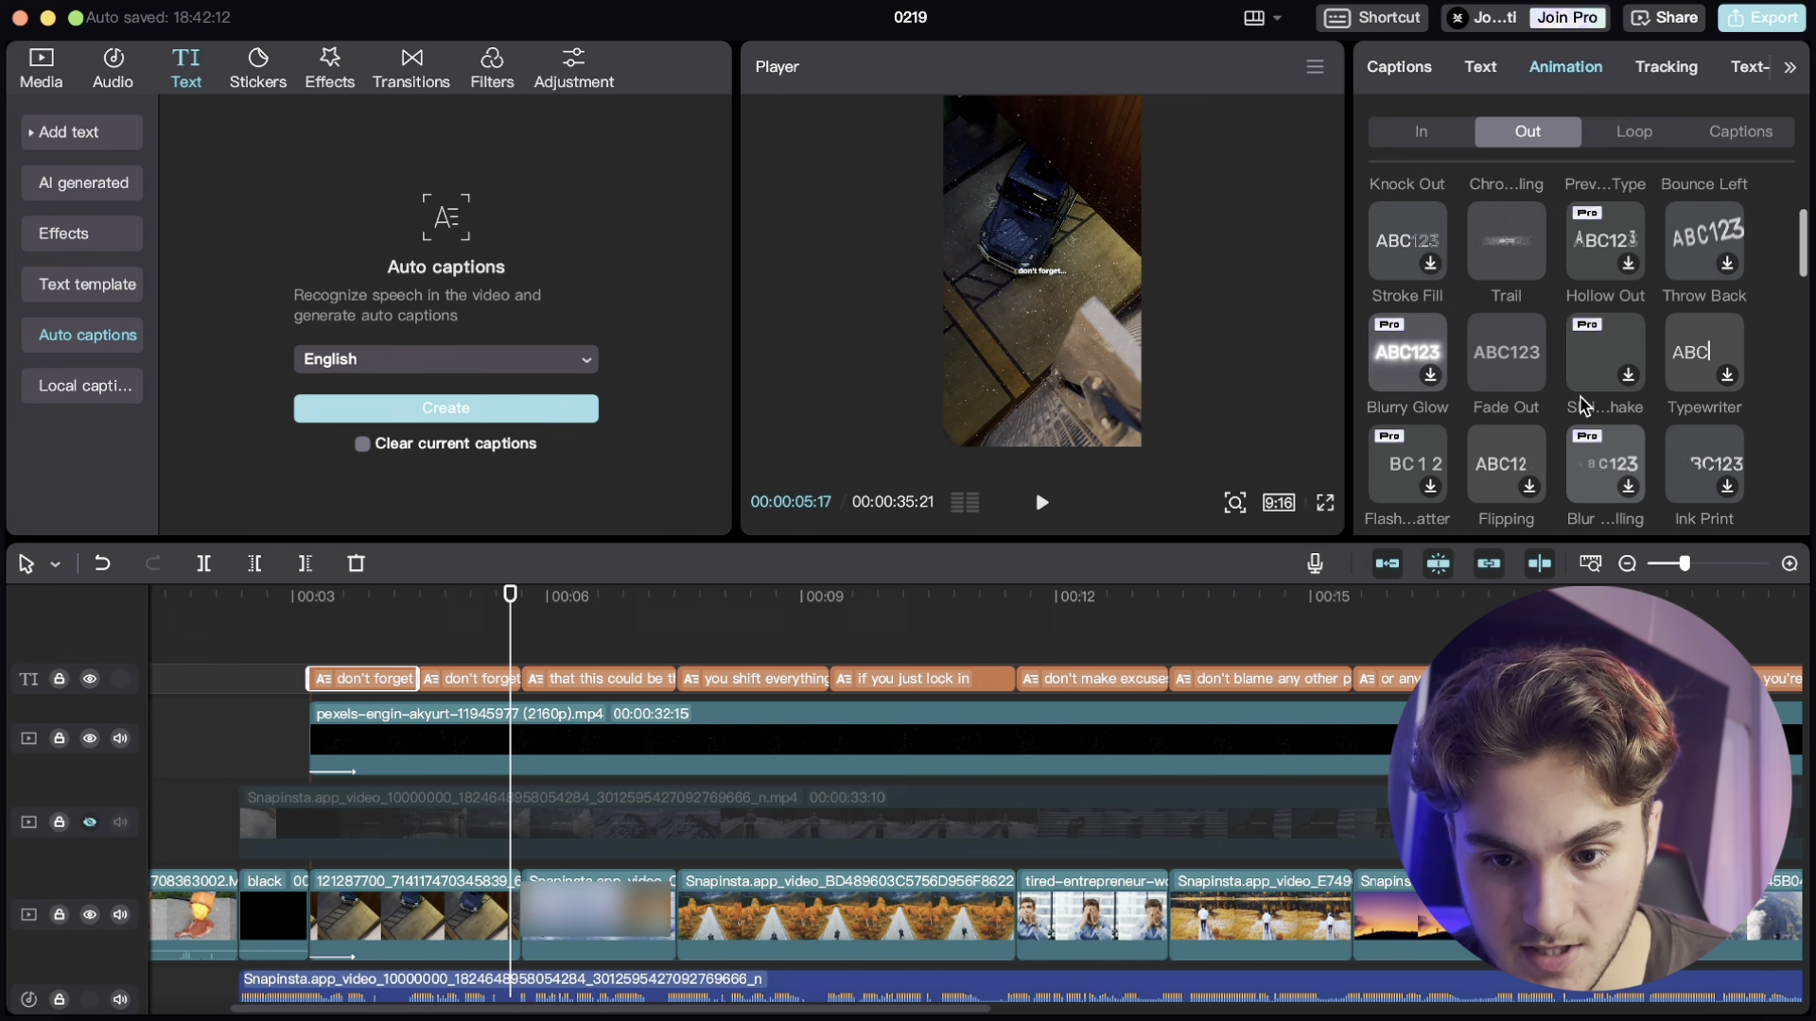
left_click(1505, 347)
left_click_drag(1582, 519, 1628, 519)
- Play back the opening captions from the start of the voiceover
left_click(369, 650)
left_click(332, 643)
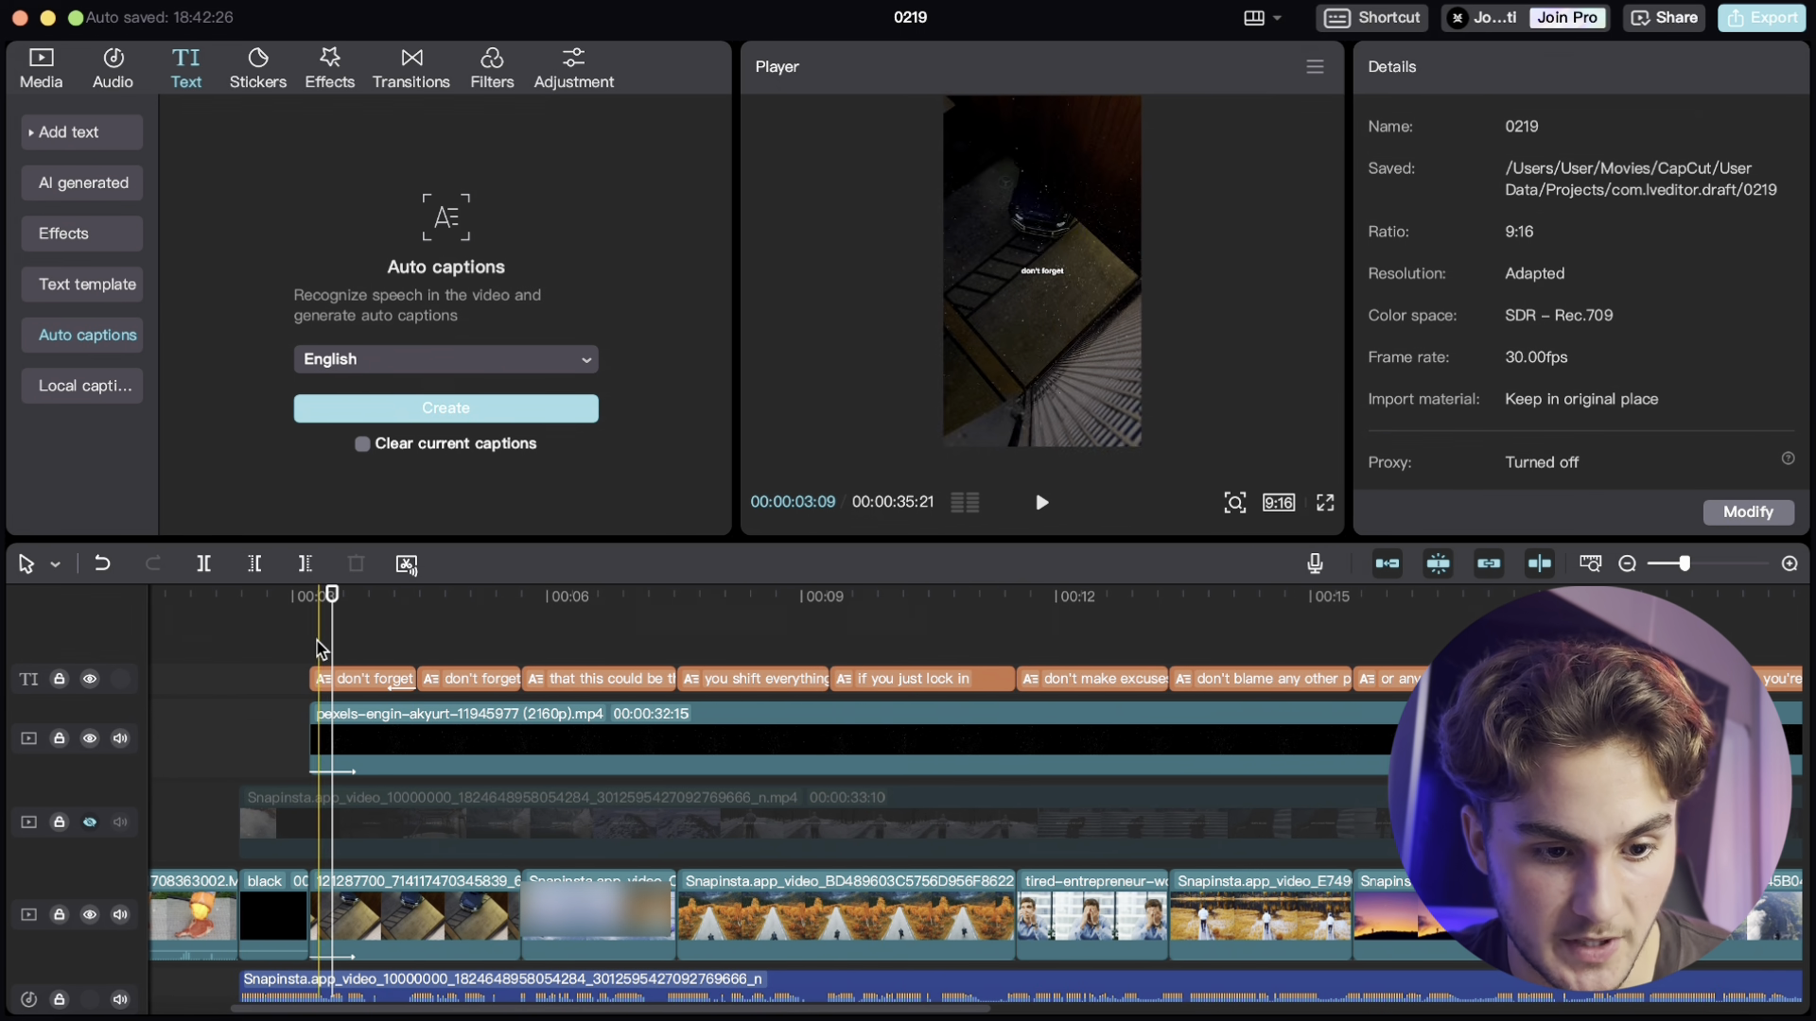
left_click(319, 640)
left_click(1042, 504)
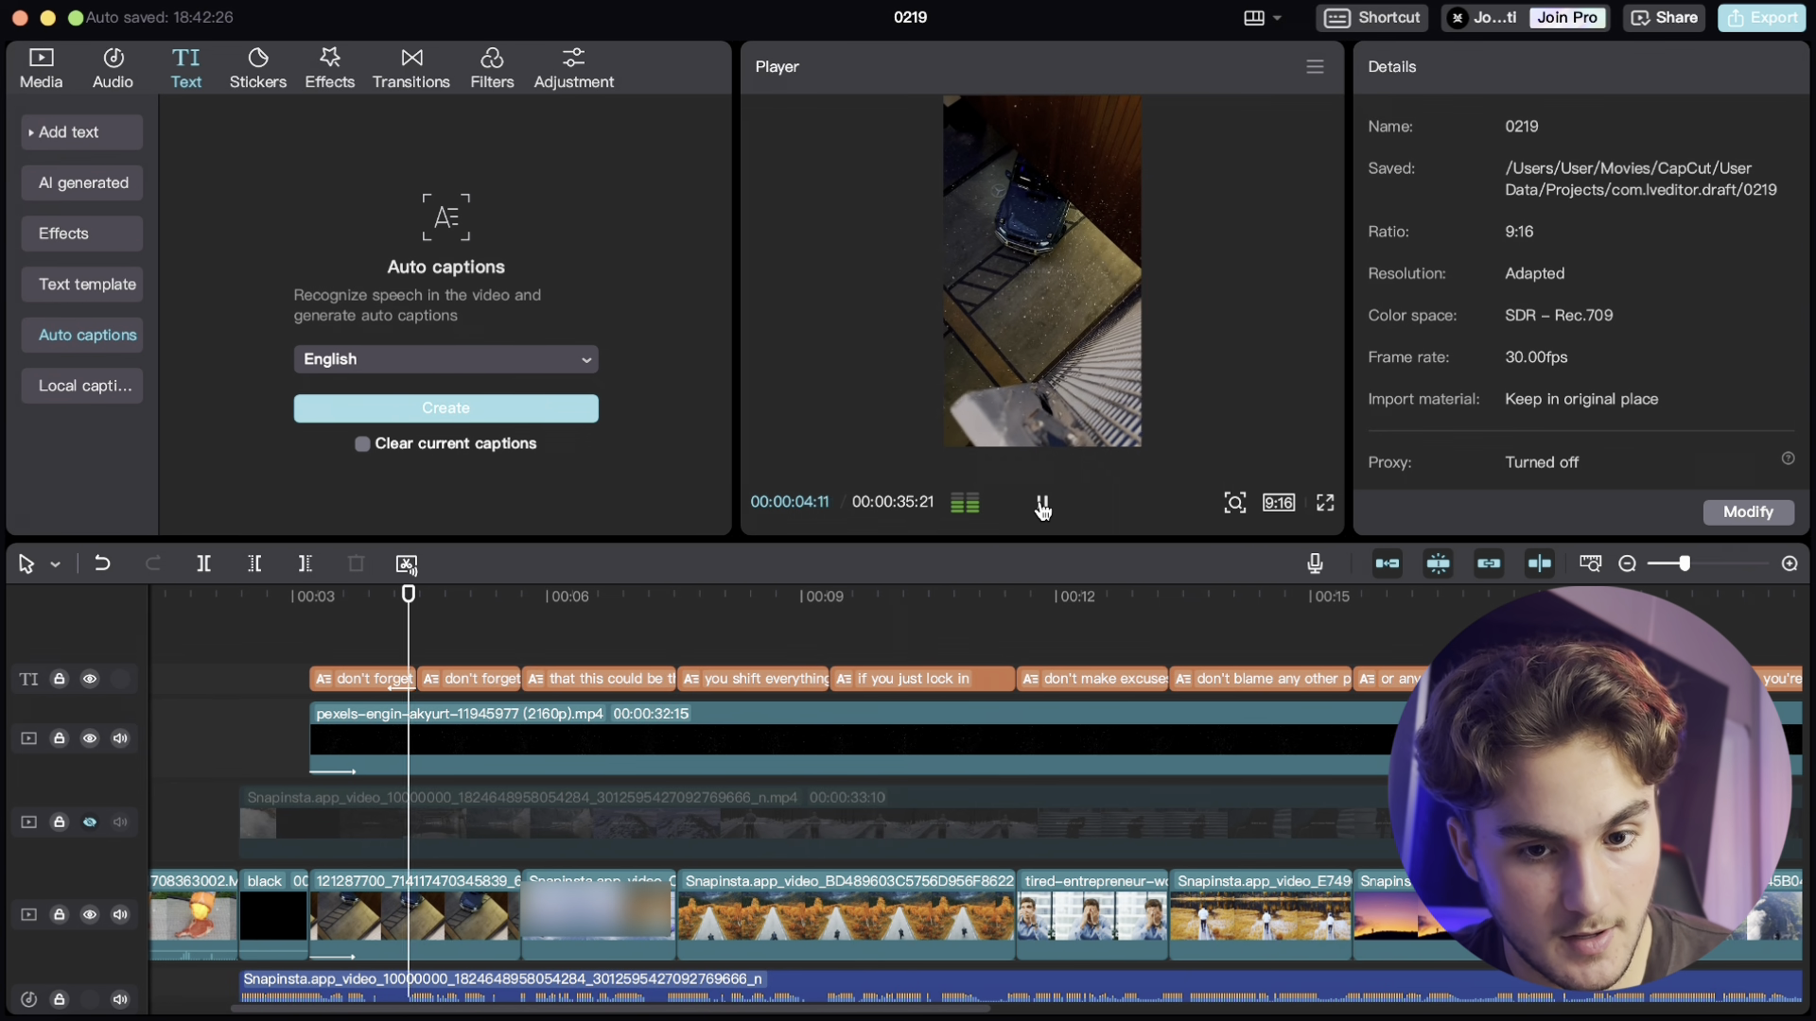
left_click(1042, 504)
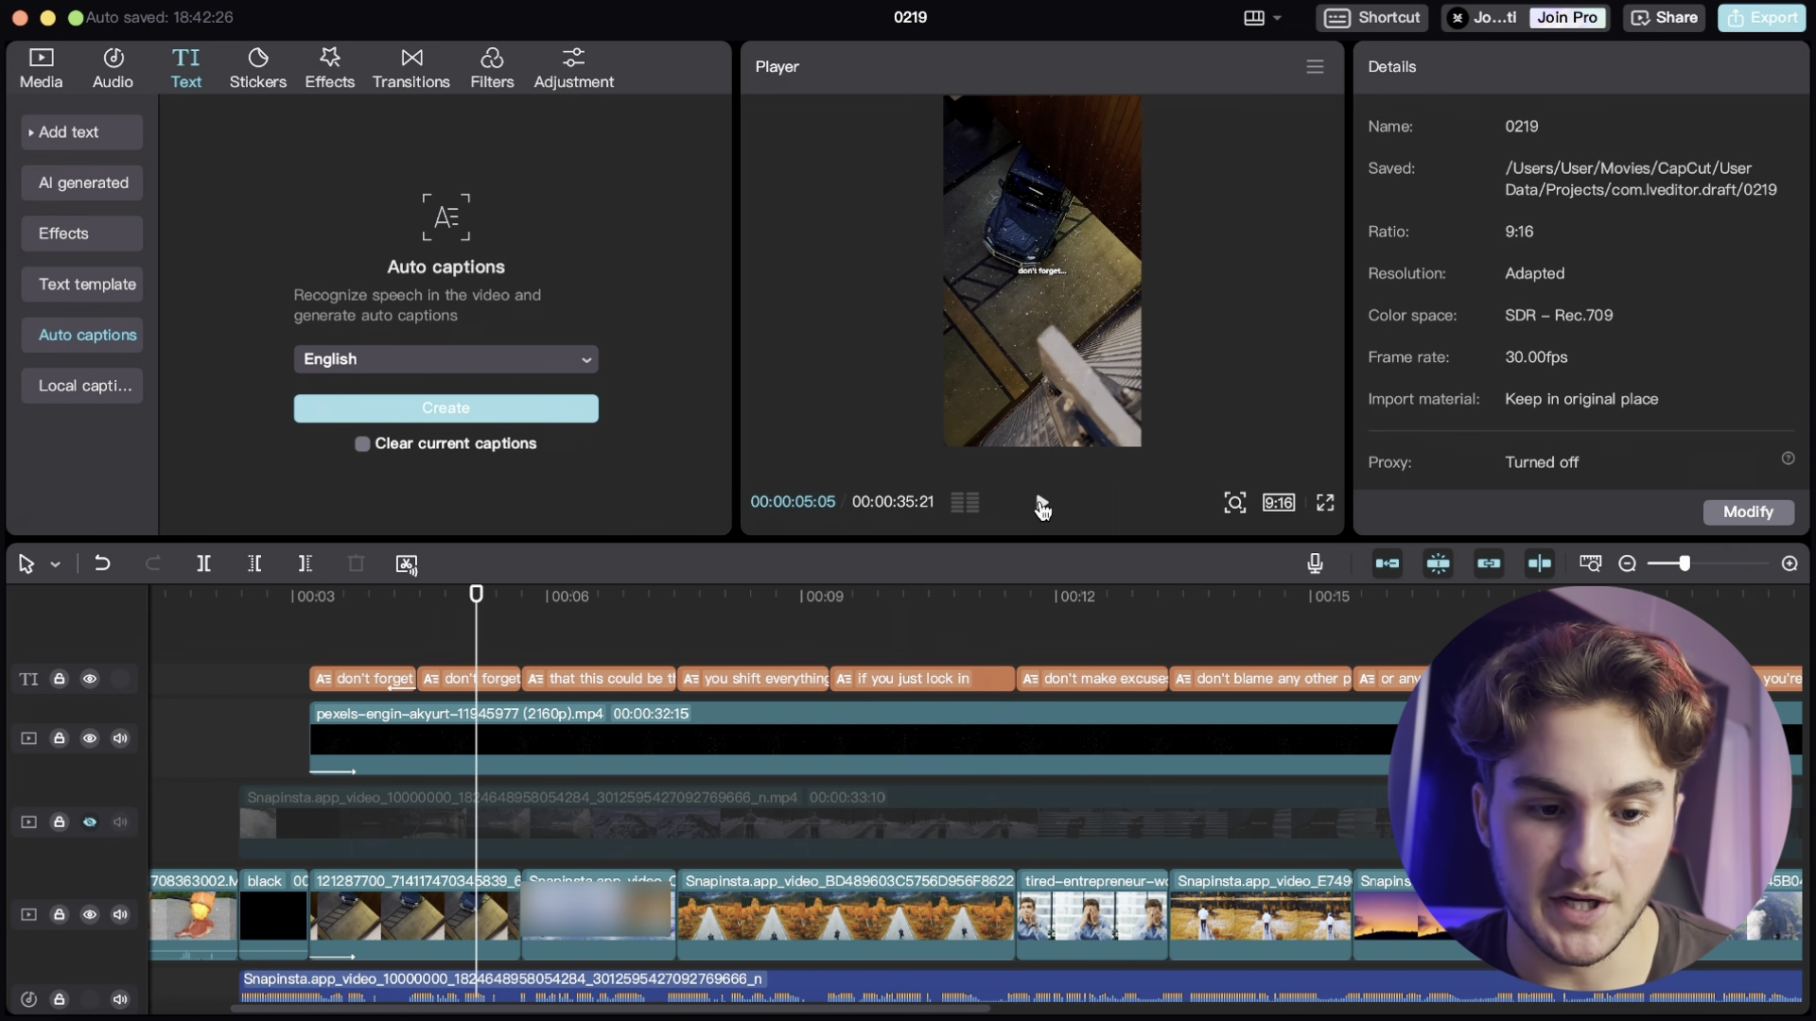
- Place the ezgif logo GIF on a track above the final clip, starting where the last caption ends
scroll(898, 823, "down", 3)
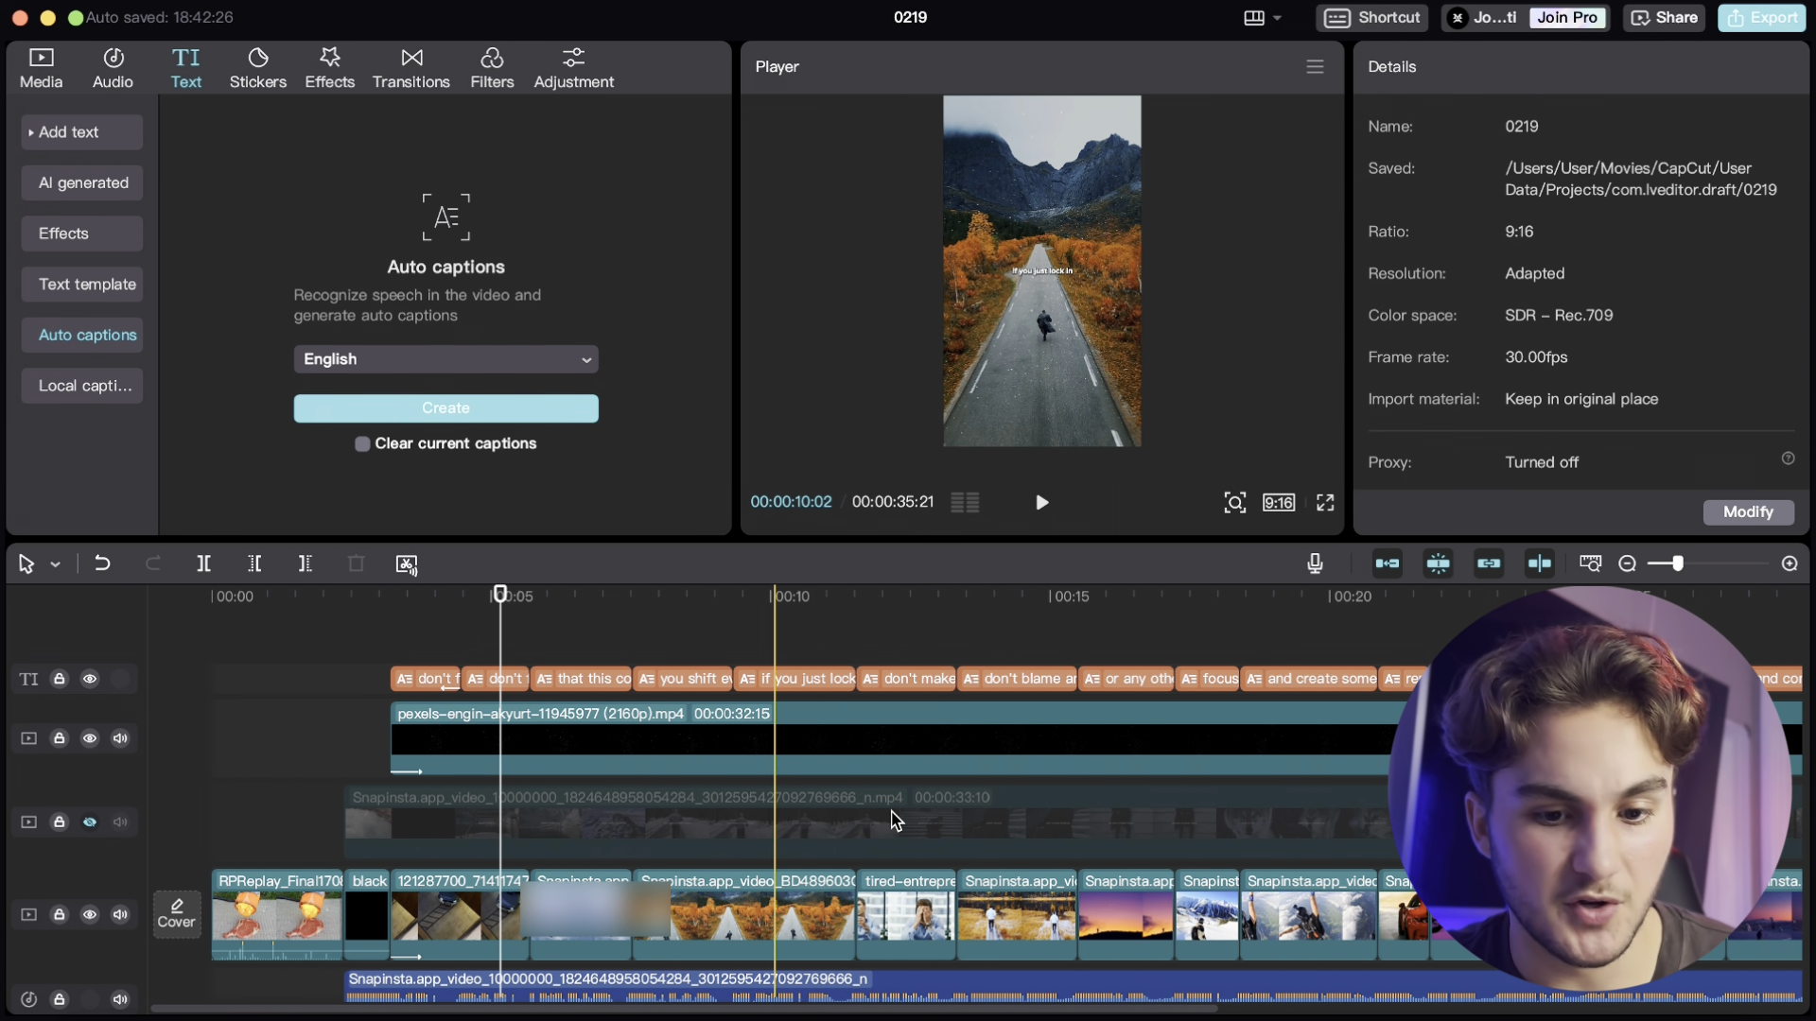
scroll(897, 821, "right", 3)
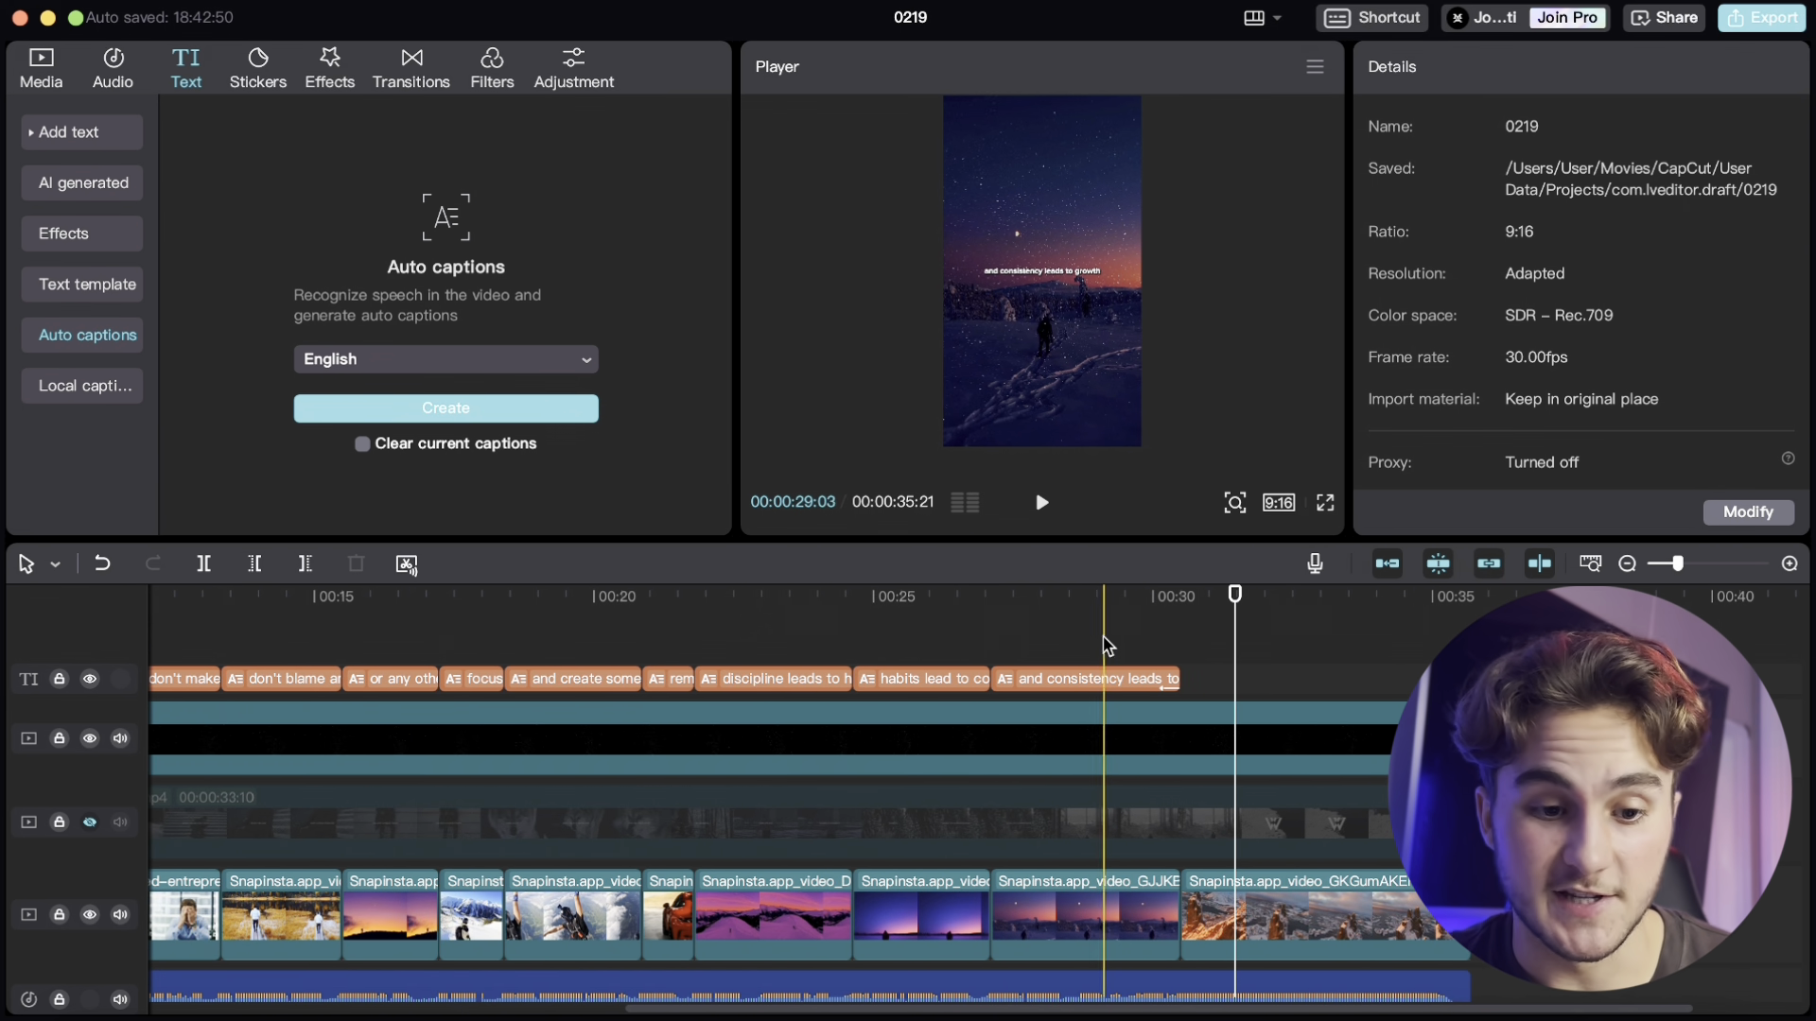
scroll(1104, 638, "down", 3)
scroll(811, 710, "up", 5)
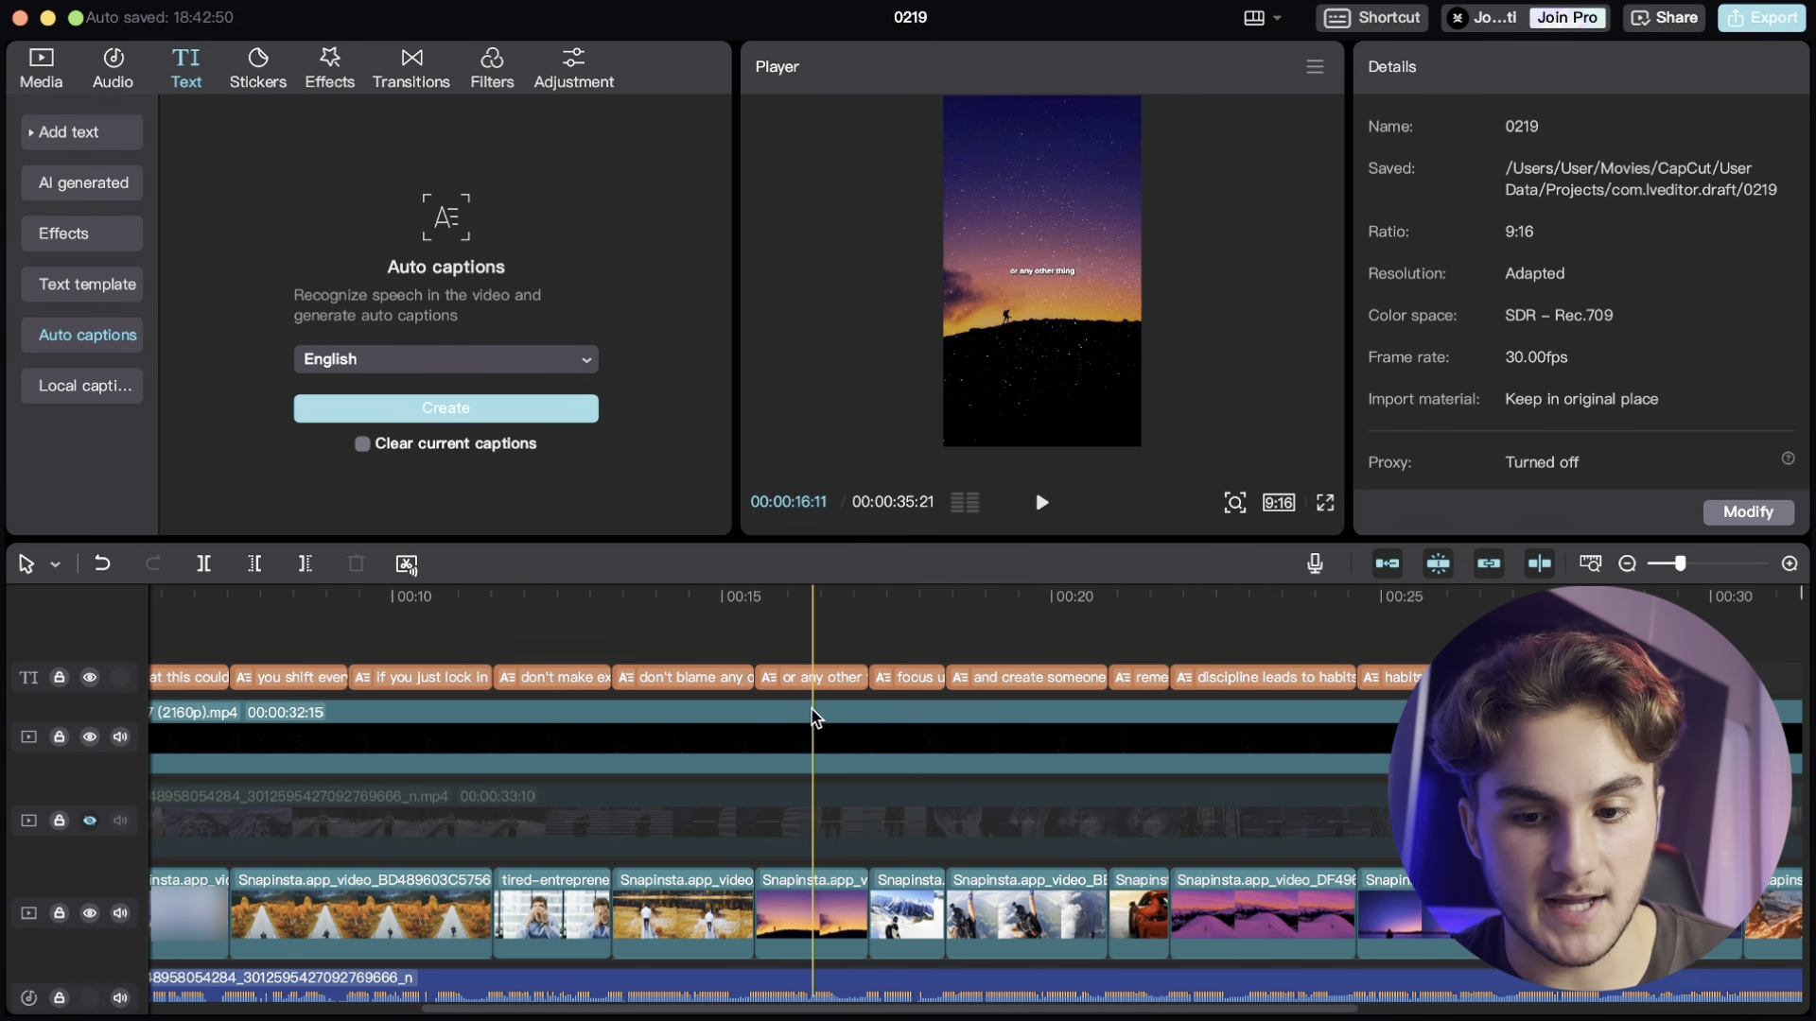
scroll(1589, 718, "right", 2)
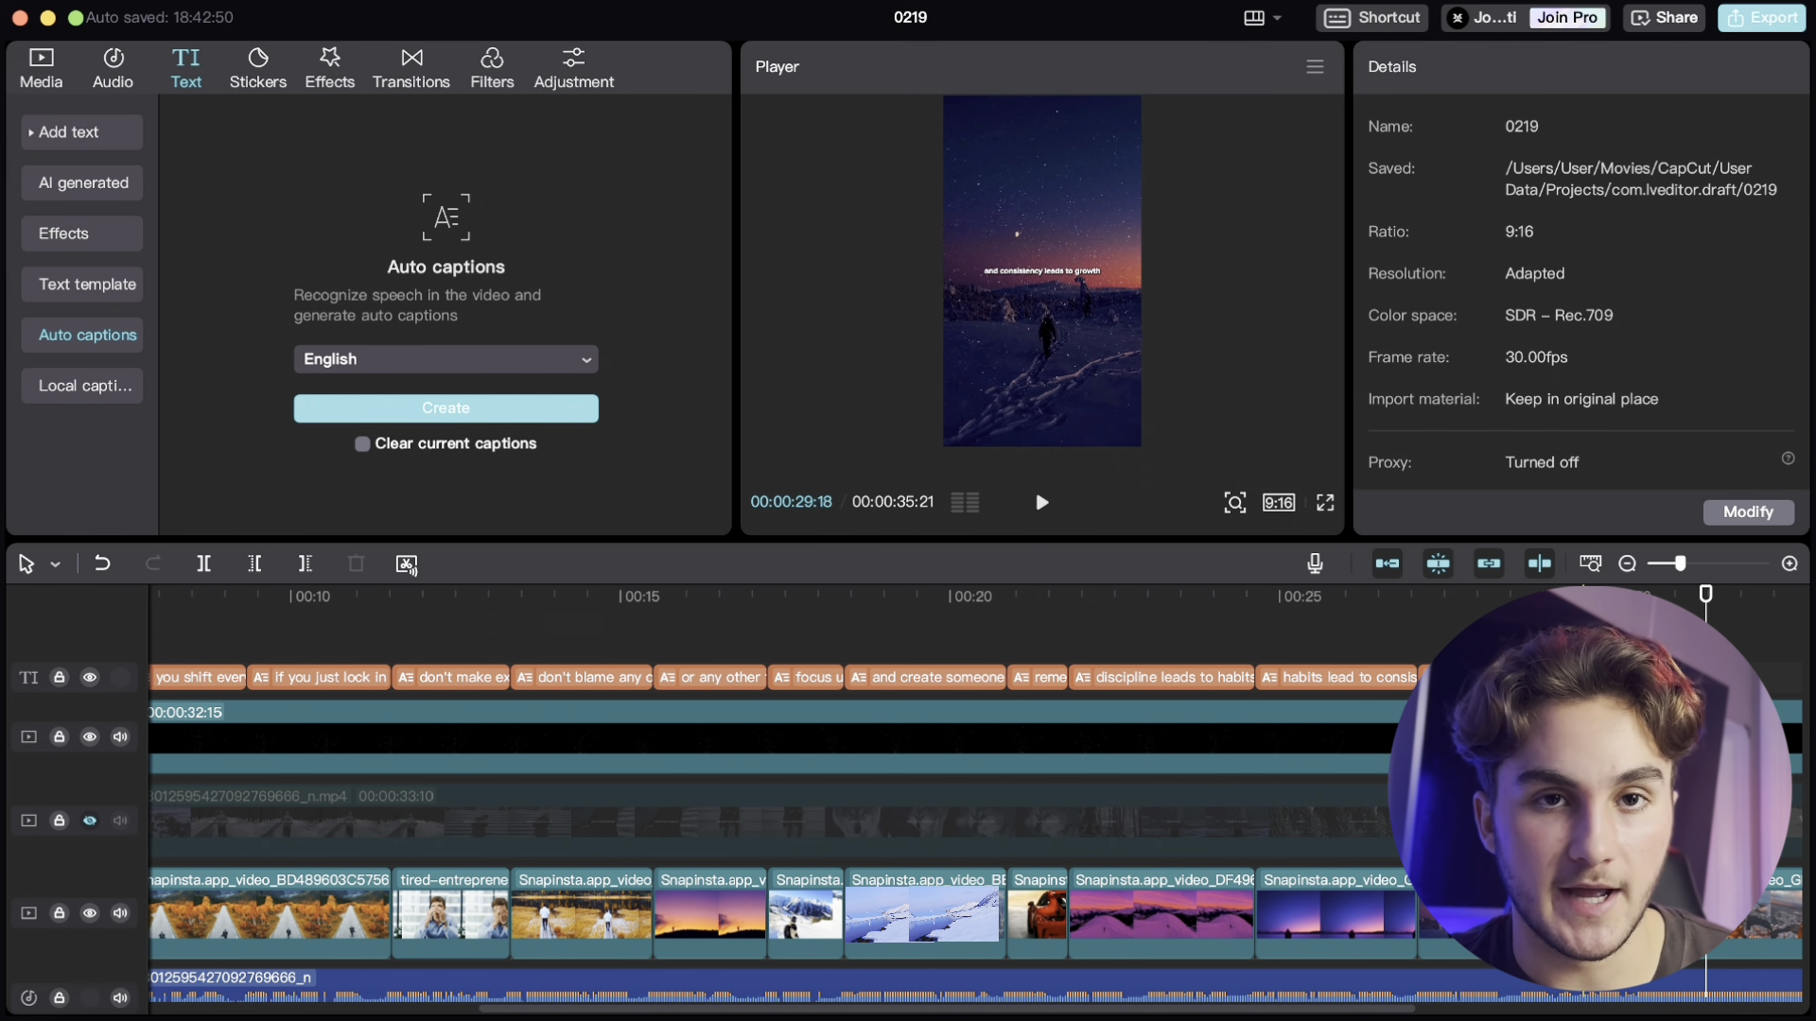
scroll(1293, 780, "right", 5)
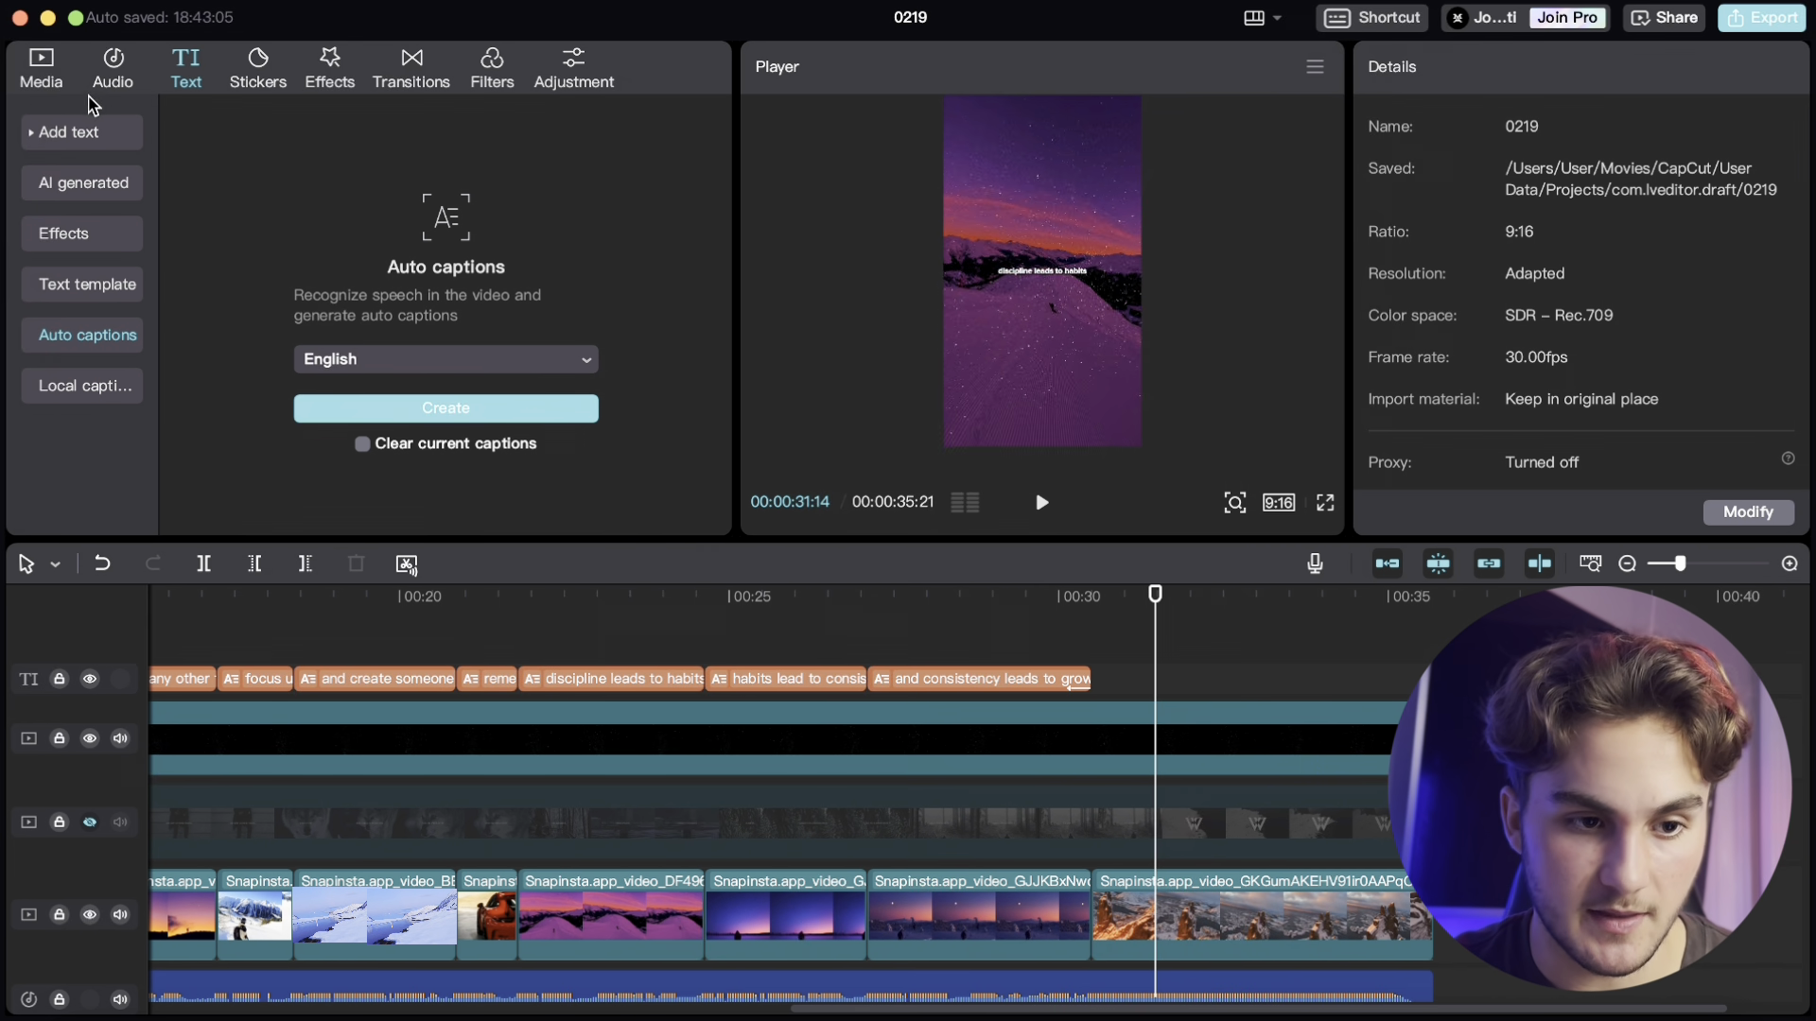
left_click(40, 69)
left_click_drag(283, 464, 1095, 664)
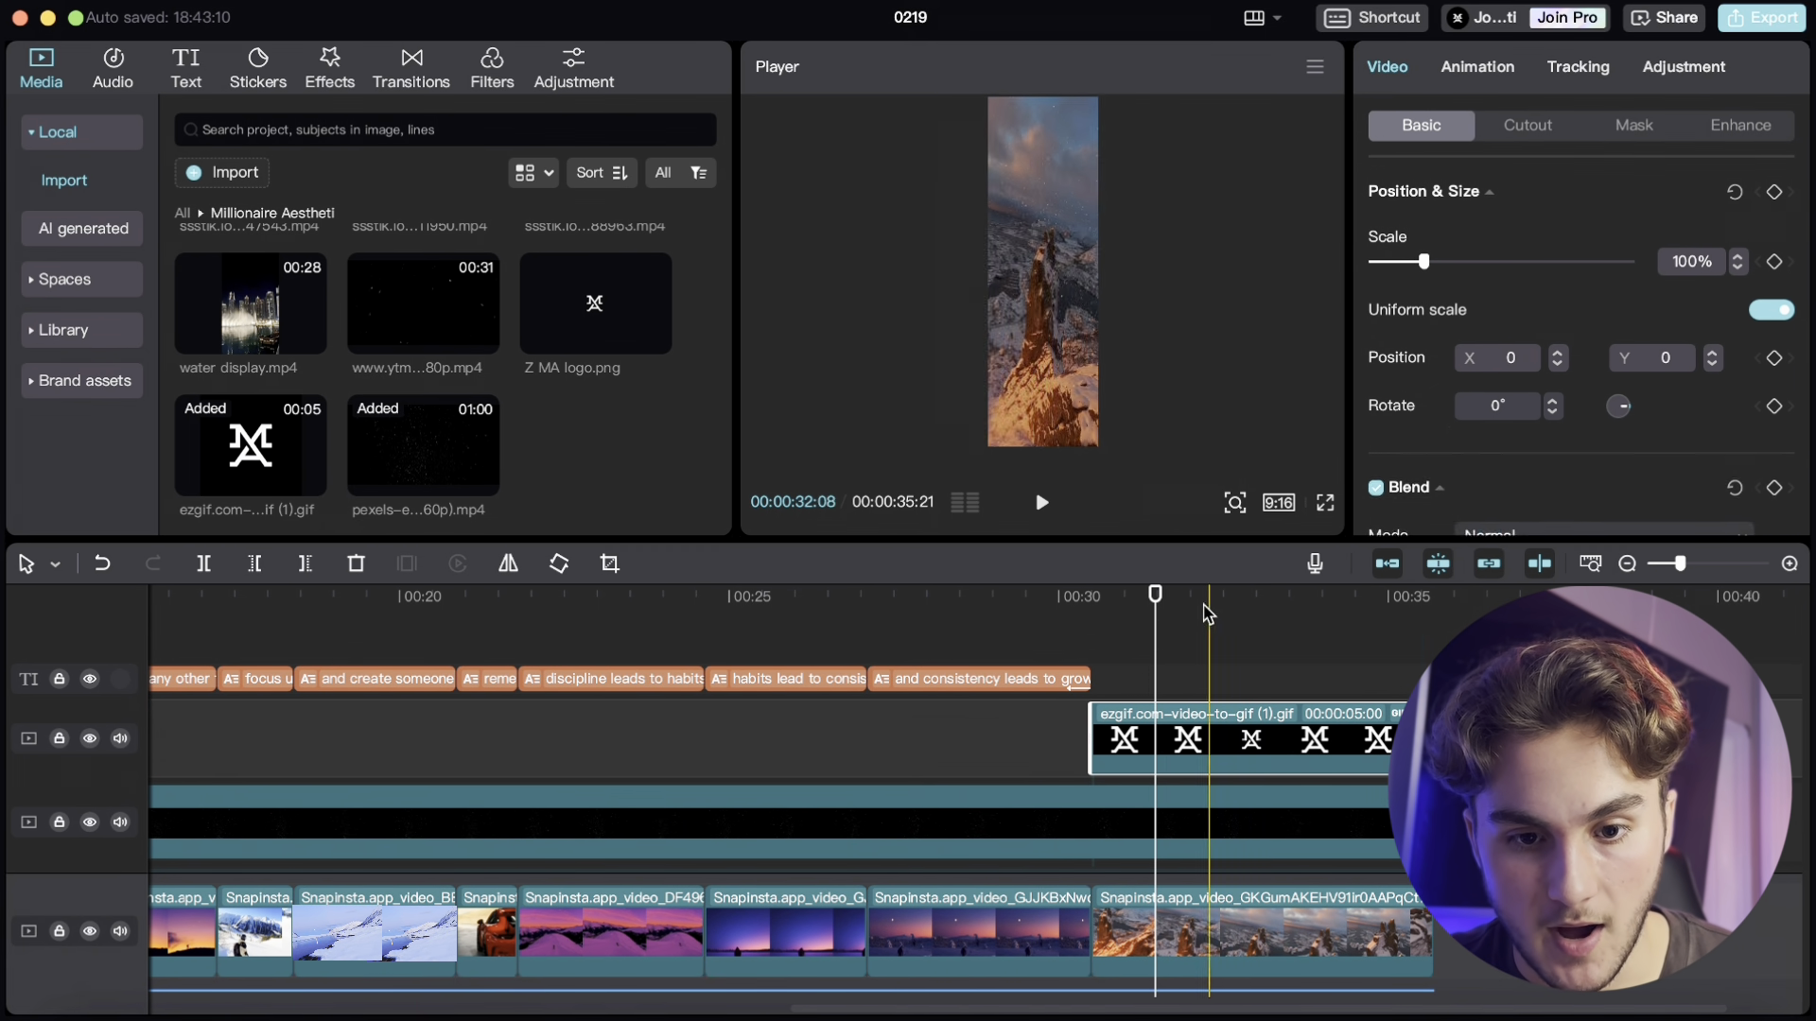
- Set the logo GIF's blend mode to Screen with 84% opacity
left_click(1094, 613)
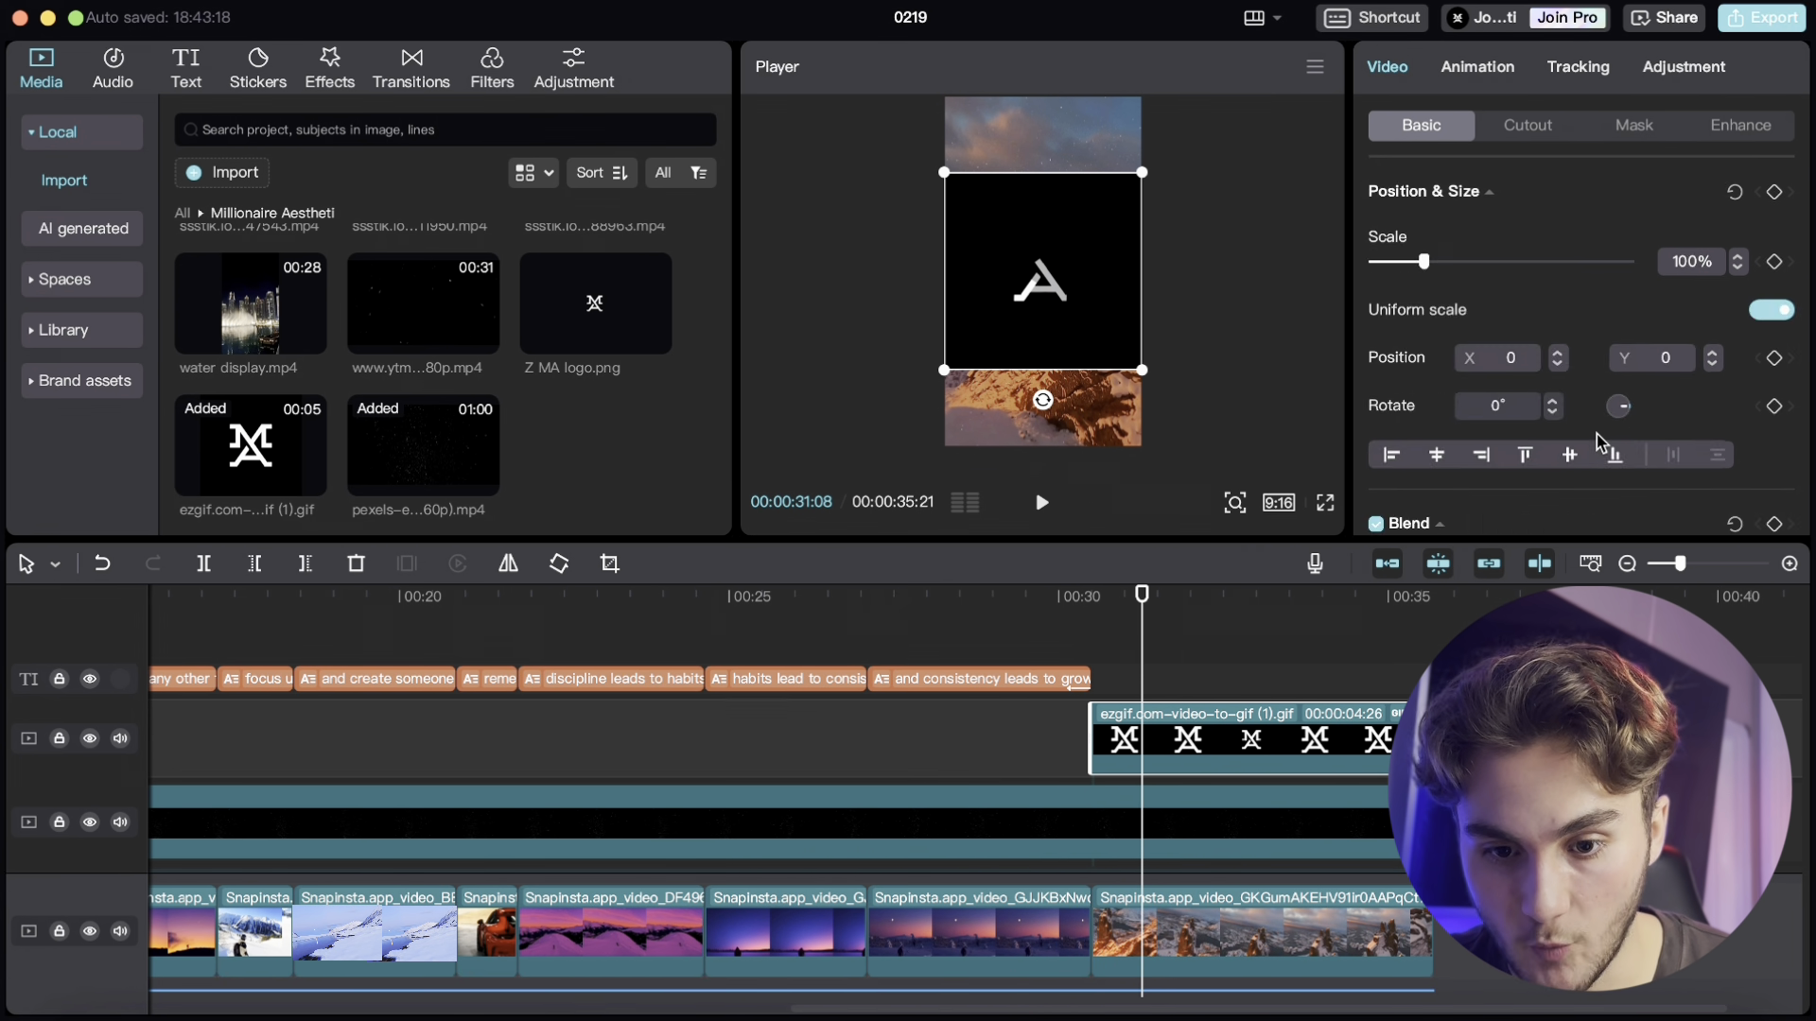
scroll(1598, 441, "down", 5)
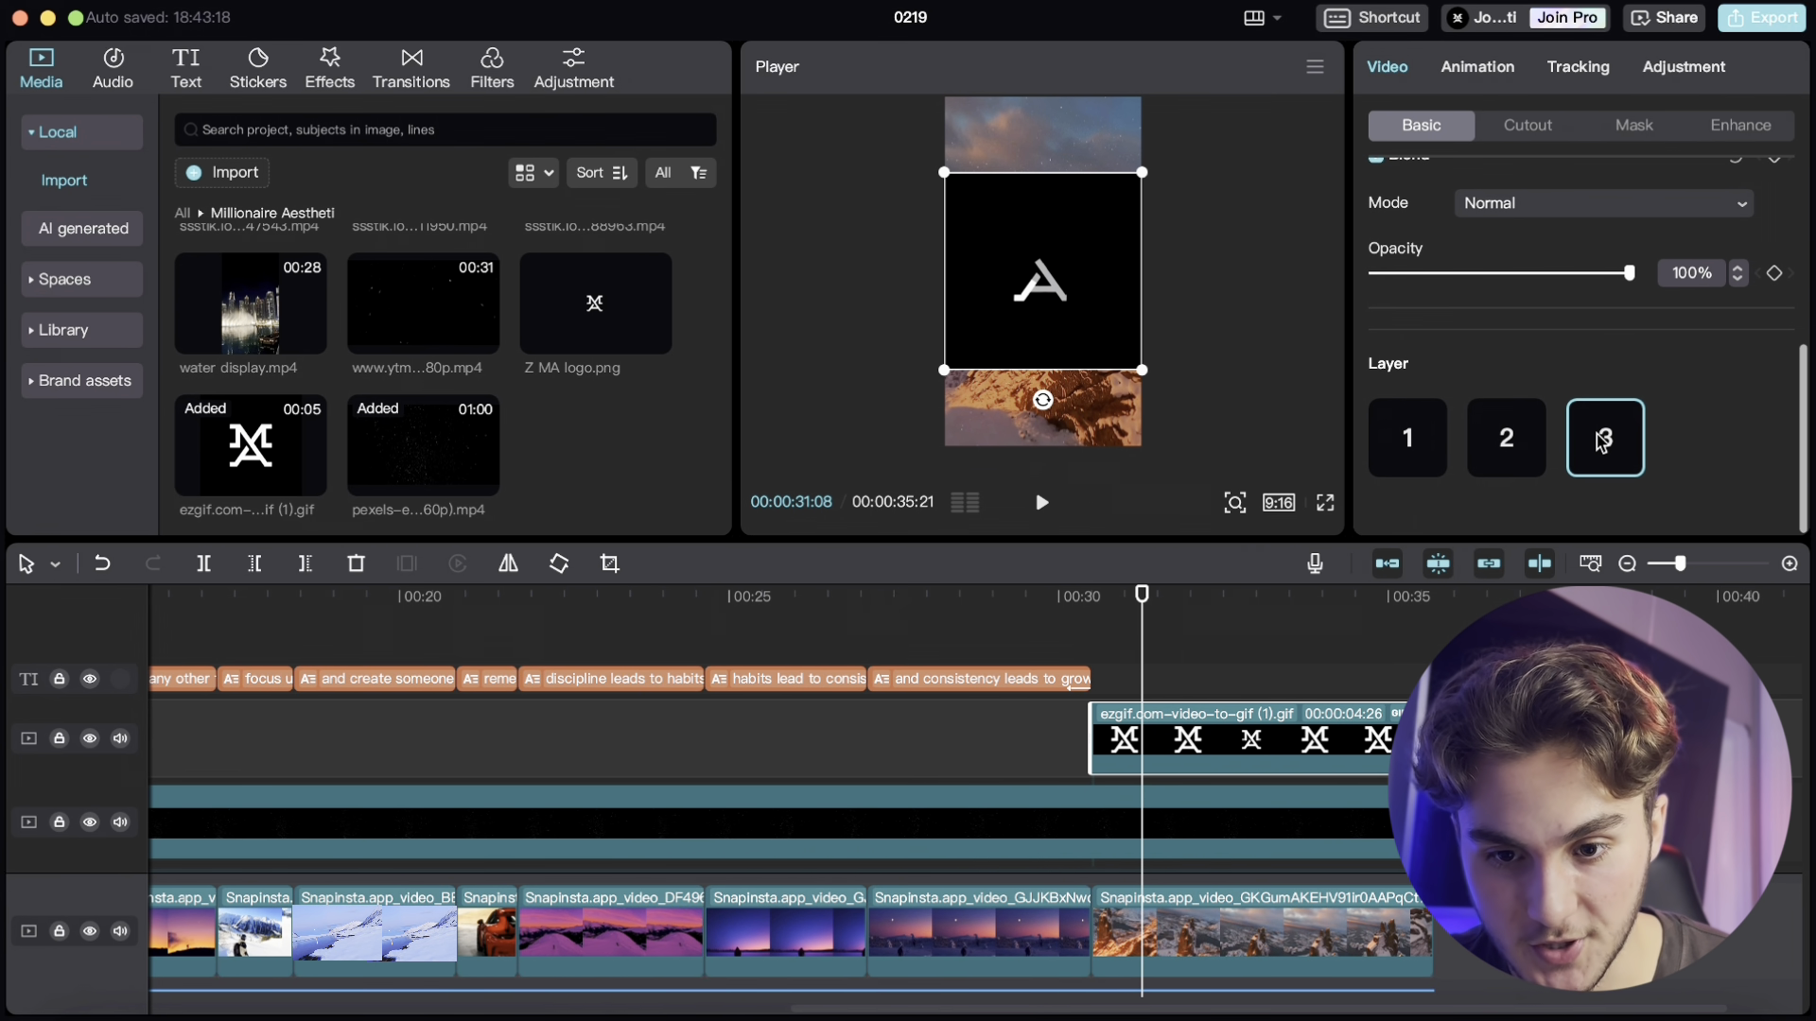
scroll(1599, 441, "up", 3)
scroll(1598, 440, "down", 1)
left_click(1504, 438)
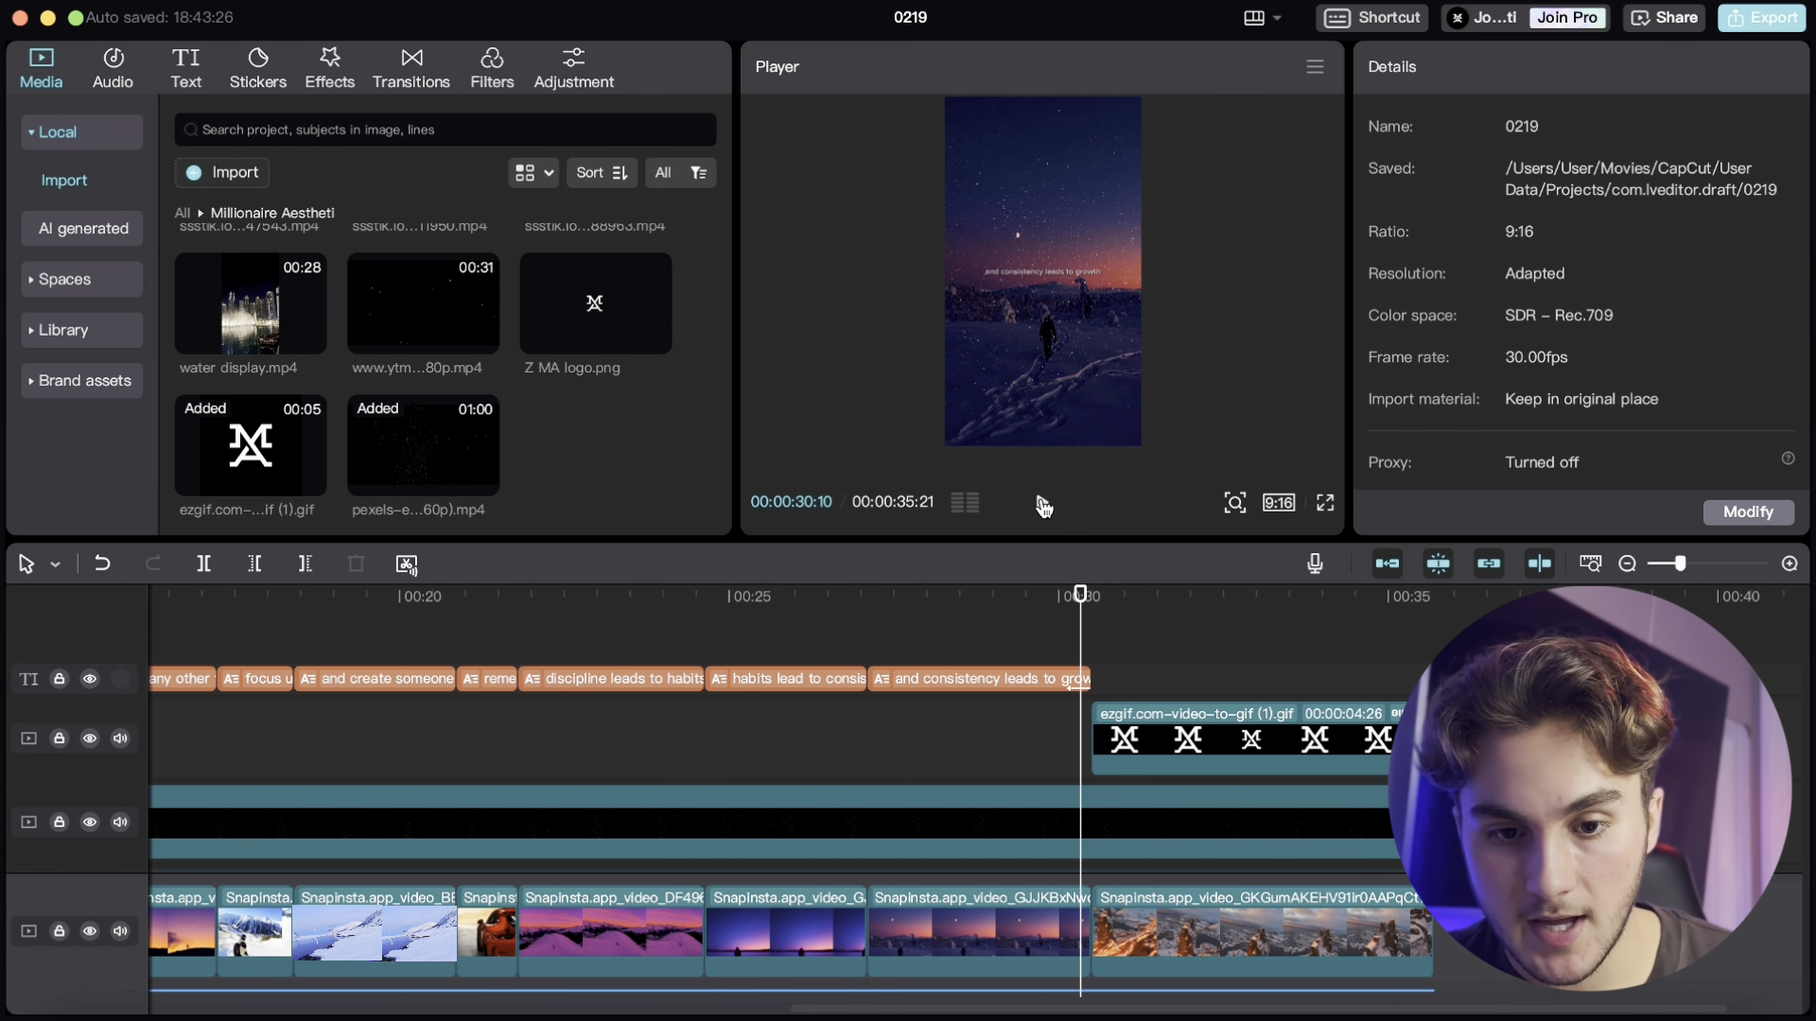
- Play back the ending with the logo overlay
left_click(1043, 505)
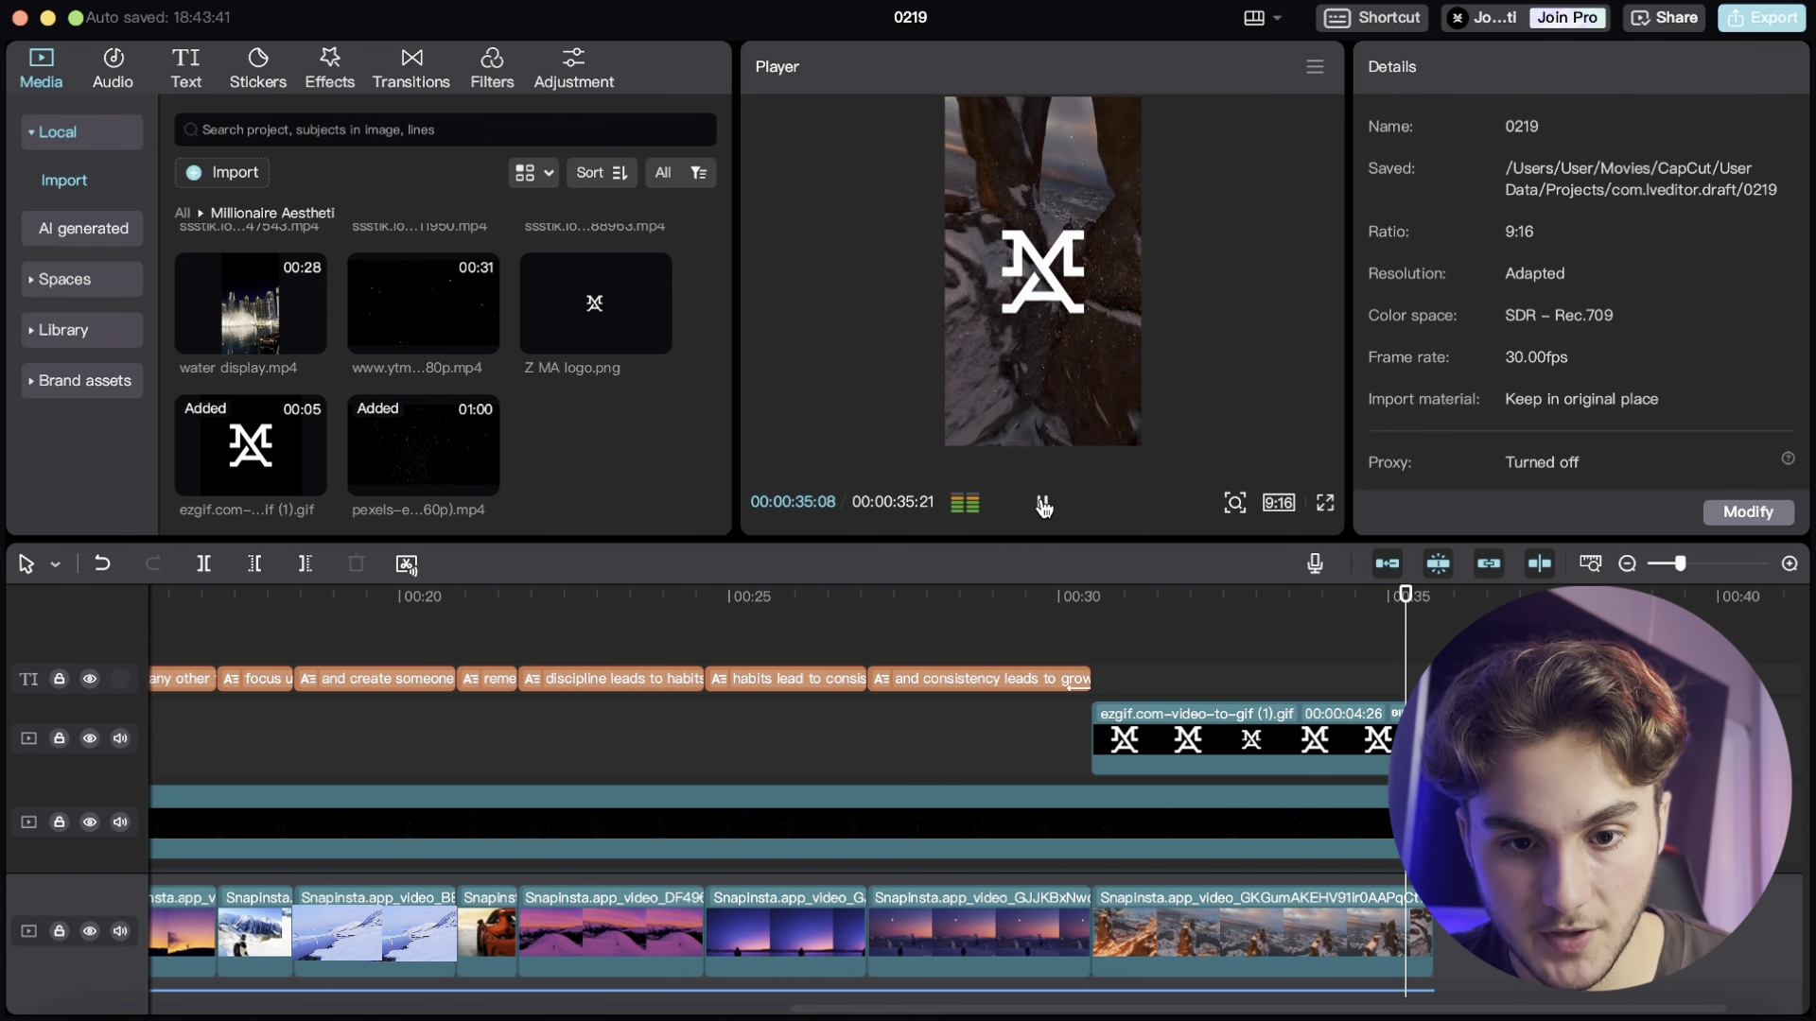
left_click(1044, 508)
left_click(1359, 765)
left_click(1239, 651)
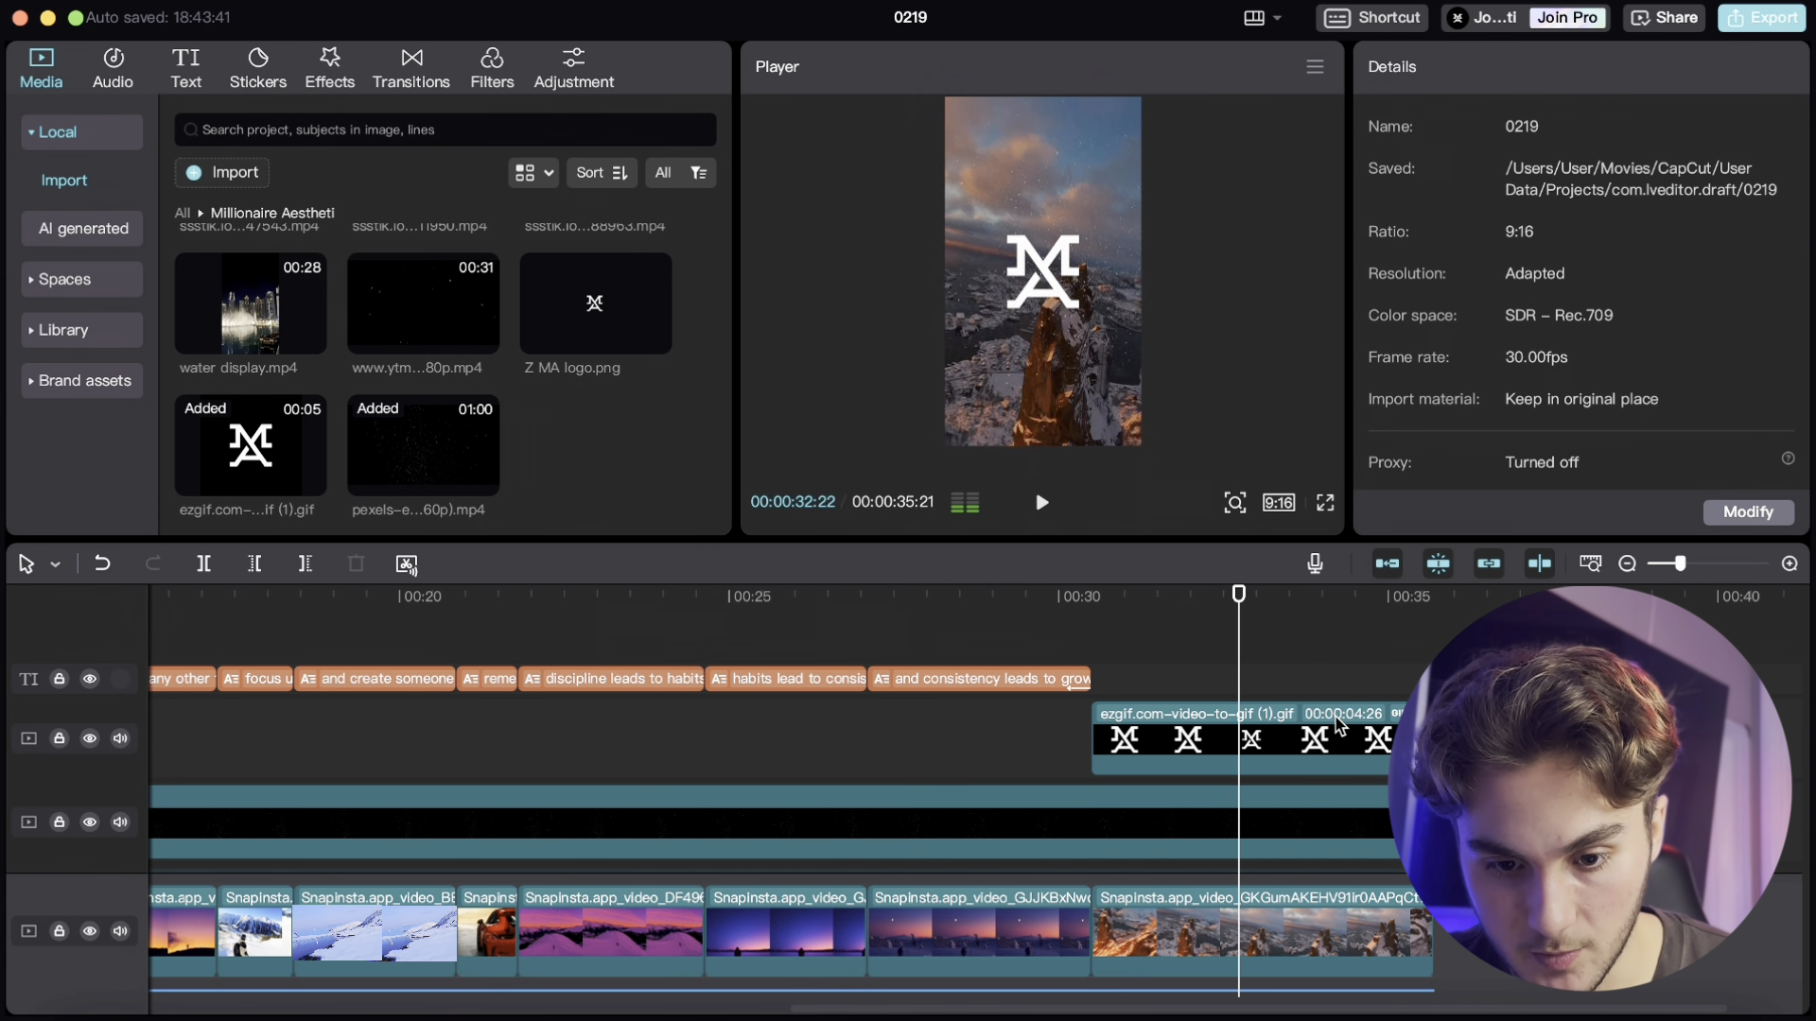
- Apply a Fade Out exit animation to the logo GIF
left_click(1336, 736)
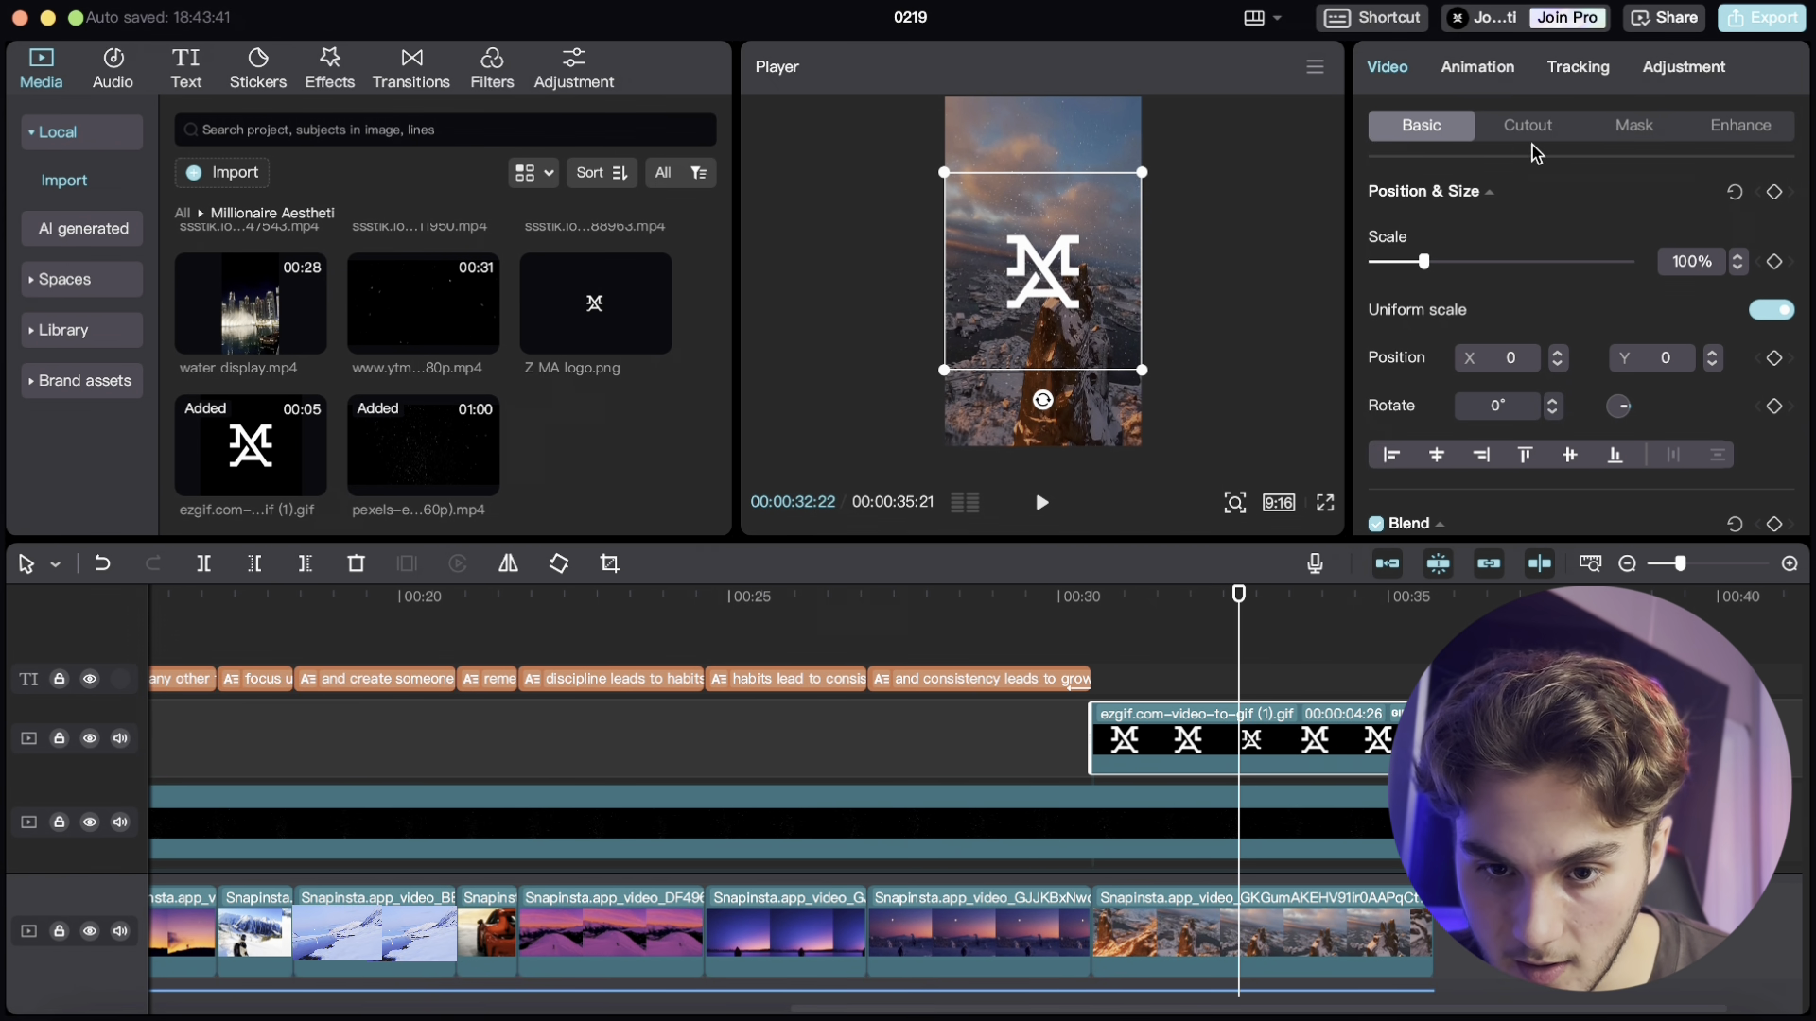
left_click(1477, 67)
left_click(1559, 138)
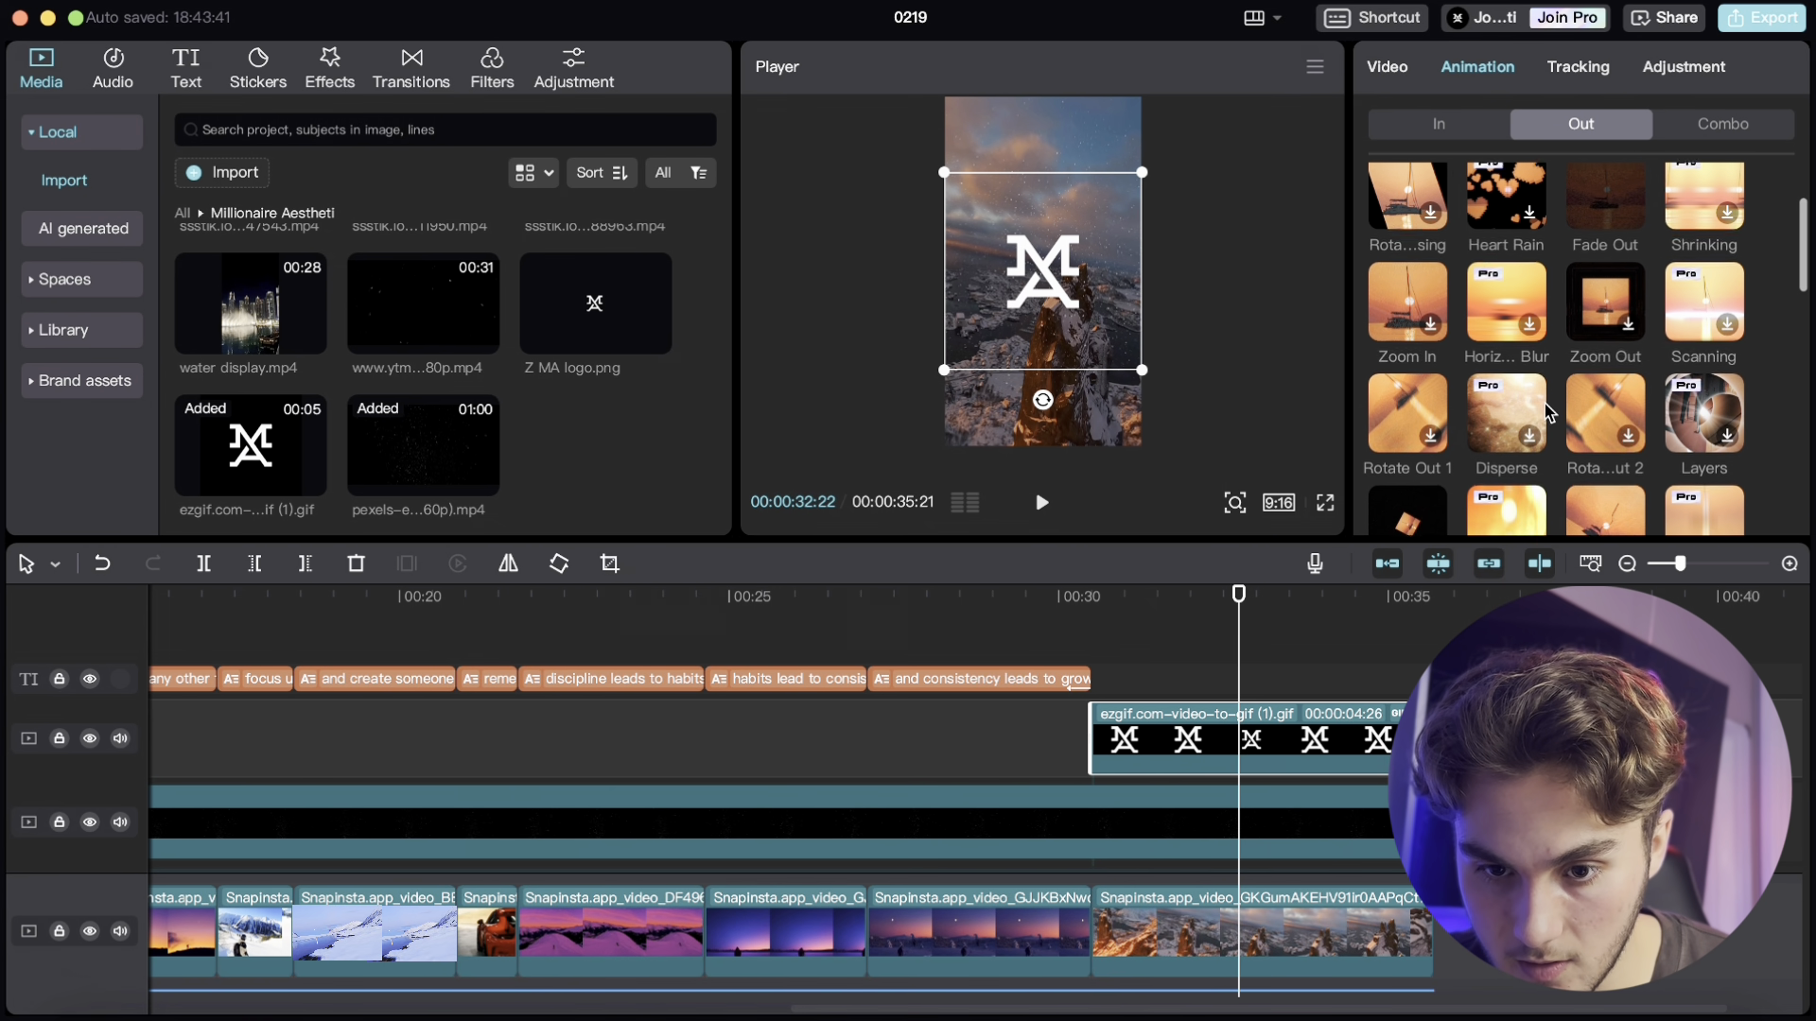
left_click(1598, 207)
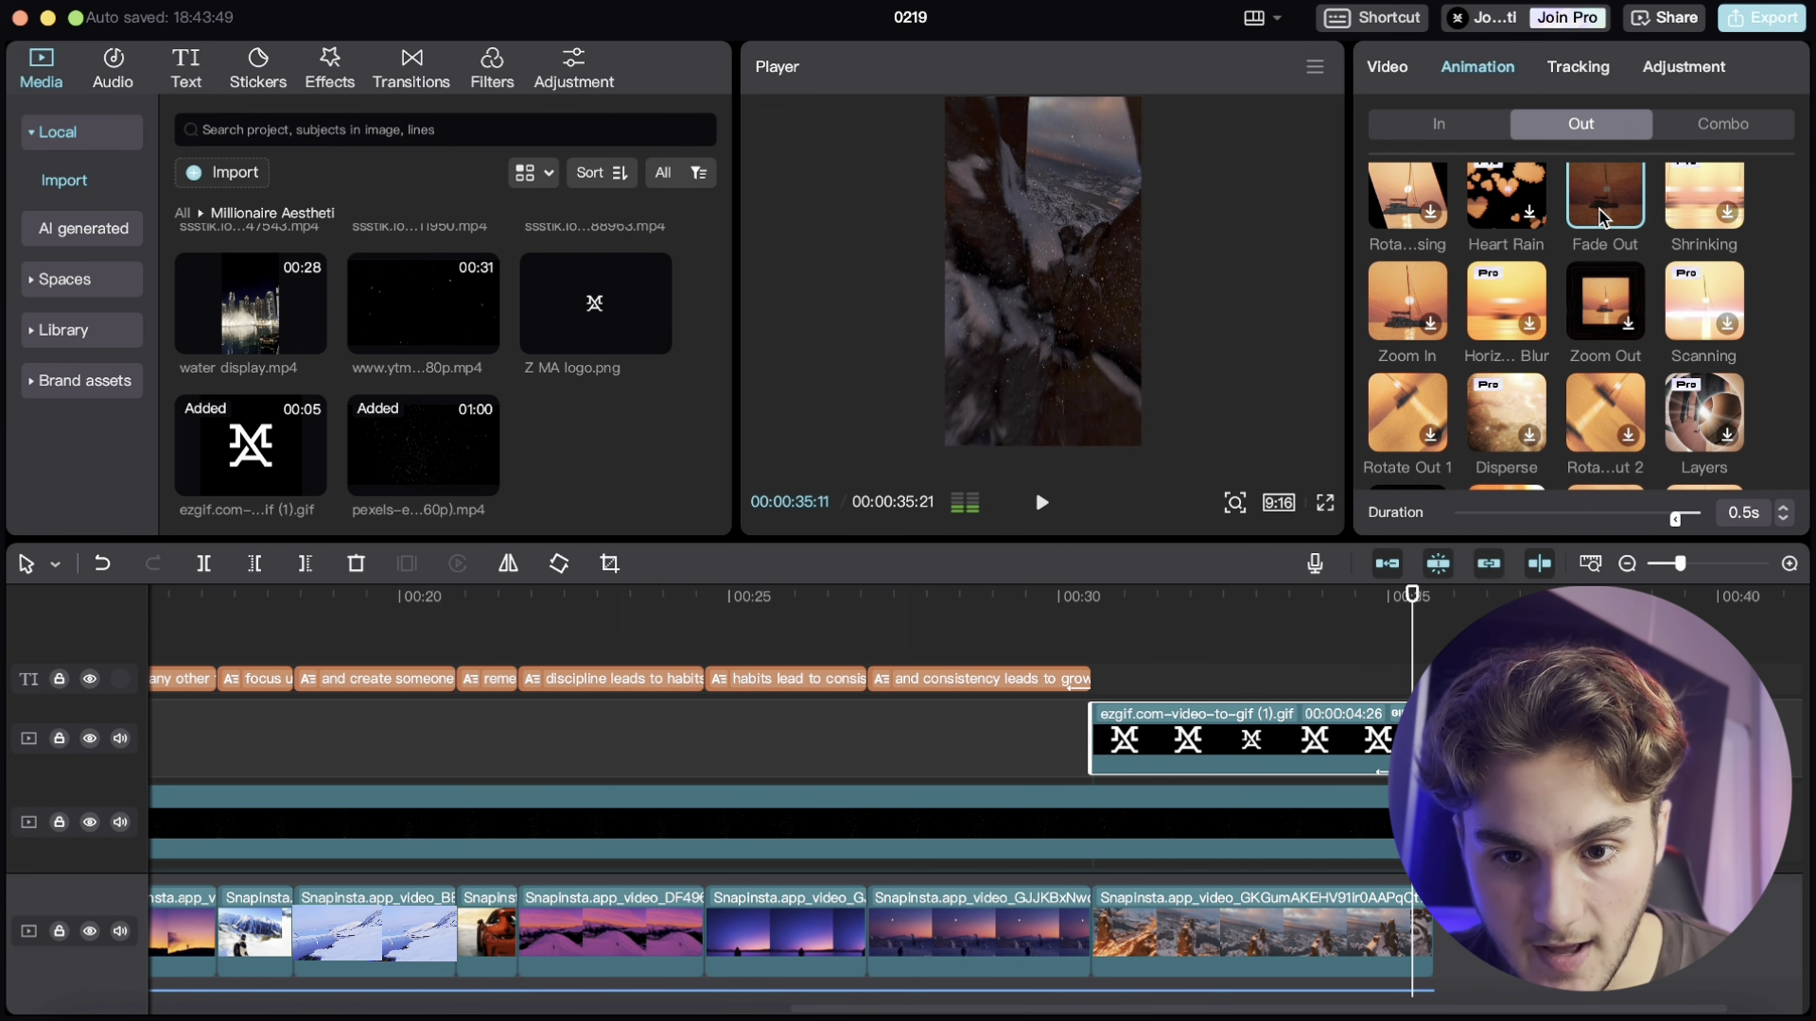
- Review the logo GIF's video settings and play back the ending
left_click(1387, 66)
scroll(1517, 343, "down", 5)
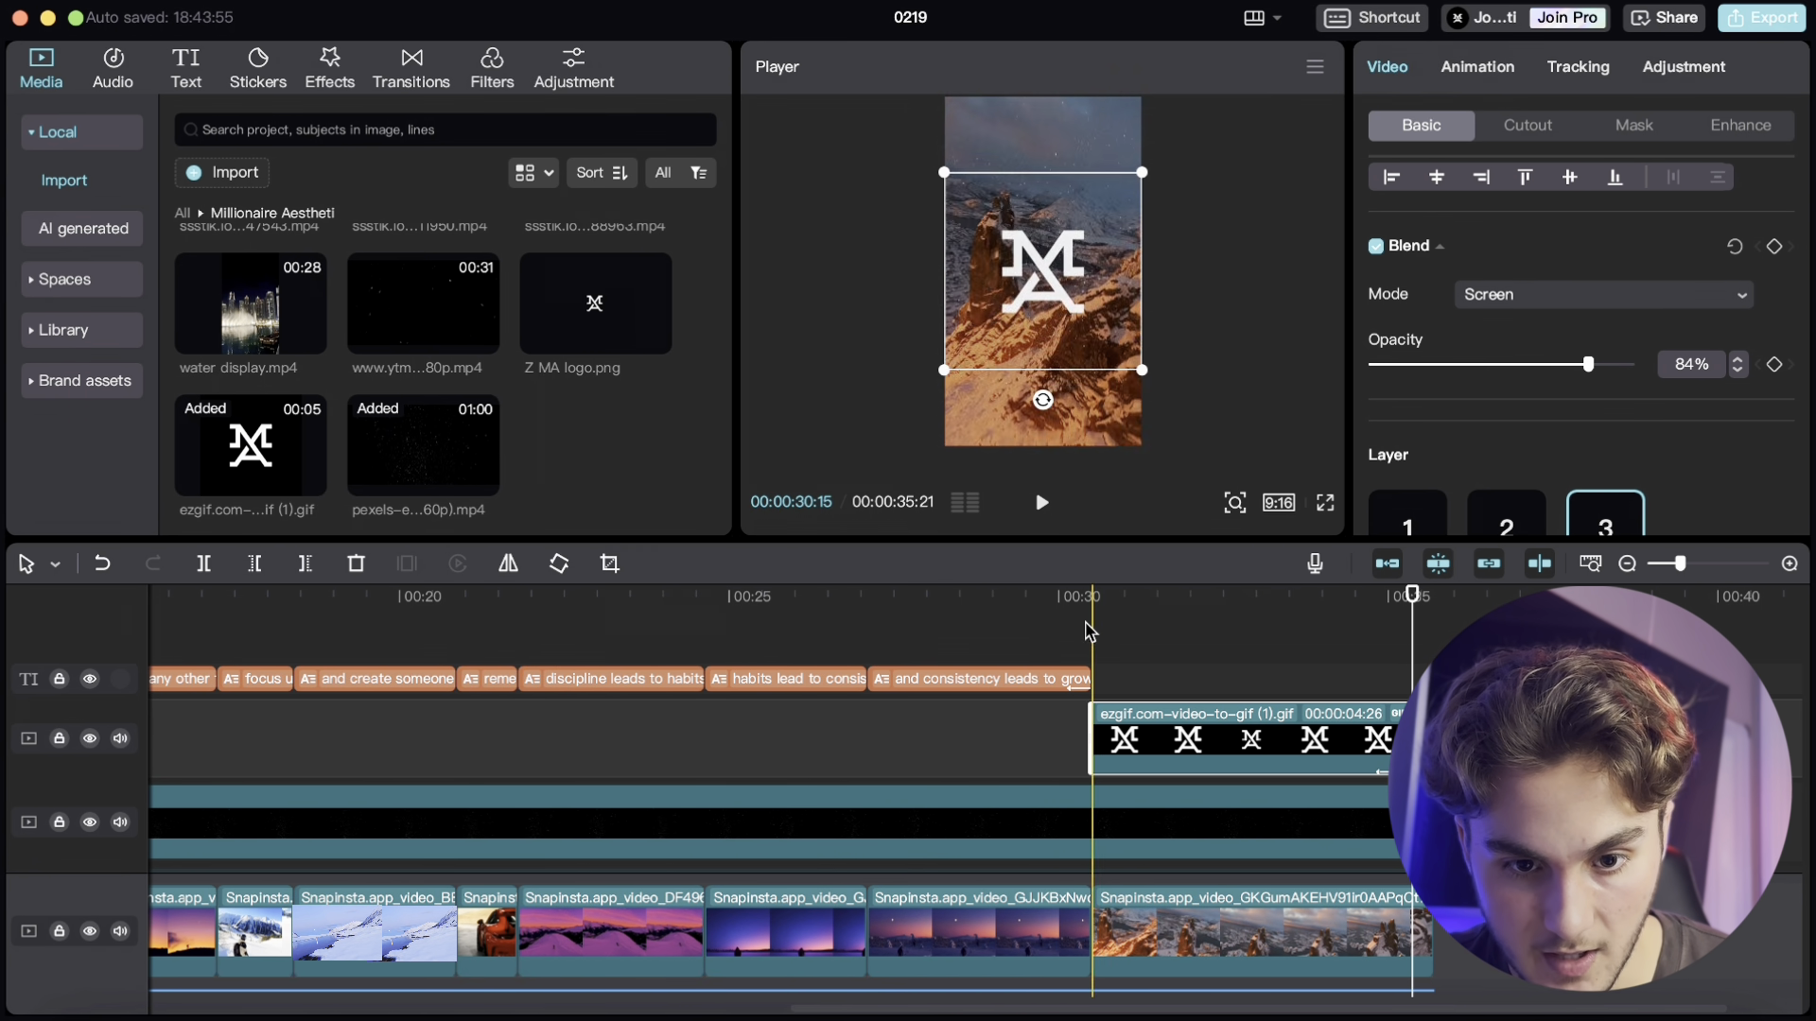
left_click(1045, 601)
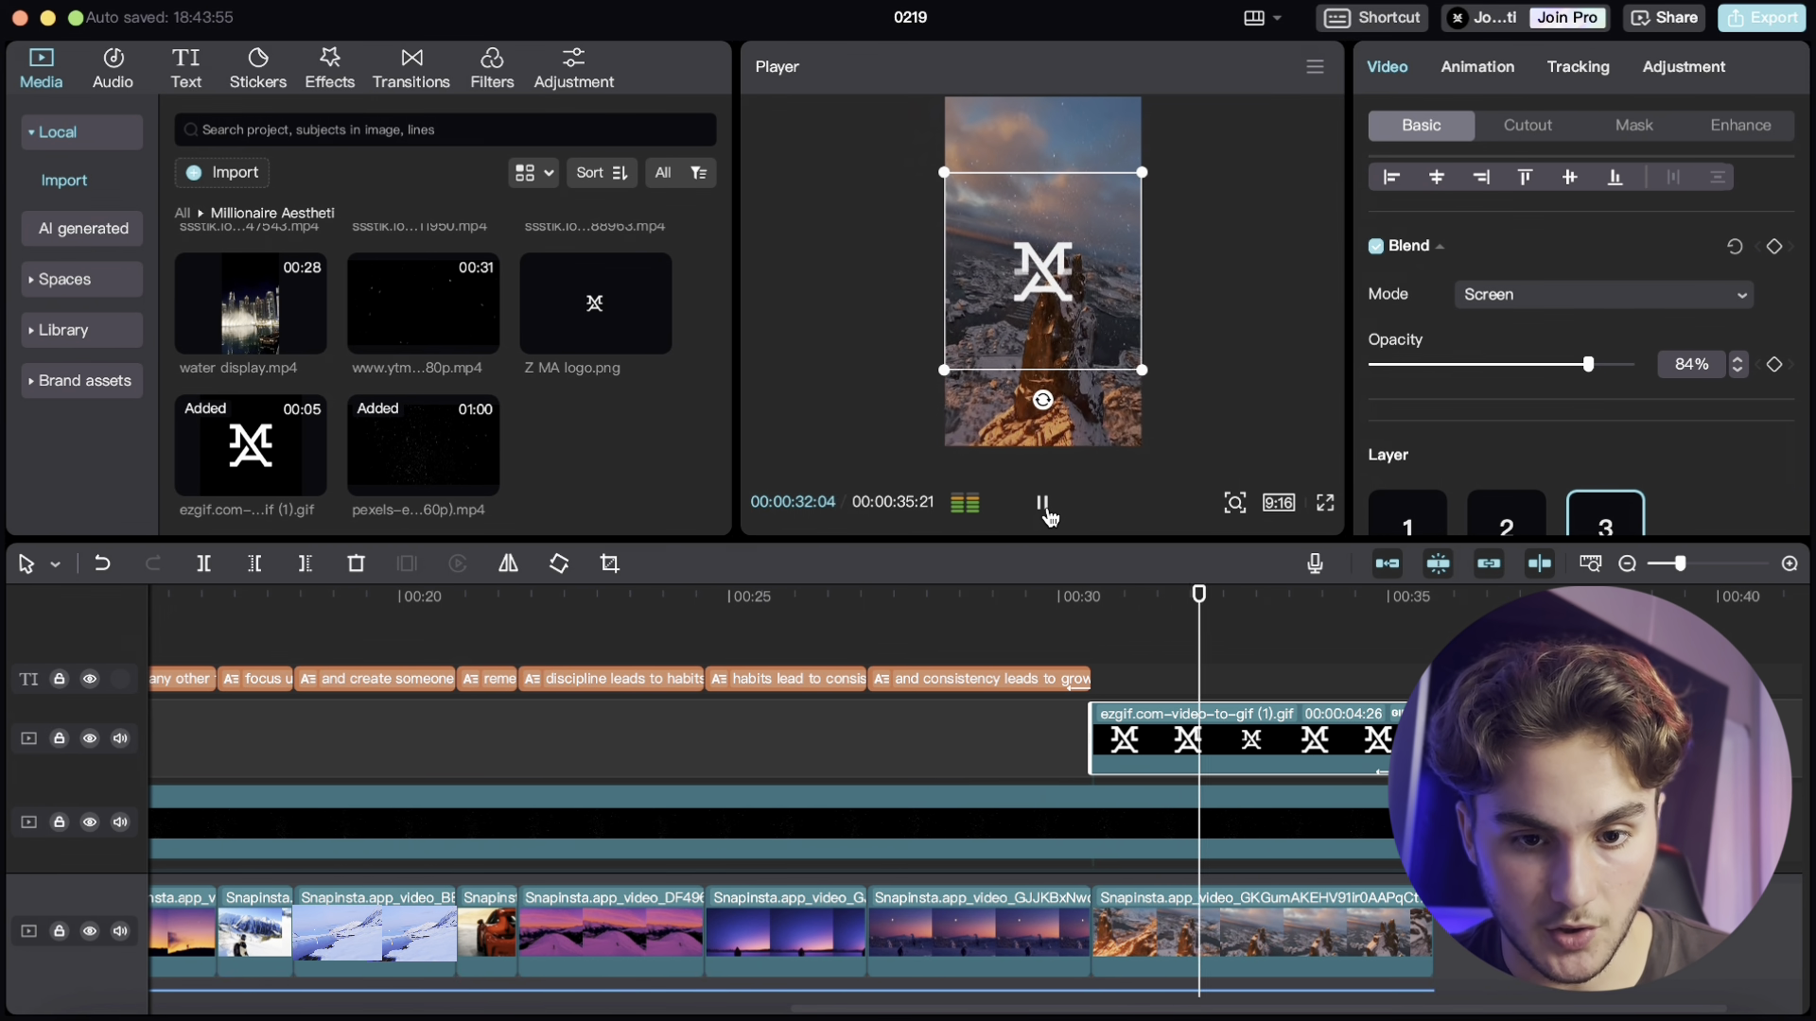
- Apply a Fade Out exit animation to the final stock clip
left_click(1303, 893)
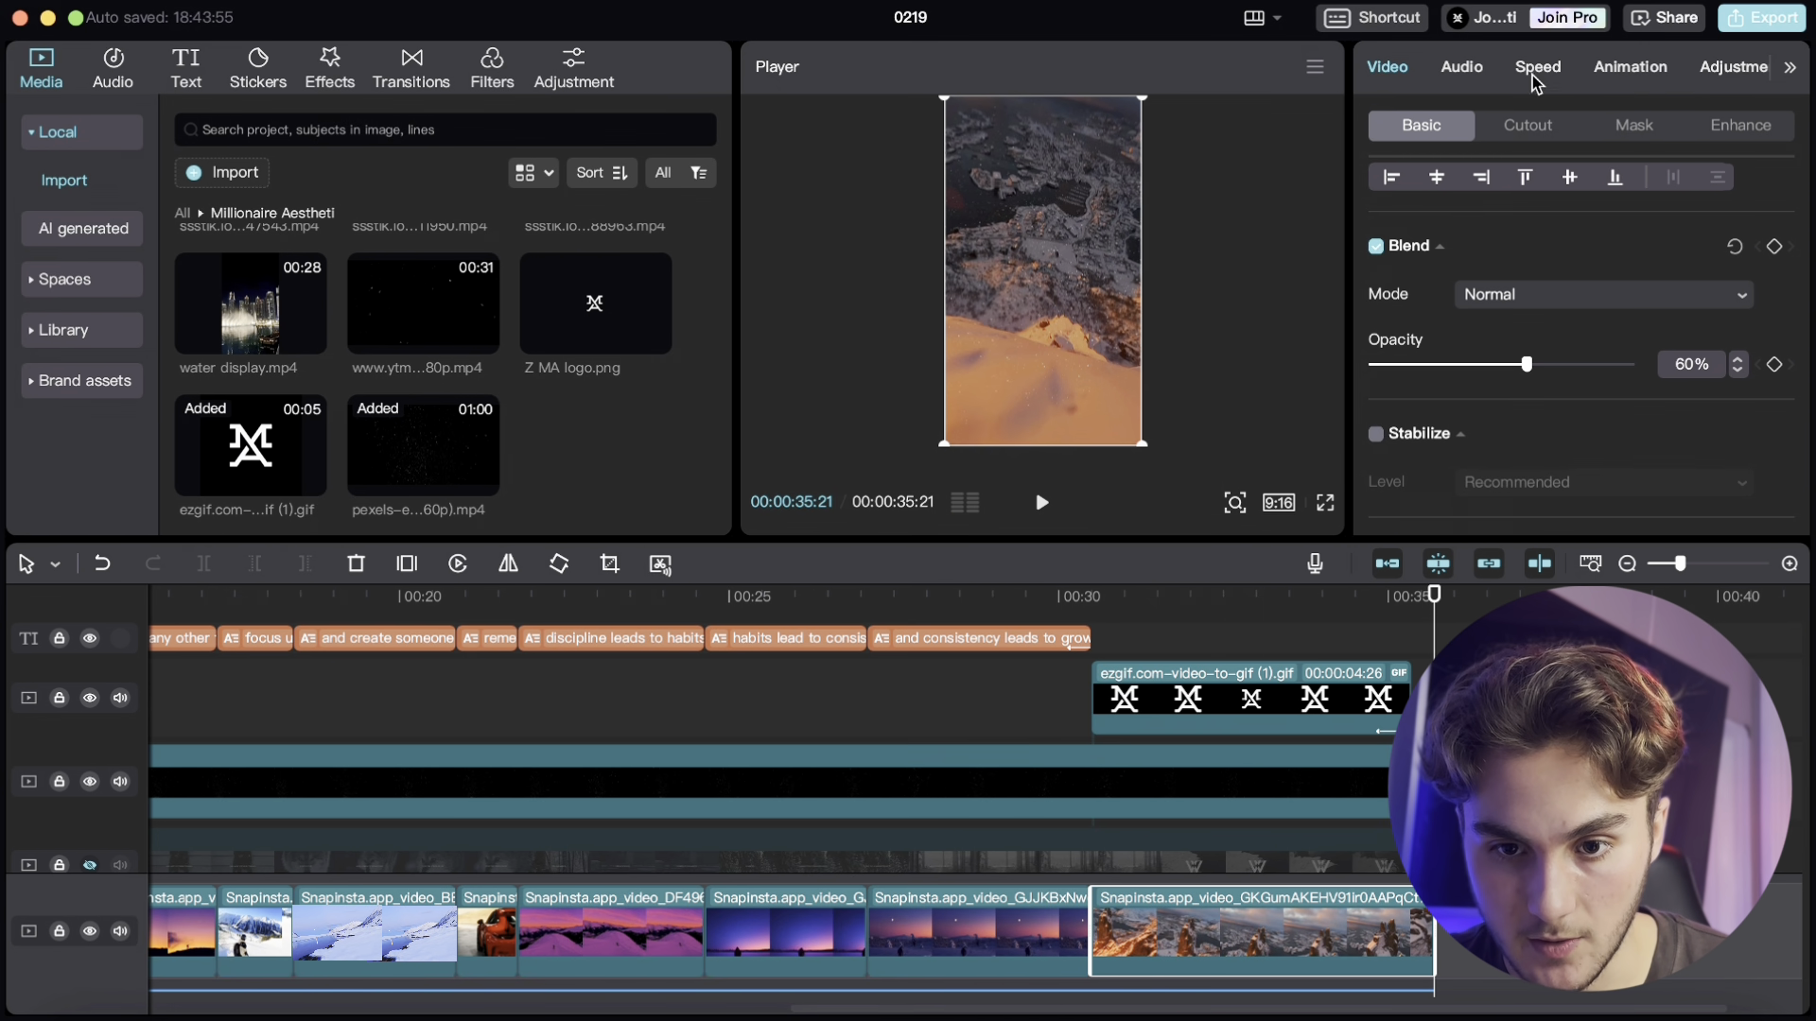
left_click(1623, 76)
left_click(1605, 213)
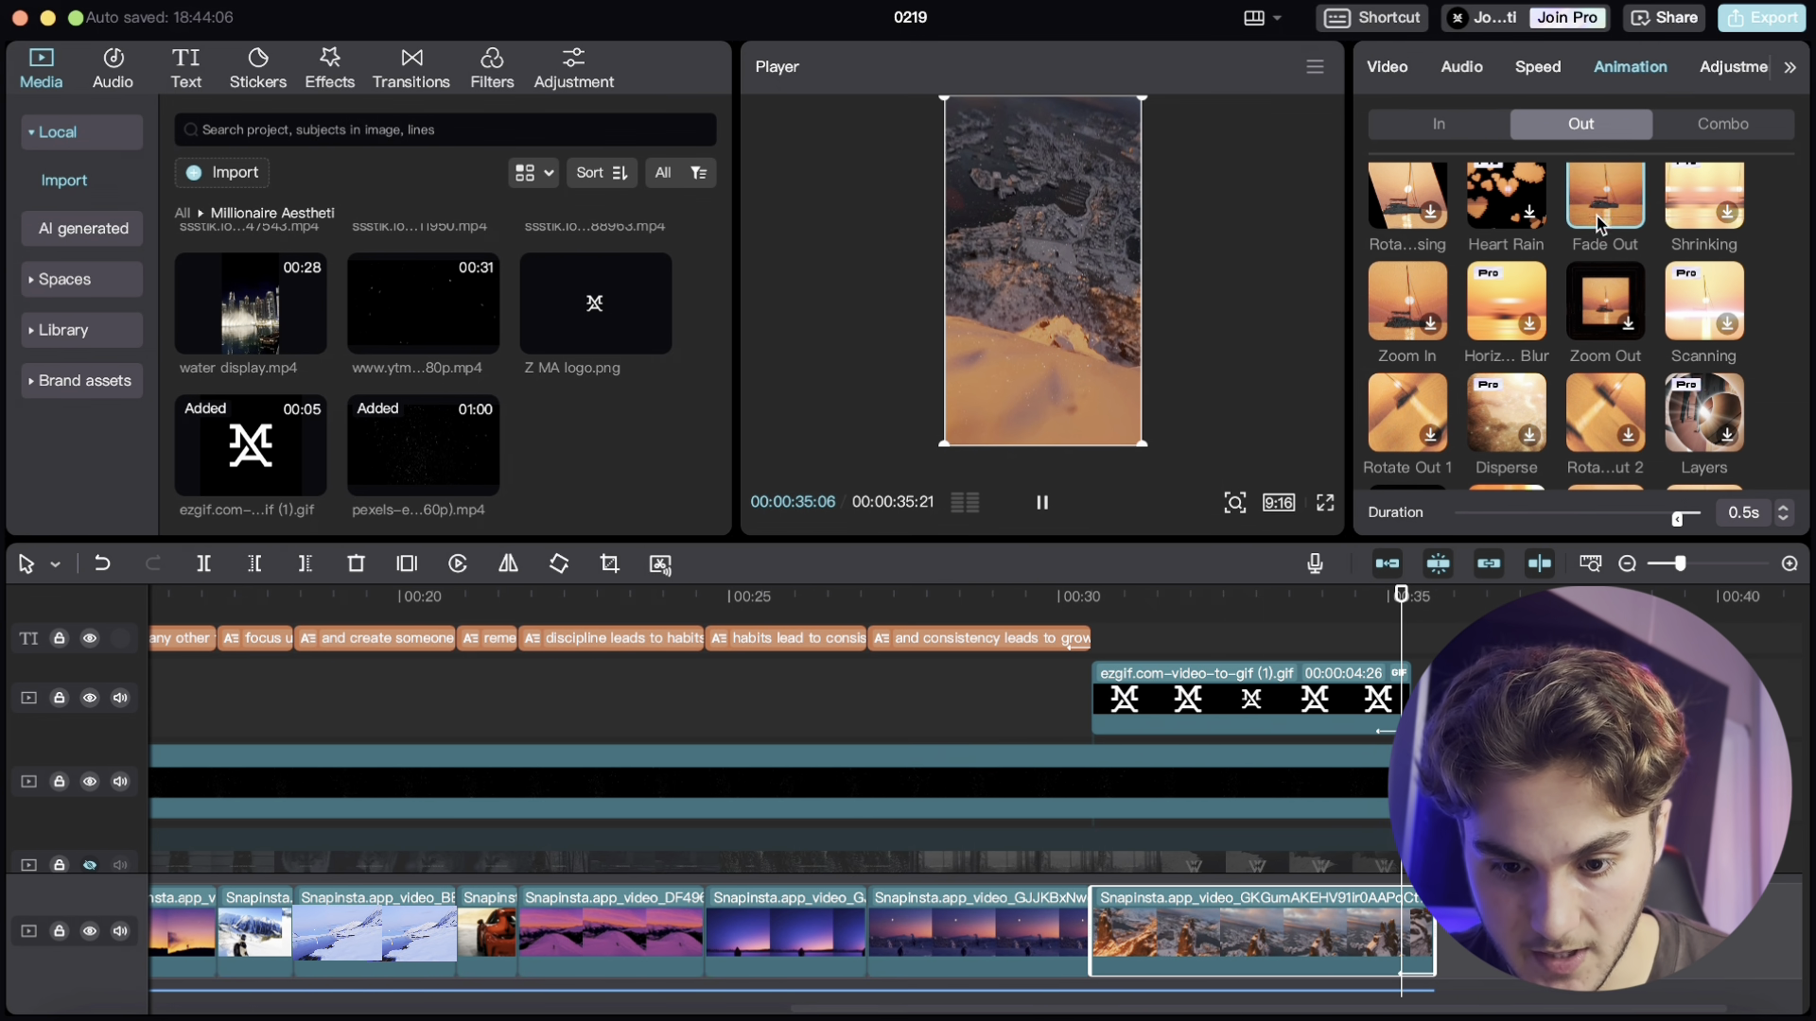
- Preview the whole video full screen from the start and open the export dialog
scroll(1324, 757, "down", 2)
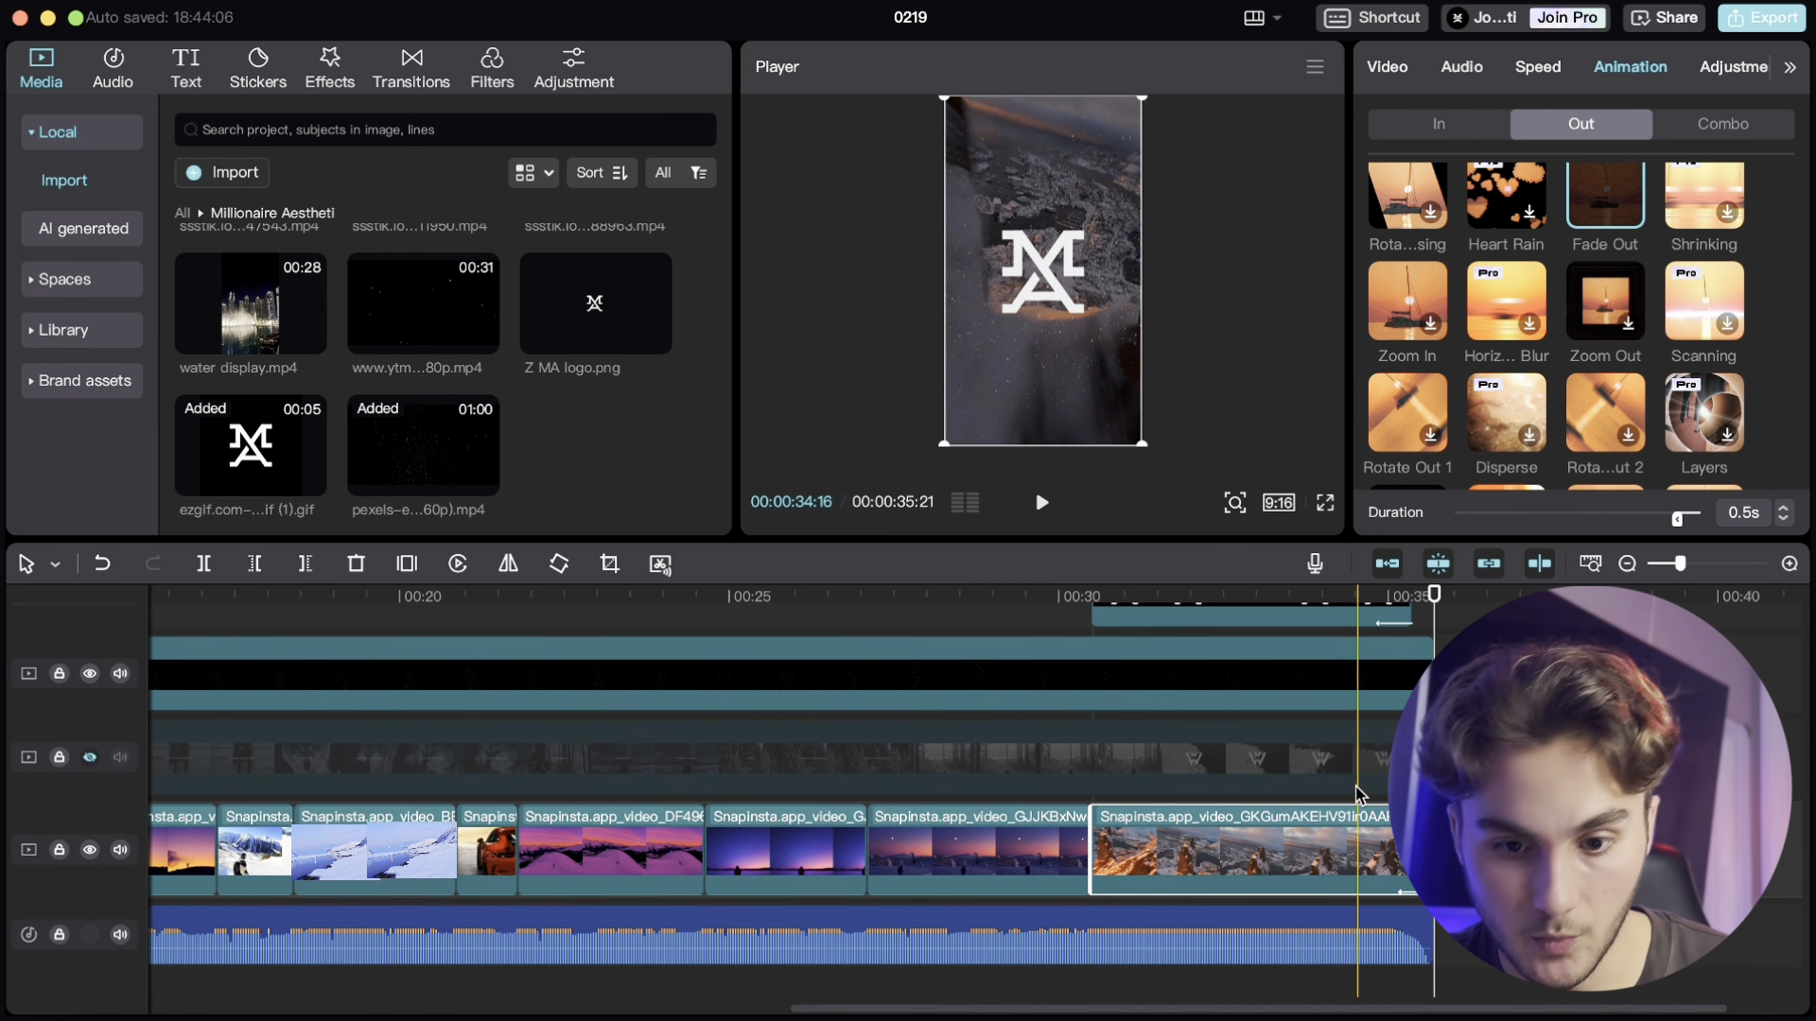
scroll(1370, 792, "up", 1)
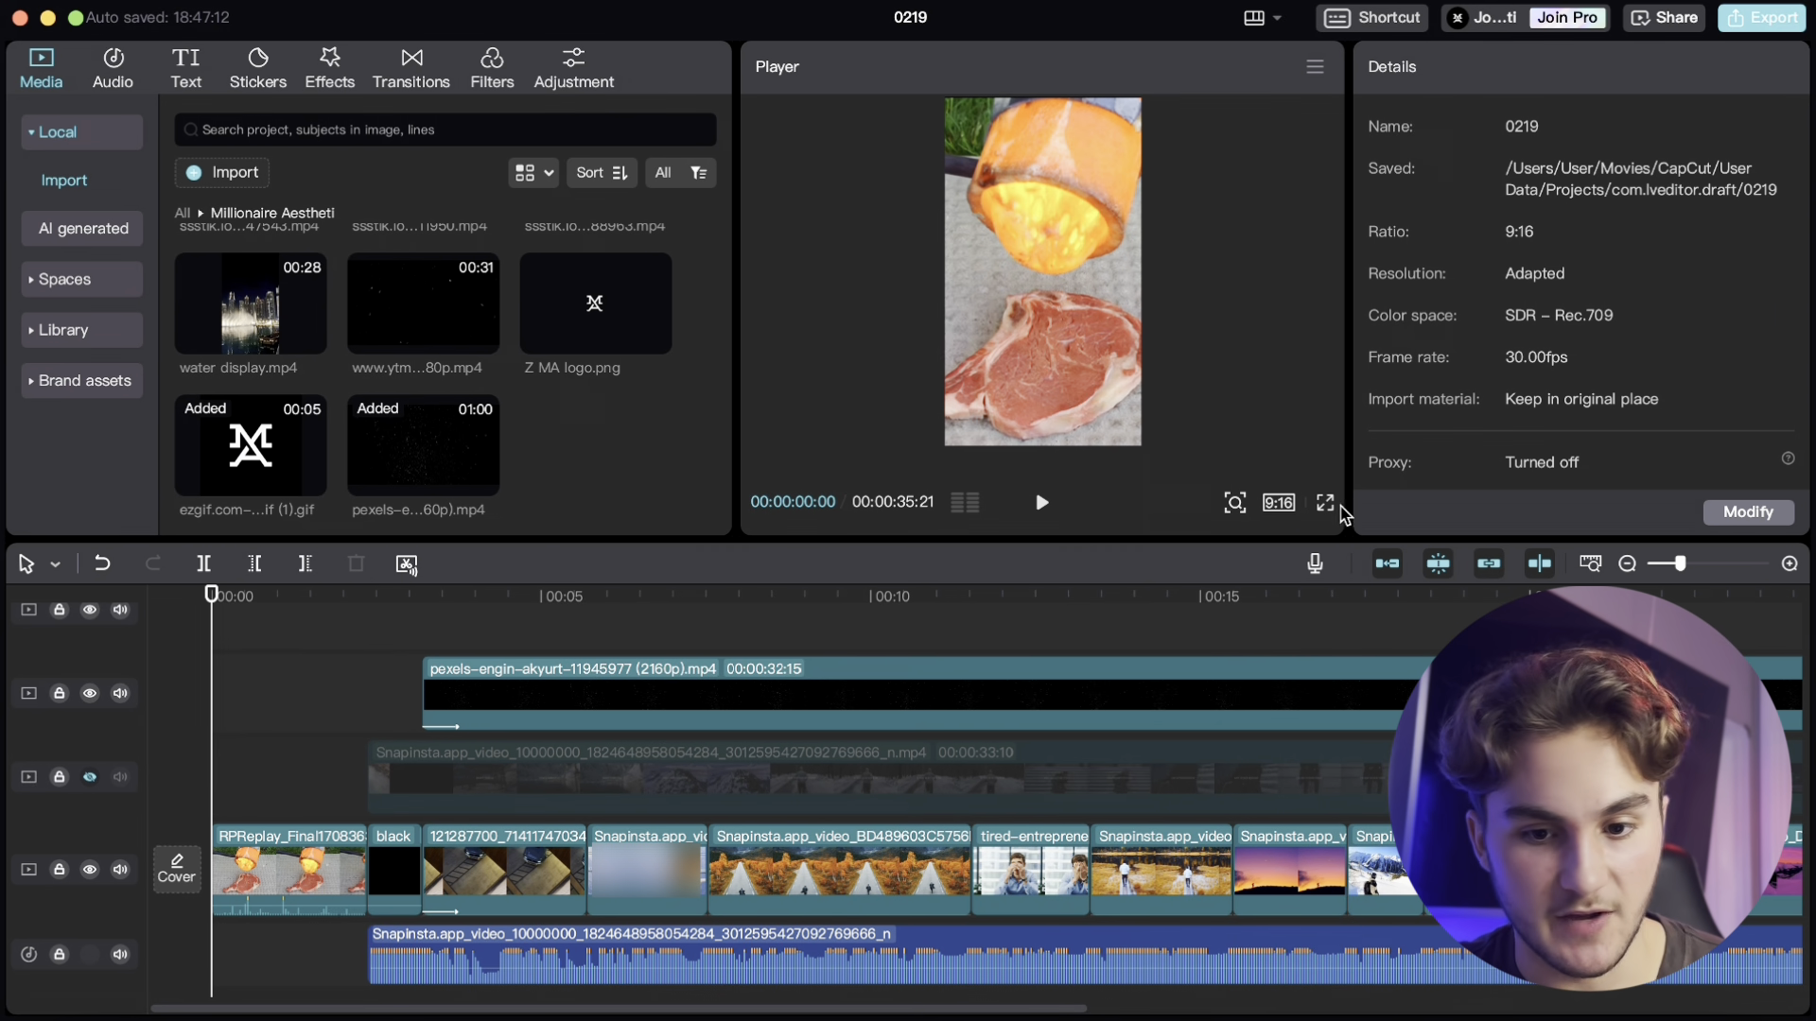
left_click(1325, 502)
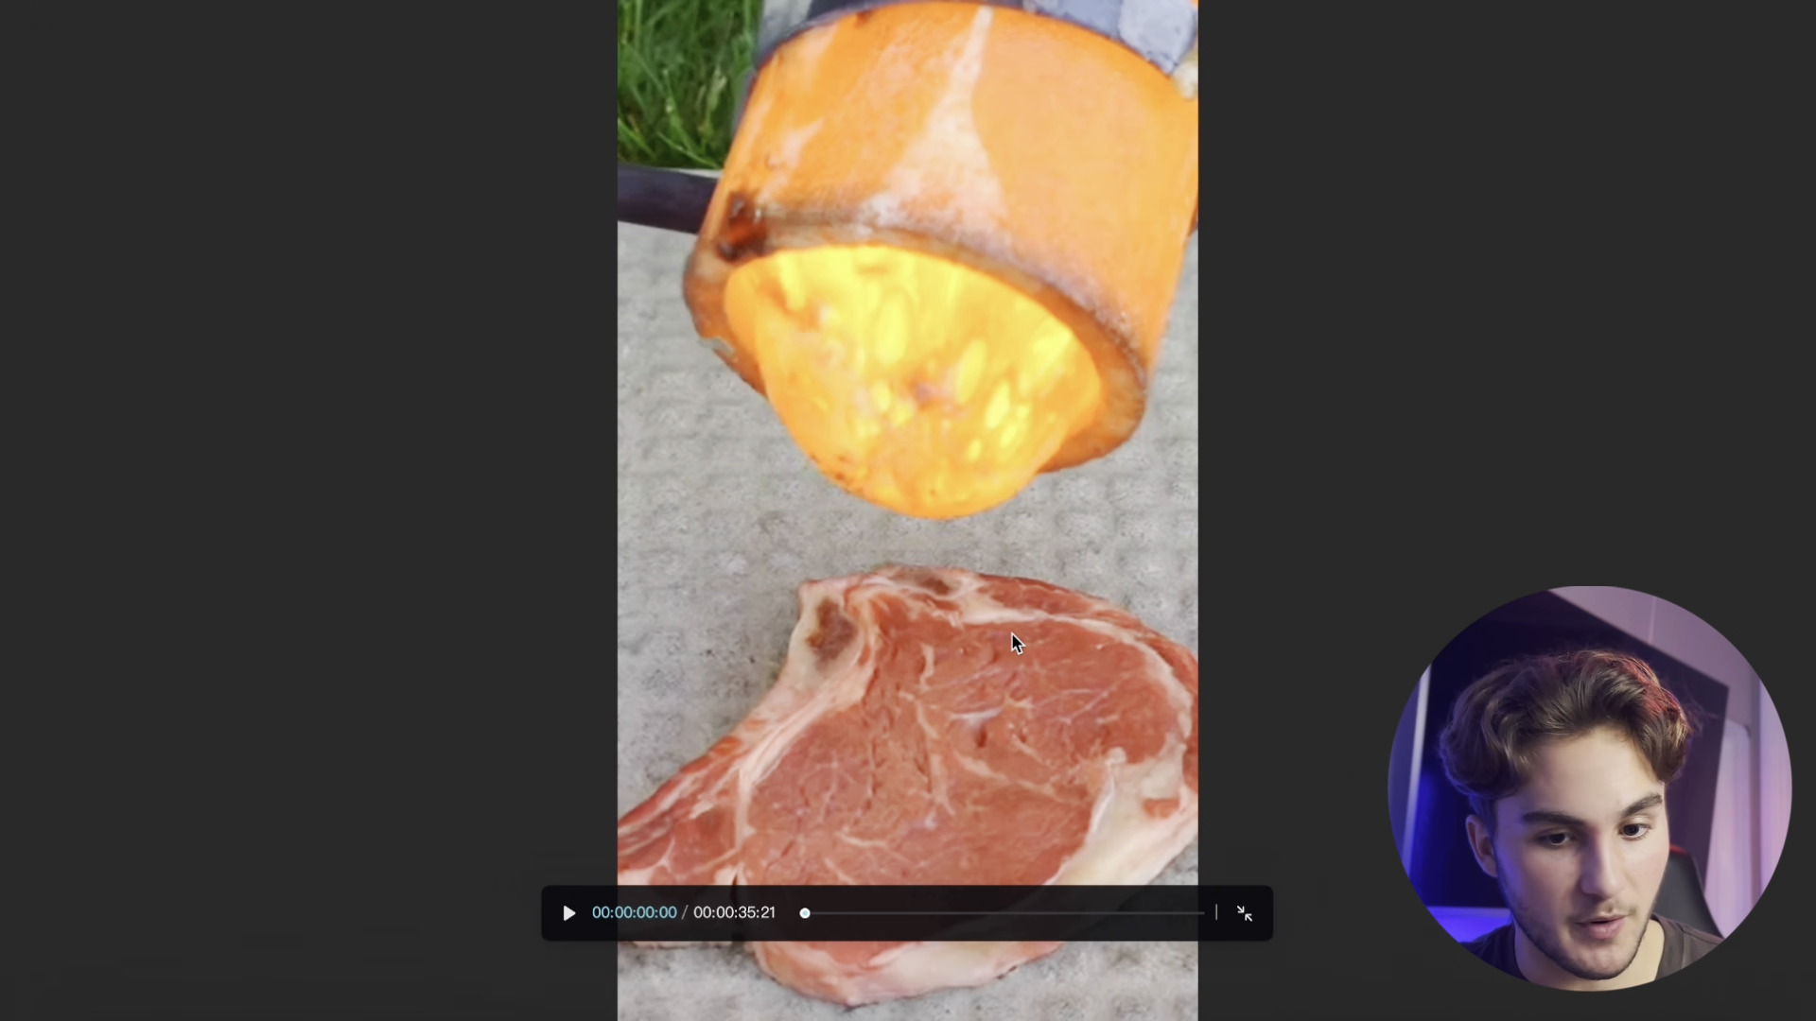
left_click(571, 916)
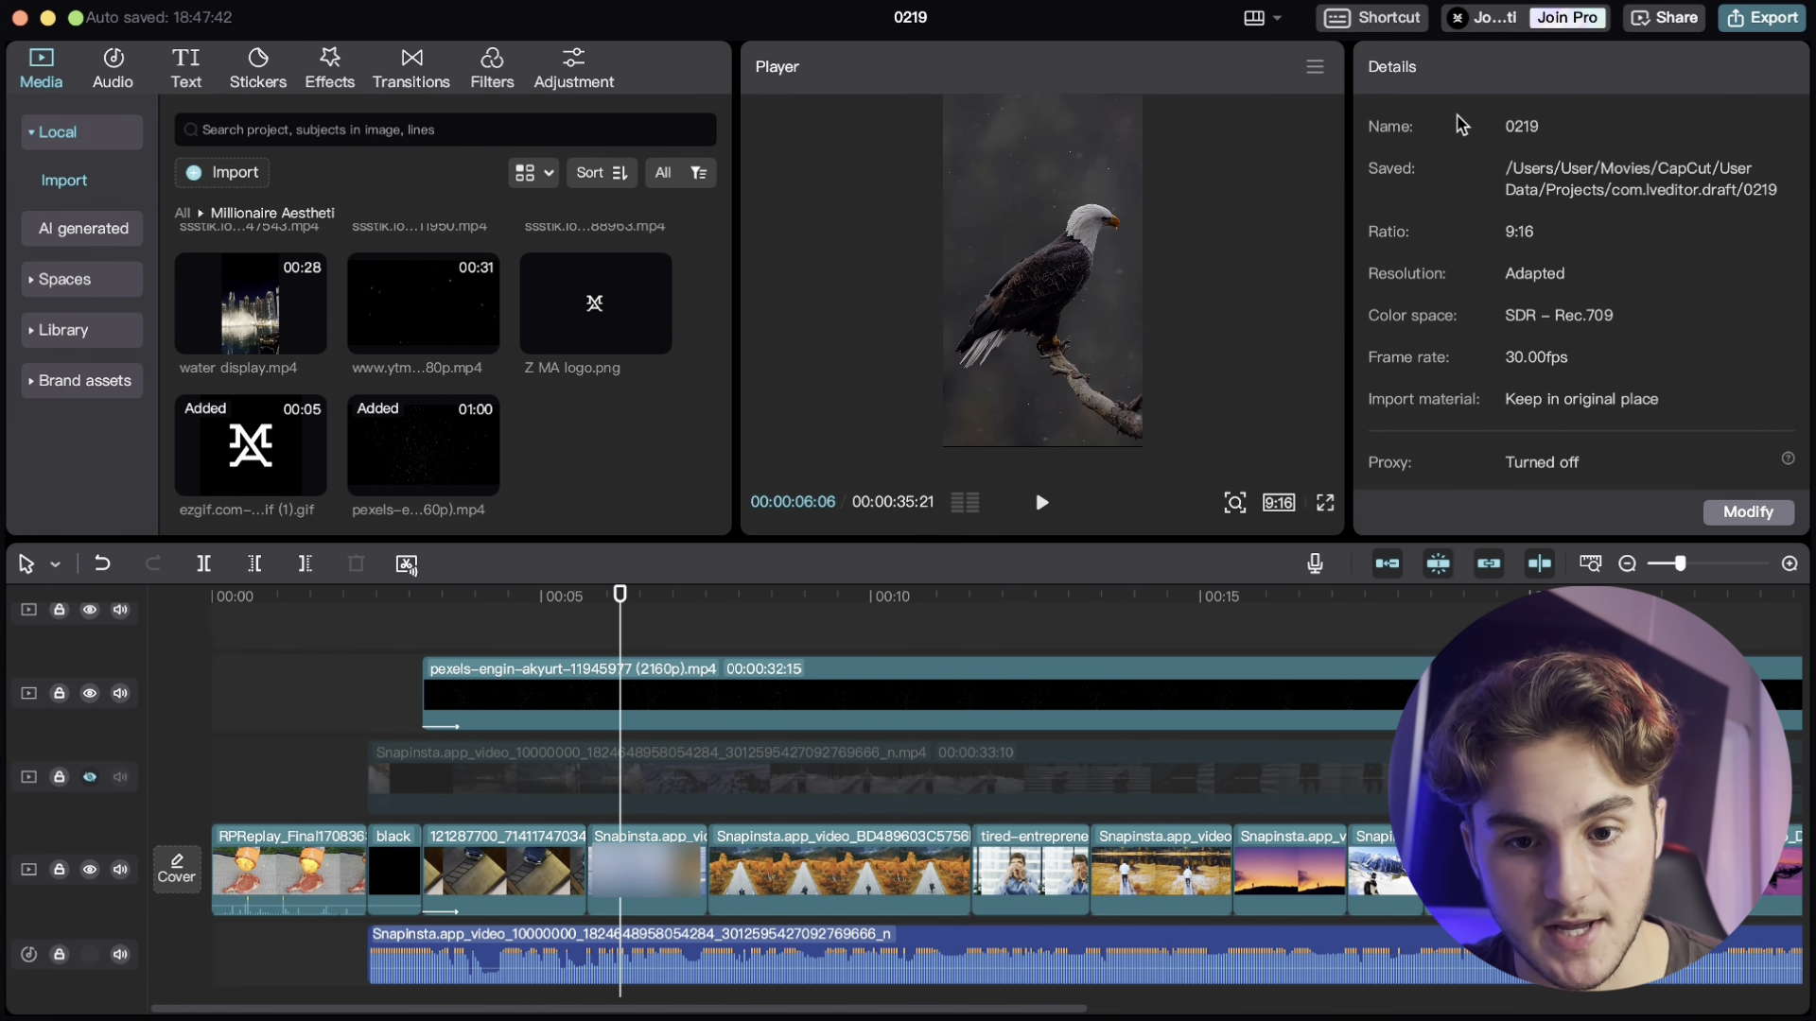
left_click(1765, 29)
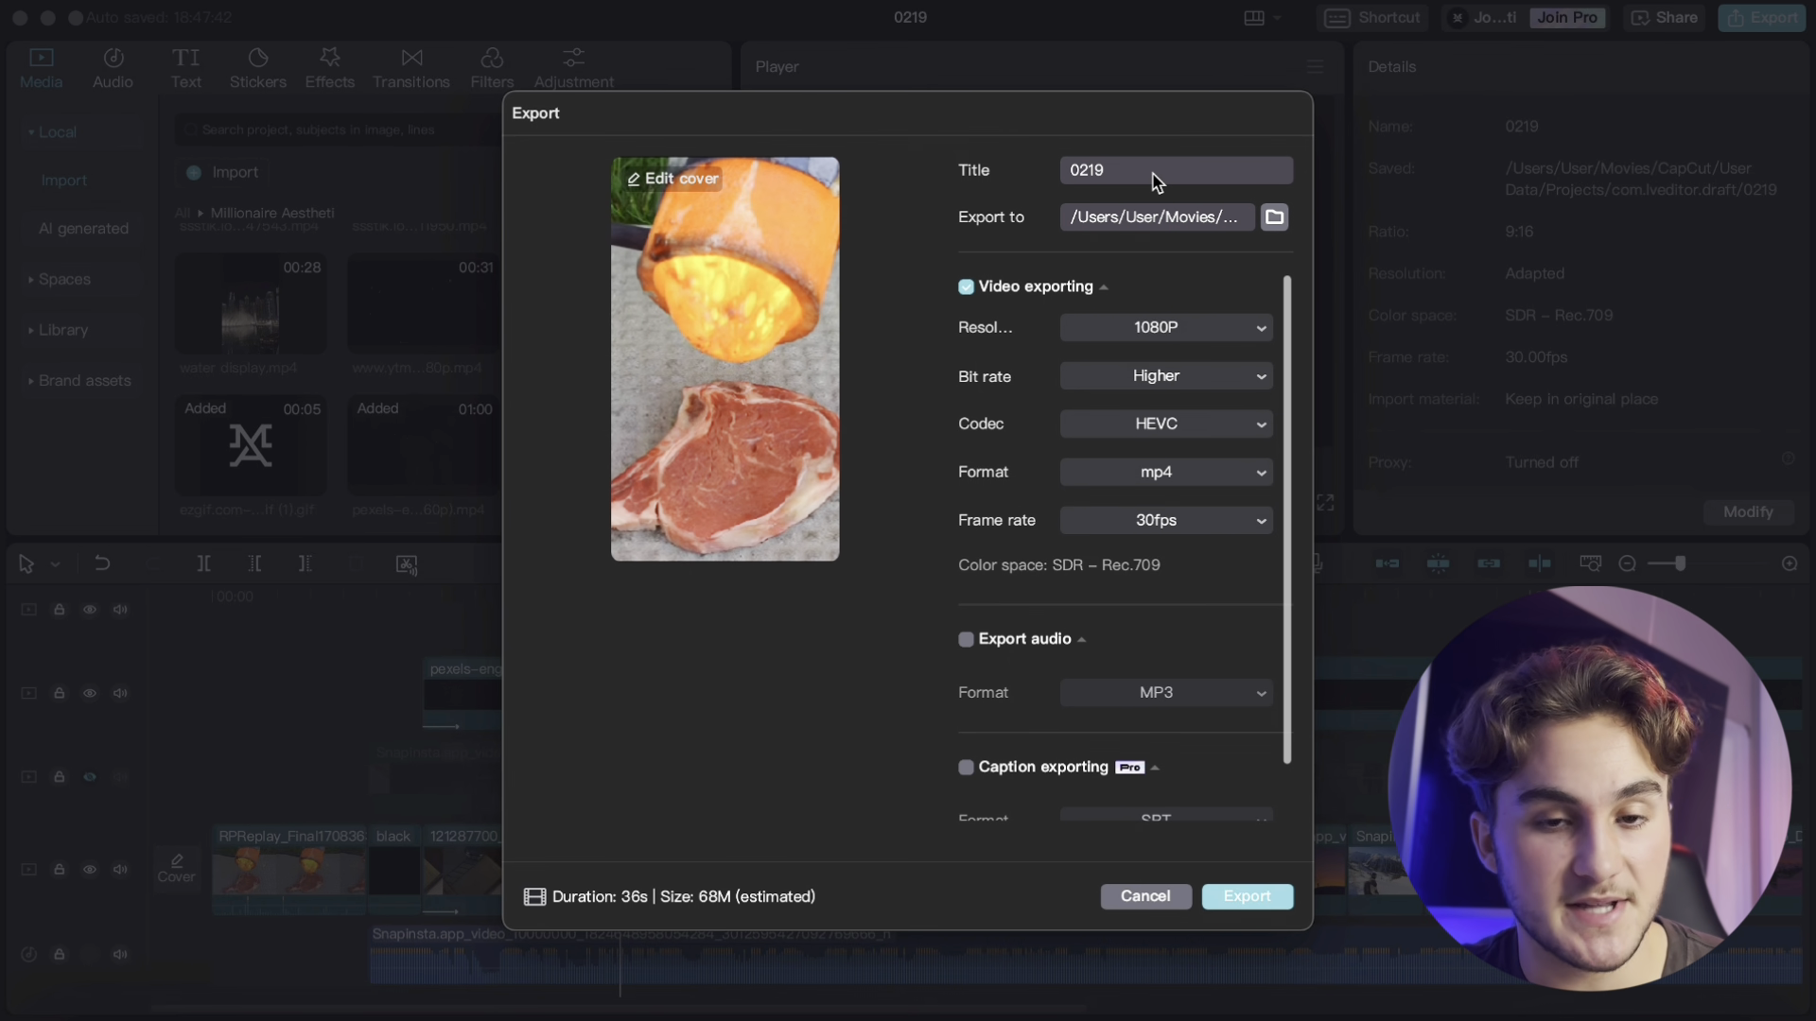